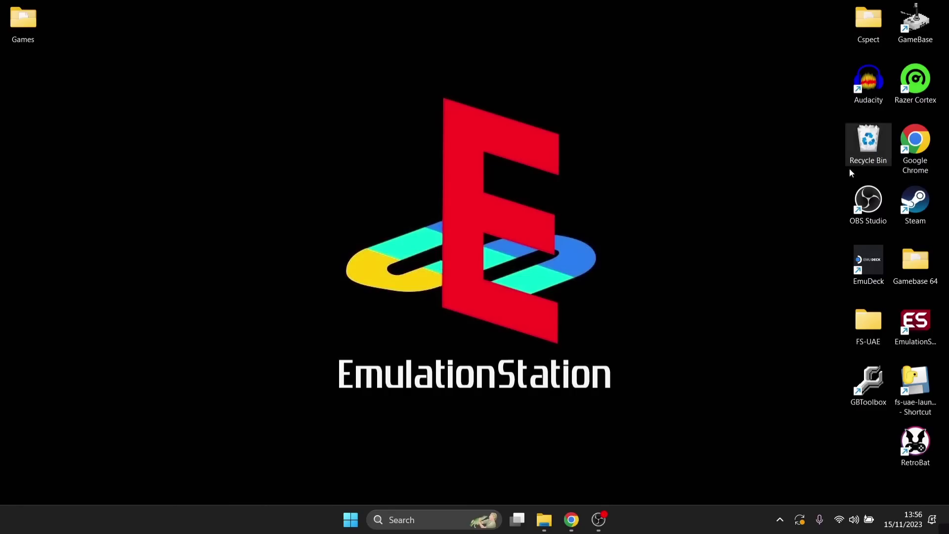
In Chrome, download the Windows package EmulationStation-DE-2.2.1-x64_Portable.zip from the ES-DE website.
left_click(571, 519)
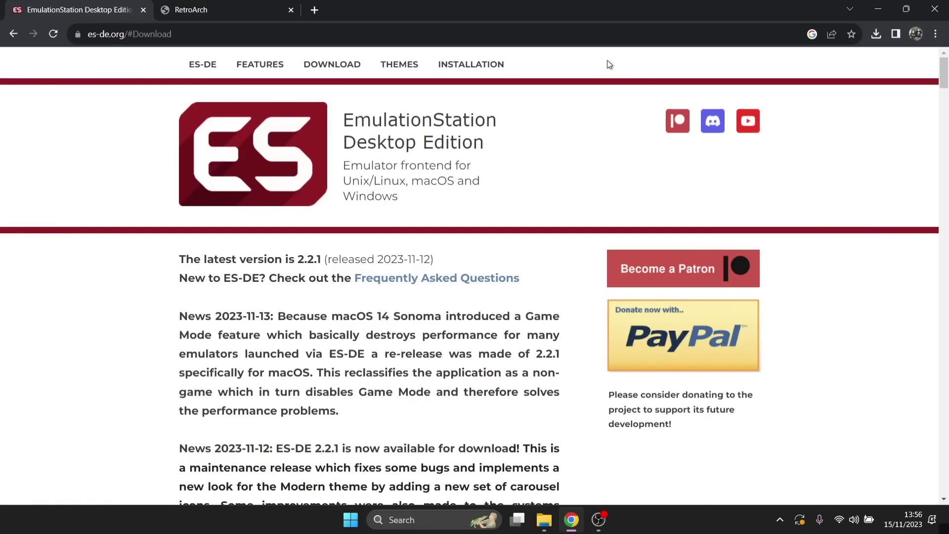
scroll(344, 65, "down", 1)
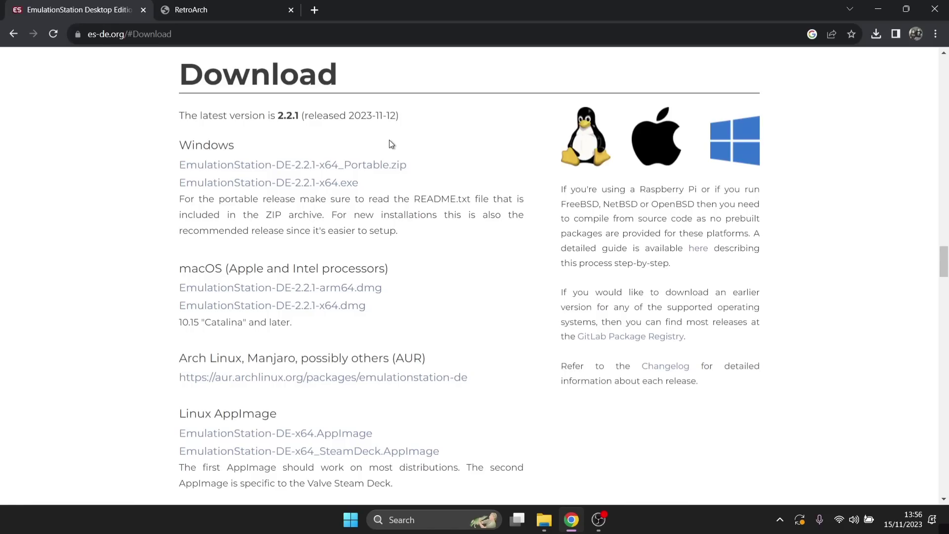
left_click(394, 167)
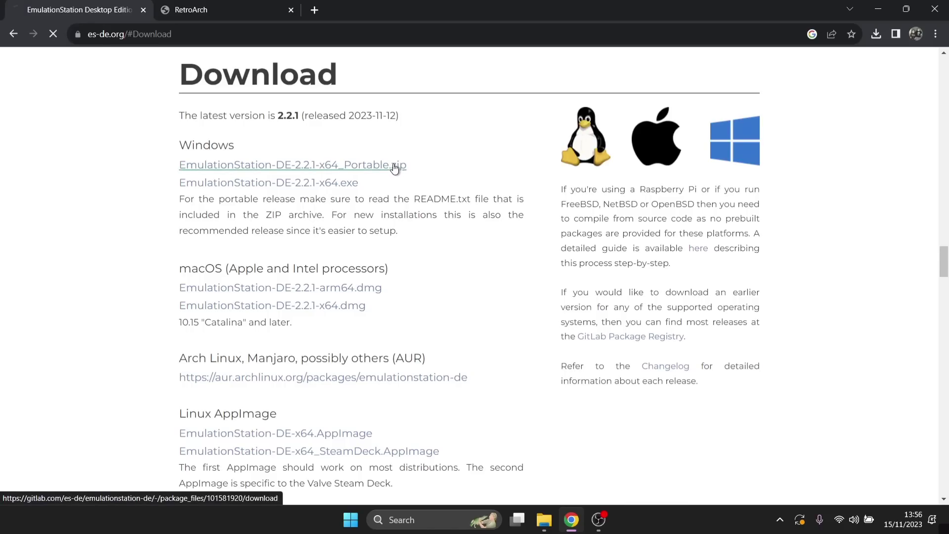
Go to the Windows 11 / 10 / 8.1 / 8 / 7 downloads on the open RetroArch page.
left_click(233, 5)
left_click(618, 4)
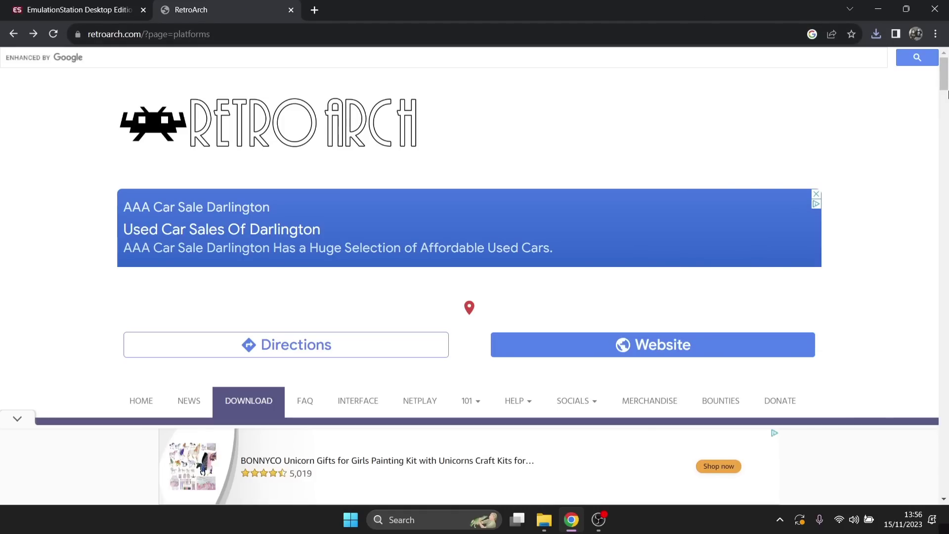
left_click_drag(945, 73, 946, 145)
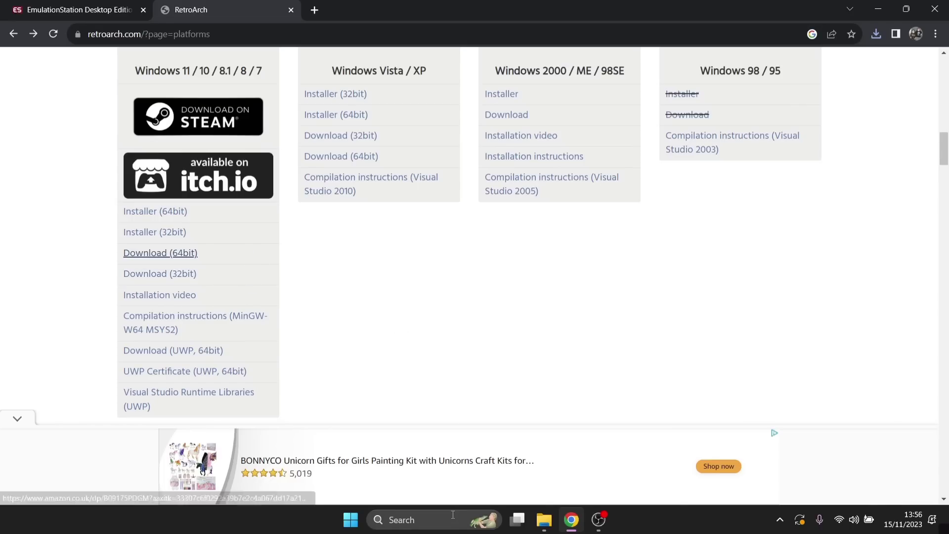
Check the PC's system type in the Windows System Information app, then close it.
left_click(450, 518)
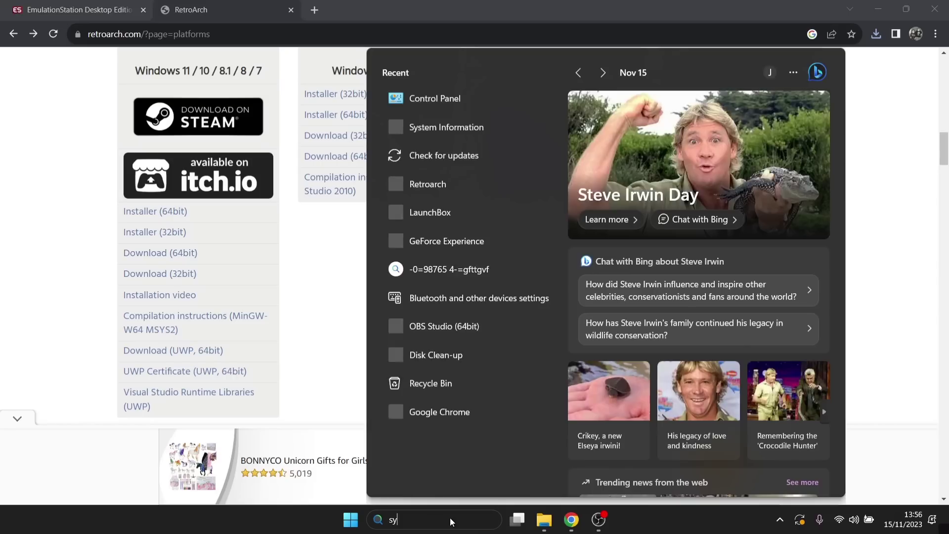
type("syst")
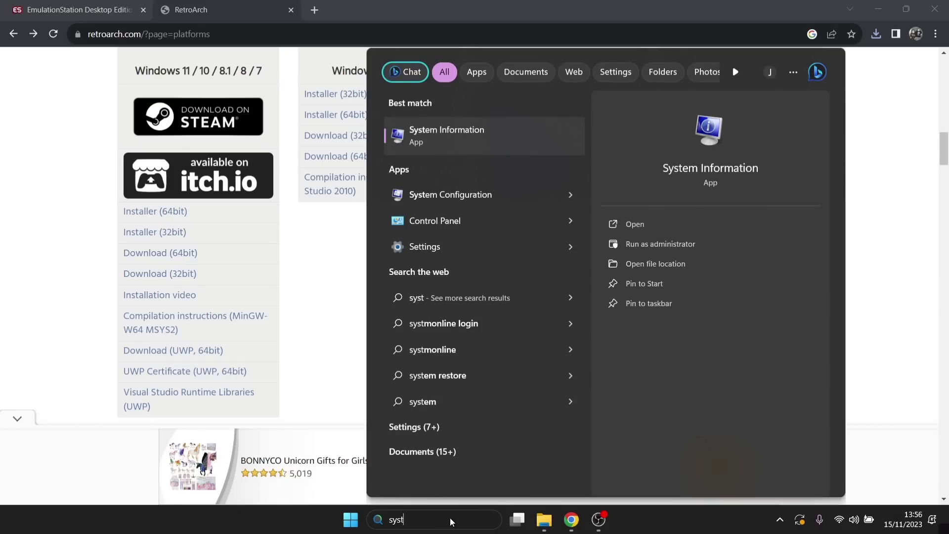
left_click(476, 132)
left_click(485, 181)
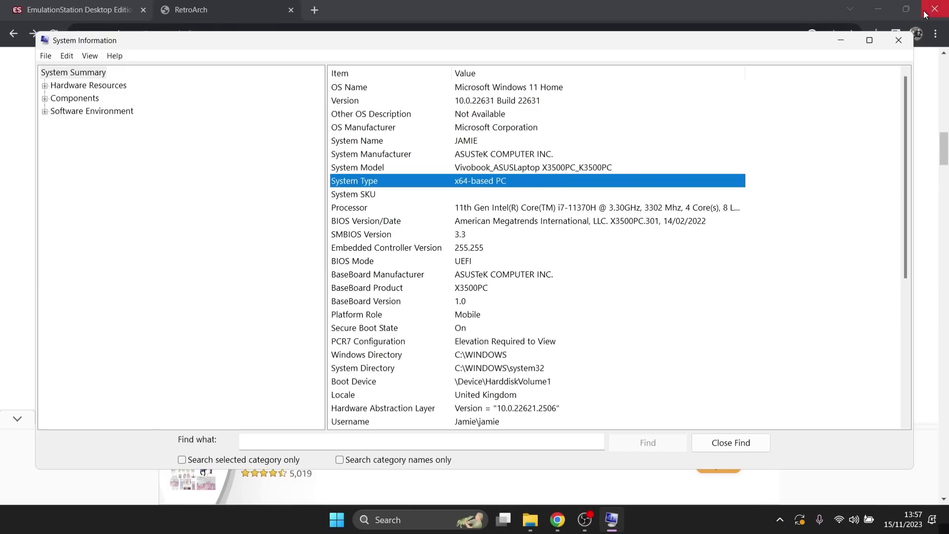
left_click(899, 40)
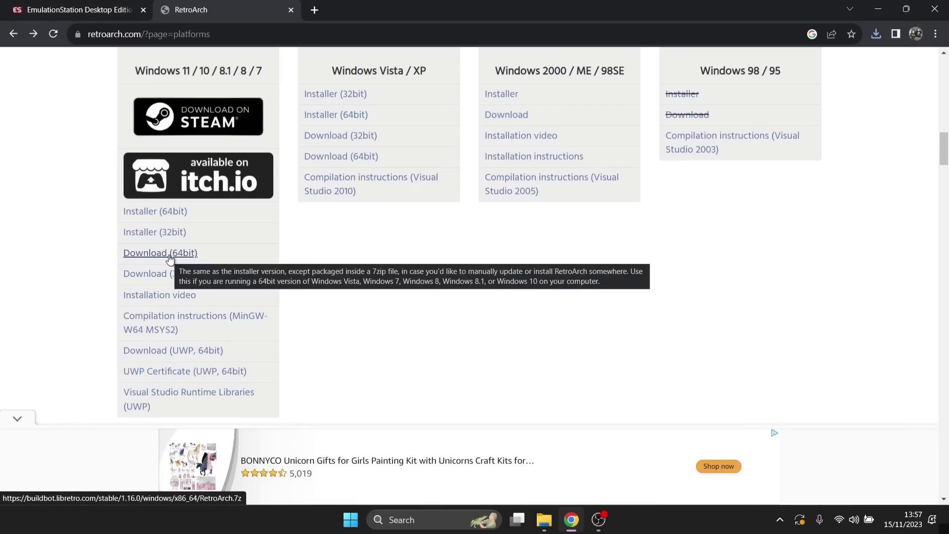
Download the 64-bit RetroArch archive for Windows 11 / 10 / 8.1 / 8 / 7 and minimize the browser.
left_click(169, 255)
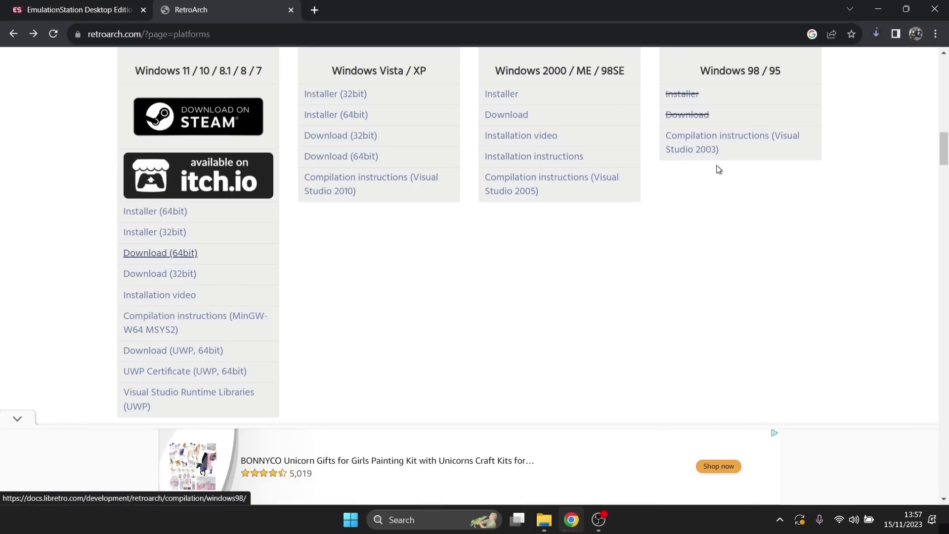
left_click(878, 9)
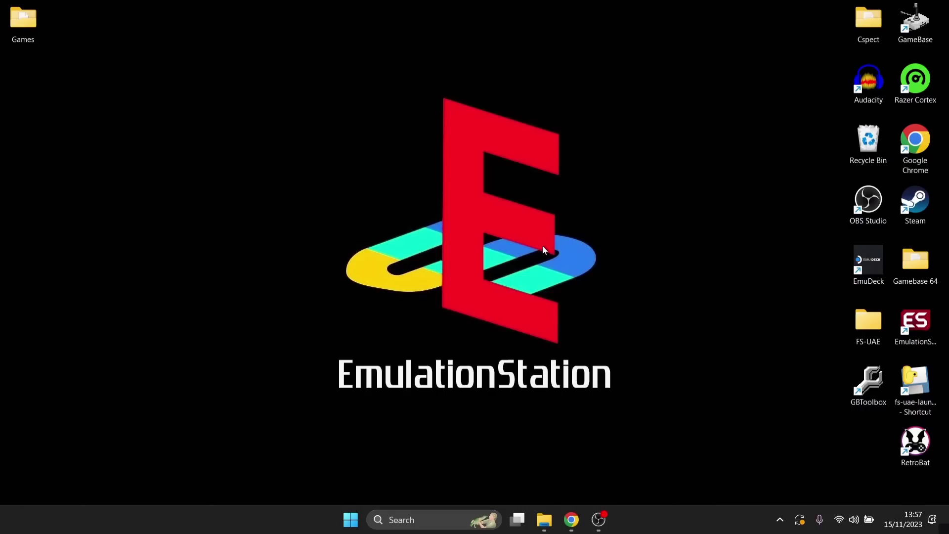
In File Explorer, open the format settings for drive D: and choose the NTFS file system.
left_click(543, 520)
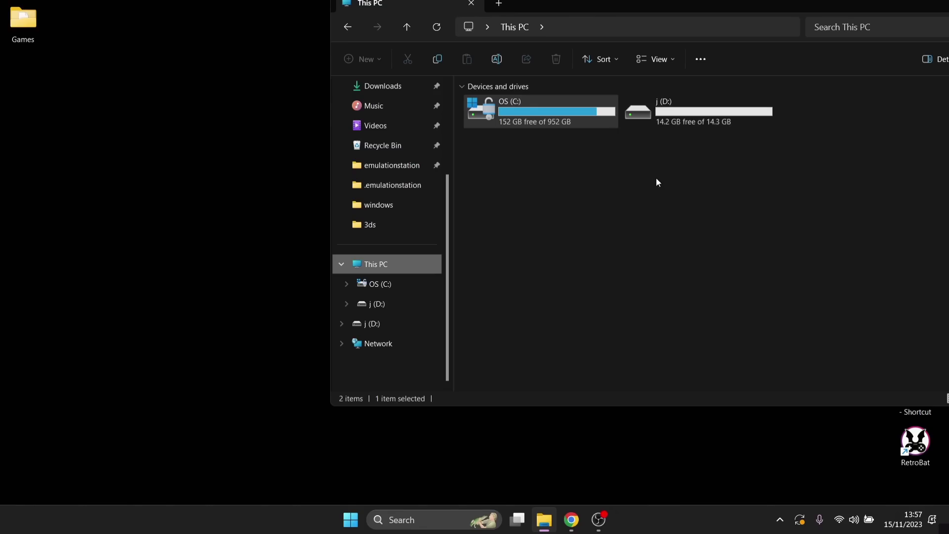
left_click(691, 120)
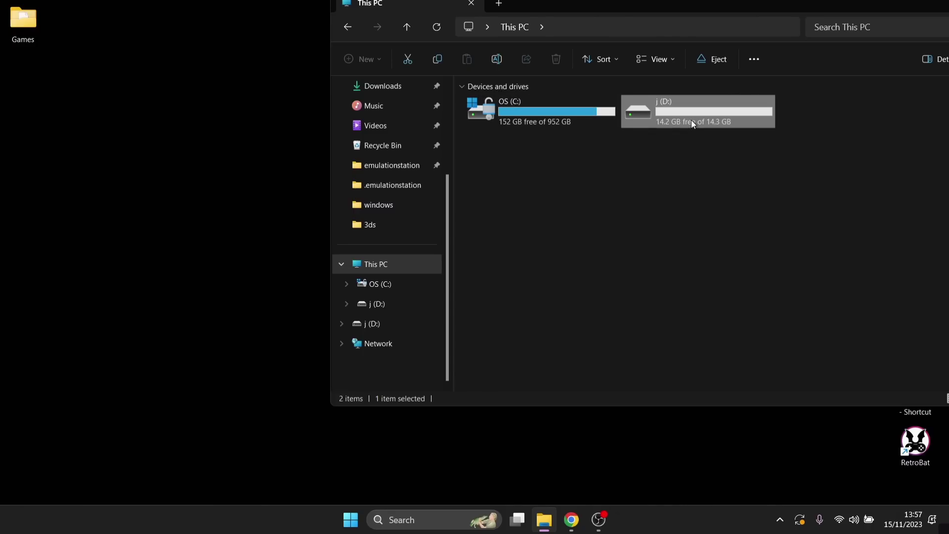
right_click(691, 124)
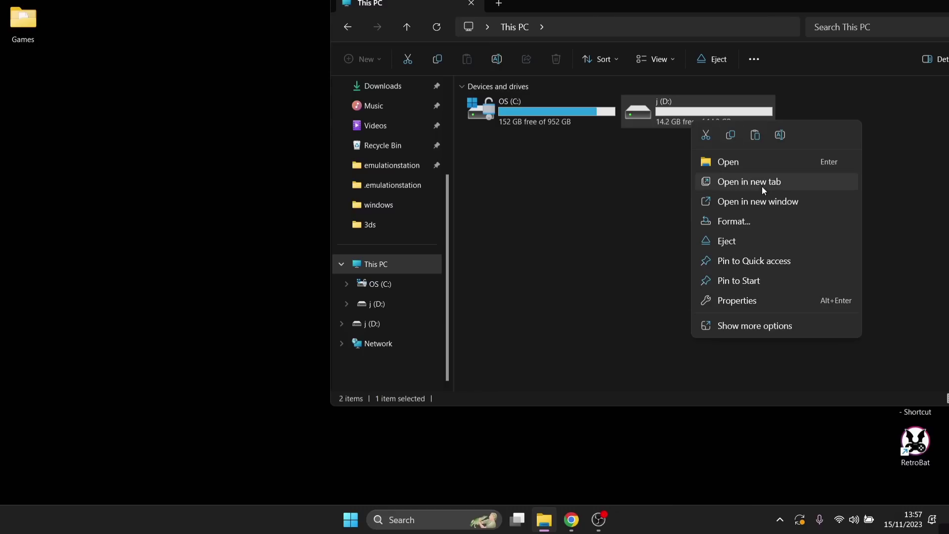
left_click(746, 220)
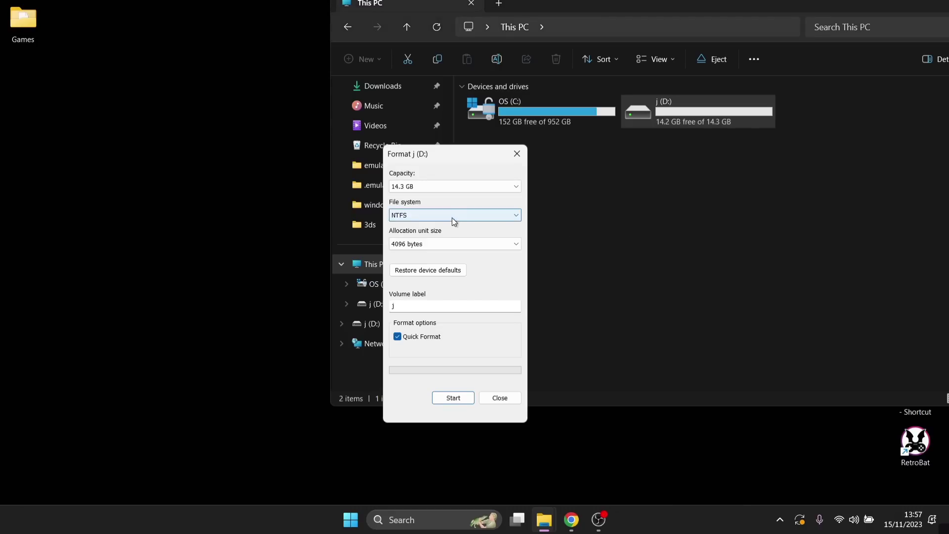
left_click(477, 214)
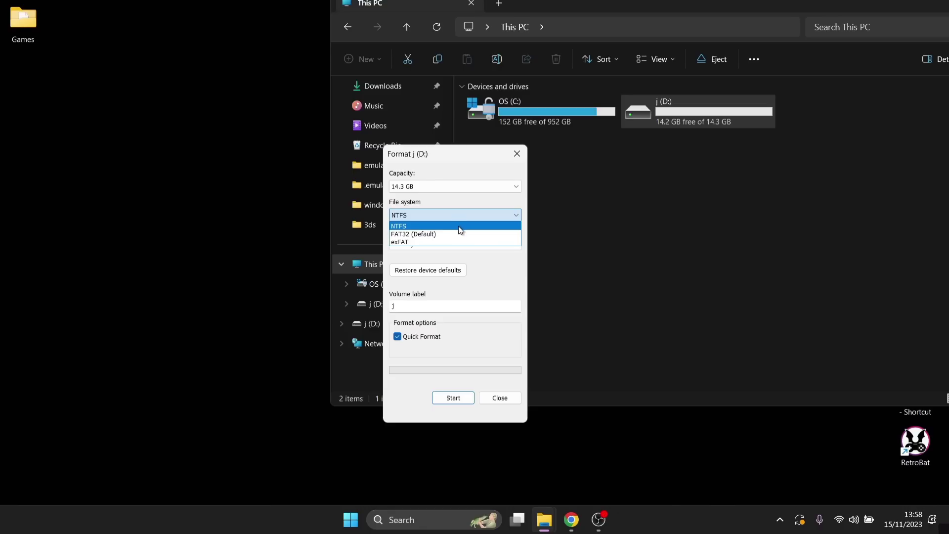
left_click(459, 227)
Set the volume label to Emulationstation, format drive D: with Quick Format, and close the format dialog.
left_click(446, 309)
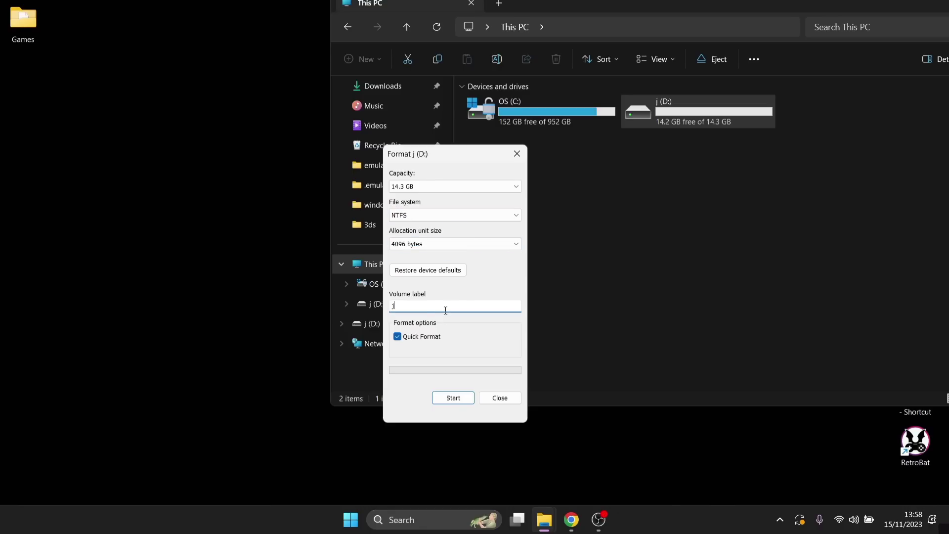
type("Em")
key("BackSpace")
type("mulationstation")
left_click(465, 398)
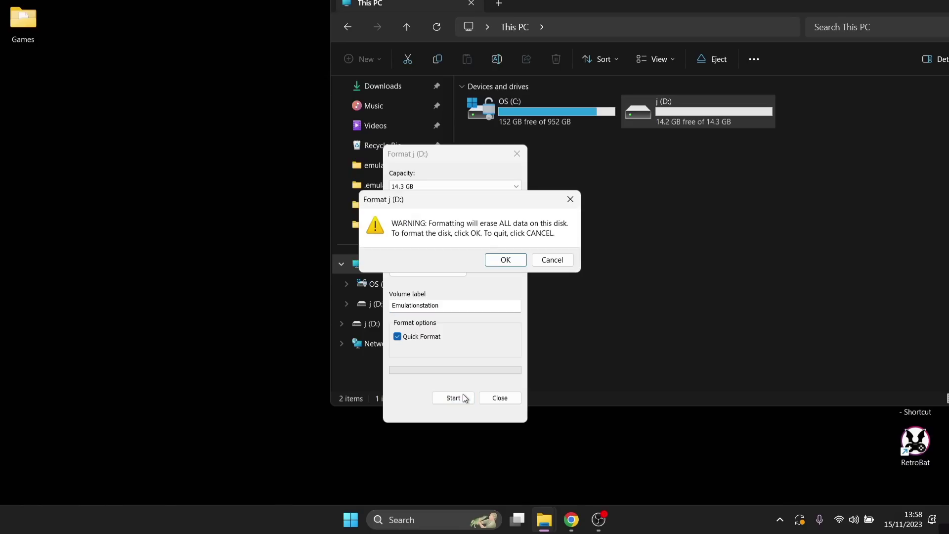
left_click(512, 261)
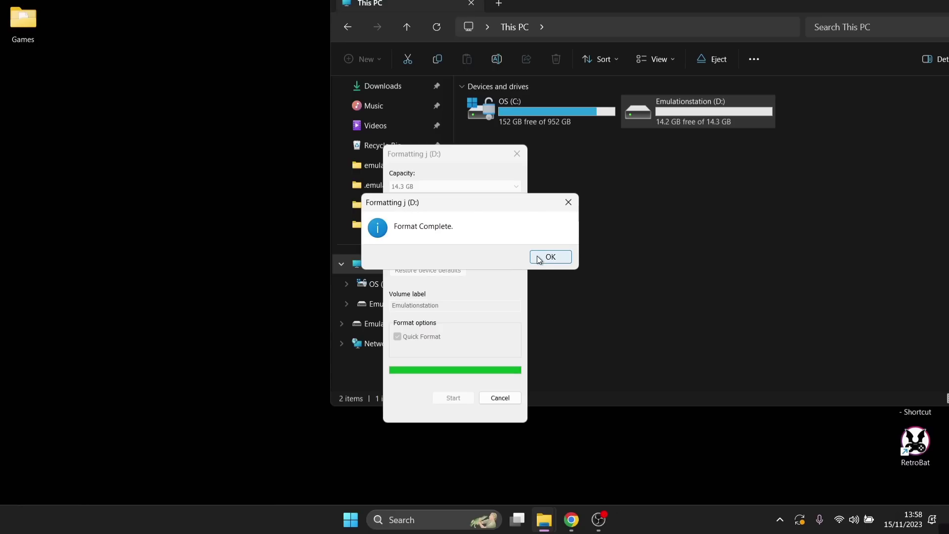
left_click(544, 259)
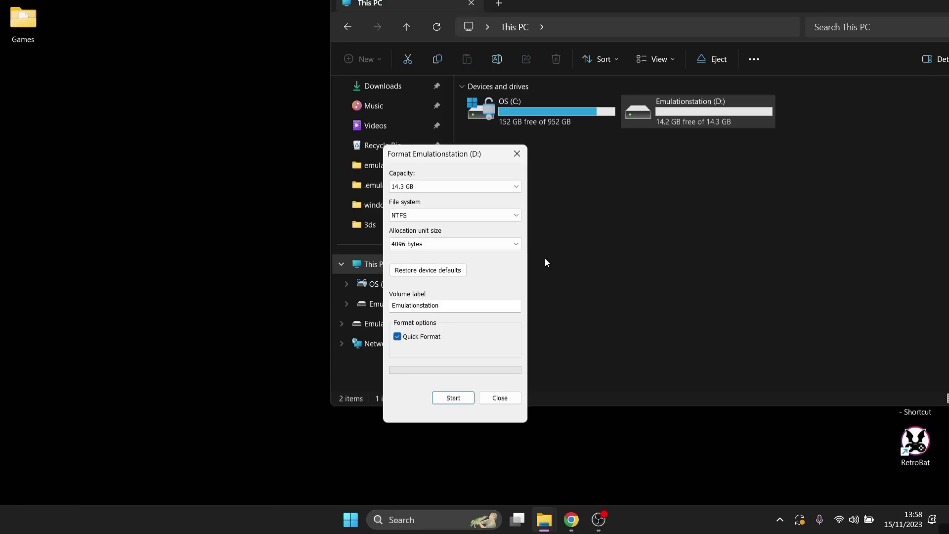
left_click(500, 398)
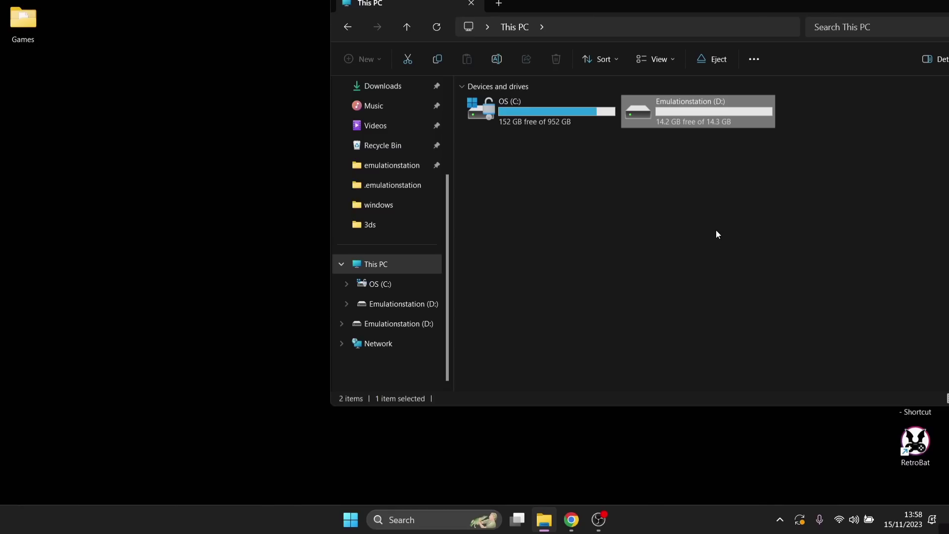
Open the formatted D: drive and create a folder named Emulationstation in it.
double_click(727, 115)
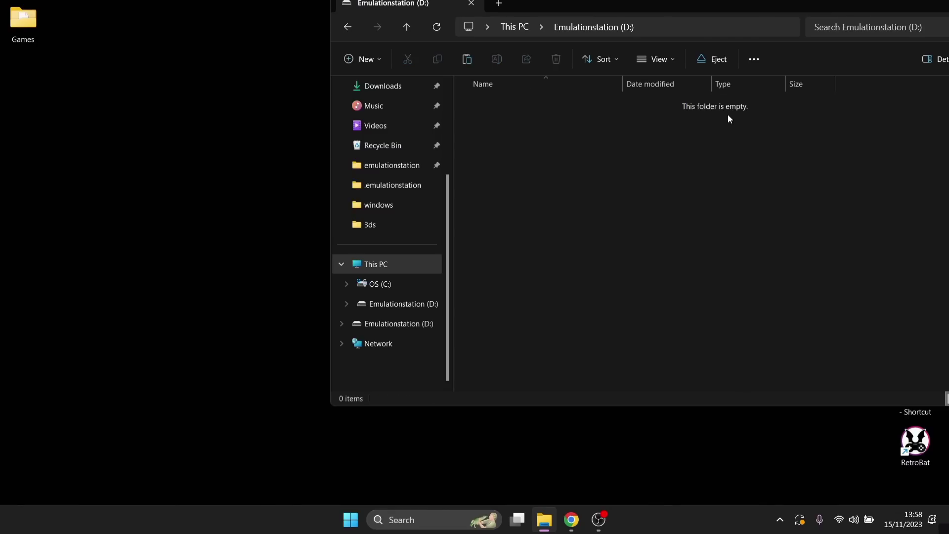
double_click(665, 1)
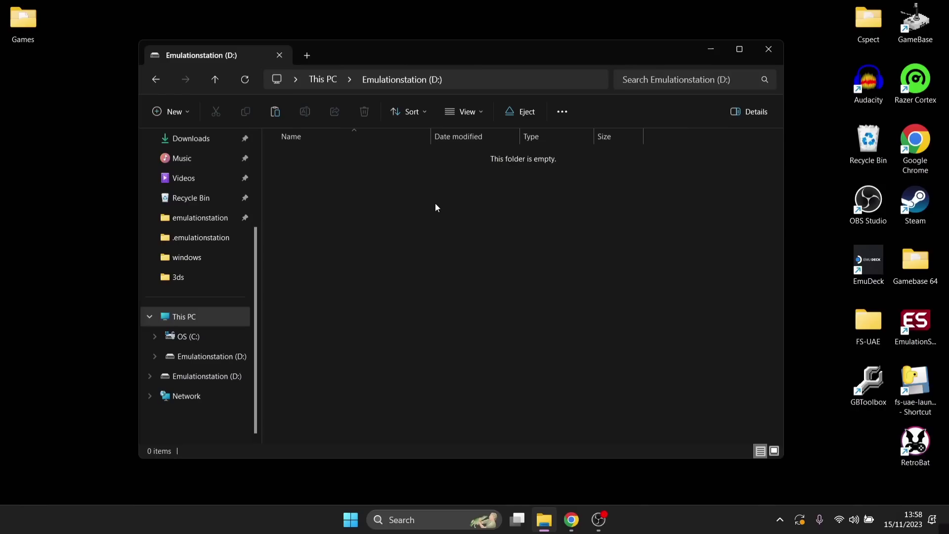
right_click(436, 207)
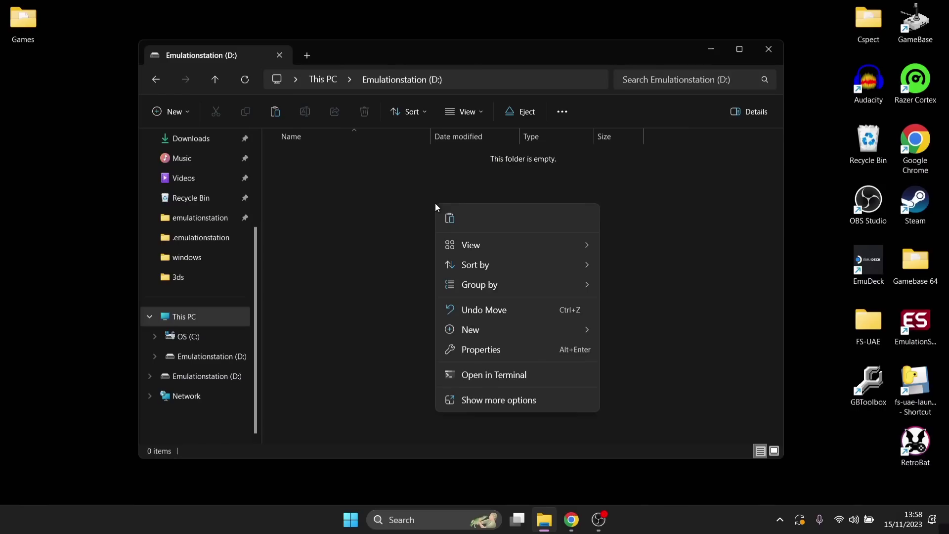
mouse_move(490, 329)
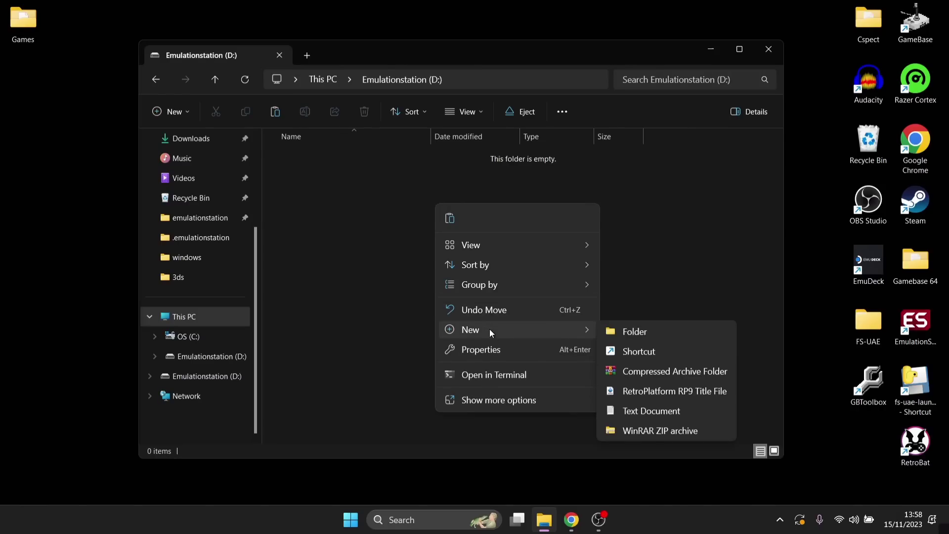
left_click(651, 334)
type("Em")
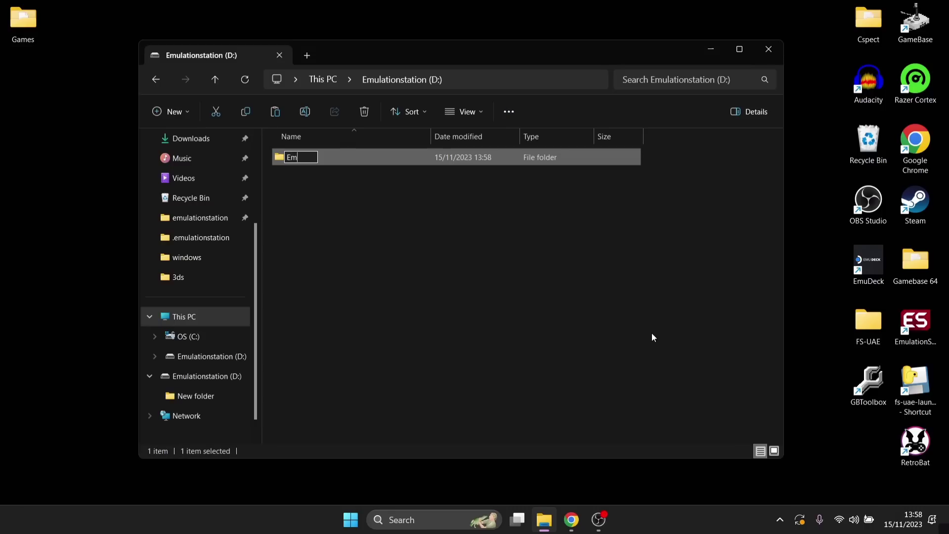
type("ulationstation")
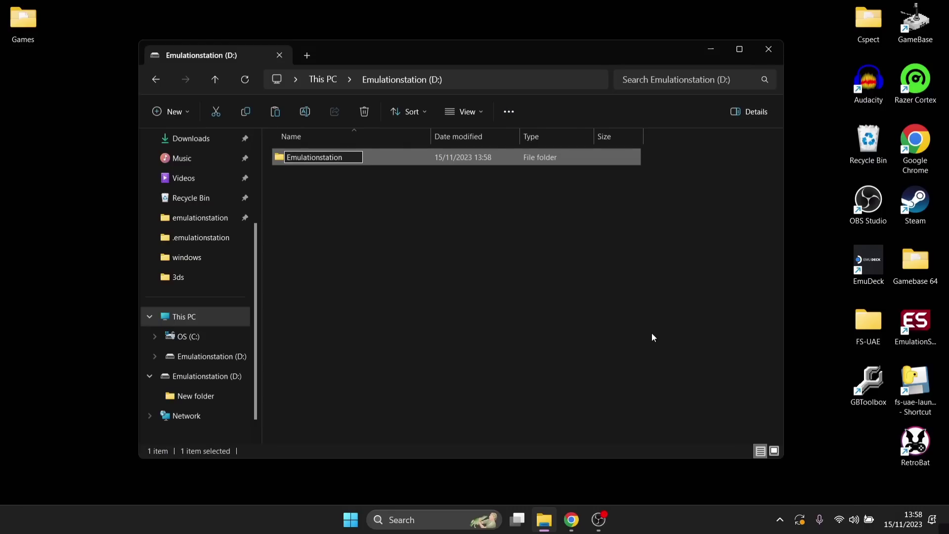
key("Return")
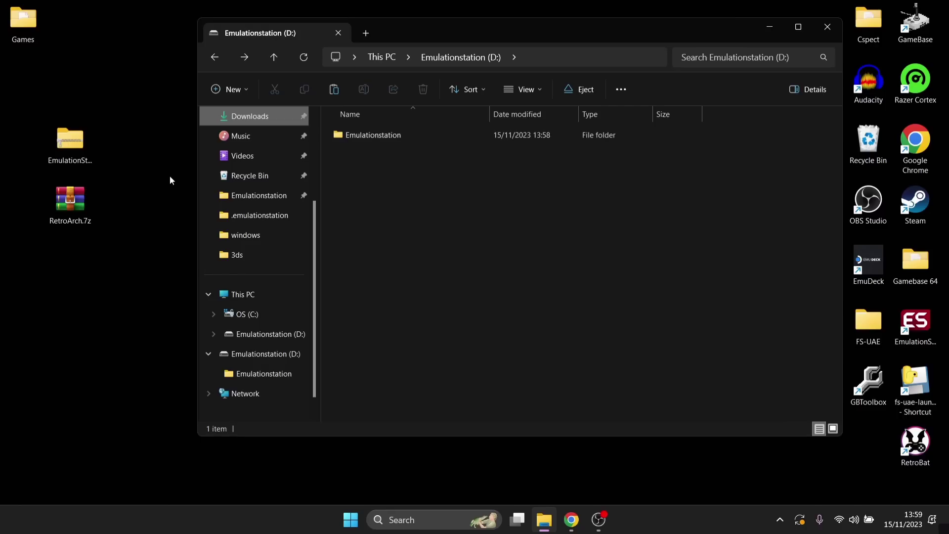
Open the EmulationStation-DE portable zip from the desktop and enter its EmulationStation-DE folder.
left_click(76, 136)
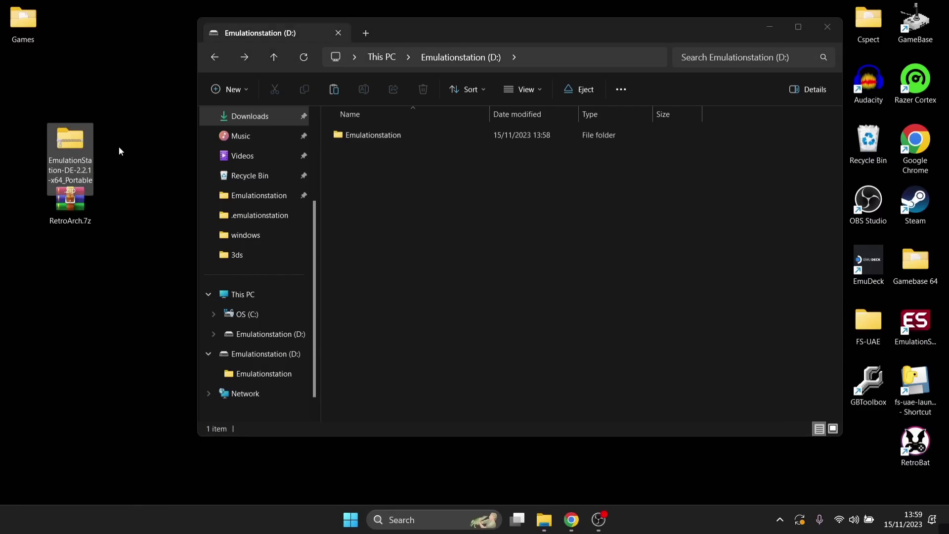
double_click(61, 149)
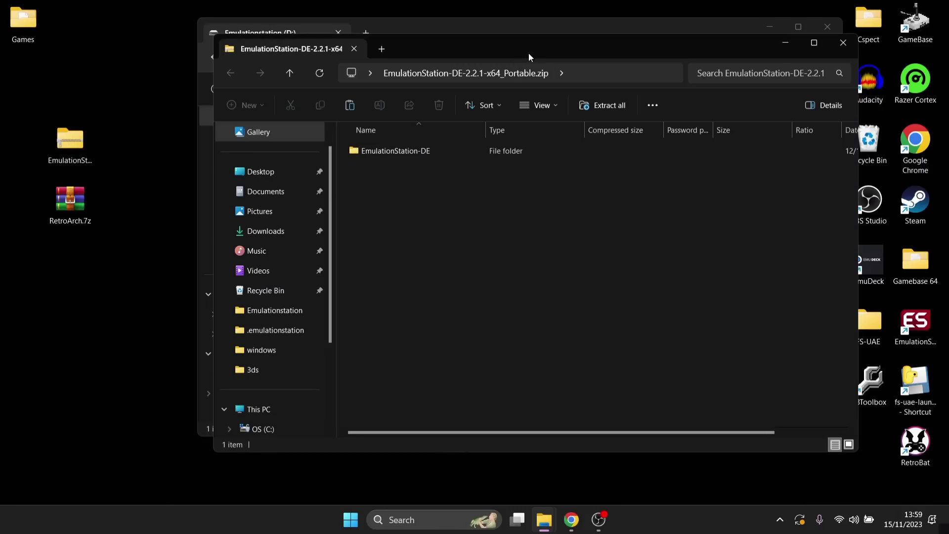
left_click_drag(529, 53, 310, 89)
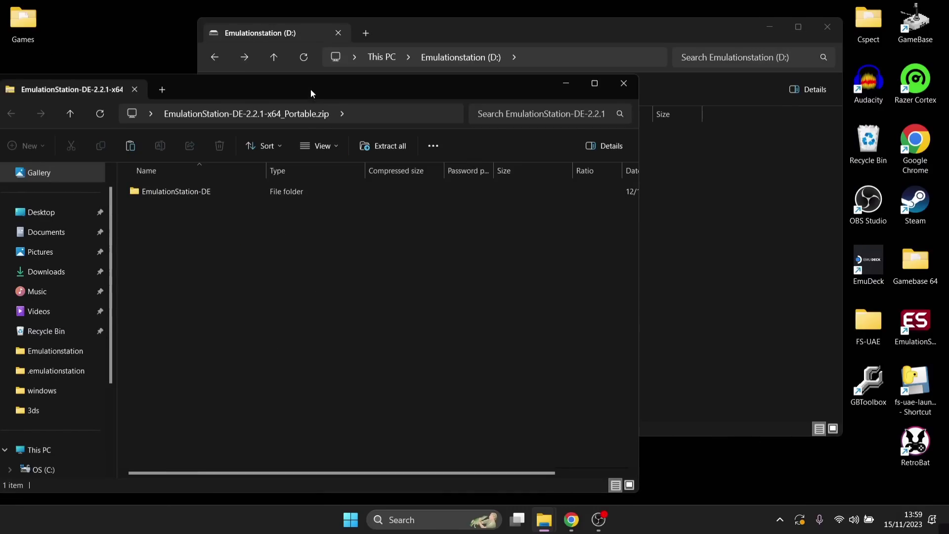
double_click(232, 194)
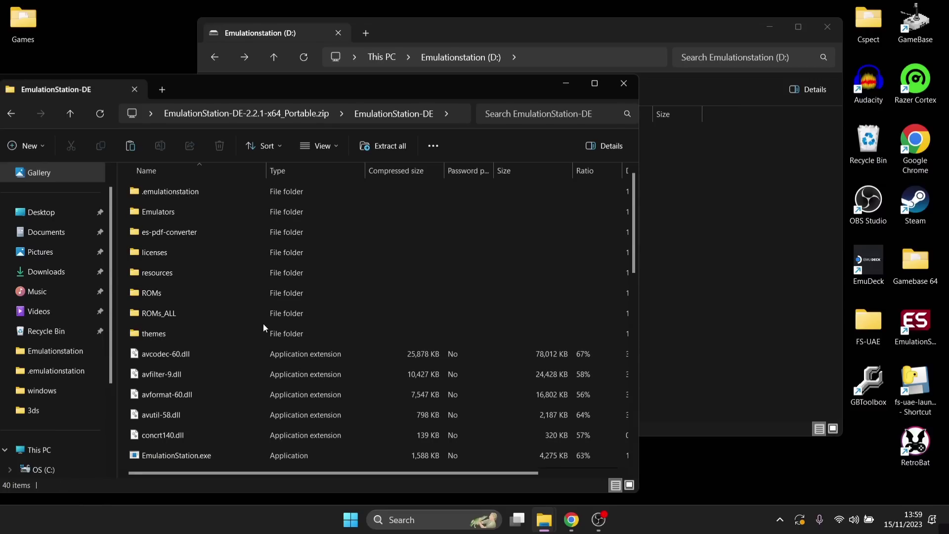
Place the D: drive window beside the zip window and open its Emulationstation folder.
left_click(677, 241)
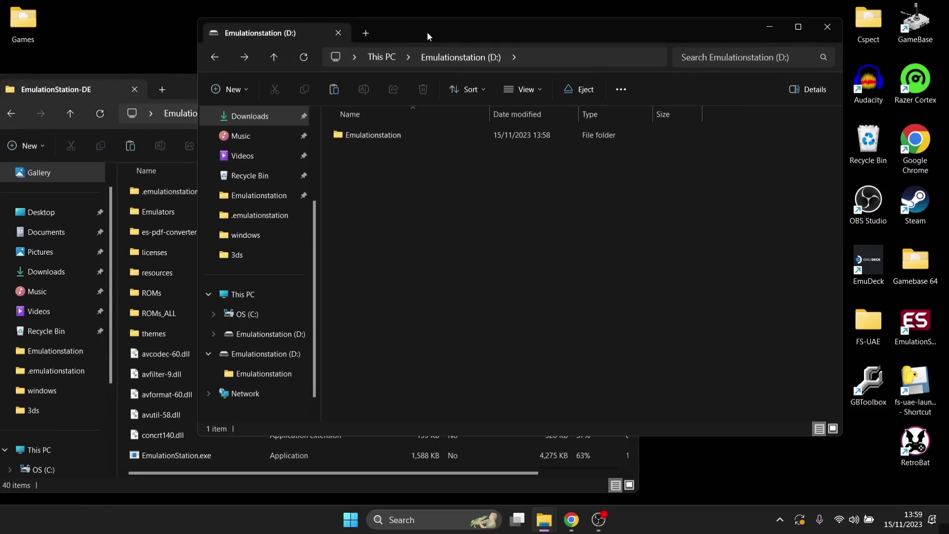
left_click_drag(427, 32, 576, 37)
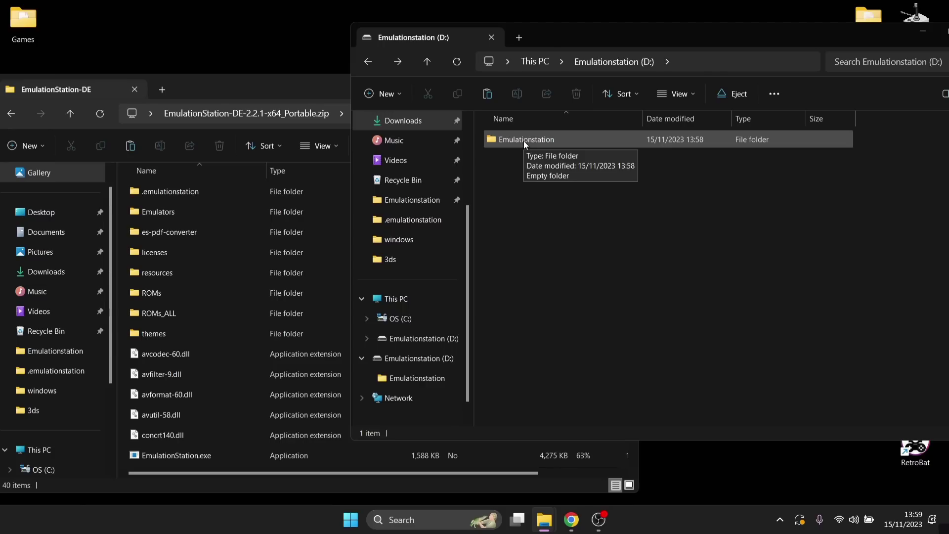
double_click(524, 140)
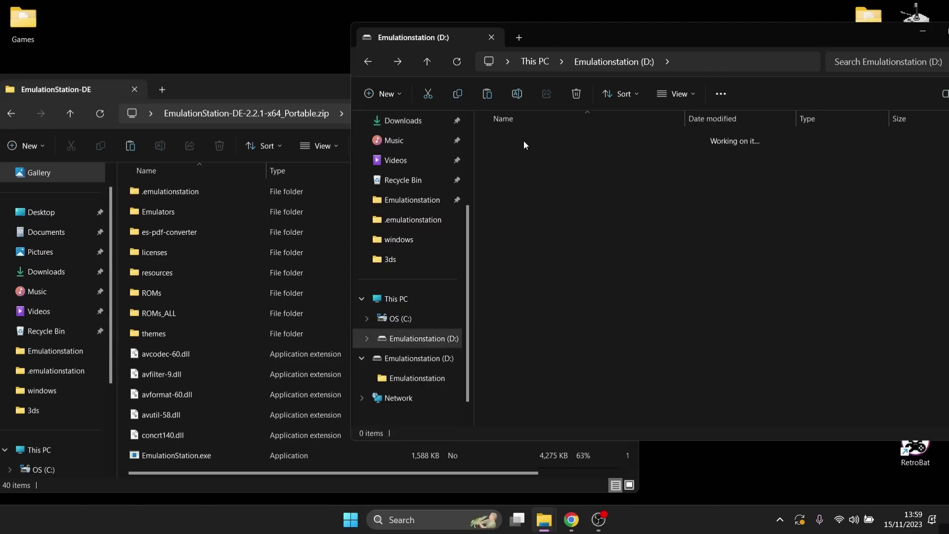
Copy the entire contents of the zip's EmulationStation-DE folder into the Emulationstation folder on drive D:.
left_click(225, 242)
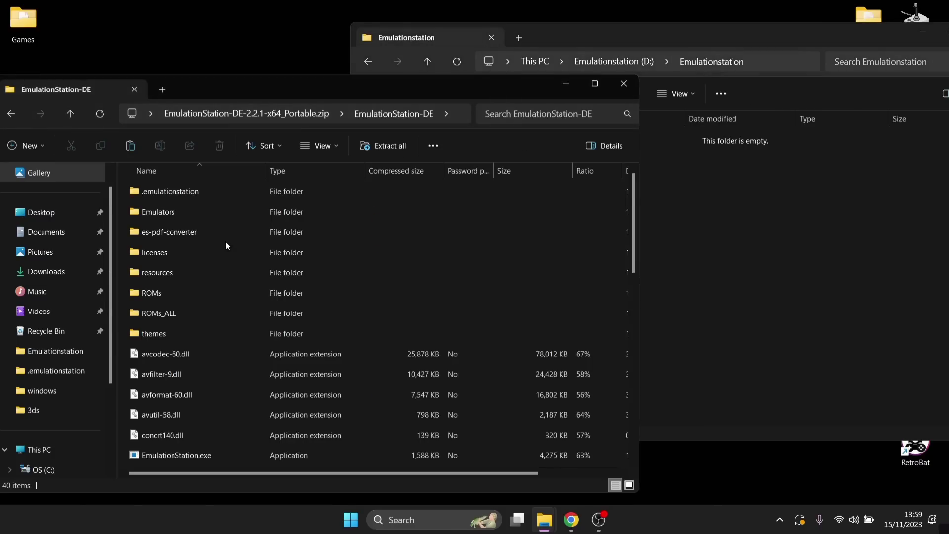
left_click(215, 236)
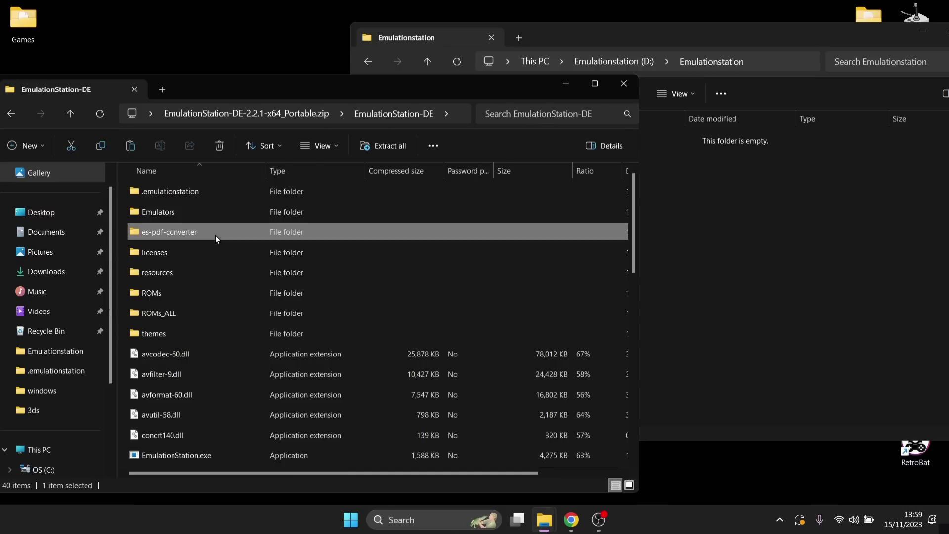
key("ctrl+a")
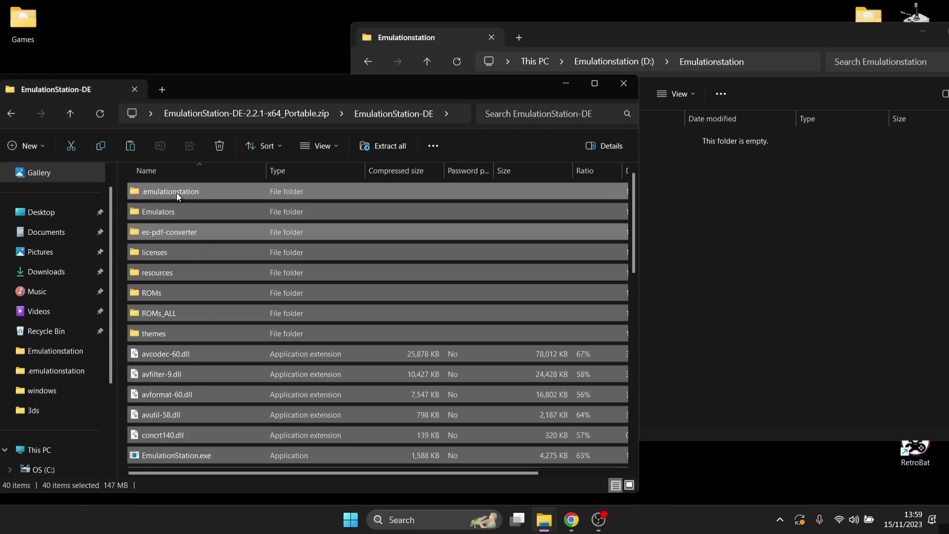
left_click_drag(177, 193, 714, 222)
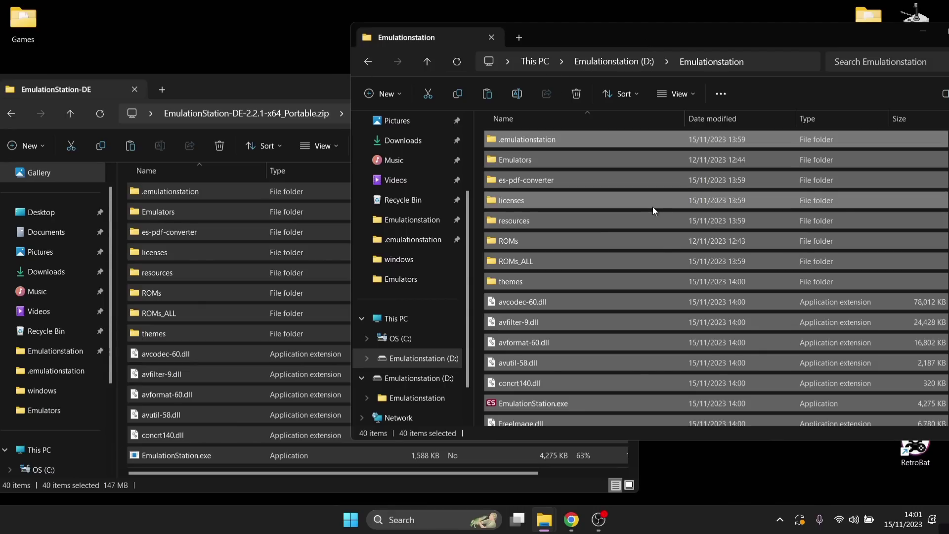
Close the zip window and delete EmulationStation-DE-2.2.1-x64_Portable.zip from the desktop.
left_click(263, 84)
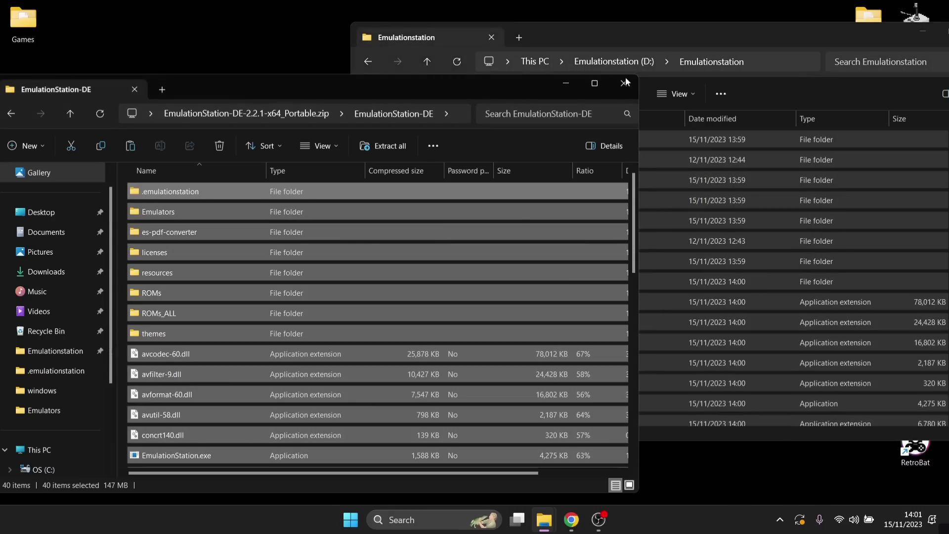
left_click(623, 84)
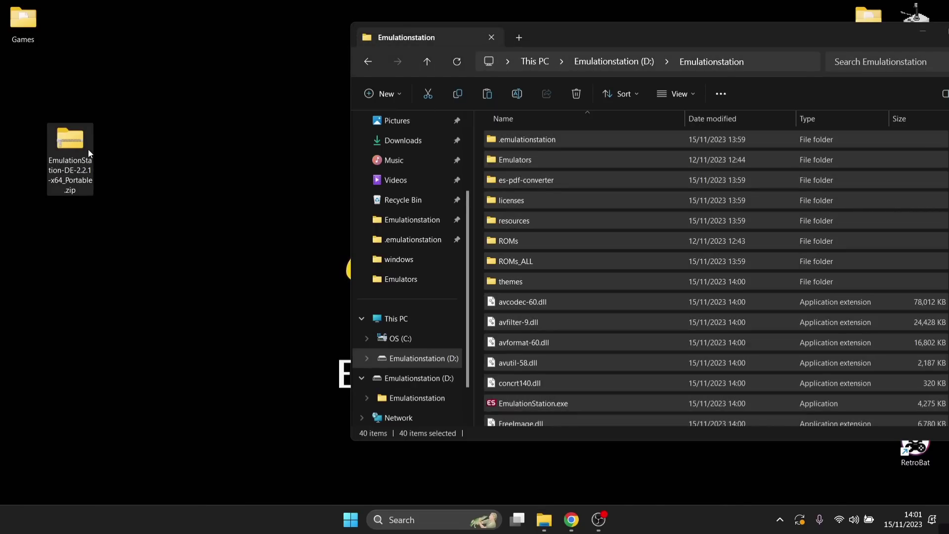
right_click(79, 148)
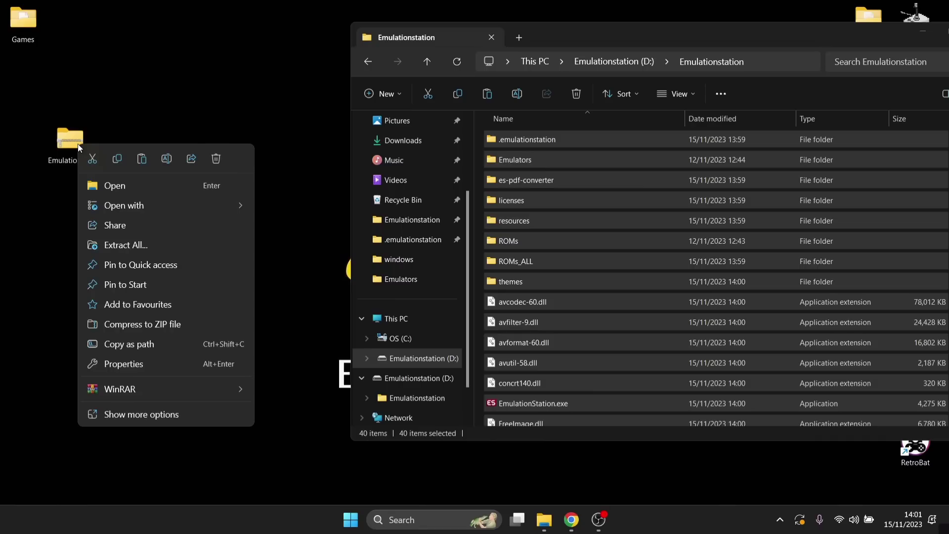
left_click(220, 161)
key("Delete")
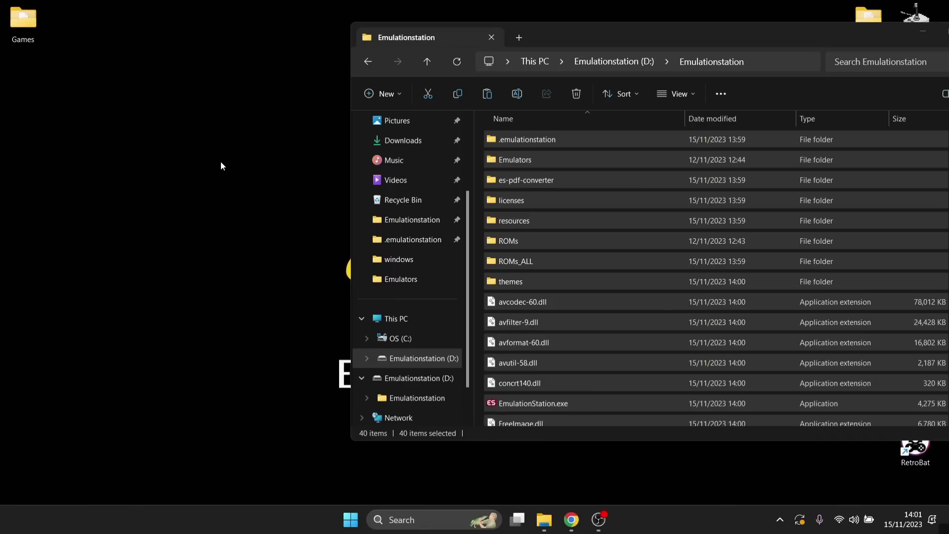
Launch EmulationStation.exe from the D: Emulationstation folder and create the ROM directories for all game systems.
double_click(667, 37)
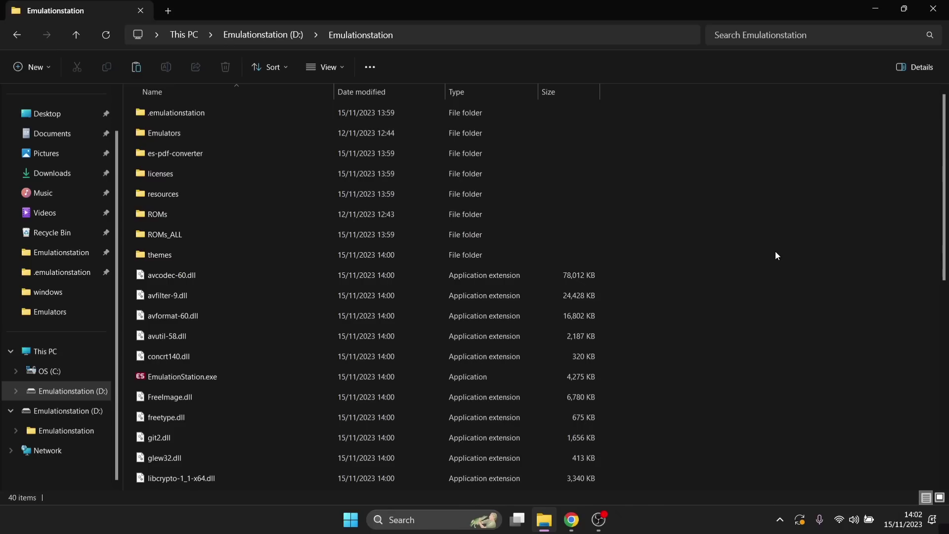
double_click(221, 380)
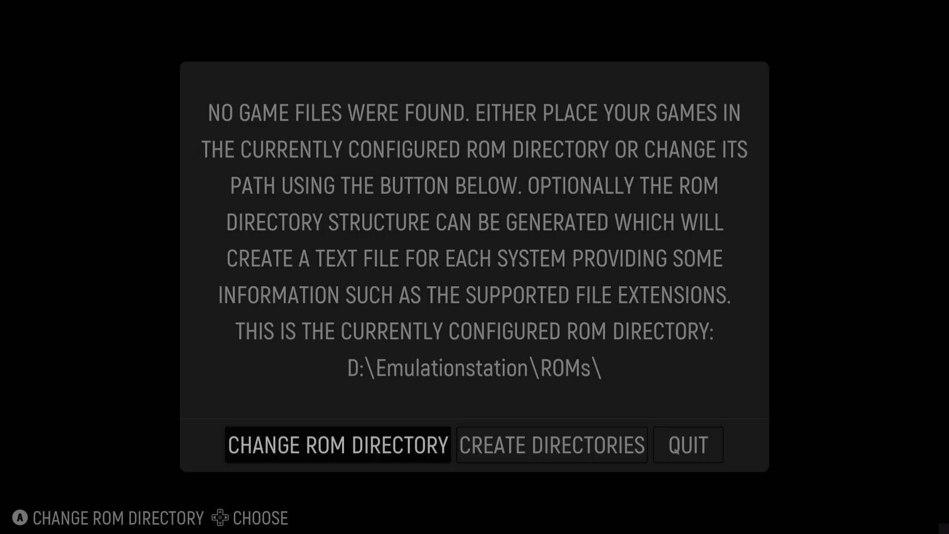
key("Right")
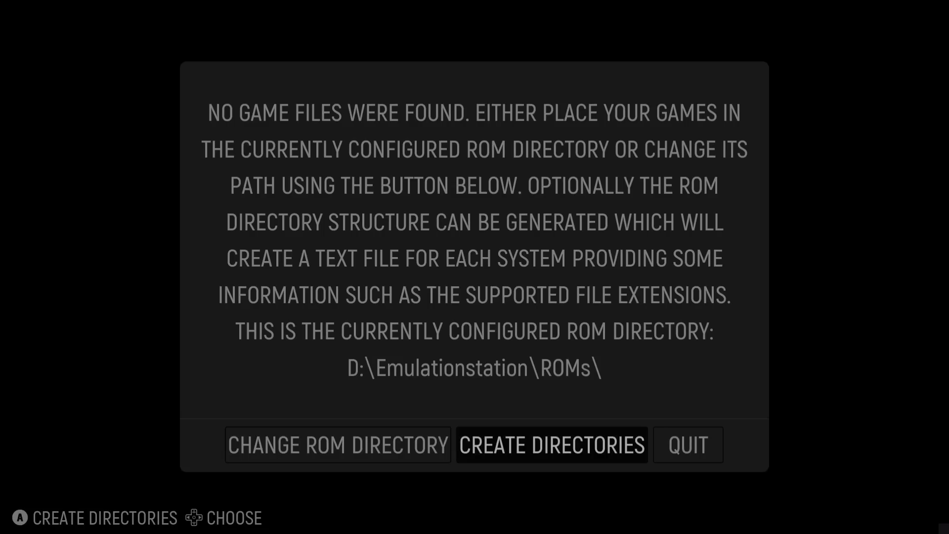
key("Return")
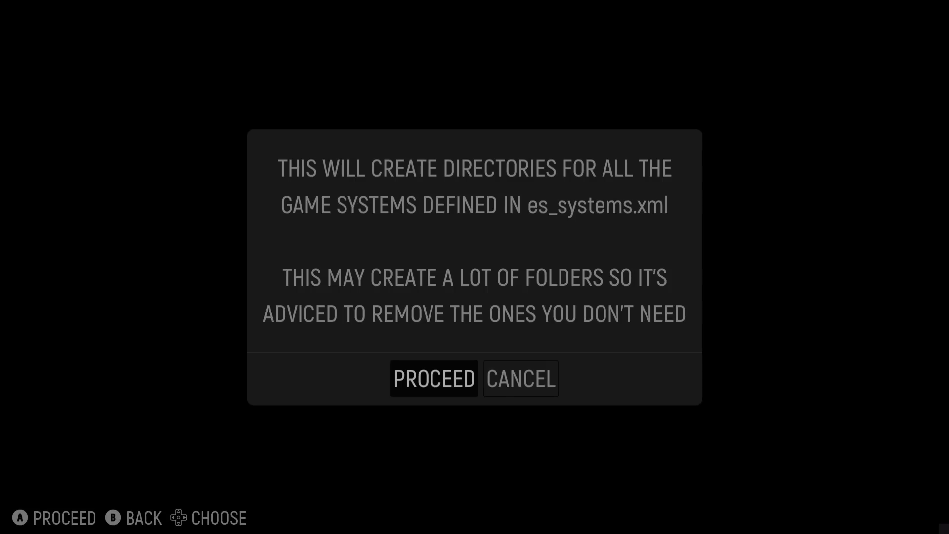
key("Return")
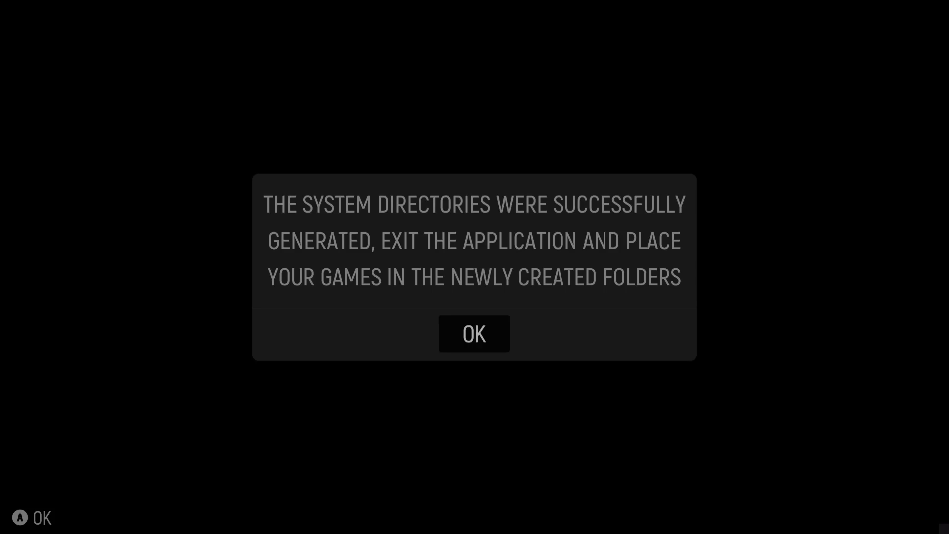
Dismiss the directory creation notice and quit EmulationStation.
key("Return")
key("Right")
key("Return")
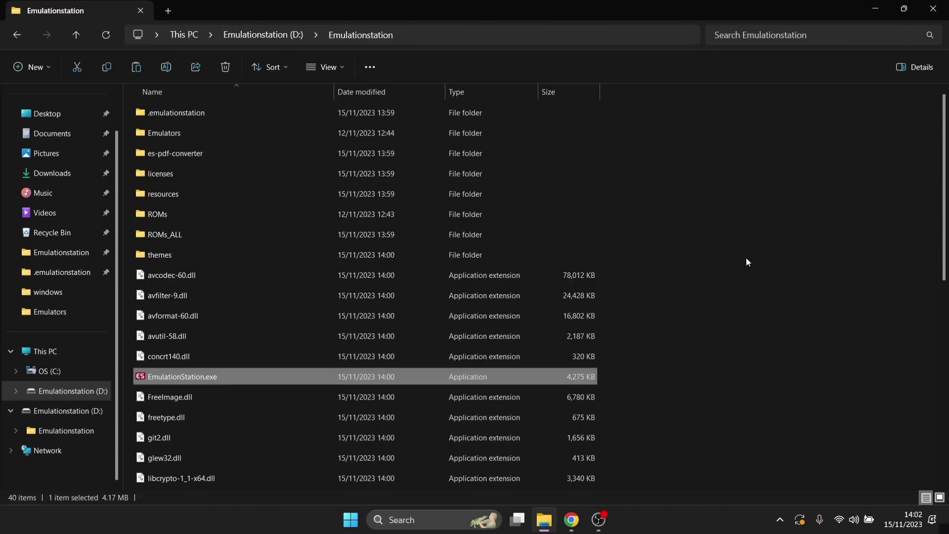
Open the snes folder inside the ROMs folder and restore the window to its smaller size.
left_click(275, 218)
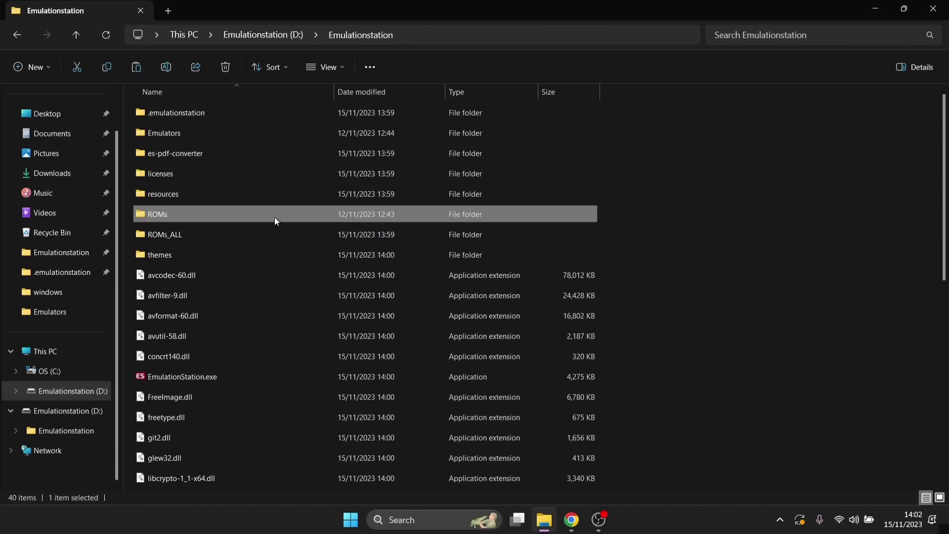
double_click(274, 217)
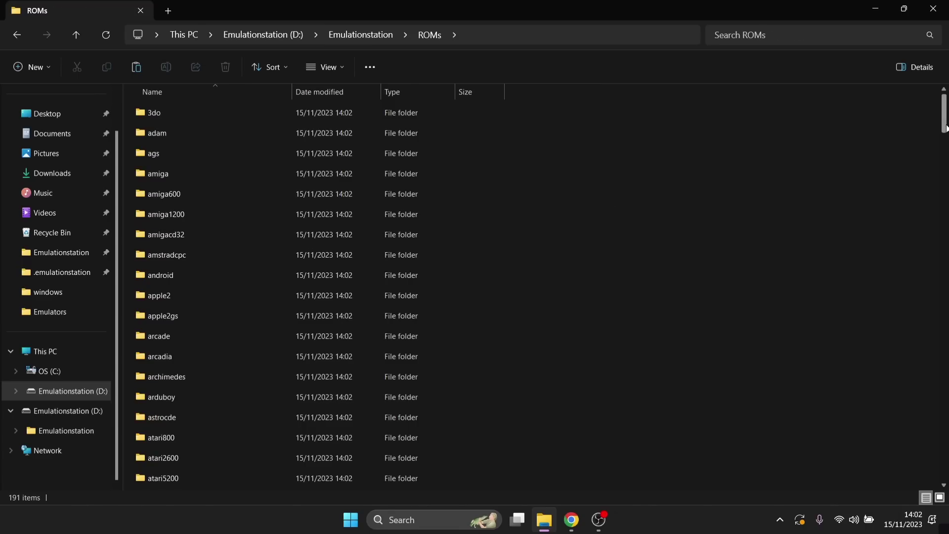
left_click_drag(946, 128, 943, 371)
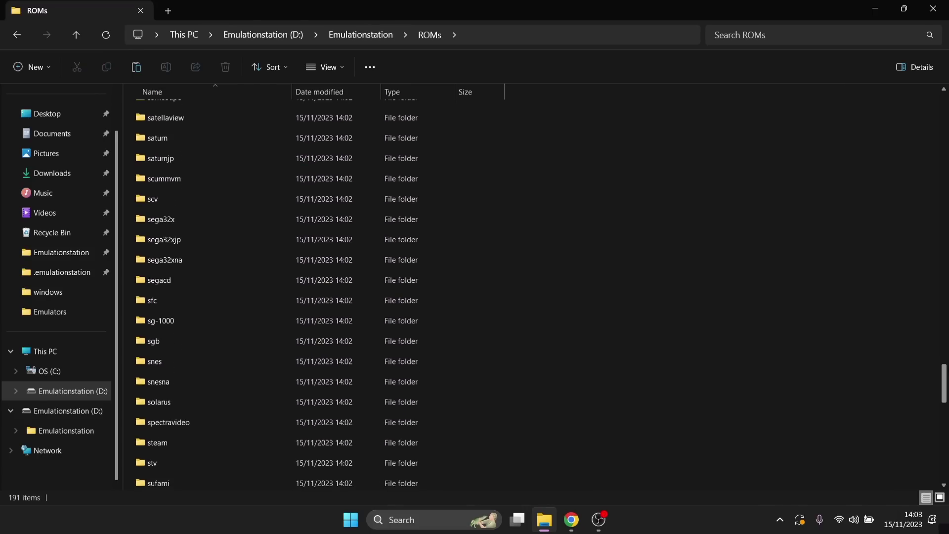
double_click(295, 360)
double_click(452, 4)
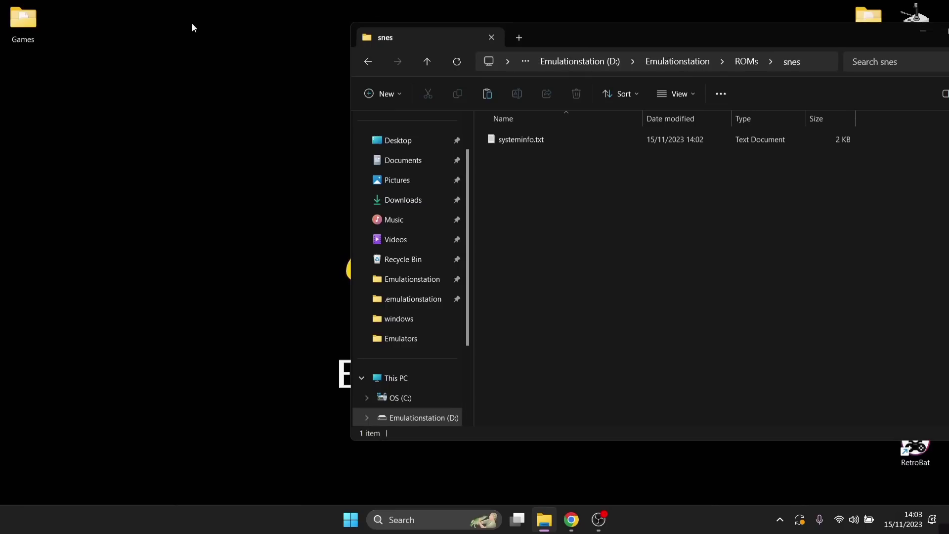
Open the Games folder on the desktop and copy ActRaiser 2.smc into the snes folder.
double_click(26, 16)
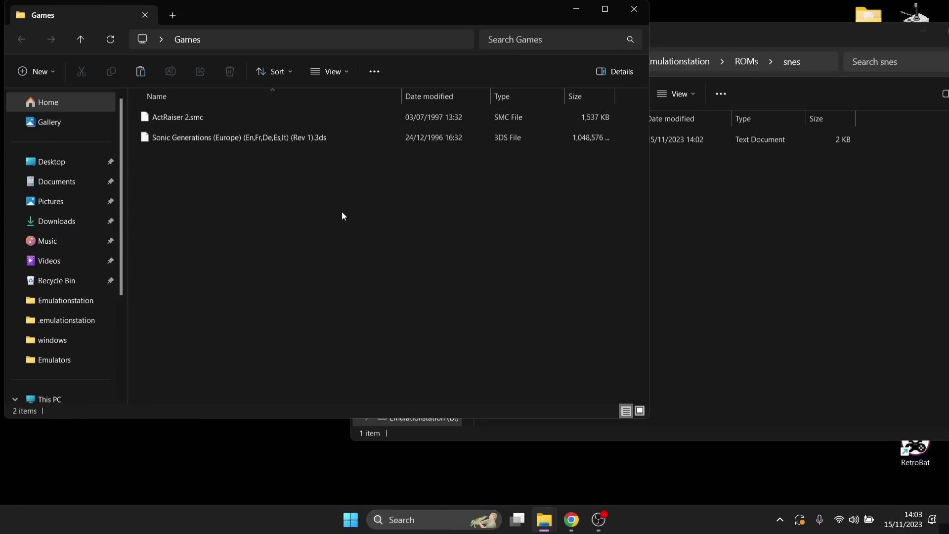
left_click(191, 118)
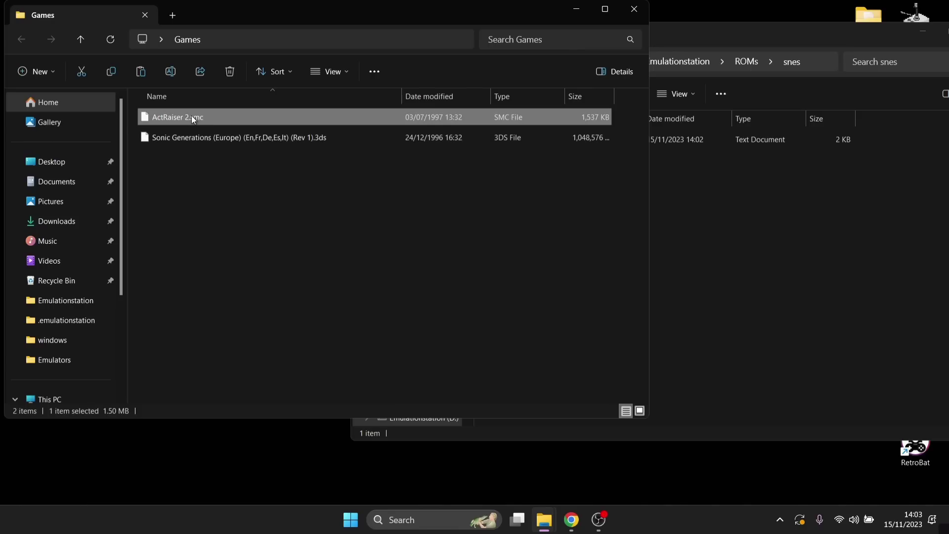
left_click_drag(191, 118, 752, 195)
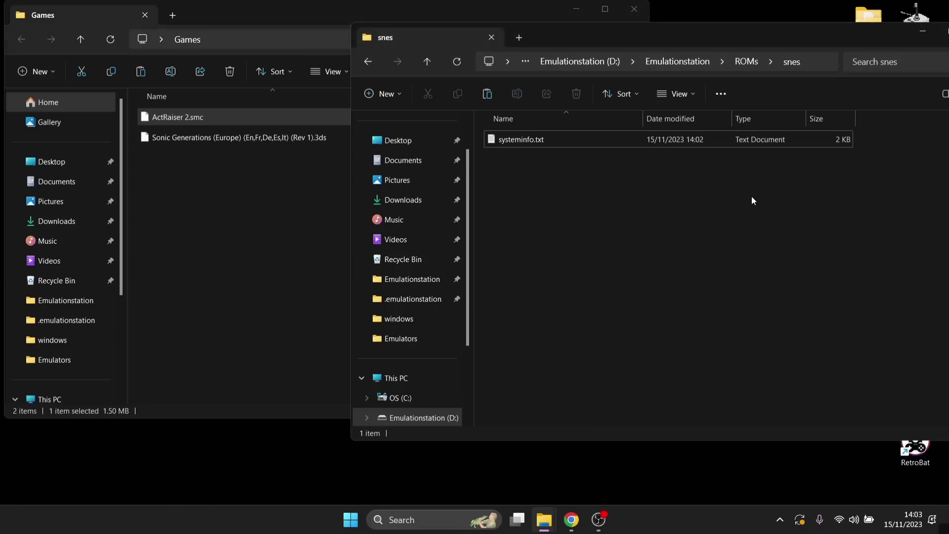
Open the n3ds folder inside ROMs and copy the Sonic Generations .3ds file from the Games folder into it.
left_click(370, 61)
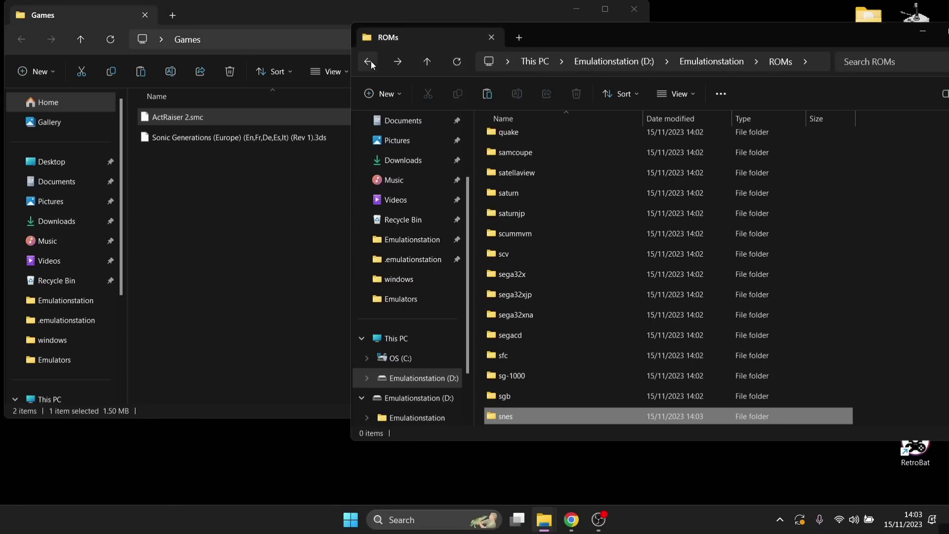
double_click(850, 29)
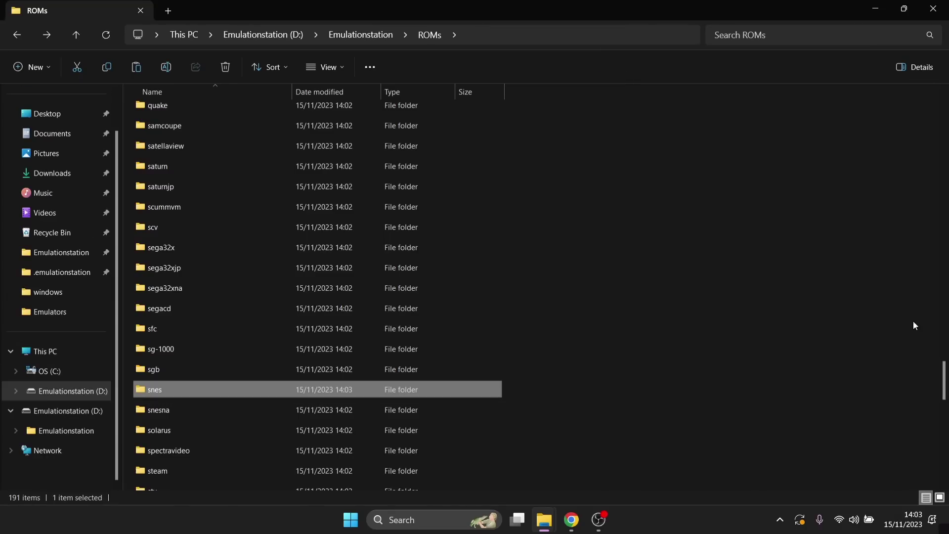
scroll(943, 366, "up", 1)
scroll(943, 364, "up", 20)
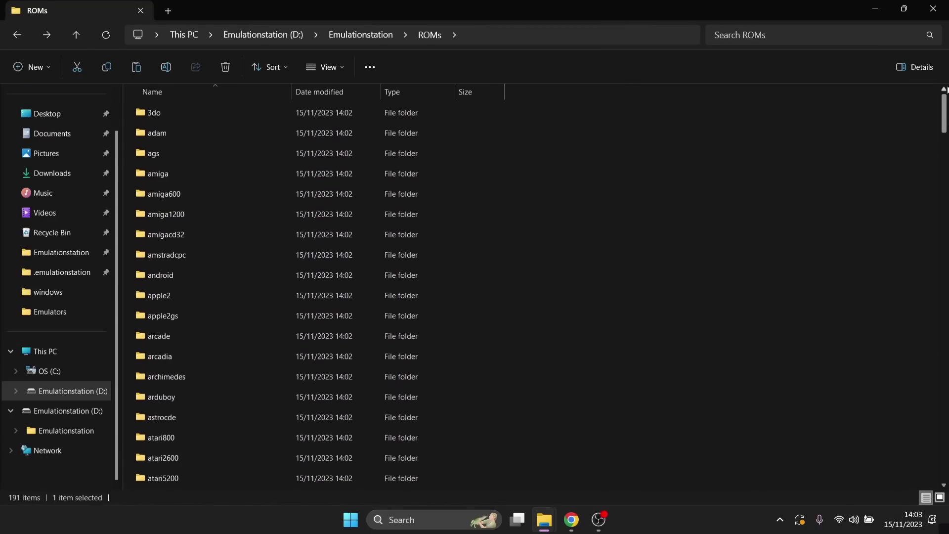
scroll(220, 179, "down", 20)
double_click(216, 151)
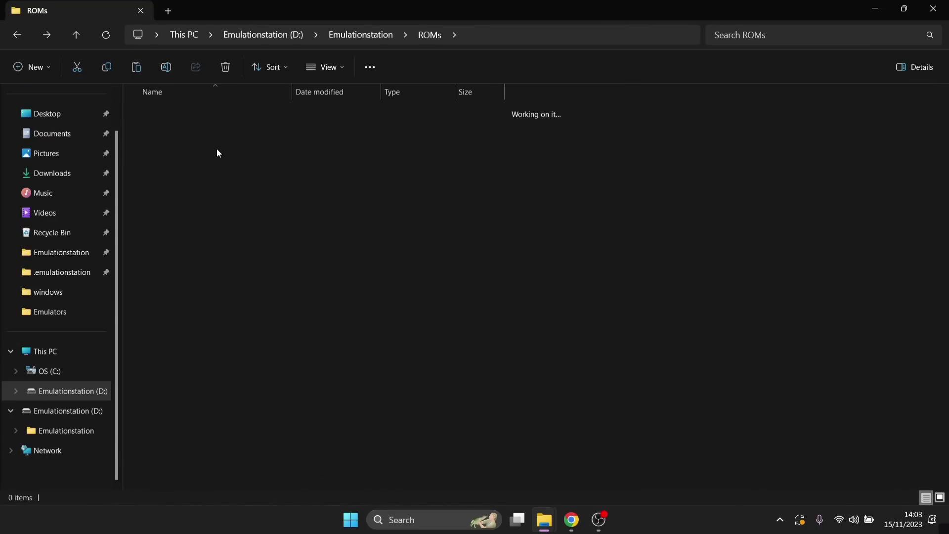
double_click(459, 8)
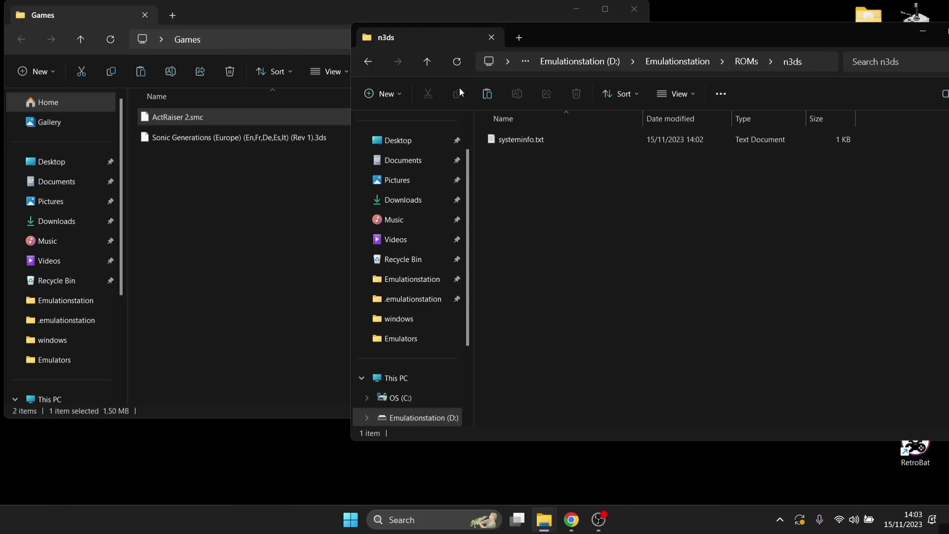
left_click(168, 140)
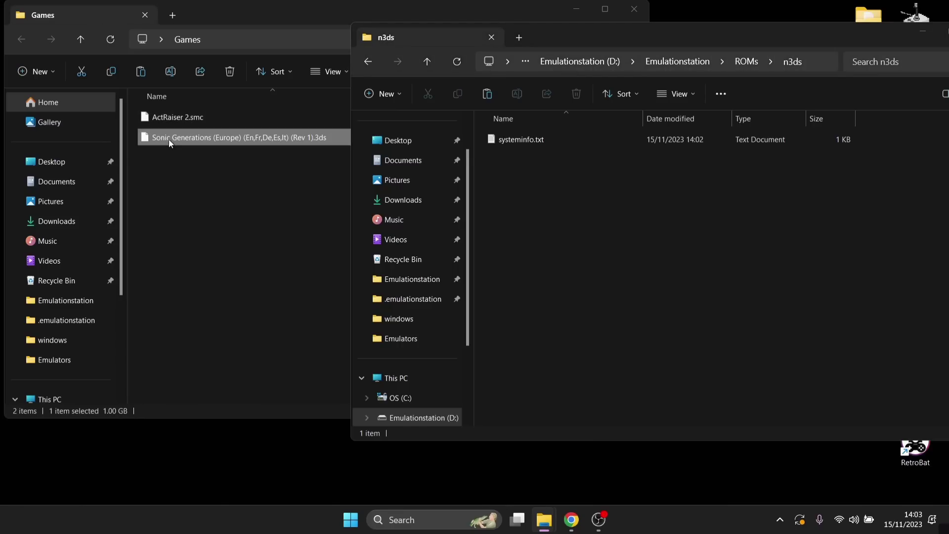
left_click_drag(168, 140, 651, 328)
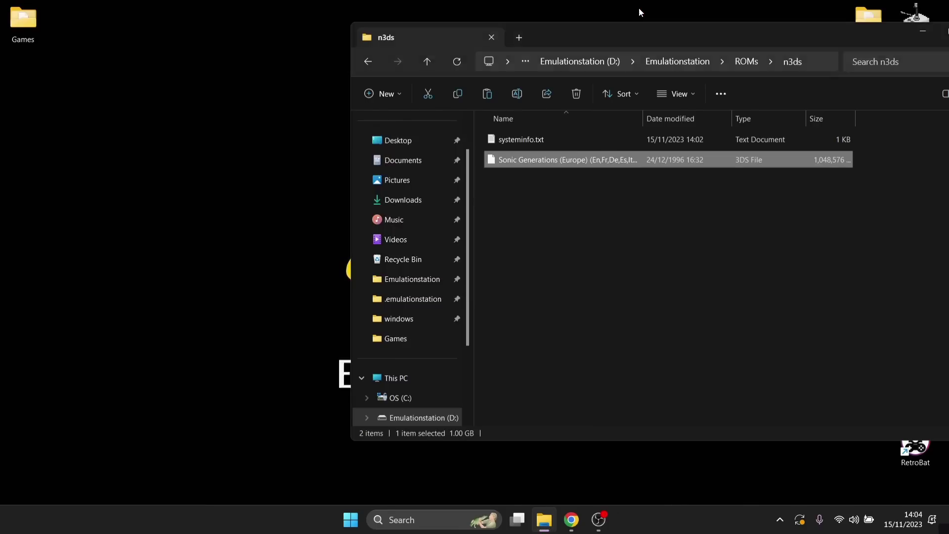
Return to the main Emulationstation folder on D: and launch EmulationStation.exe again.
left_click(369, 62)
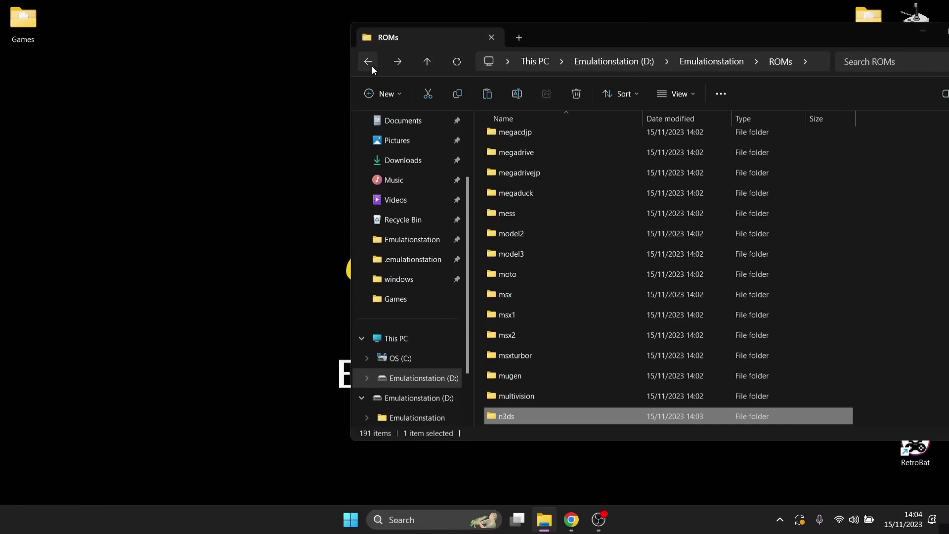
left_click(372, 66)
key("super+Up")
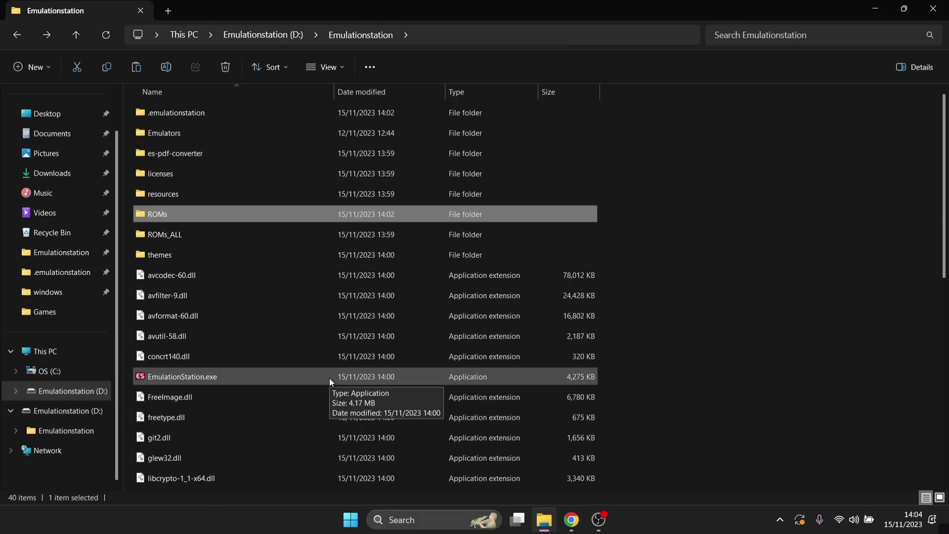
double_click(199, 378)
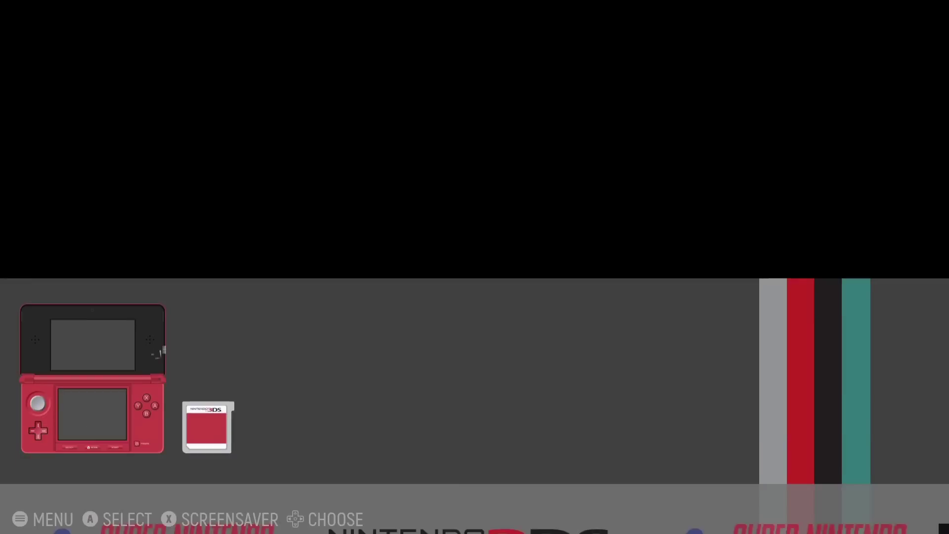
Browse the system carousel, check the Nintendo 3DS game list, and go to the Super Nintendo system.
key("Right")
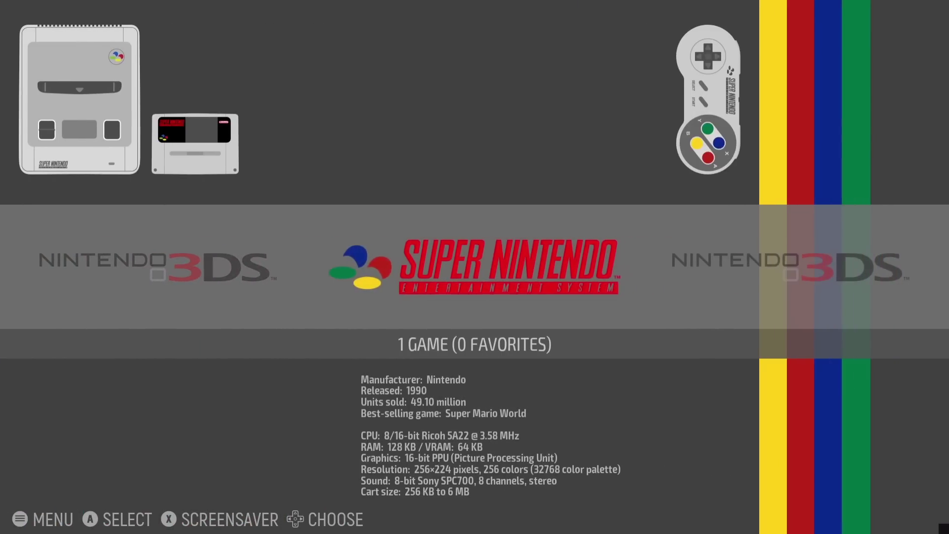
key("Right")
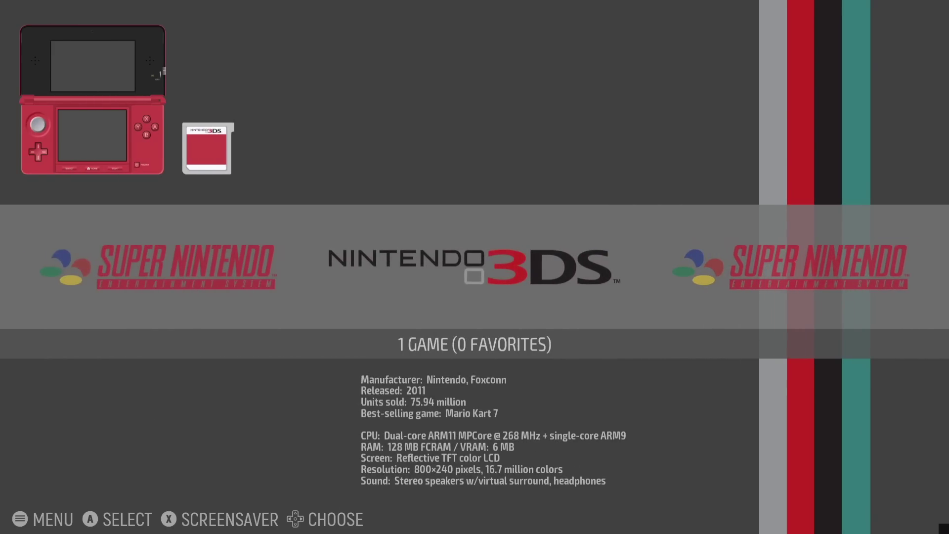
key("Return")
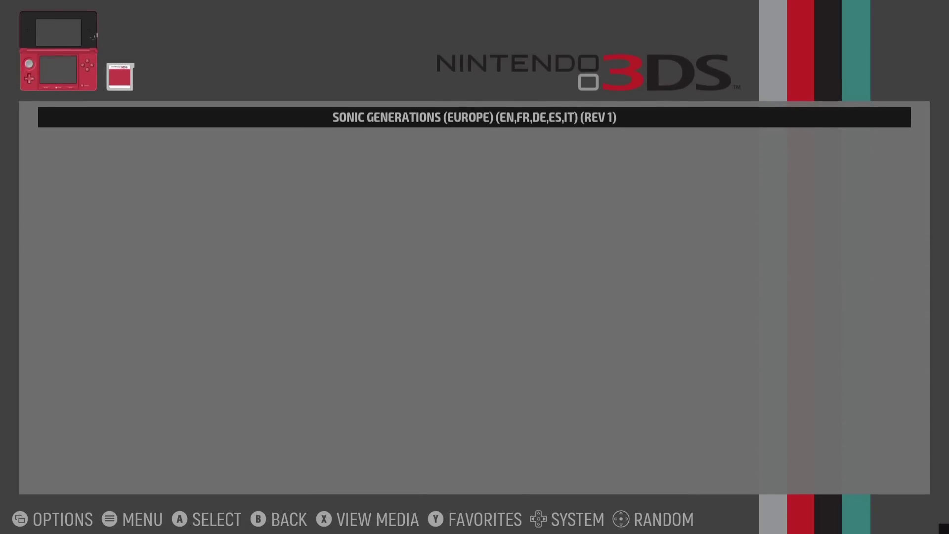
key("BackSpace")
key("Right")
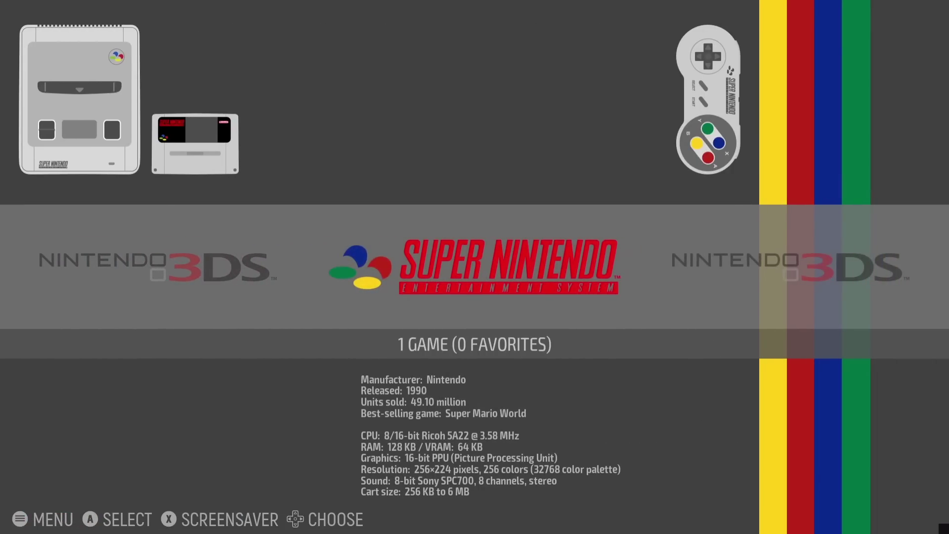
Open the Super Nintendo game list and try to launch ActRaiser 2.
key("Return")
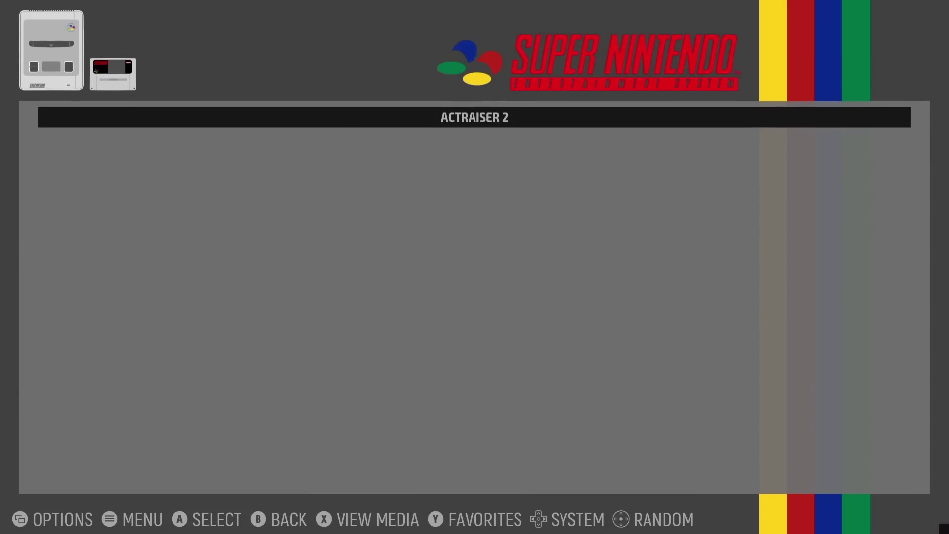
key("Return")
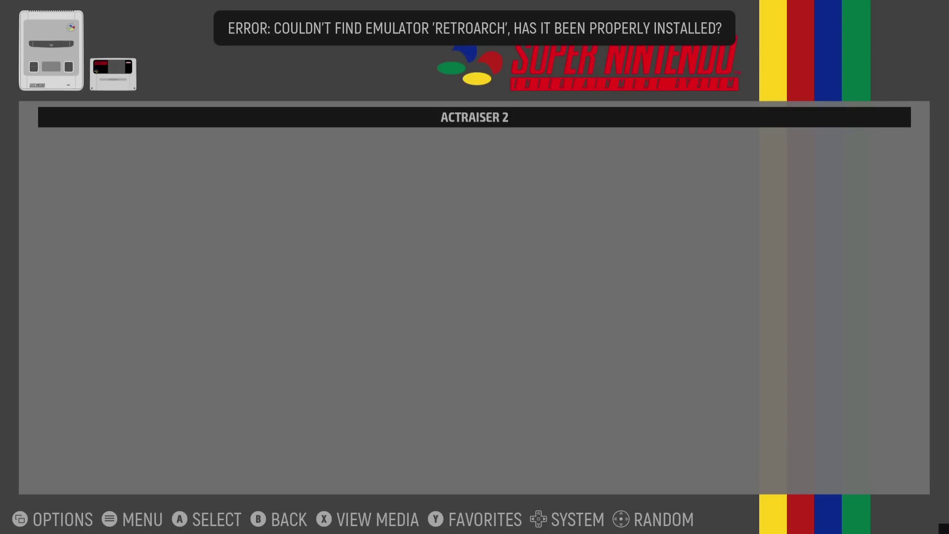
Quit EmulationStation from its main menu and confirm.
key("Escape")
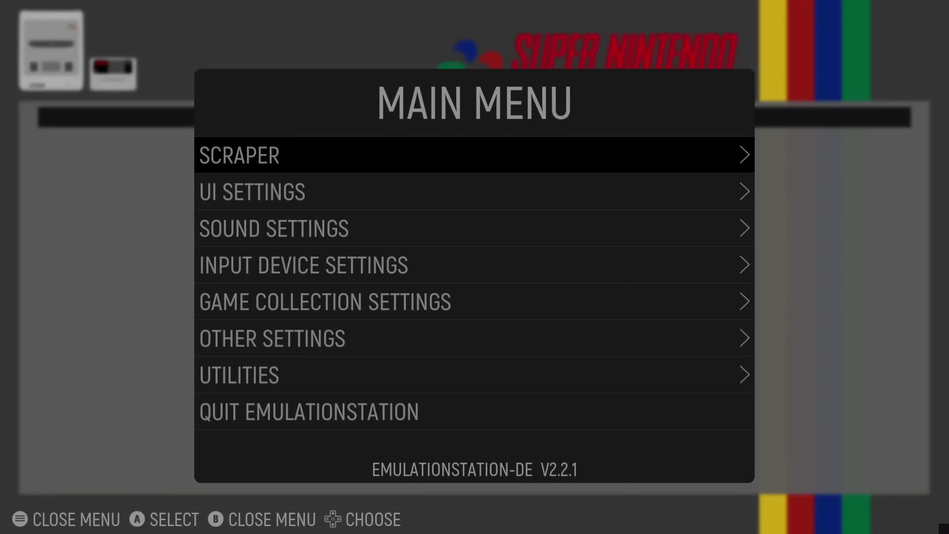
key("Down")
key("Down")
key("Down")
key("Down")
key("Down")
key("Down")
key("Down")
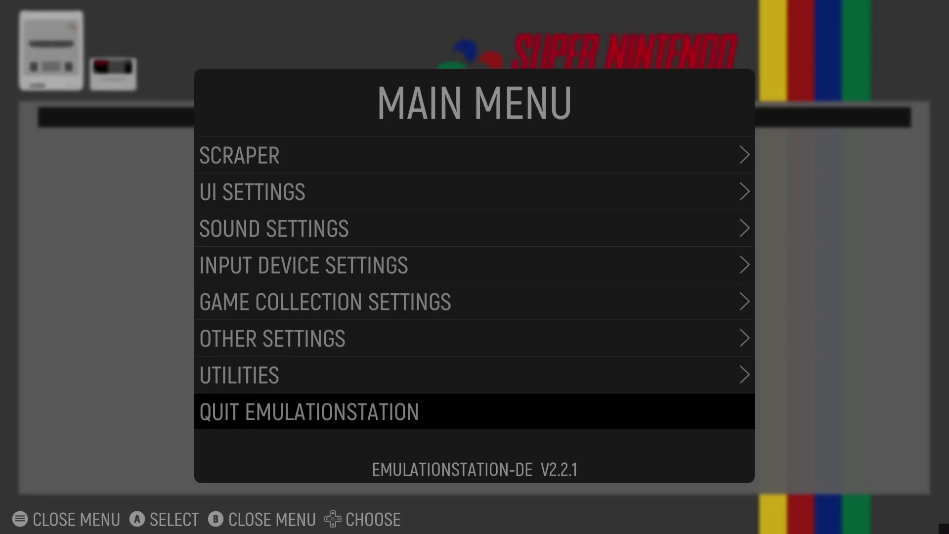
key("Return")
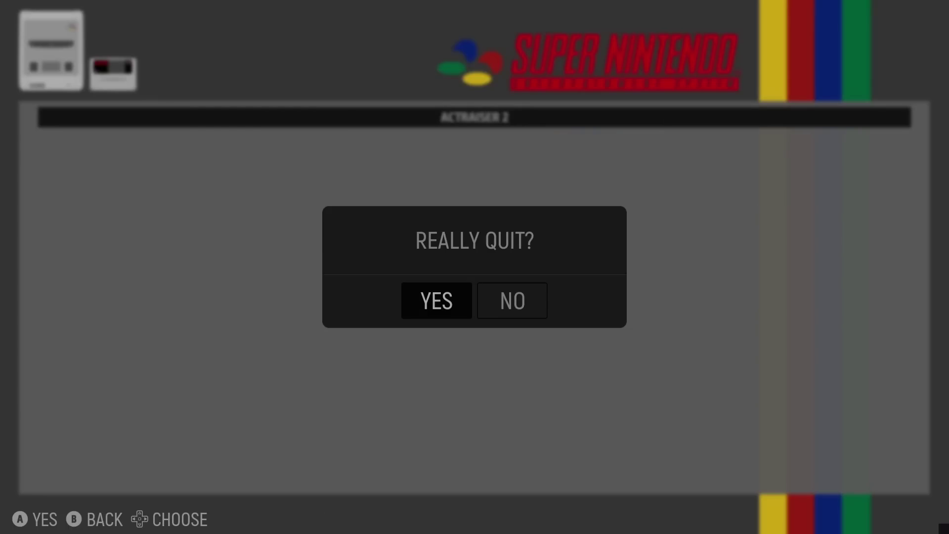
key("Return")
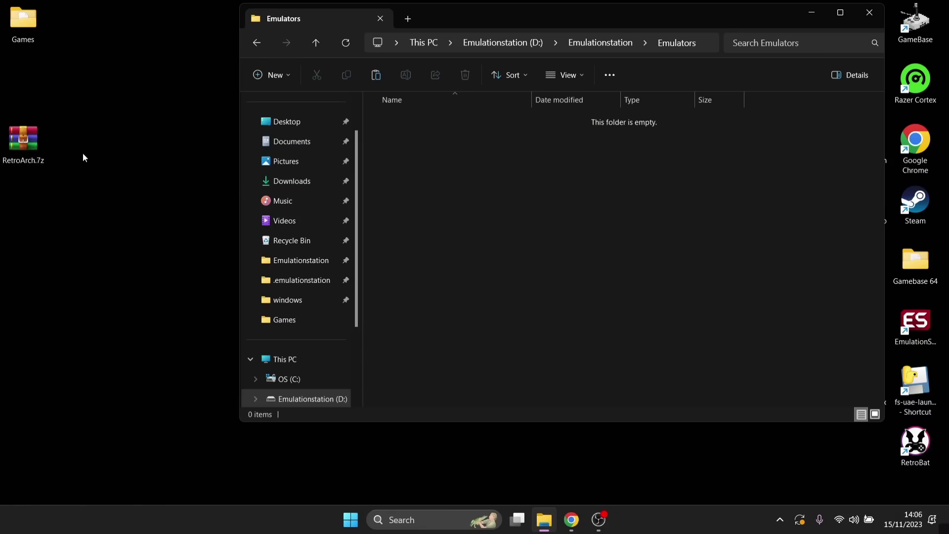
Extract the RetroArch-Win64 folder from the desktop archive RetroArch.7z into the Emulators folder and close the archive.
double_click(33, 149)
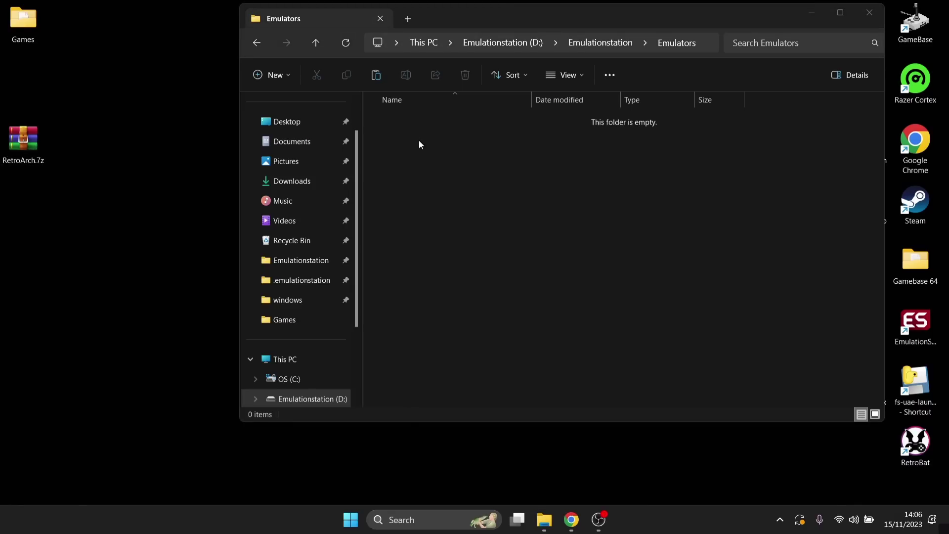
left_click(706, 64)
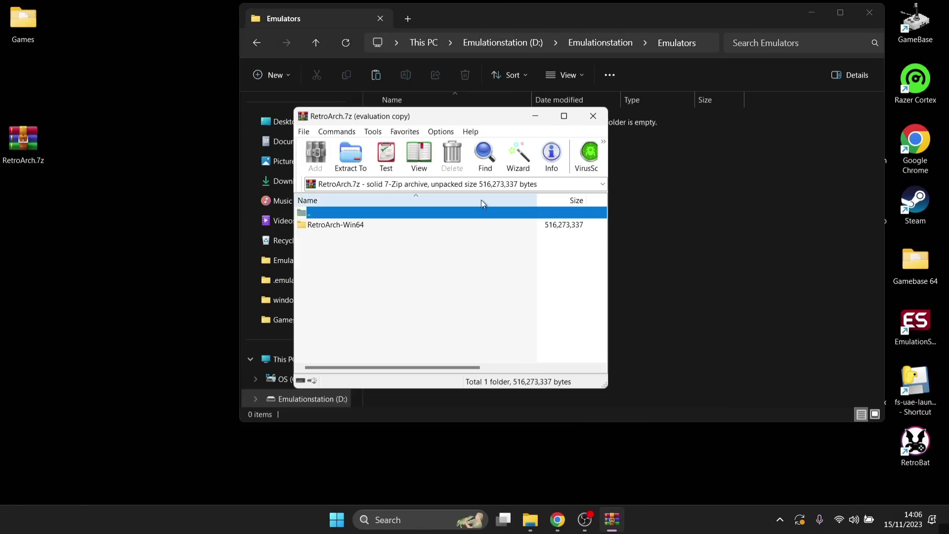
left_click_drag(454, 121, 286, 138)
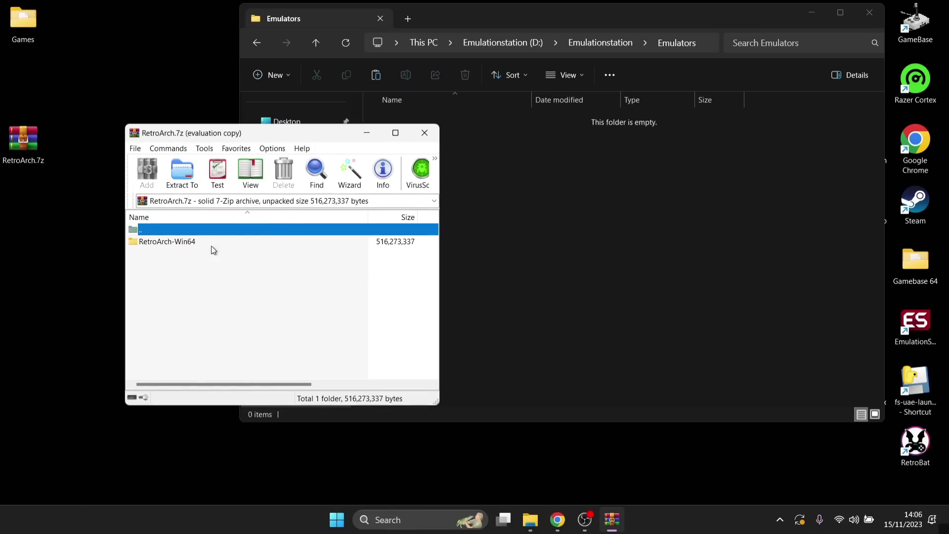
left_click(185, 245)
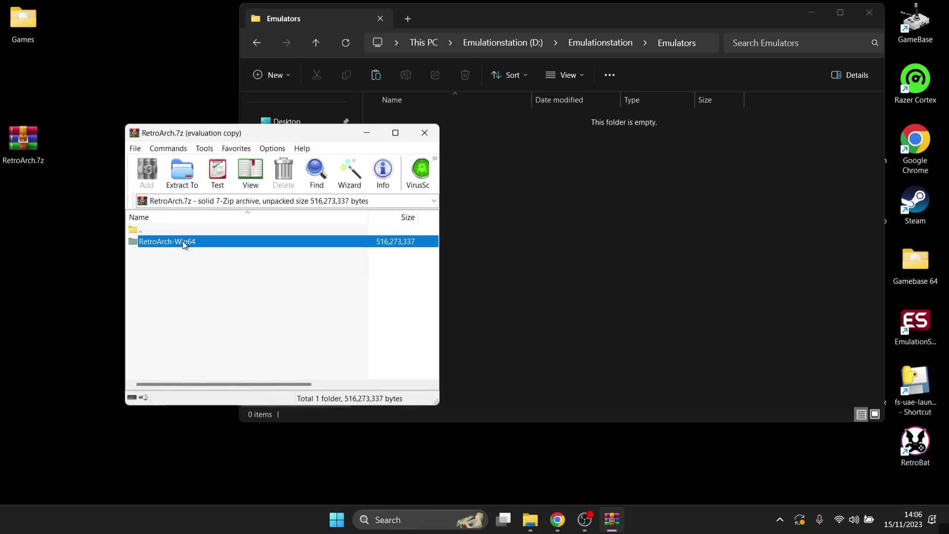
left_click_drag(184, 245, 623, 192)
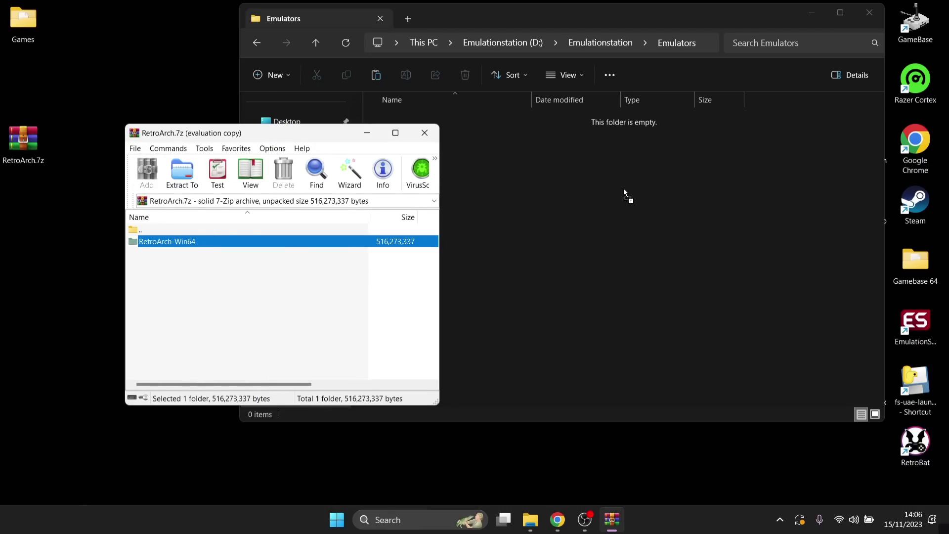
left_click_drag(624, 190, 624, 189)
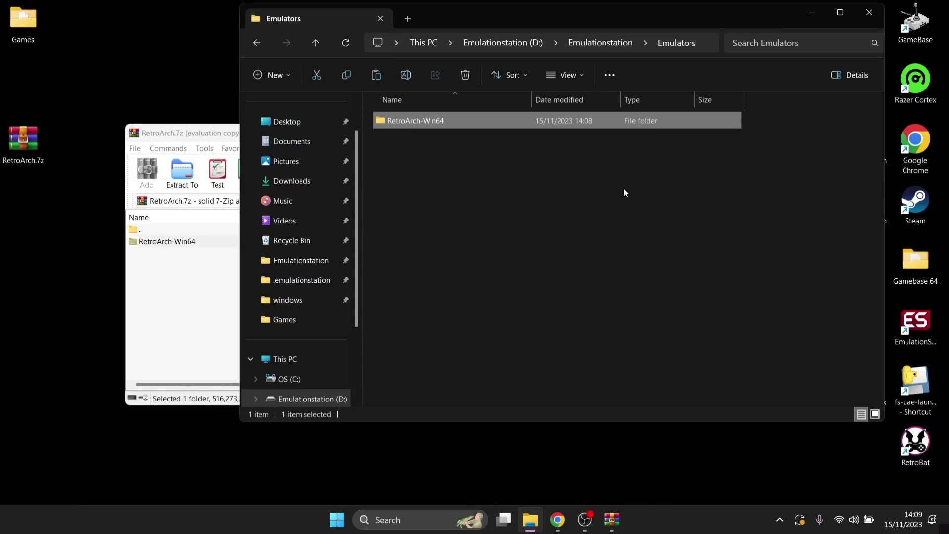
left_click(204, 136)
left_click(427, 131)
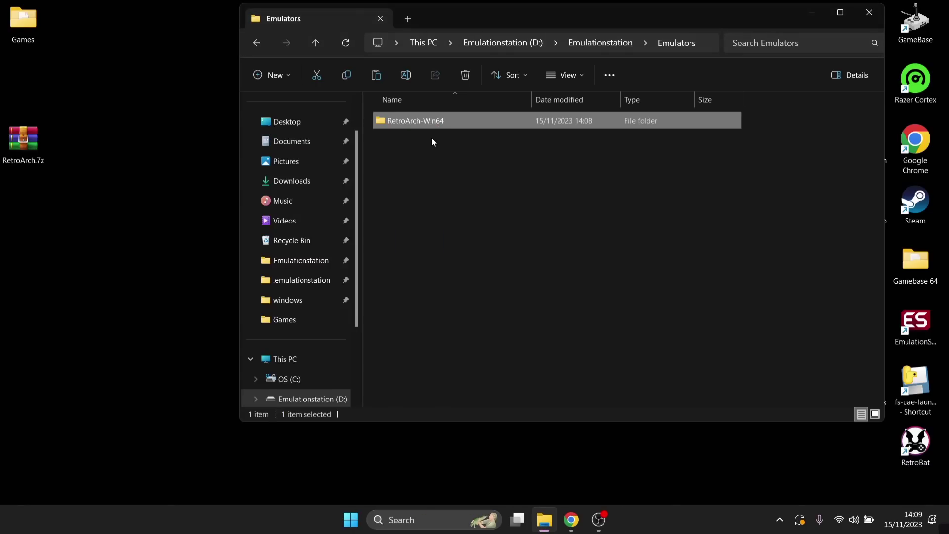
Rename the extracted RetroArch-Win64 folder as RetroArch.
left_click(431, 137)
right_click(427, 120)
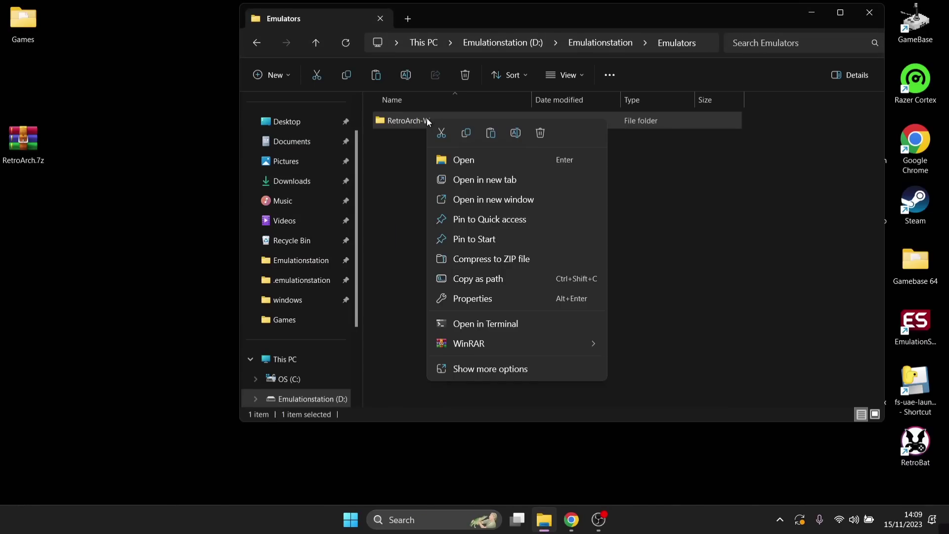
left_click(517, 369)
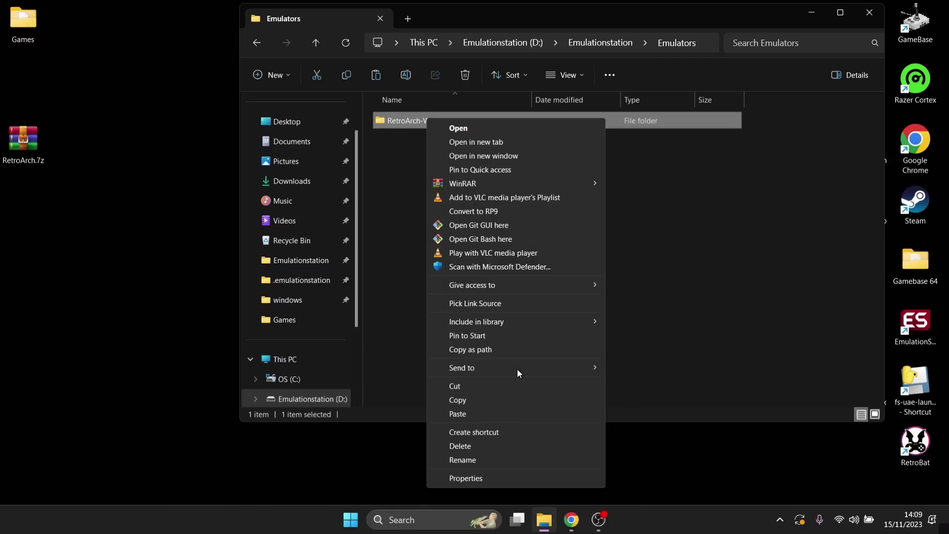
left_click(500, 460)
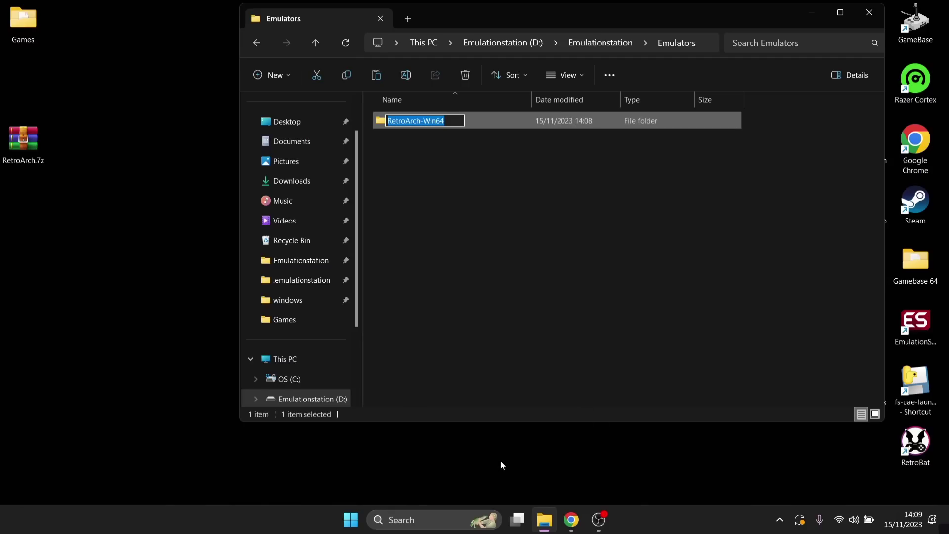
key("End")
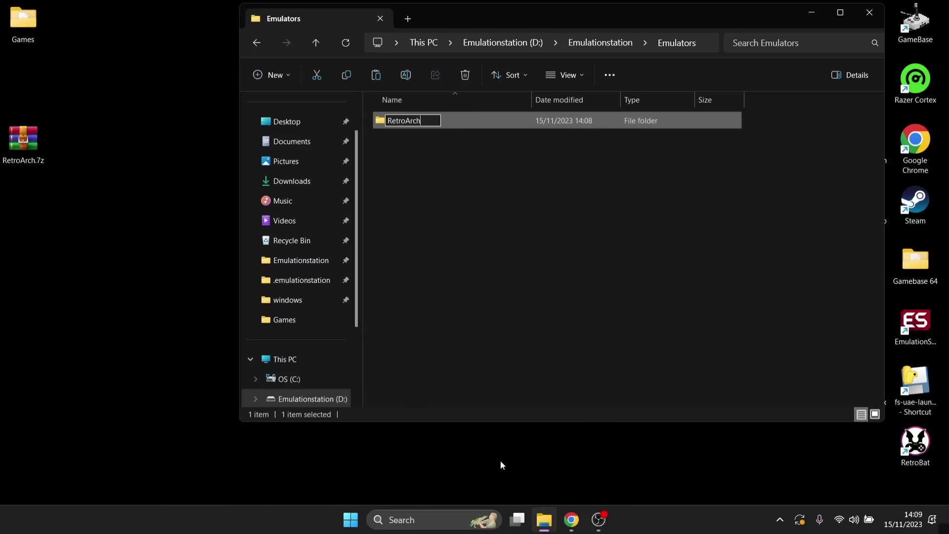
key("Return")
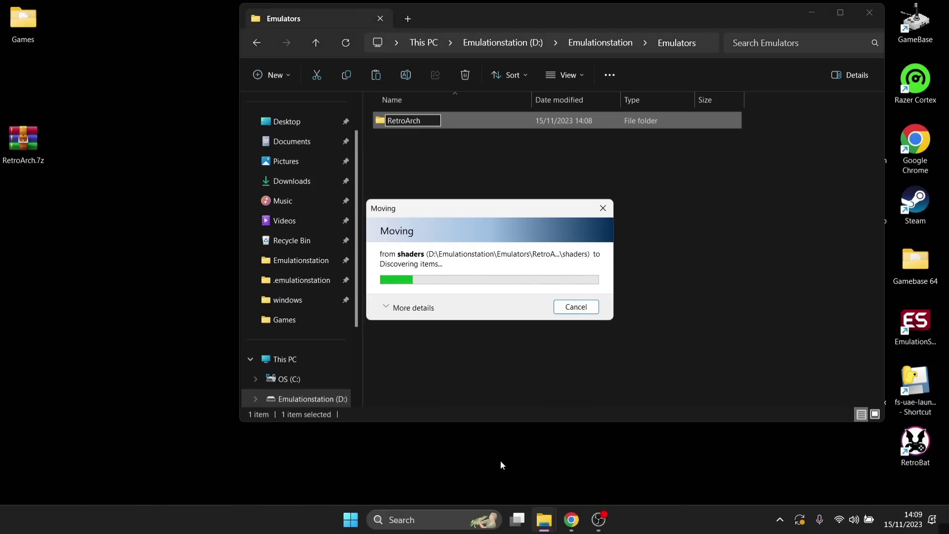
Check the contents of the RetroArch folder, return to the main Emulationstation folder and launch EmulationStation.exe.
double_click(438, 121)
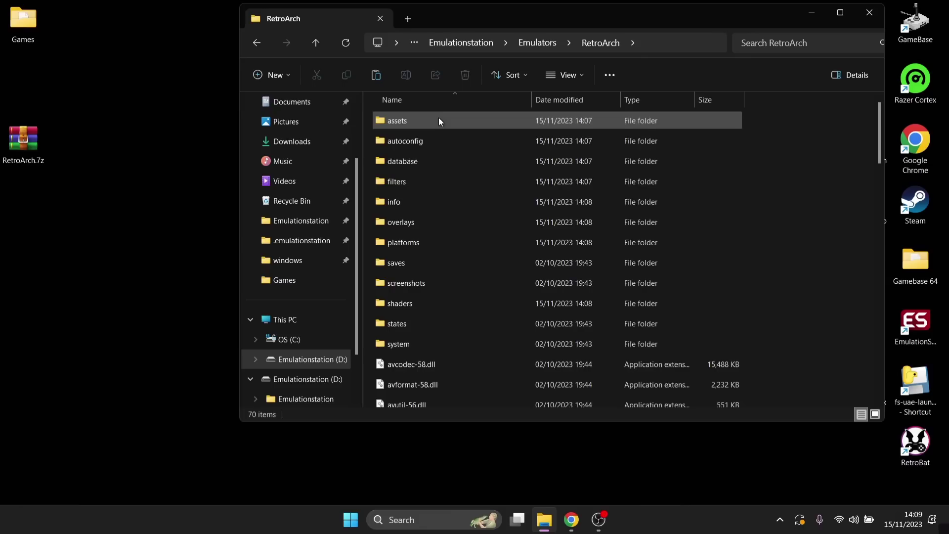
left_click(256, 43)
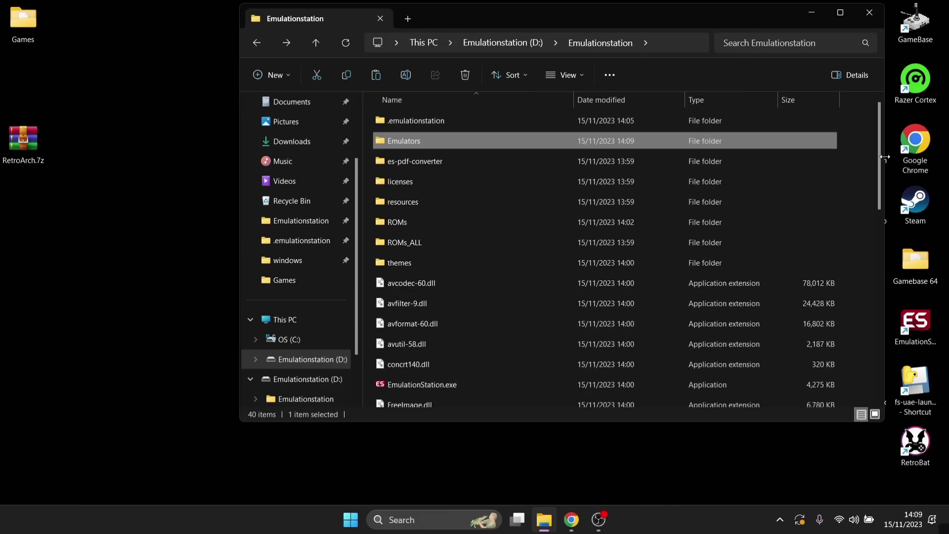
left_click_drag(880, 158, 738, 217)
double_click(510, 198)
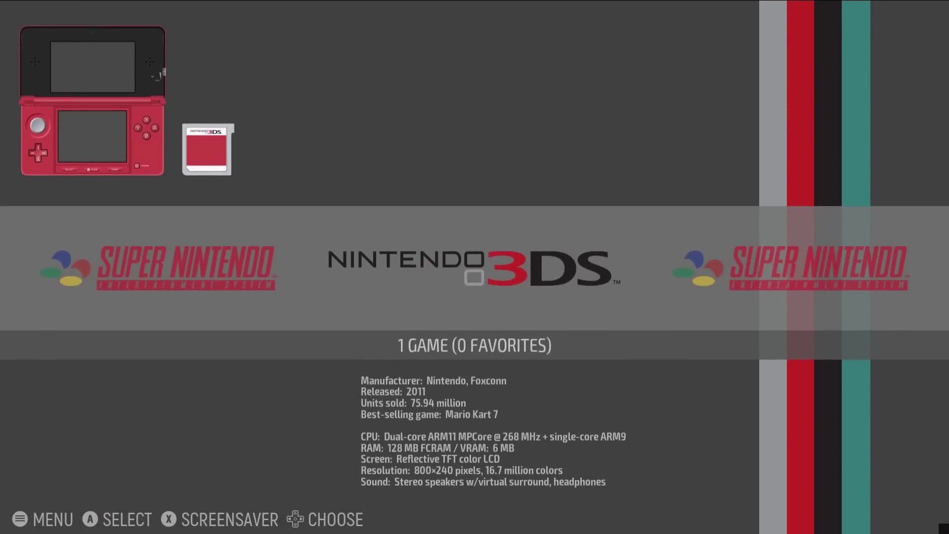
Go to the Super Nintendo system and try launching ActRaiser 2 again.
key("Right")
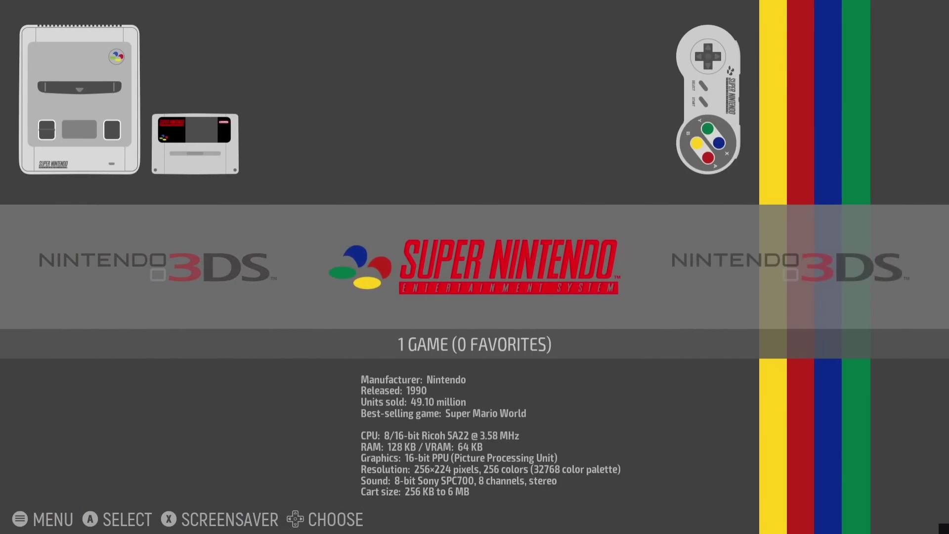
key("Return")
key("Return")
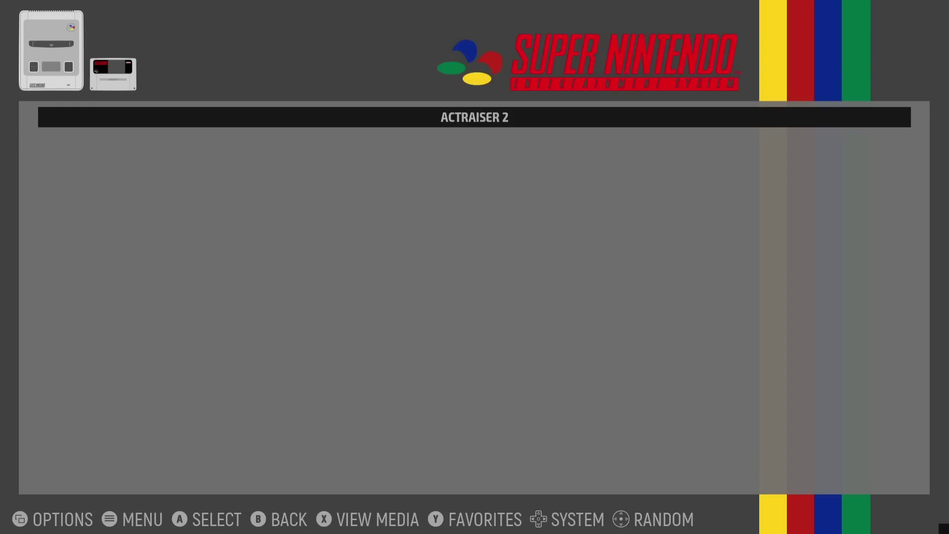
Exit EmulationStation to the desktop, confirming the quit prompt.
key("Escape")
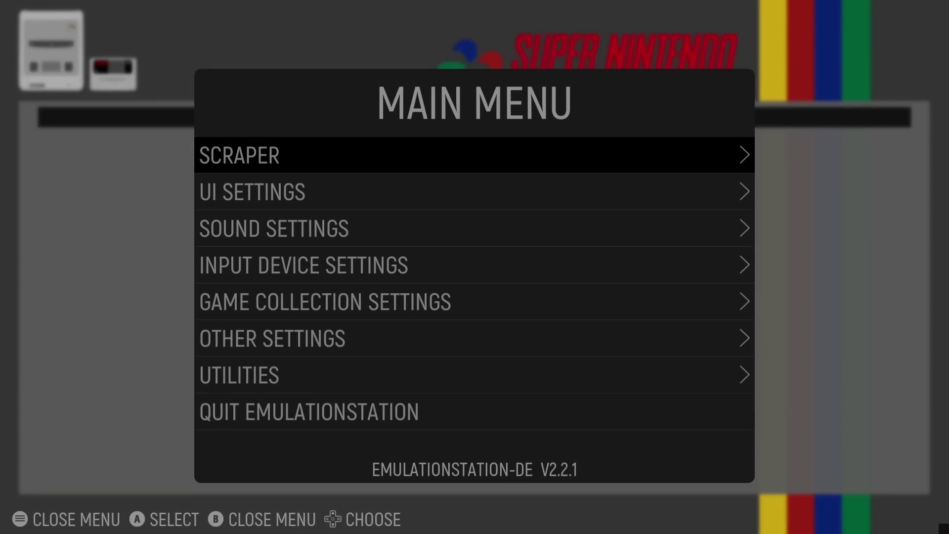
key("Down")
key("Down")
key("Down")
key("Down")
key("Down")
key("Down")
key("Down")
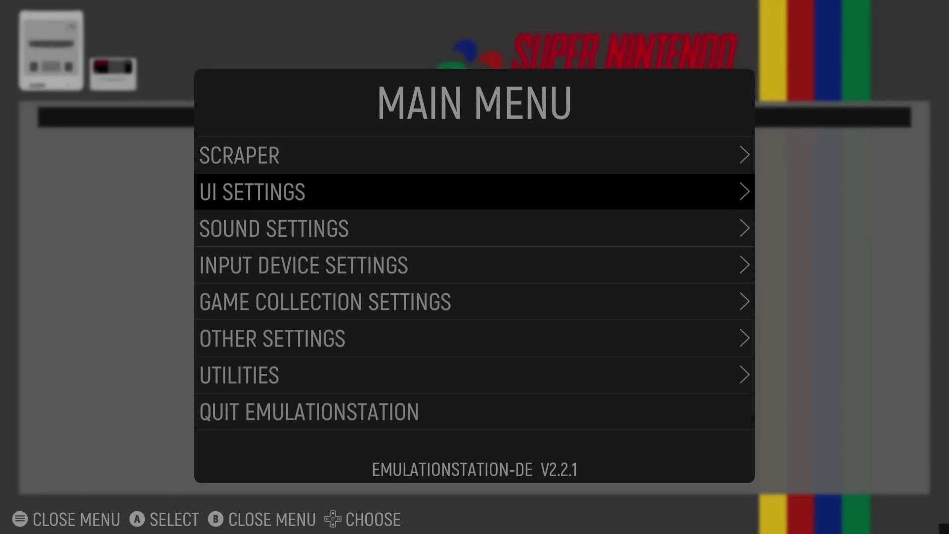
key("Return")
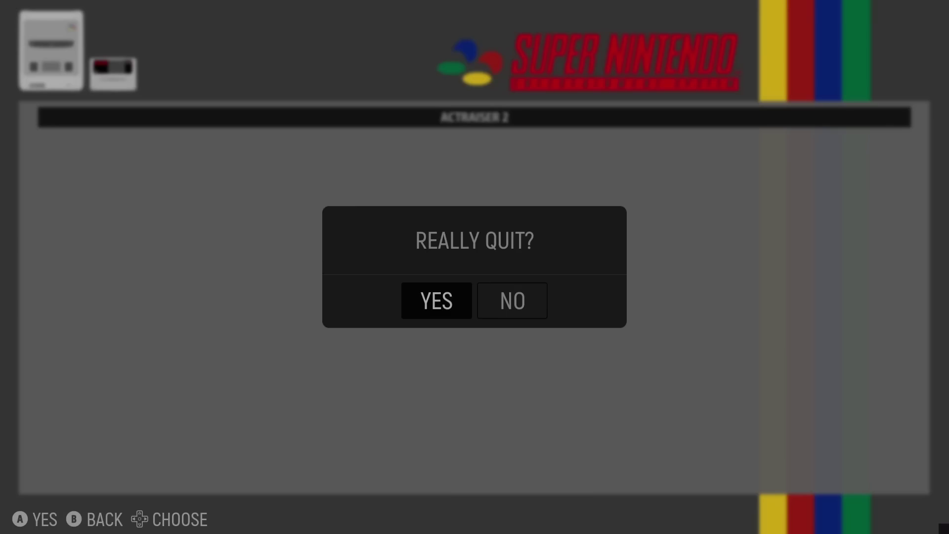
key("Return")
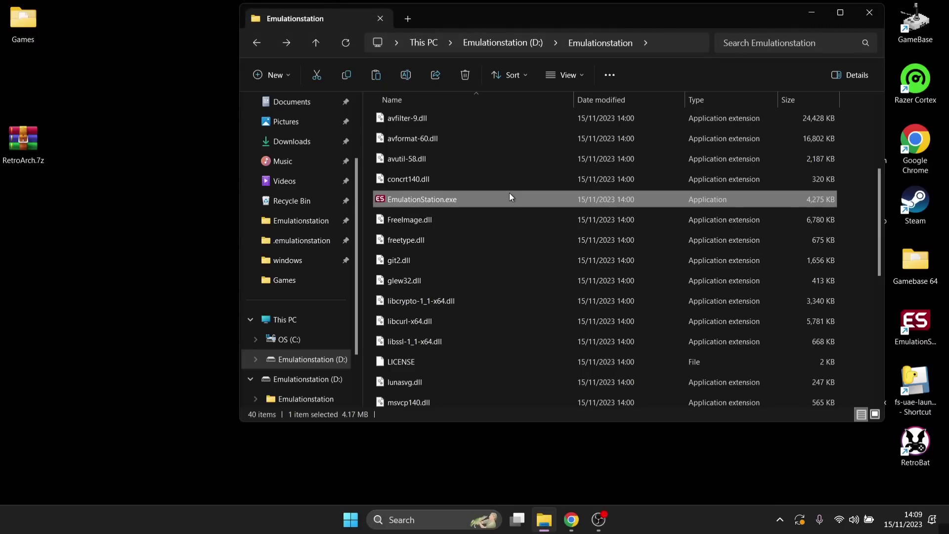
Maximize the file window, open the RetroArch folder inside Emulators and launch retroarch.exe.
double_click(523, 11)
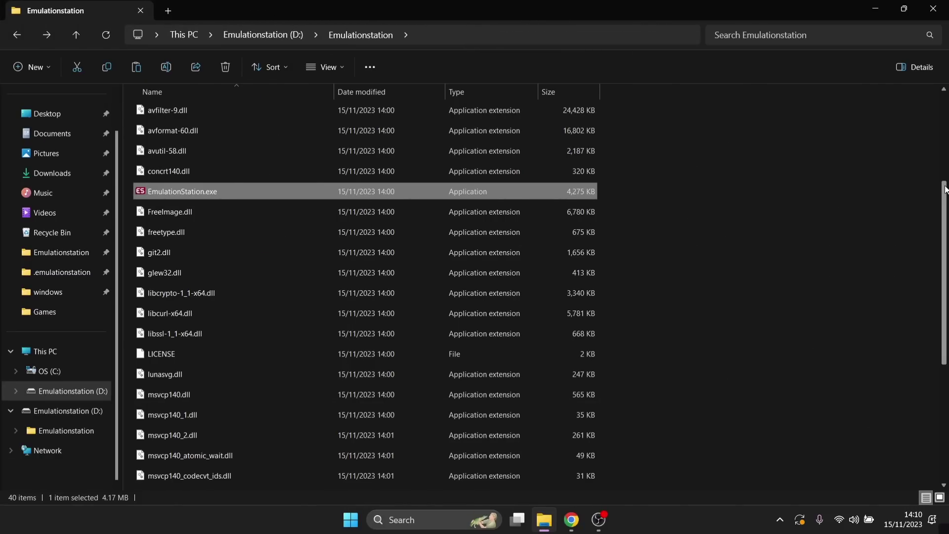
scroll(945, 176, "up", 3)
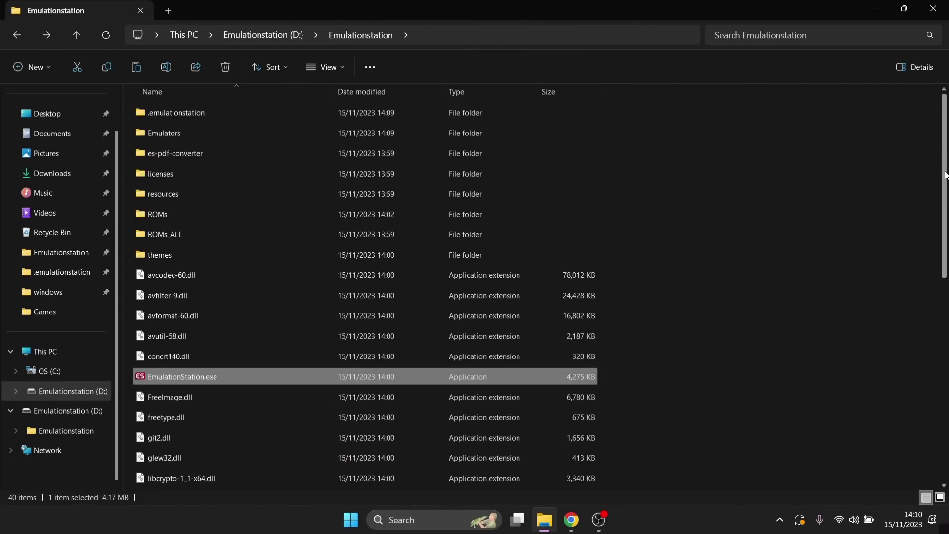
double_click(233, 132)
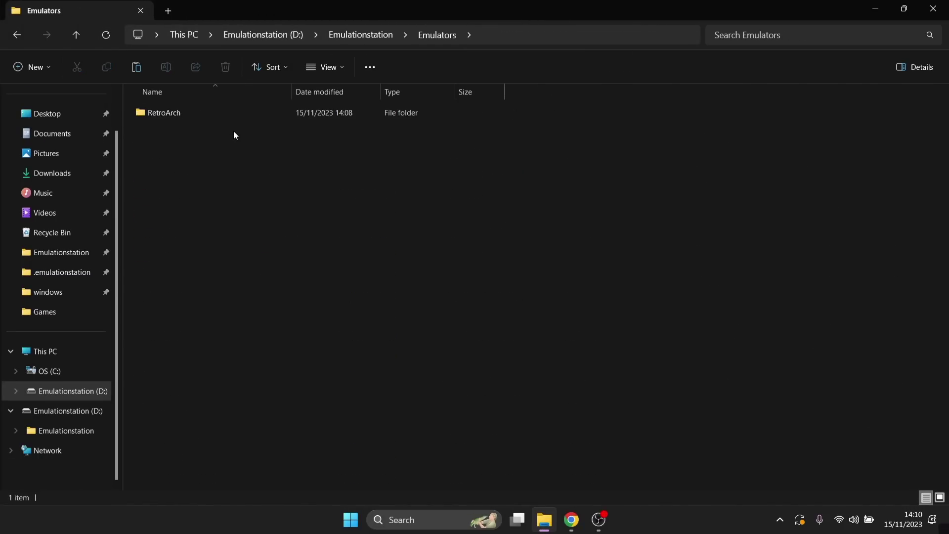
double_click(178, 112)
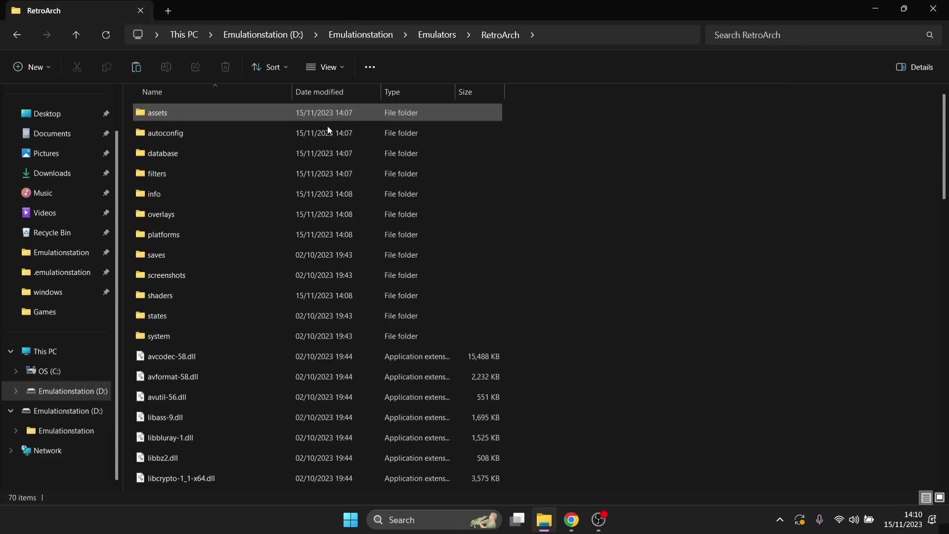
left_click_drag(945, 110, 945, 387)
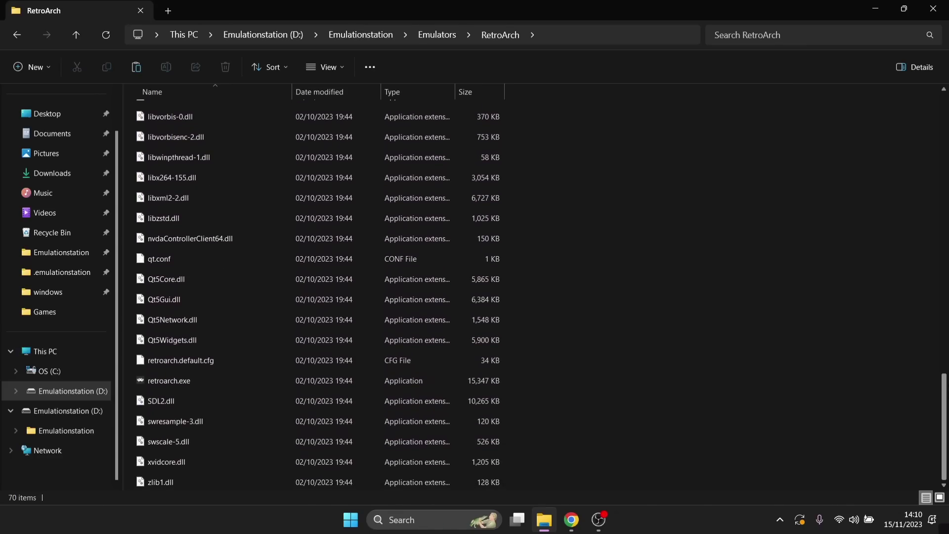
double_click(218, 380)
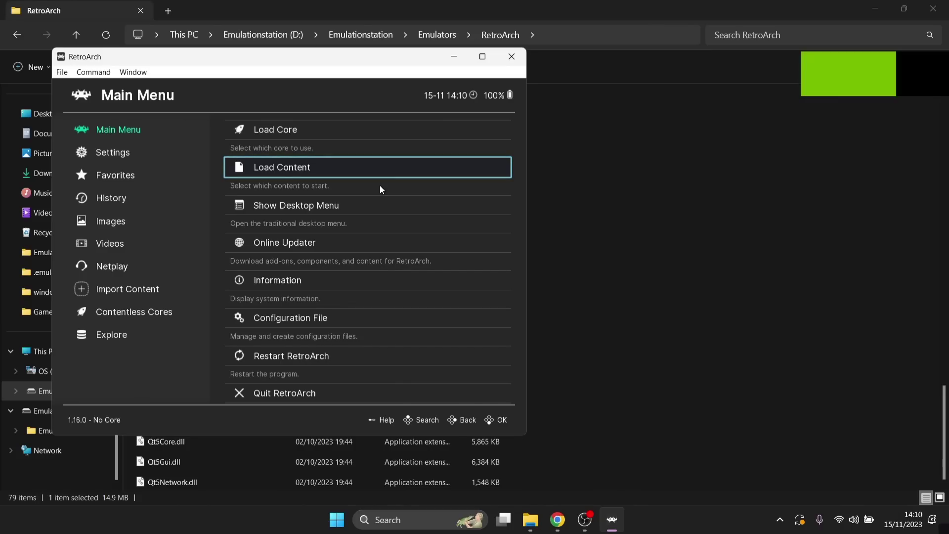
Maximize RetroArch, turn on Start in Fullscreen Mode in the video settings, and return to the main Settings categories.
left_click(482, 57)
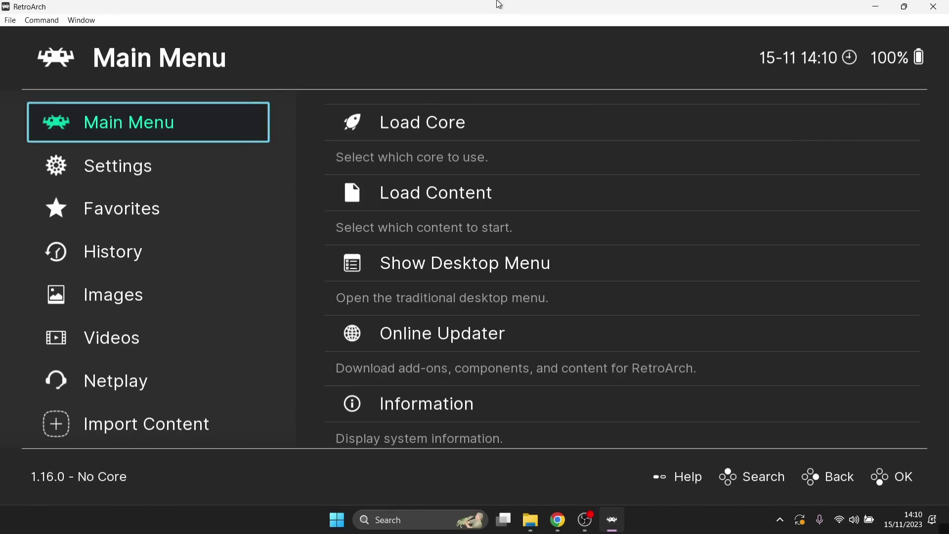
left_click(163, 164)
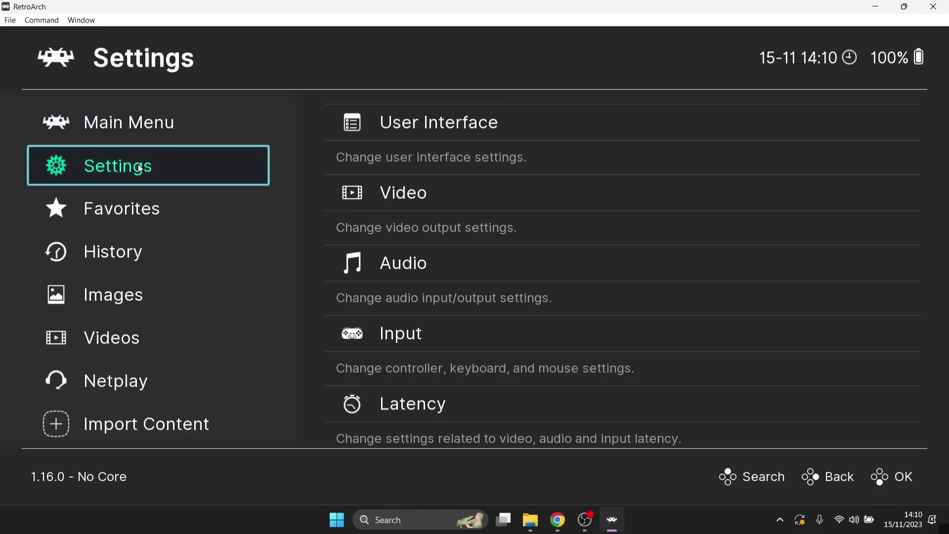
left_click(407, 192)
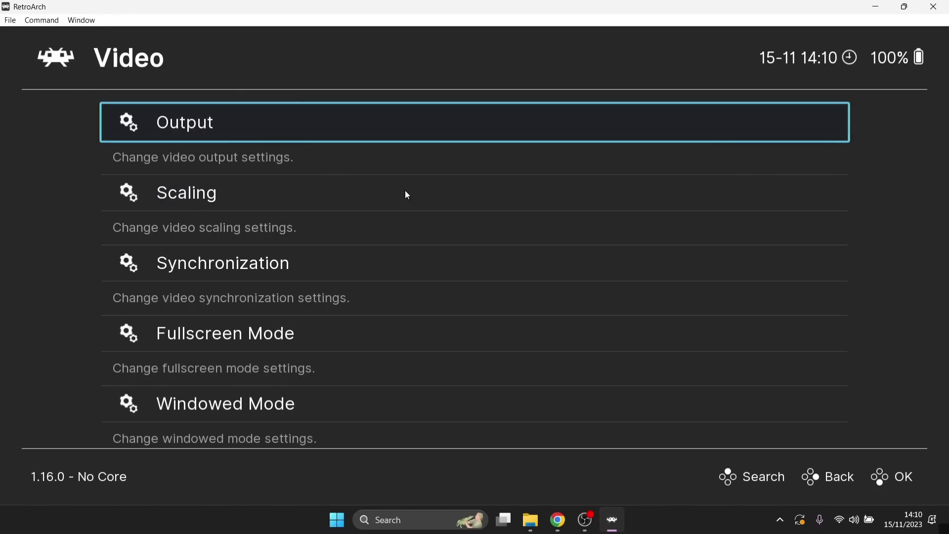
left_click(282, 327)
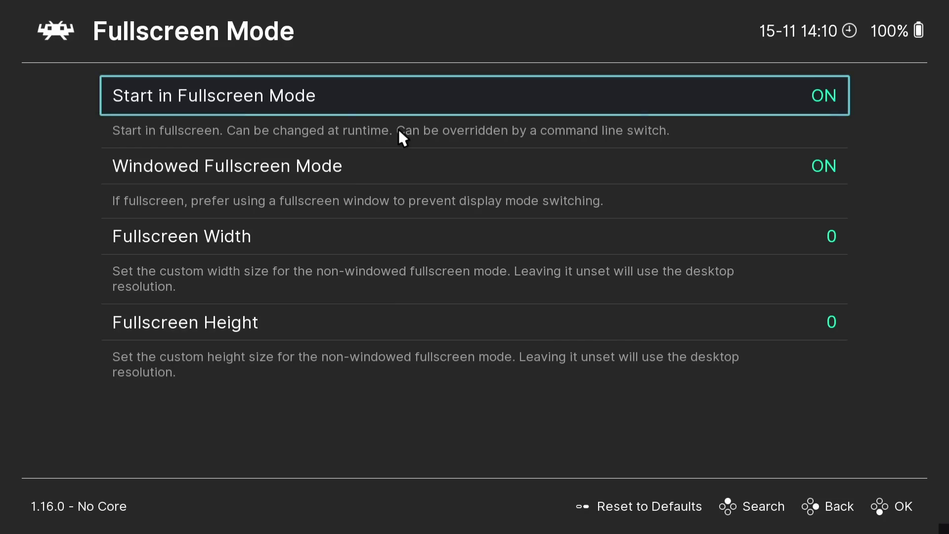
right_click(398, 129)
right_click(399, 129)
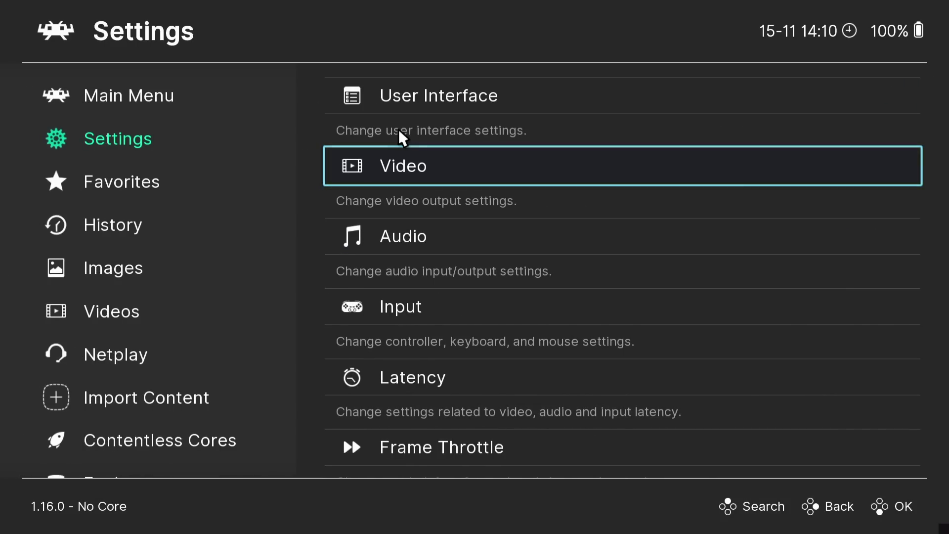
right_click(399, 129)
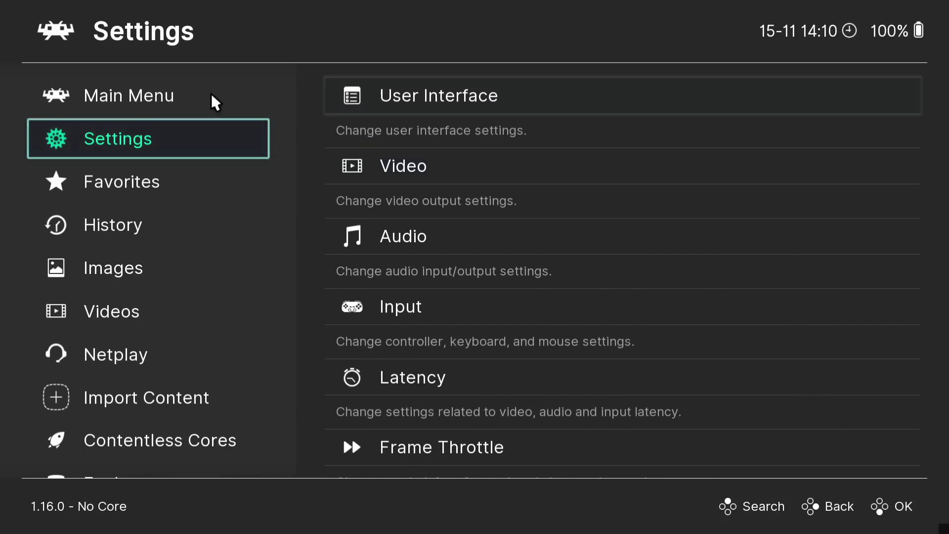
Download the Nintendo - SNES / SFC (Snes9x) core with the Online Updater's Core Downloader.
left_click(142, 88)
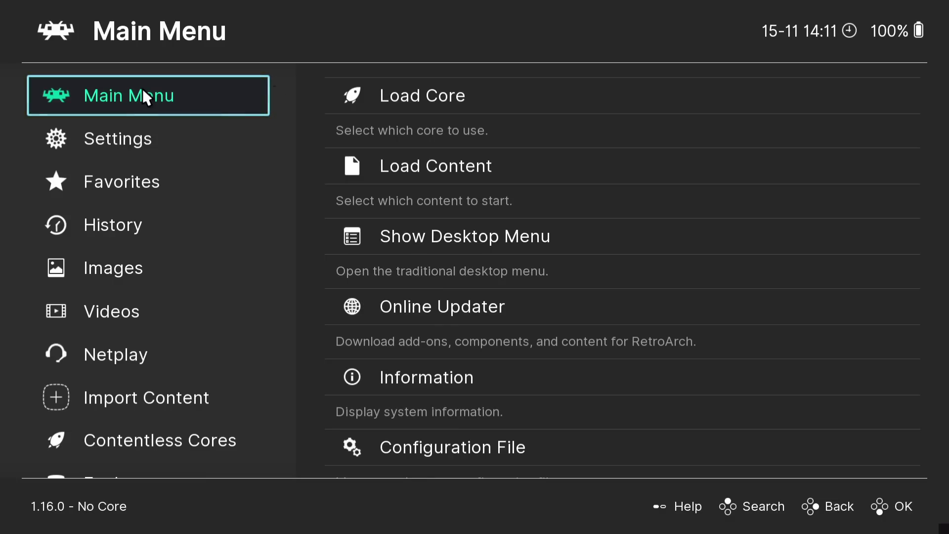
left_click(456, 300)
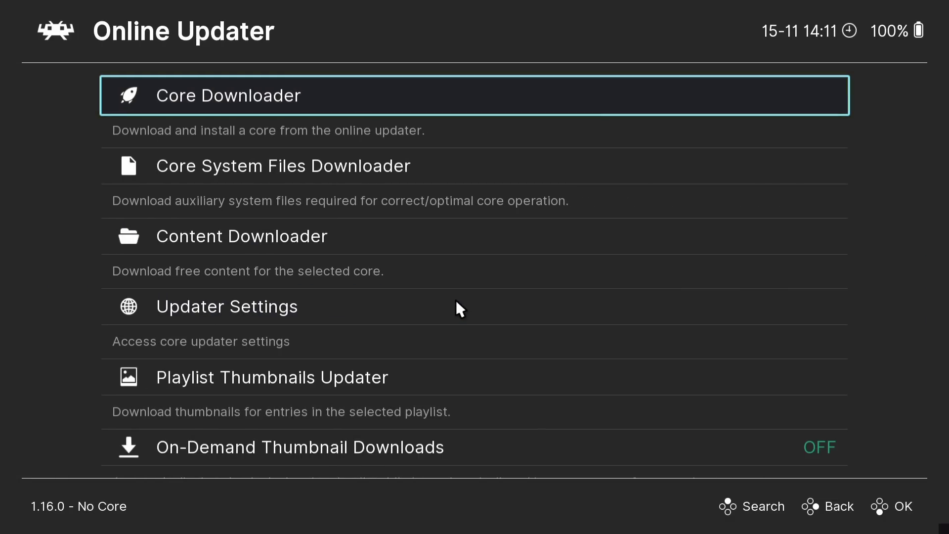
left_click(253, 90)
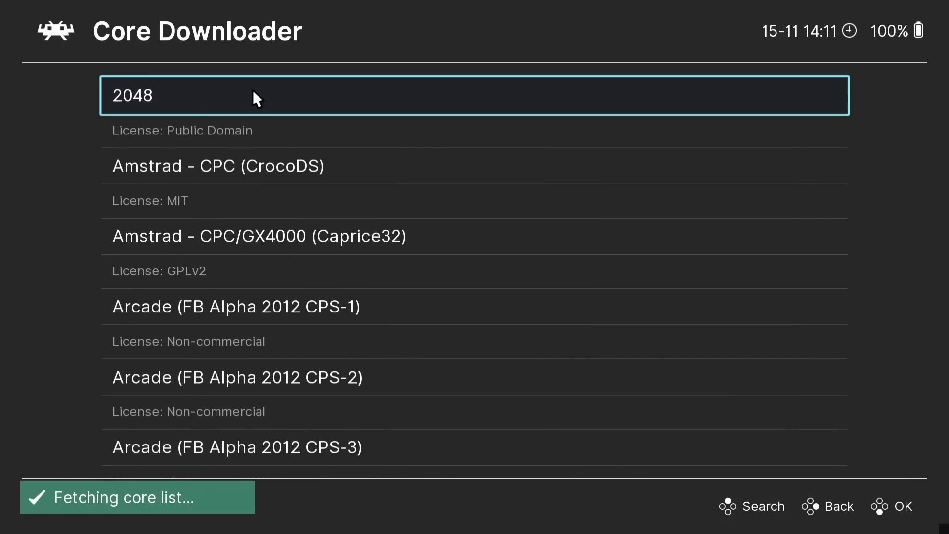
key("Down")
key("Down")
key("Down")
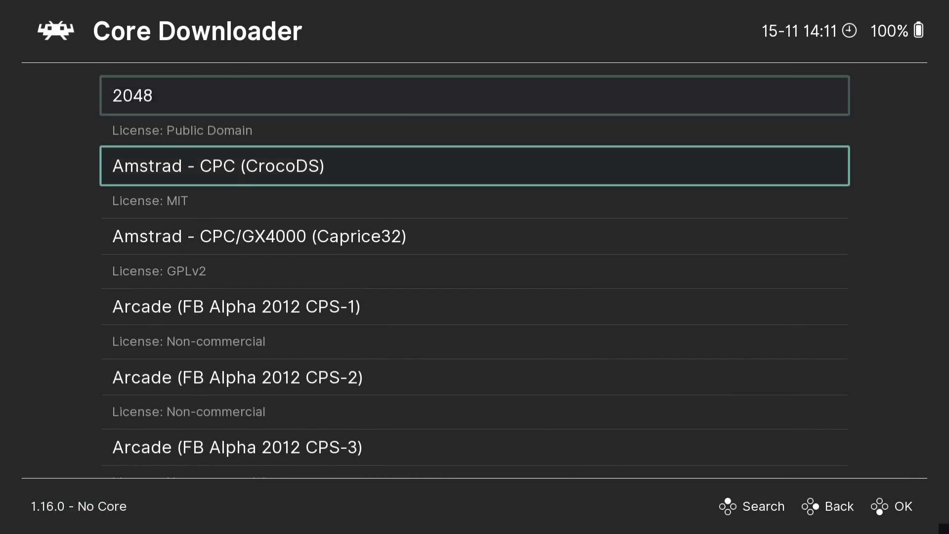
key("Down")
key("Down")
key("Down")
key("Down")
key("Down")
key("Down")
key("Down")
key("Down")
key("Down")
key("Down")
key("Down")
key("Down")
key("Down")
key("Down")
key("Down")
key("Down")
key("Down")
key("Down")
key("Down")
key("Down")
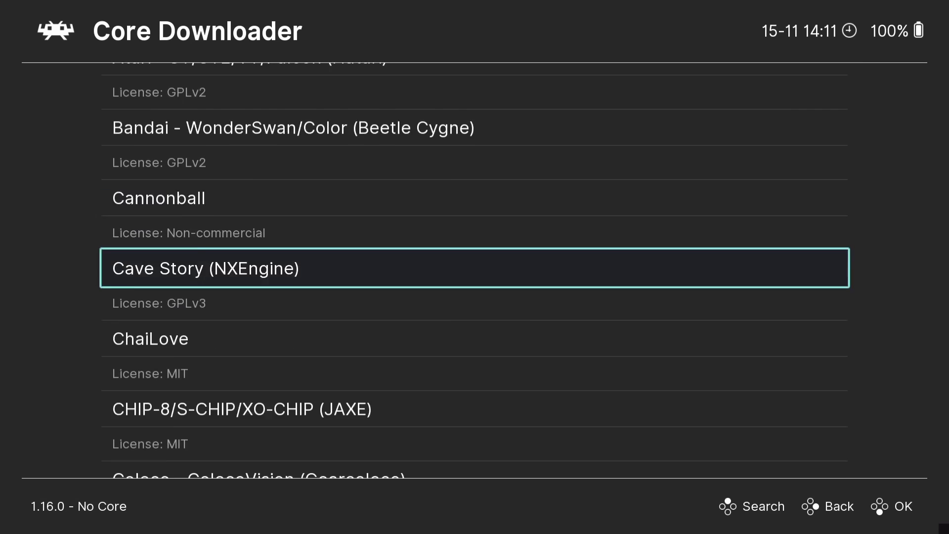
key("Down")
key("Down")
key("Down")
key("Down")
key("Down")
key("Down")
key("Down")
key("Down")
key("Down")
key("Down")
key("Down")
key("Down")
key("Down")
key("Down")
key("Down")
key("Down")
key("Down")
key("Down")
key("Down")
key("Down")
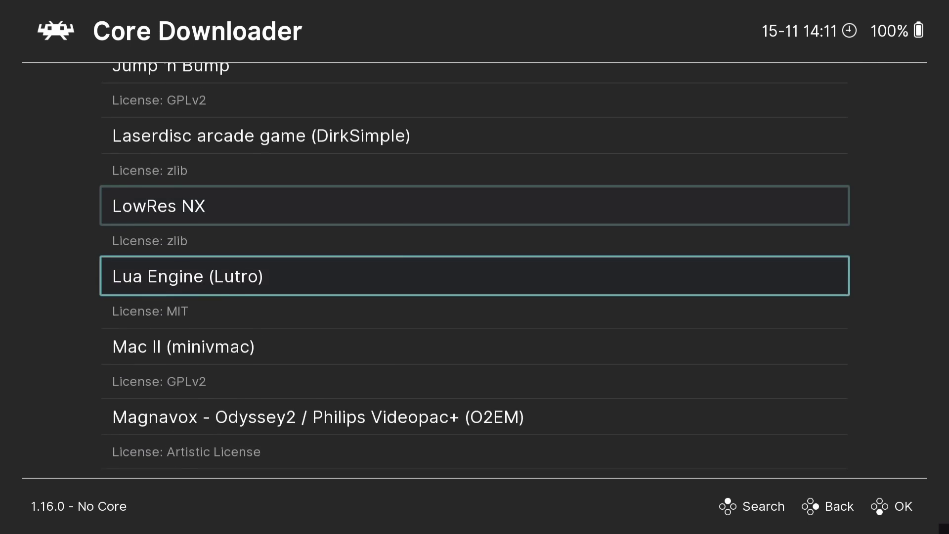
key("Down")
key("Down")
key("Down")
key("Down")
key("Down")
key("Down")
key("Down")
key("Down")
key("Down")
key("Down")
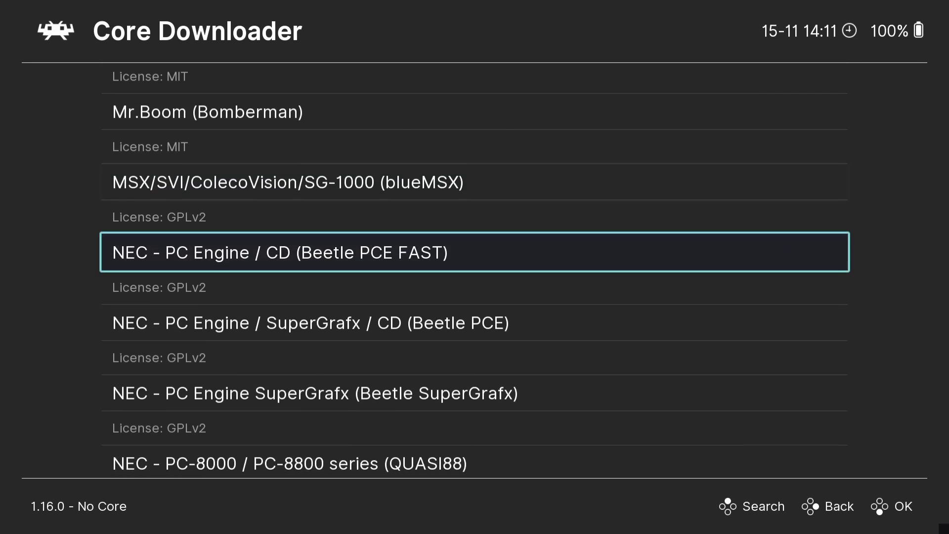
key("Down")
key("Down")
key("Down")
key("Down")
key("Down")
key("Down")
key("Down")
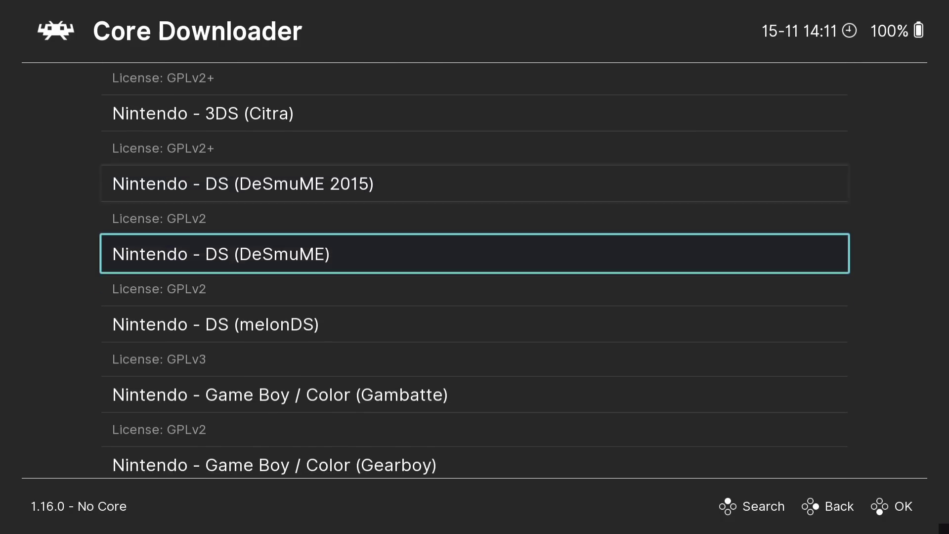
key("Down")
key("Down")
key("Down")
key("Down")
key("Down")
key("Down")
key("Down")
key("Down")
key("Down")
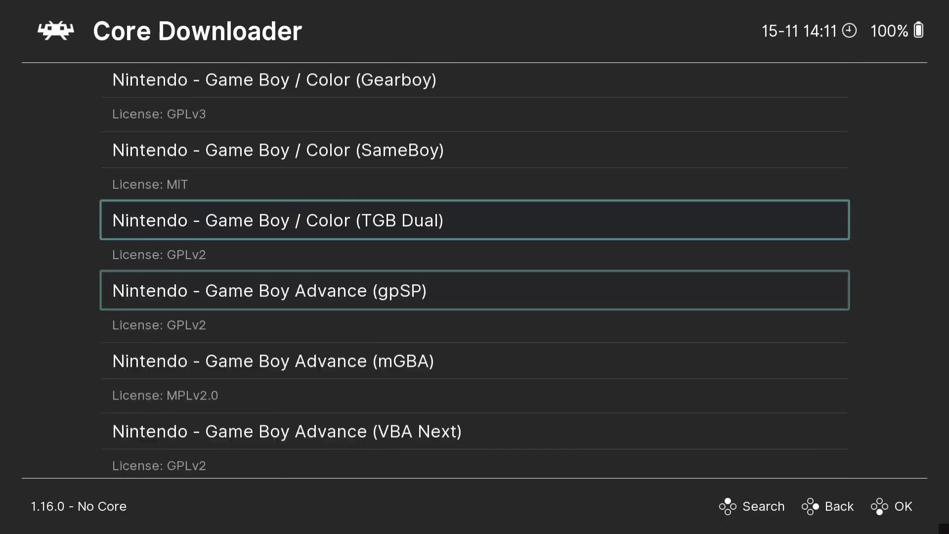
key("Down")
key("Down")
key("Down")
key("Down")
key("Down")
key("Down")
key("Down")
key("Down")
key("Down")
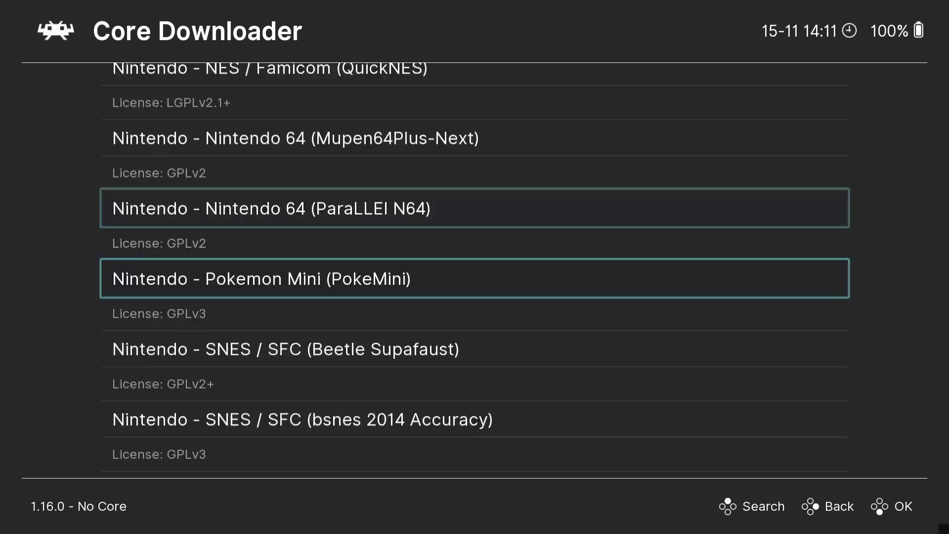
key("Down")
key("Down")
key("Down")
key("Down")
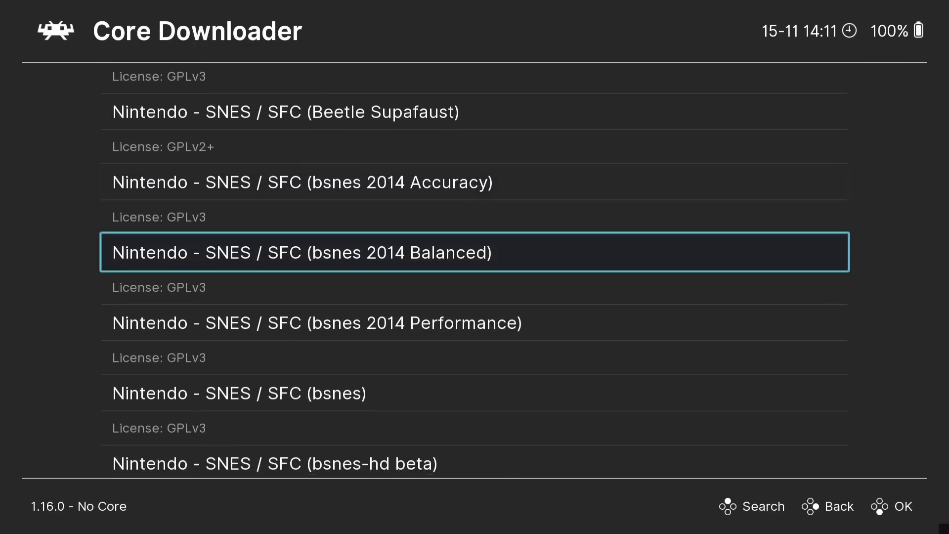
key("Down")
key("Down")
key("Down")
key("Down")
key("Down")
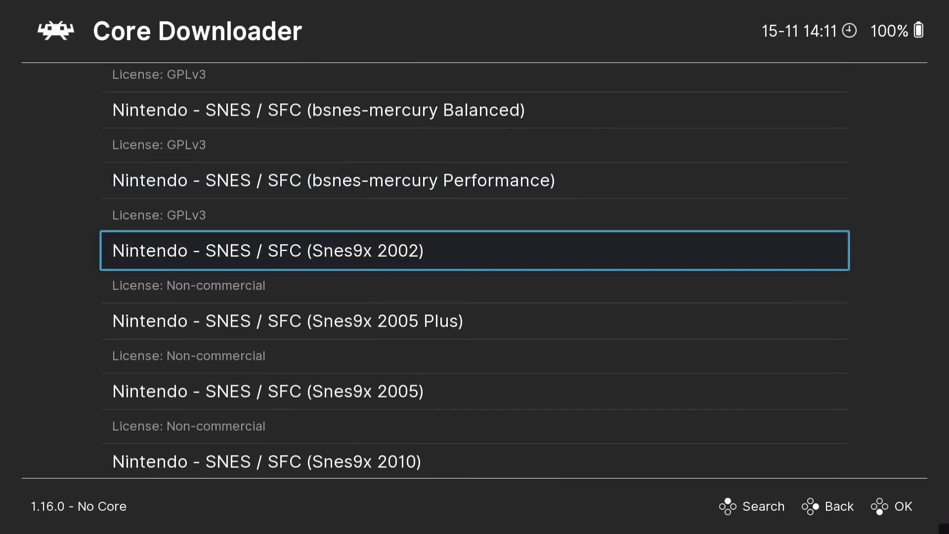
key("Down")
key("Down")
key("Down")
key("Down")
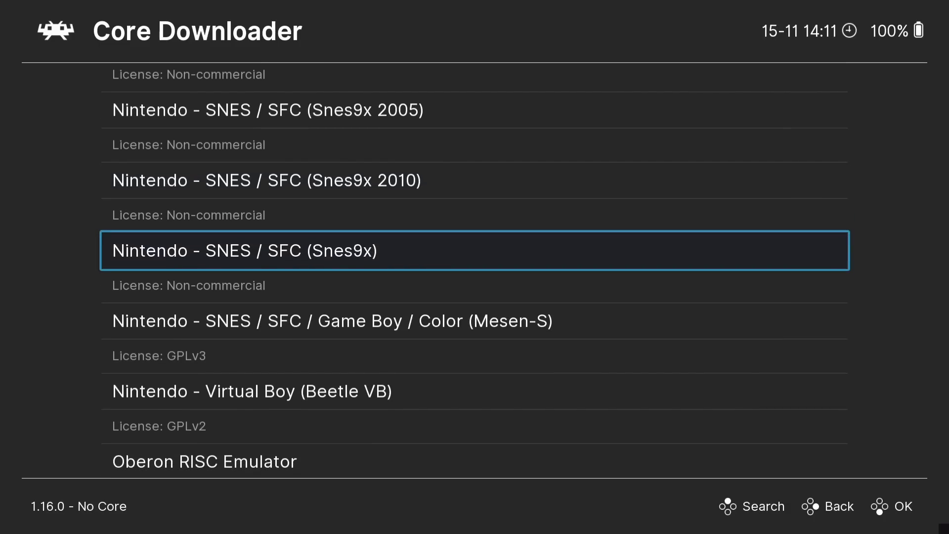
key("Return")
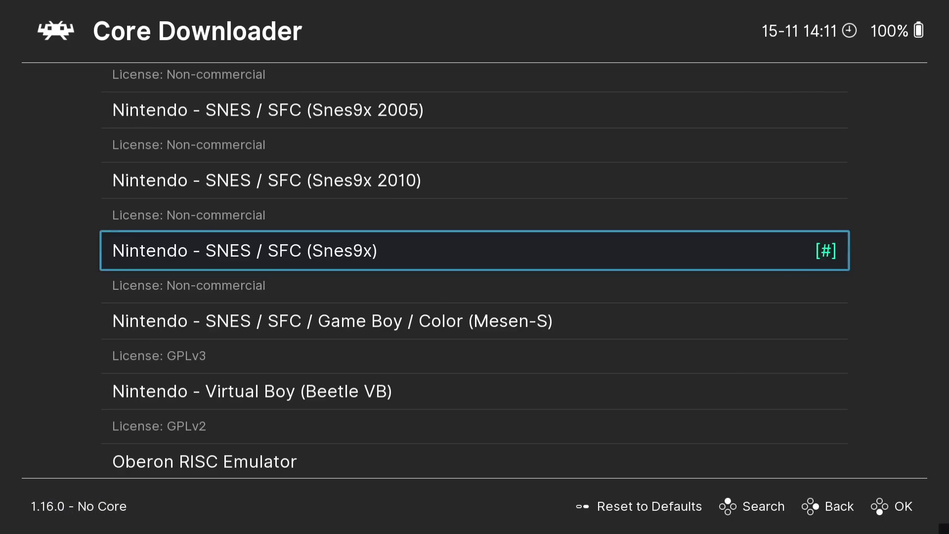
Download the Nintendo - 3DS (Citra) core from the Core Downloader list.
key("Up")
key("Up")
key("Up")
key("Up")
key("Up")
key("Up")
key("Up")
key("Up")
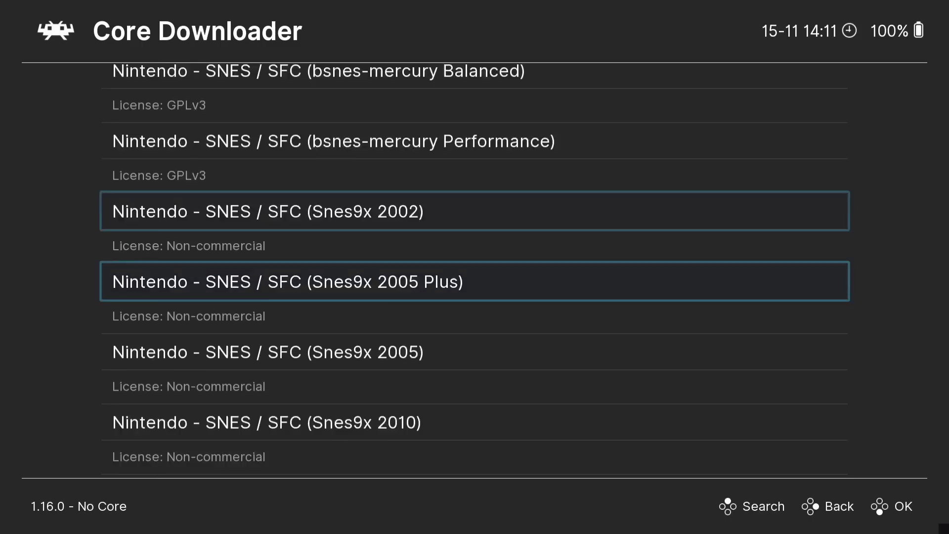
key("Up")
key("Up")
key("Up")
key("Up")
key("Up")
key("Up")
key("Up")
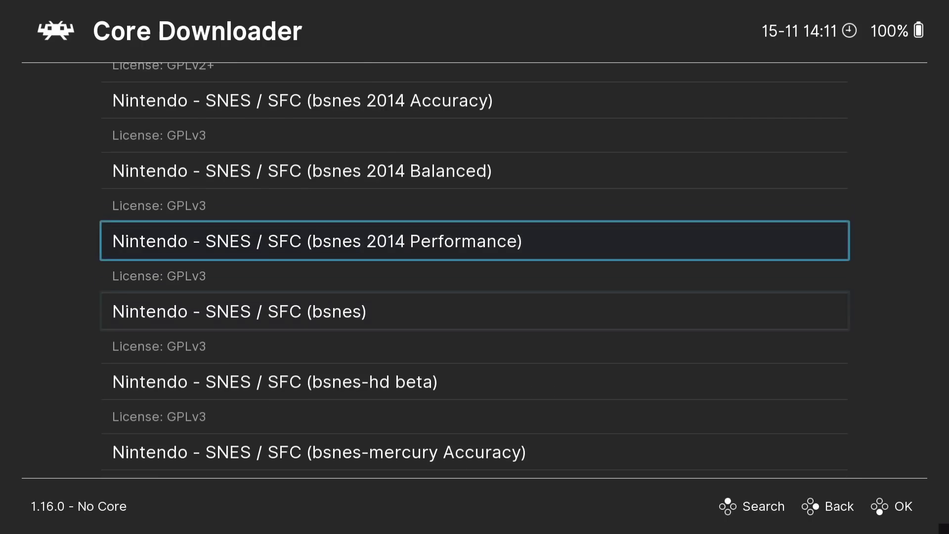
key("Up")
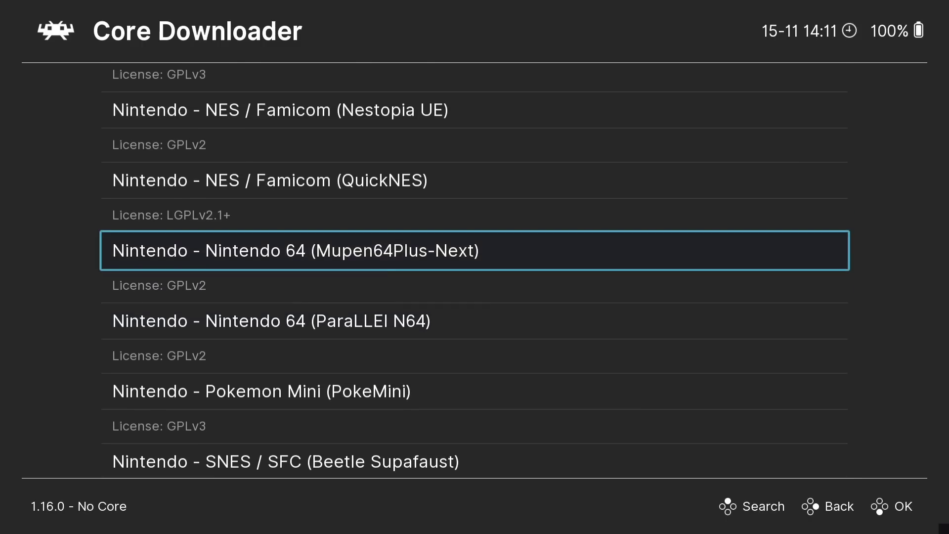
key("Up")
key("Up")
key("Up")
key("Up")
key("Up")
key("Up")
key("Up")
key("Up")
key("Up")
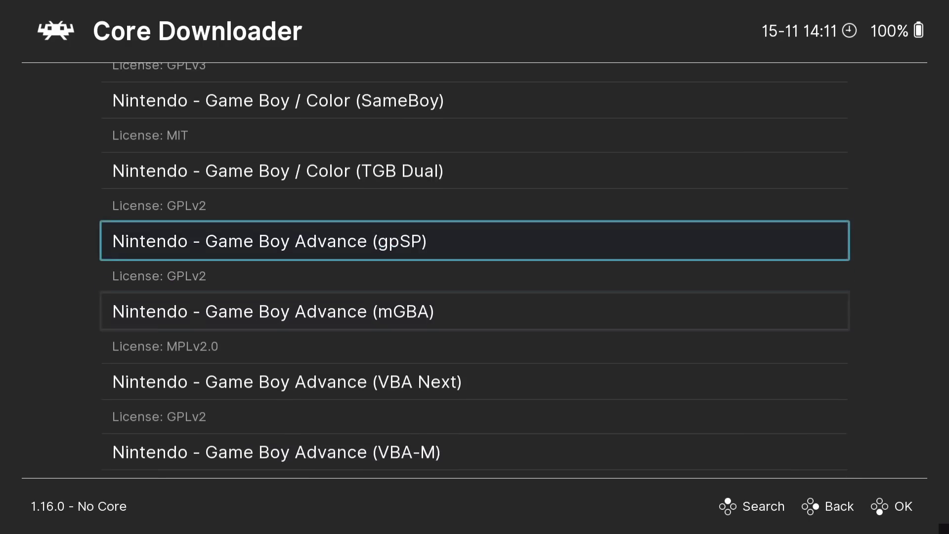
key("Up")
key("Up")
key("Up")
key("Up")
key("Up")
key("Up")
key("Up")
key("Up")
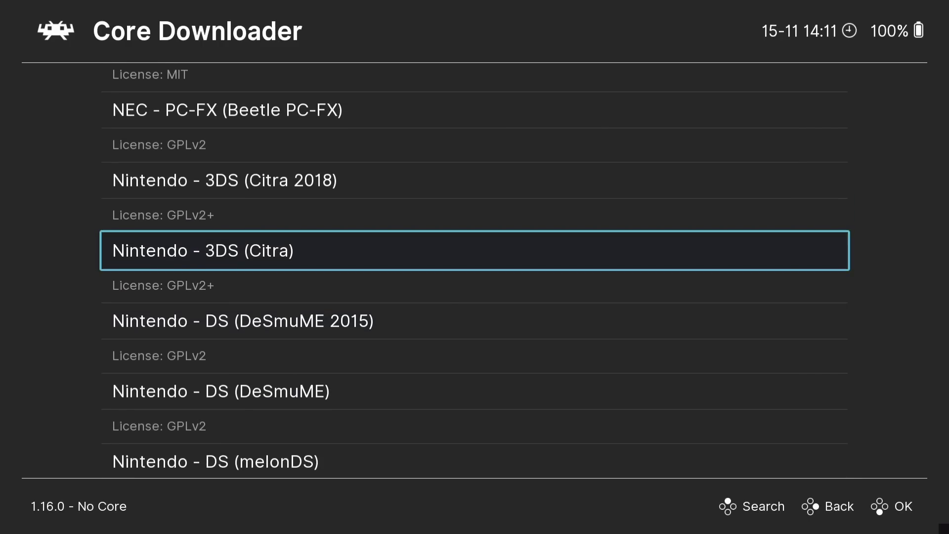
key("Return")
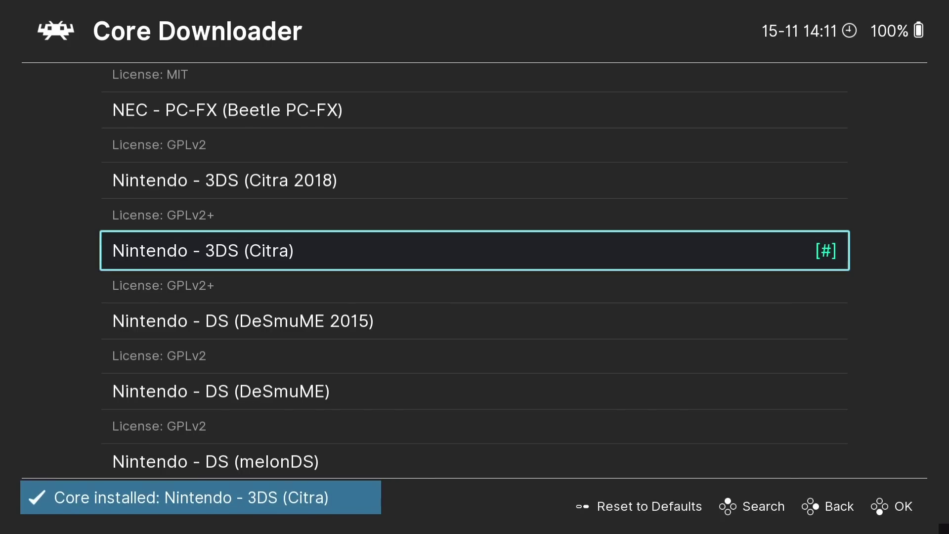
Leave the Core Downloader, update all installed cores and return to the Main Menu.
key("BackSpace")
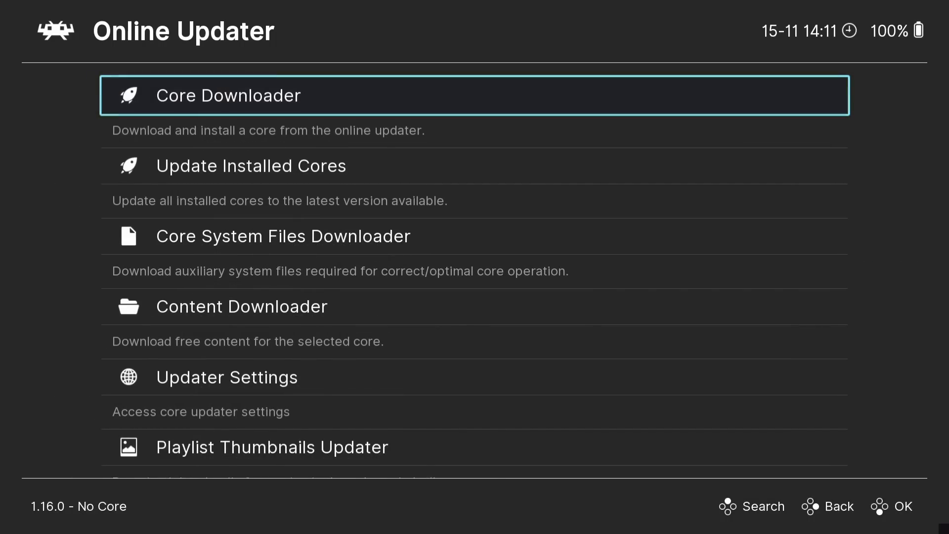
key("Down")
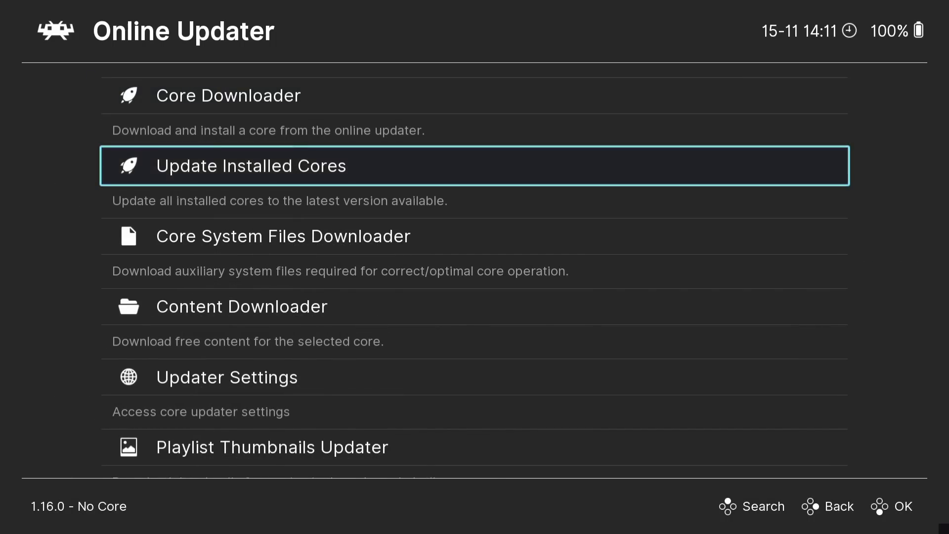
key("Return")
key("BackSpace")
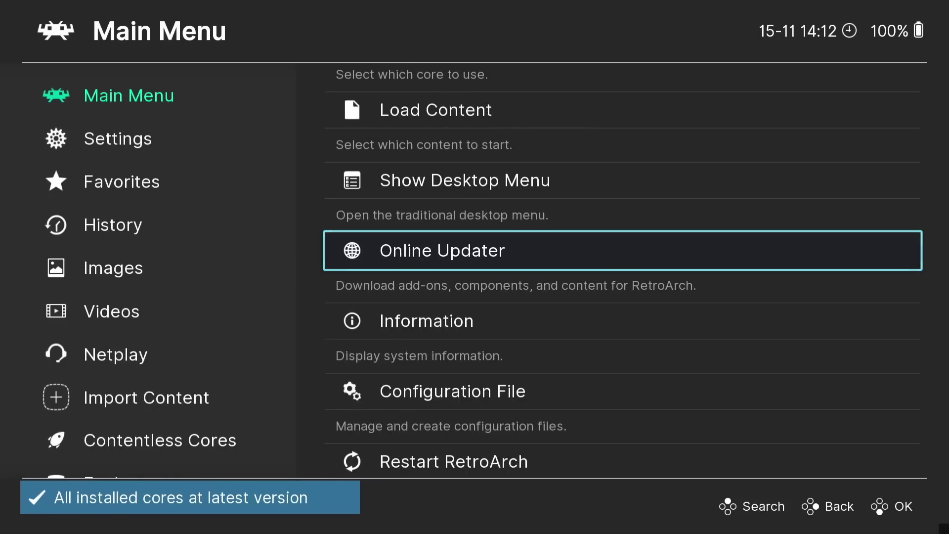
Reopen the Online Updater and update the core info files and the assets.
key("Return")
key("Down")
key("Down")
key("Down")
key("Down")
key("Down")
key("Down")
key("Down")
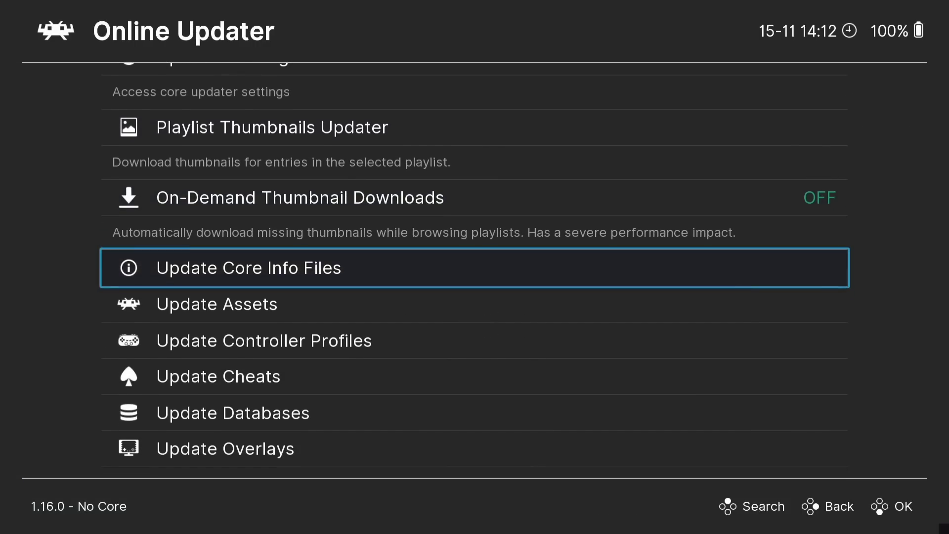
key("Return")
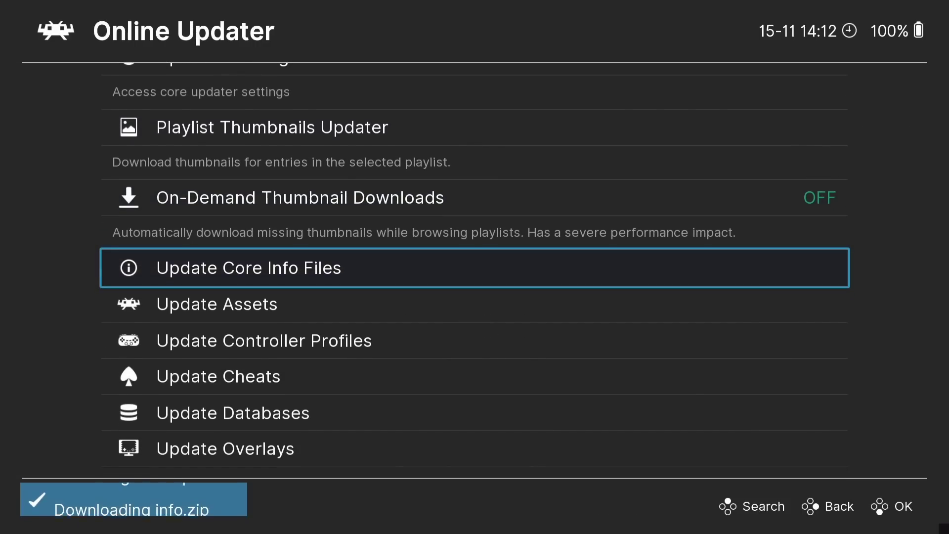
key("Down")
key("Return")
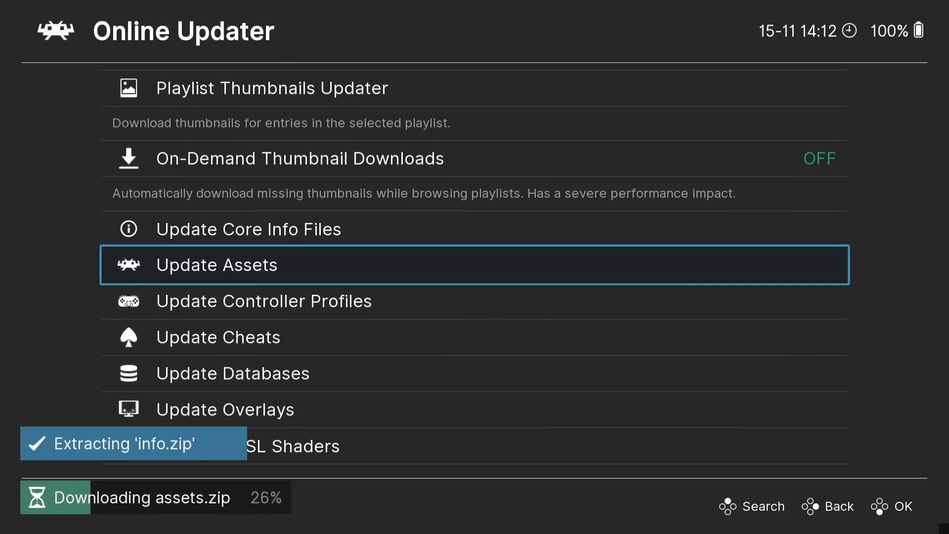
Update the databases with the Online Updater and go back to the Main Menu.
key("Down")
key("Down")
key("Down")
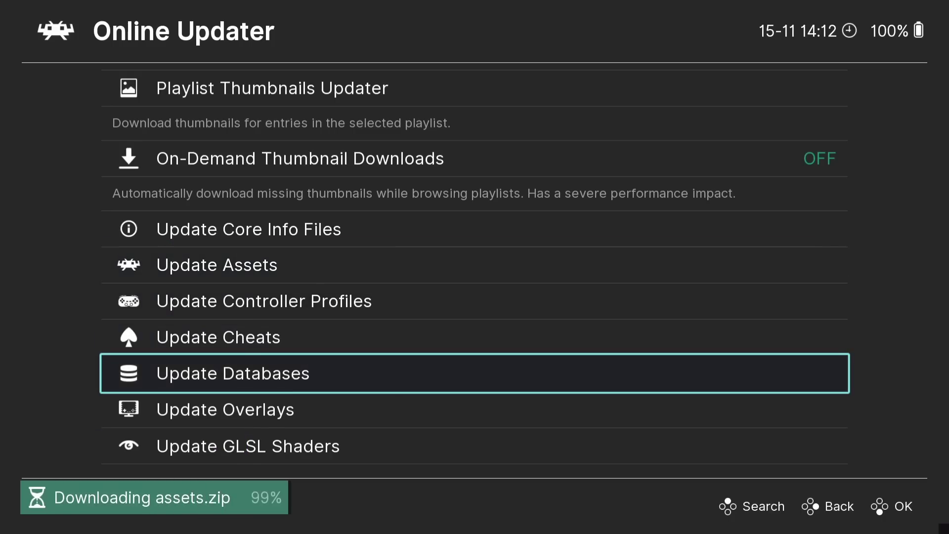
key("Return")
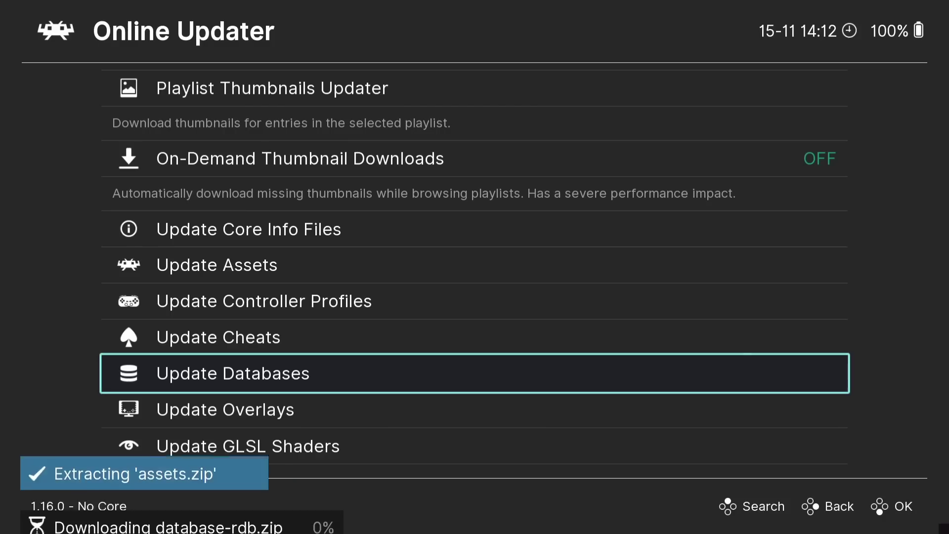
key("Down")
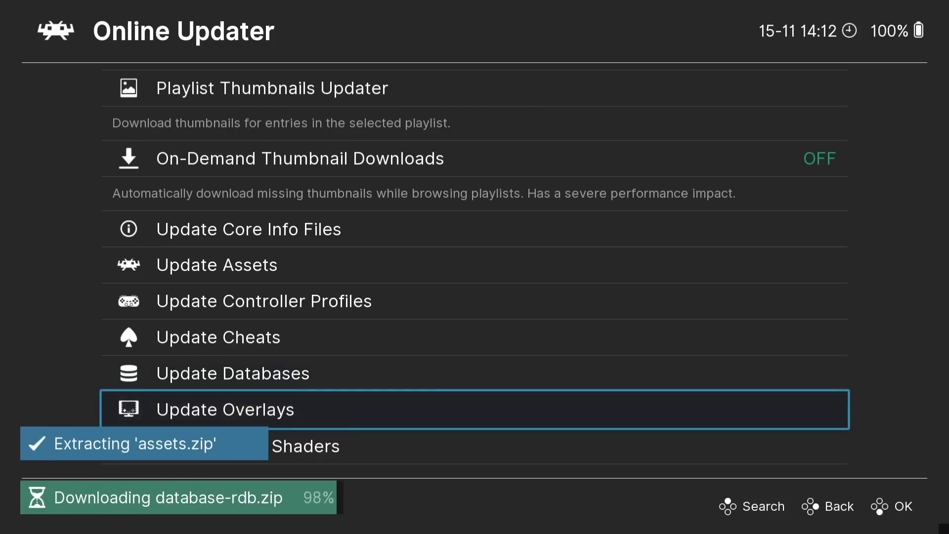
key("BackSpace")
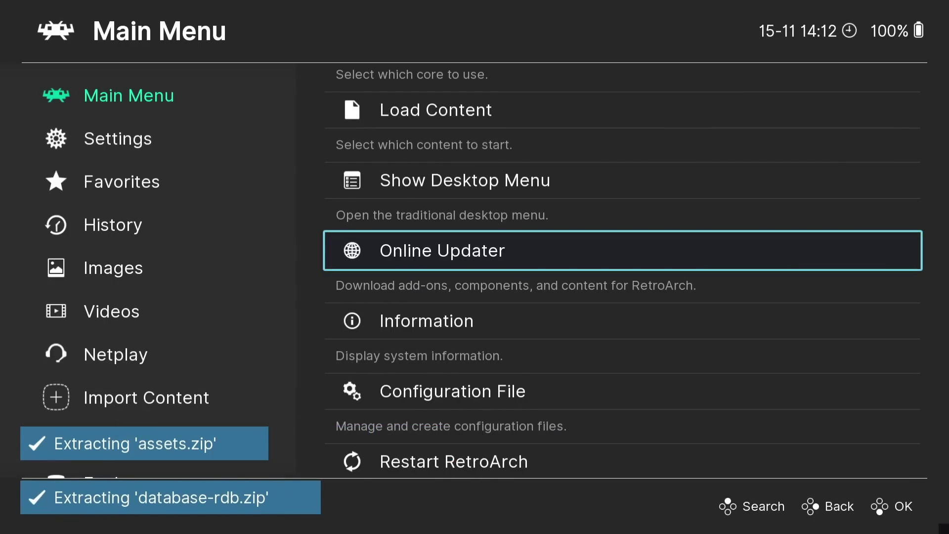
Save the current configuration under Configuration File, overwriting retroarch.cfg, and return to the Main Menu.
key("Down")
key("Down")
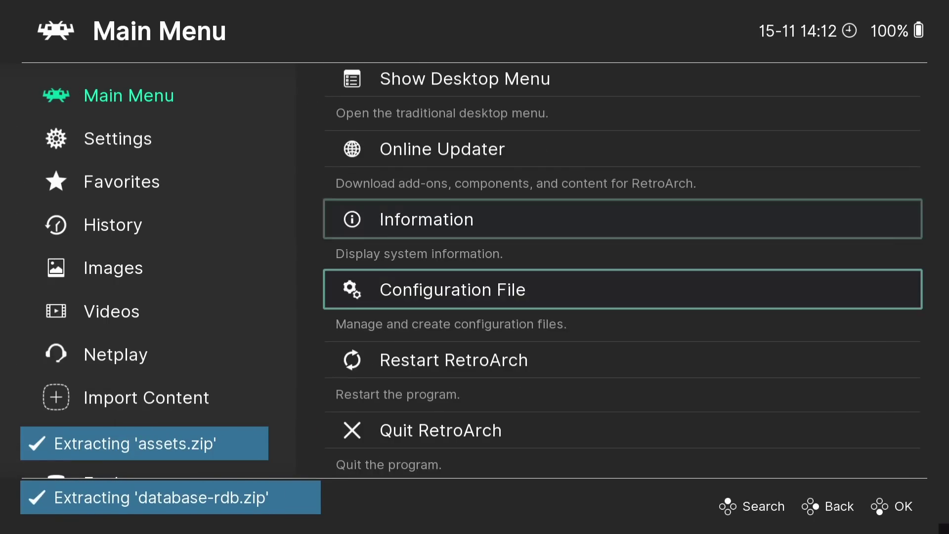
key("Return")
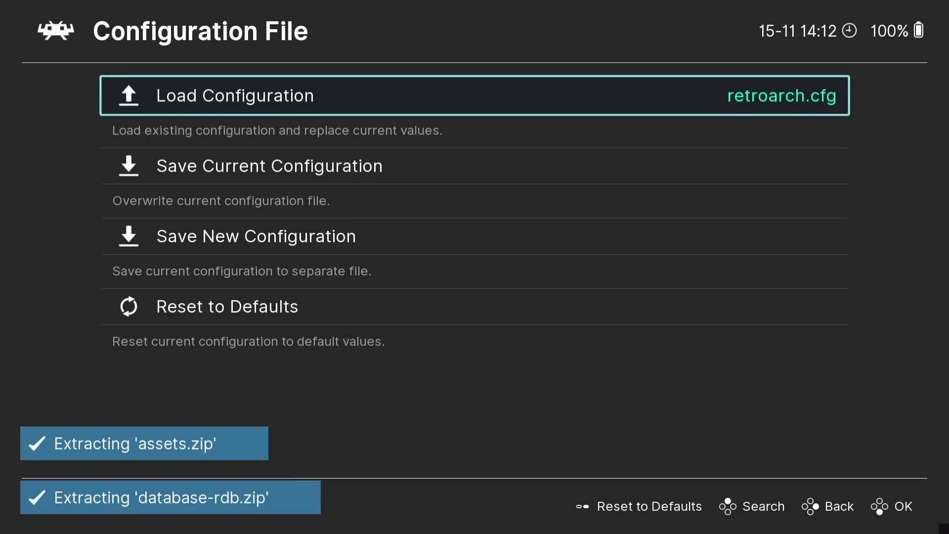
key("Down")
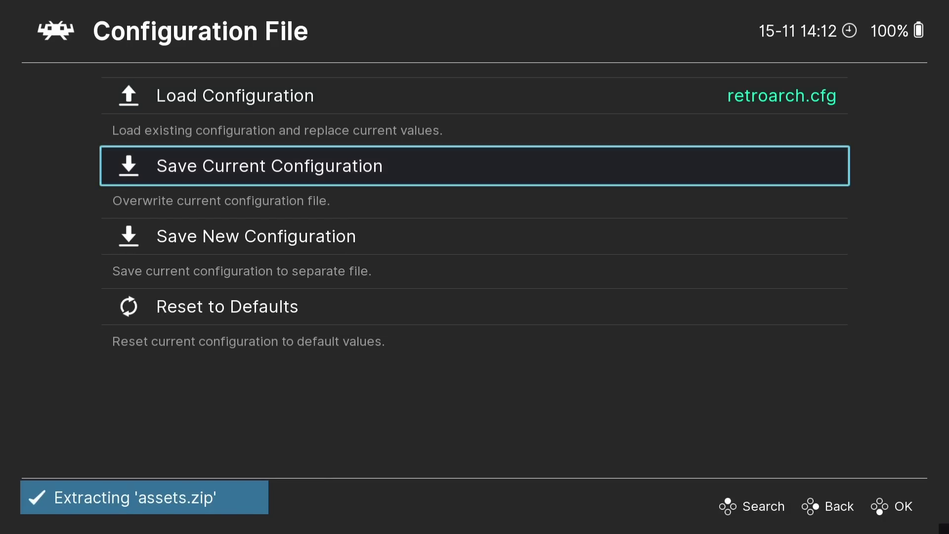
key("Up")
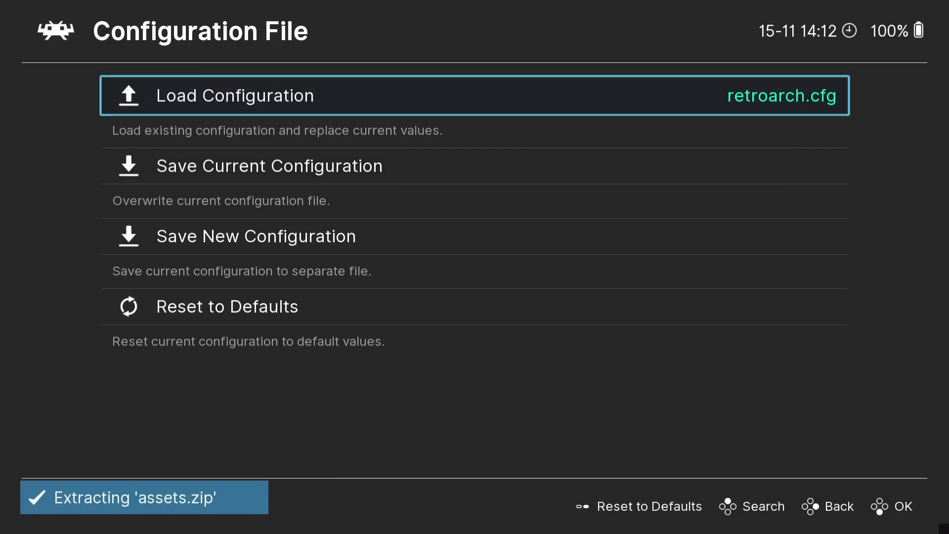
key("Down")
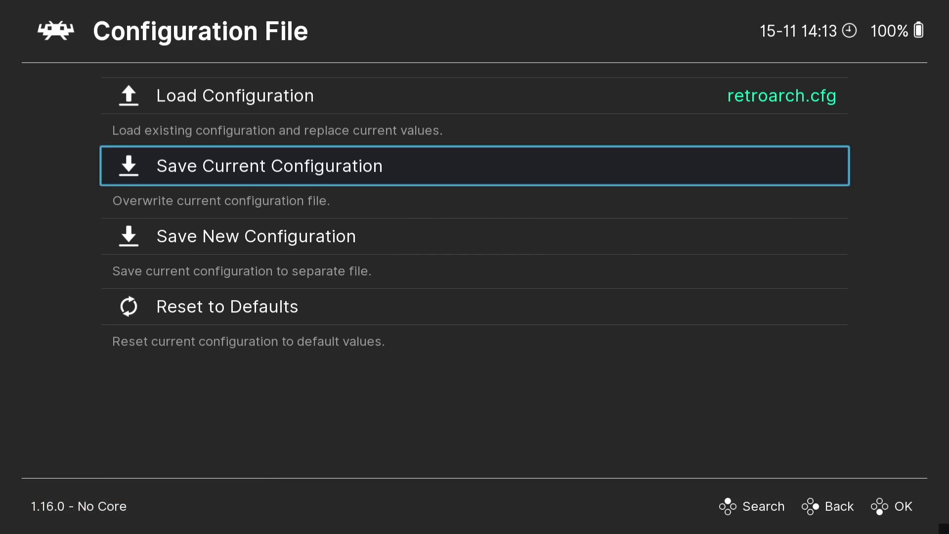
key("Return")
key("BackSpace")
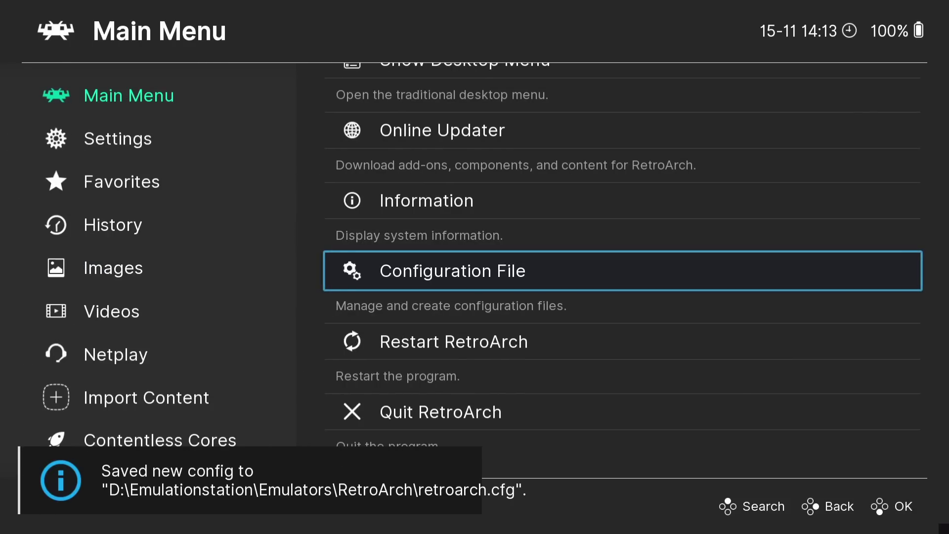
Quit RetroArch, go back to the Emulationstation folder on drive D: and launch EmulationStation.exe.
key("Down")
key("Down")
key("Return")
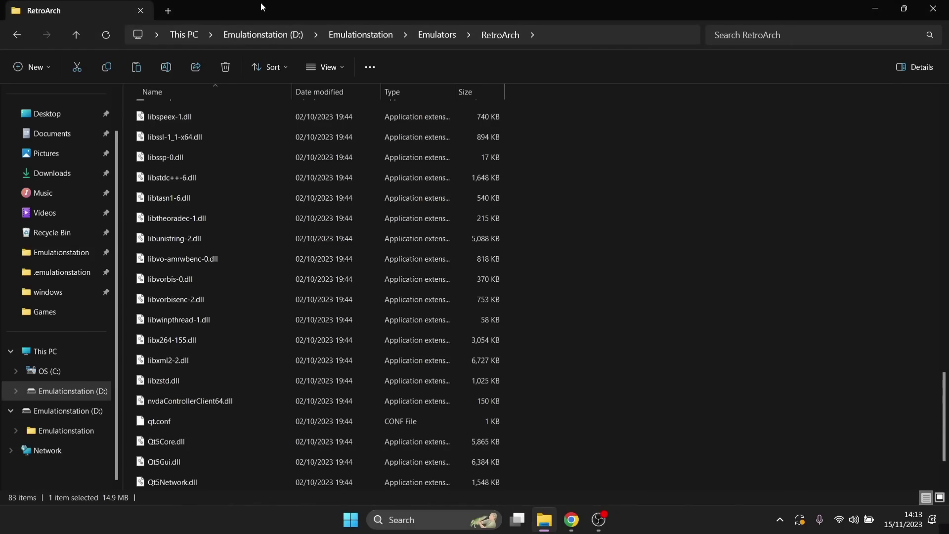
left_click(17, 35)
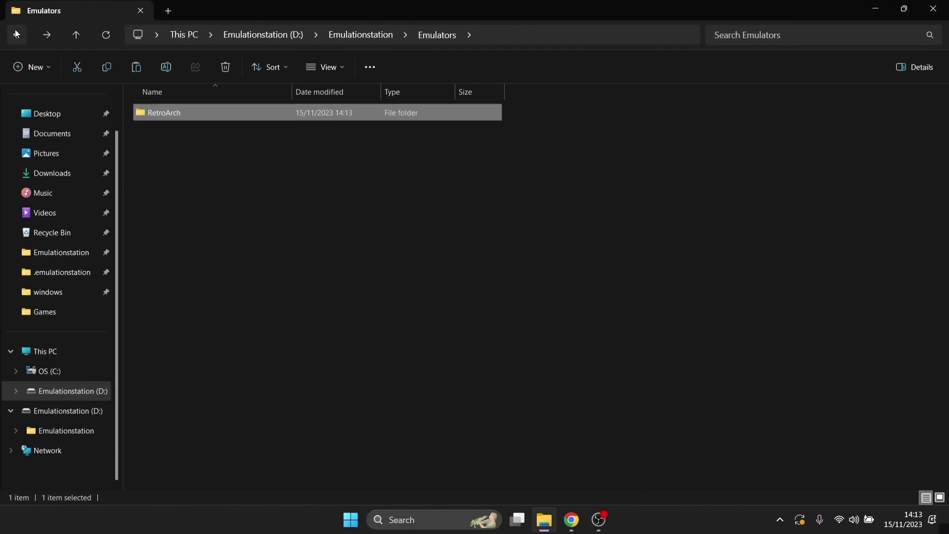
left_click(17, 35)
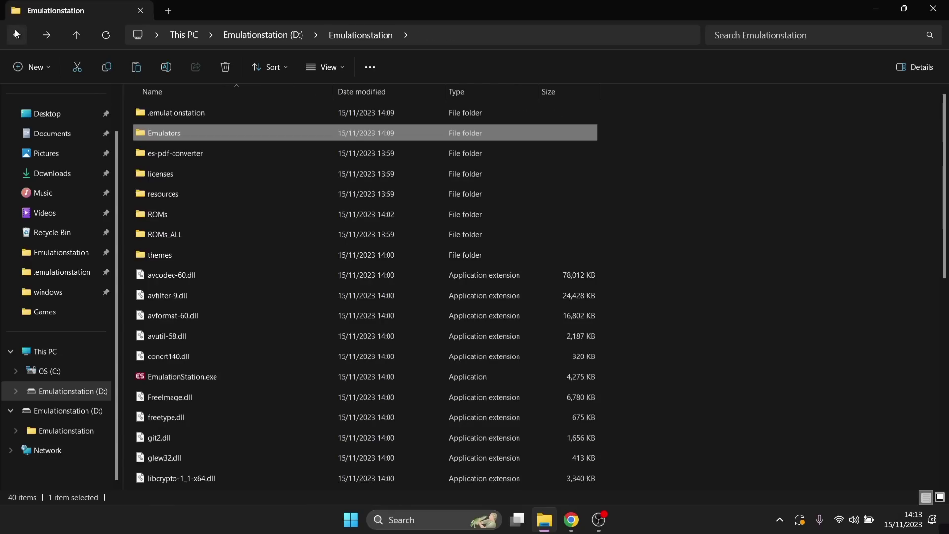
double_click(249, 374)
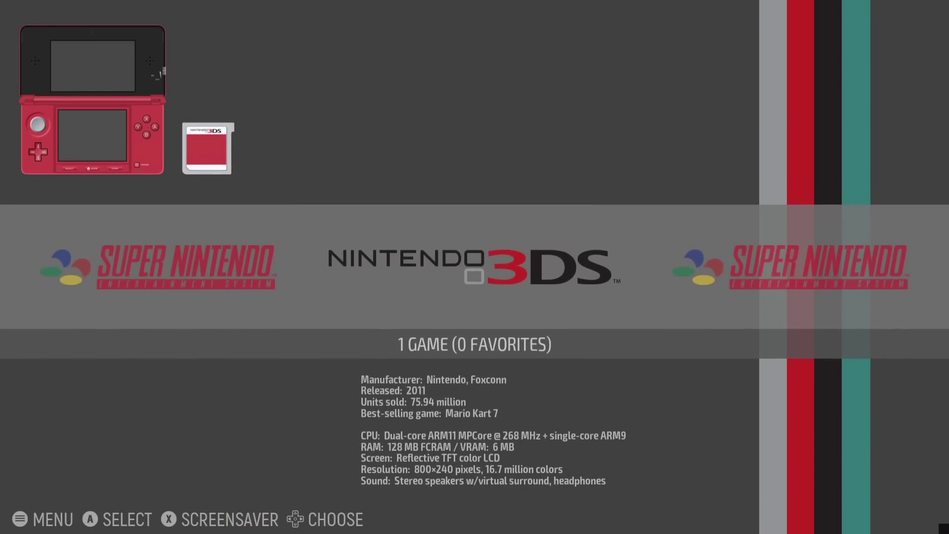
Launch ActRaiser 2 from the Super Nintendo system's game list and start a game from its title screen.
key("Right")
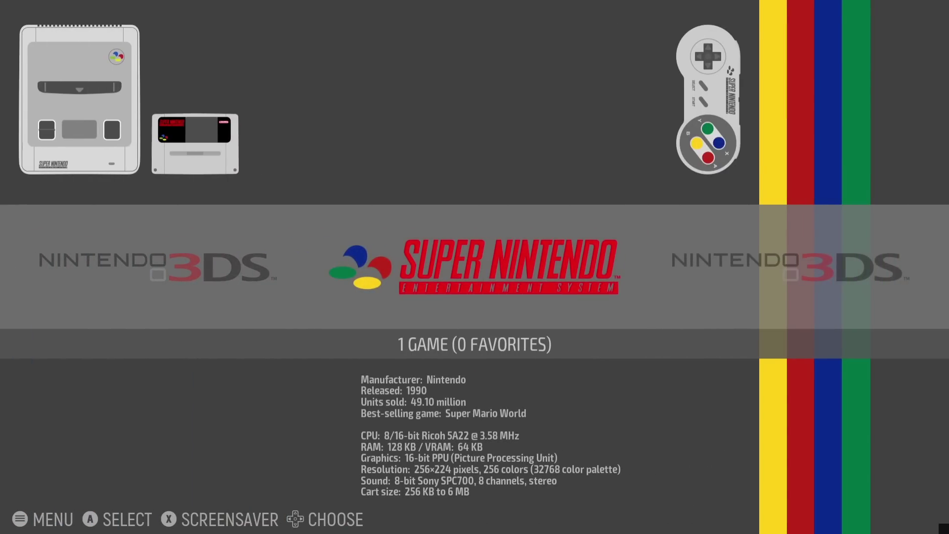
key("Left")
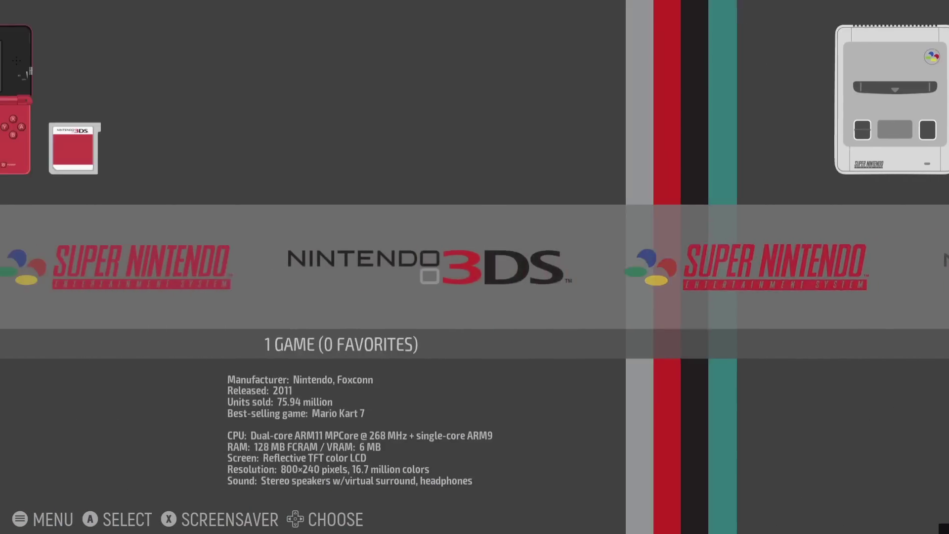
key("Right")
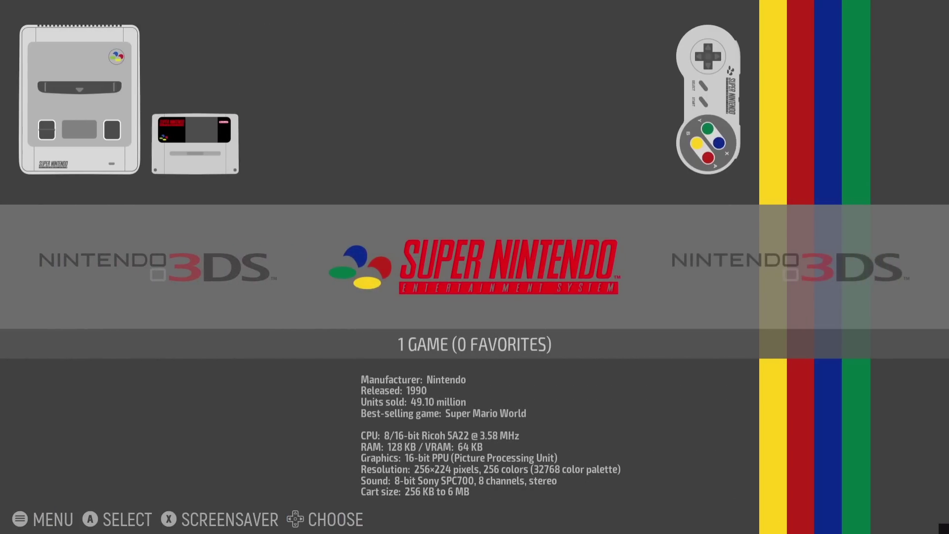
key("Return")
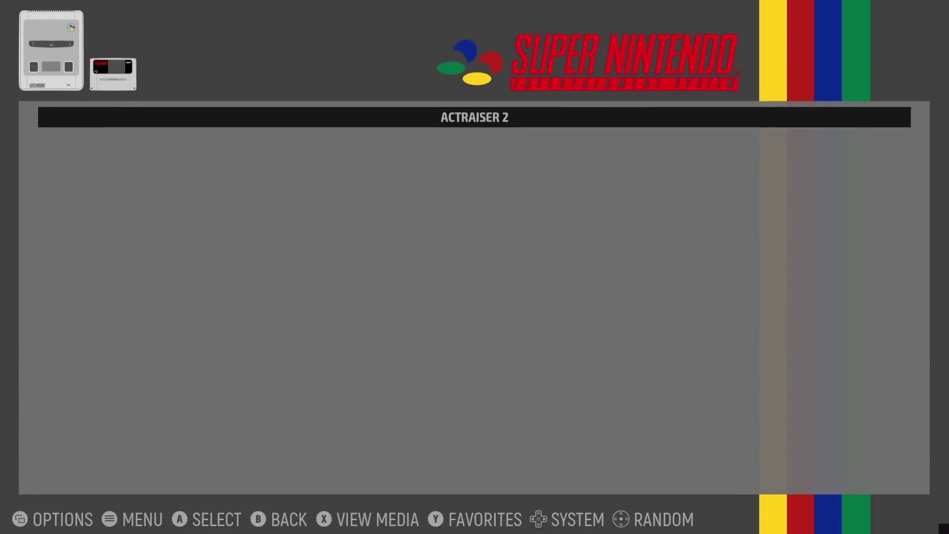
key("Return")
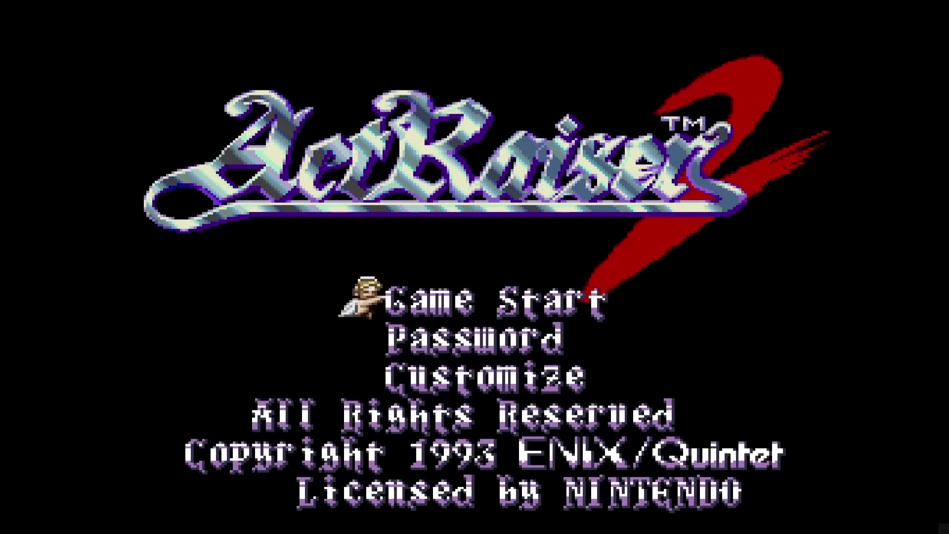
key("Return")
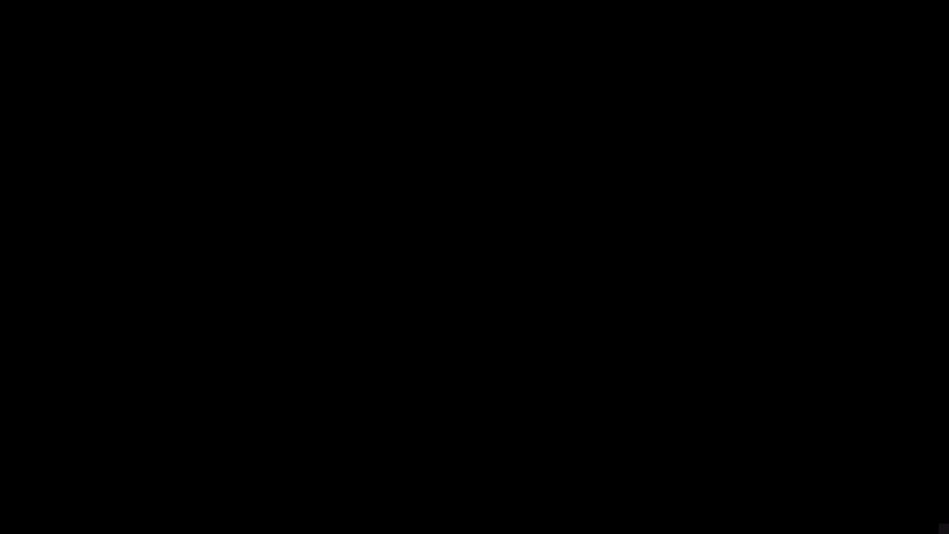
Bring up RetroArch's Quick Menu over the running game, go back to the Main Menu and quit RetroArch.
key("F1")
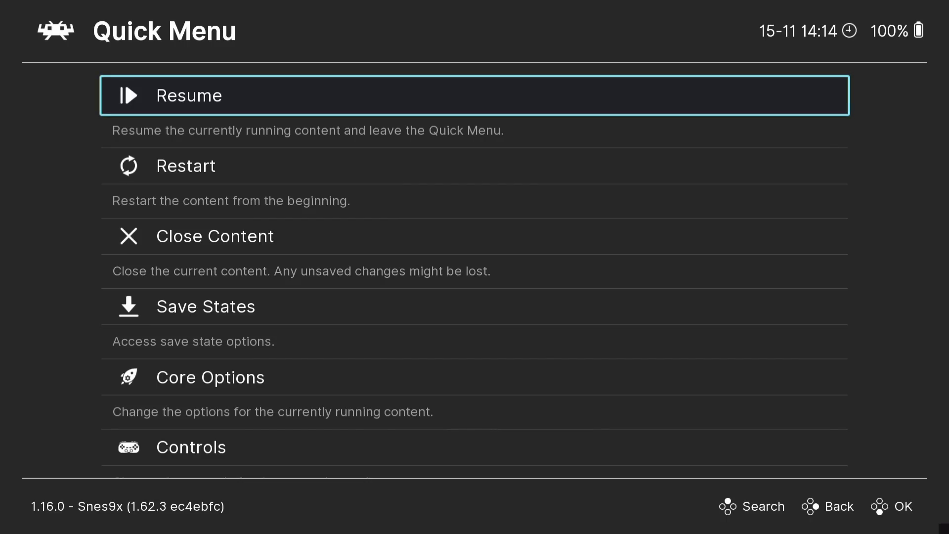
key("Down")
key("Down")
key("Down")
key("Down")
key("Down")
key("BackSpace")
key("Down")
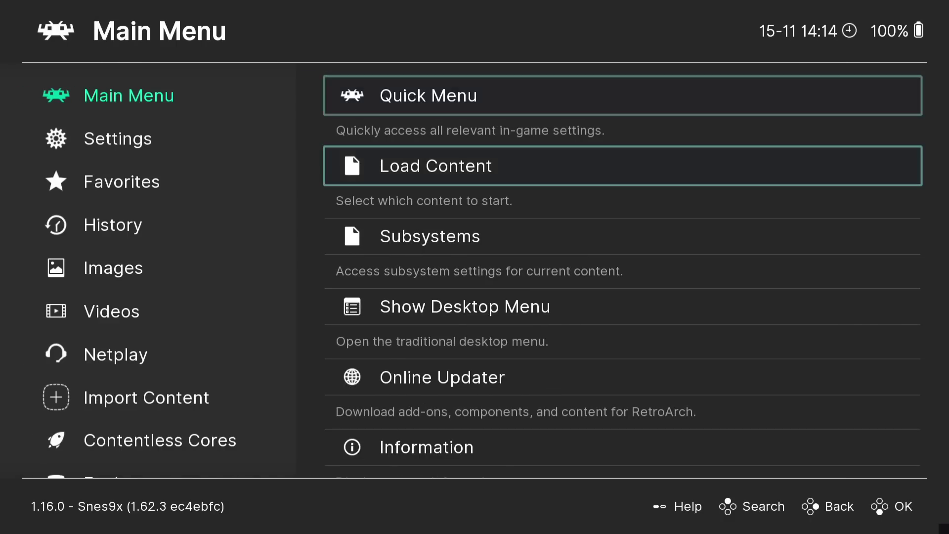
key("Down")
key("Down")
key("Down")
key("Down")
key("Down")
key("Down")
key("Down")
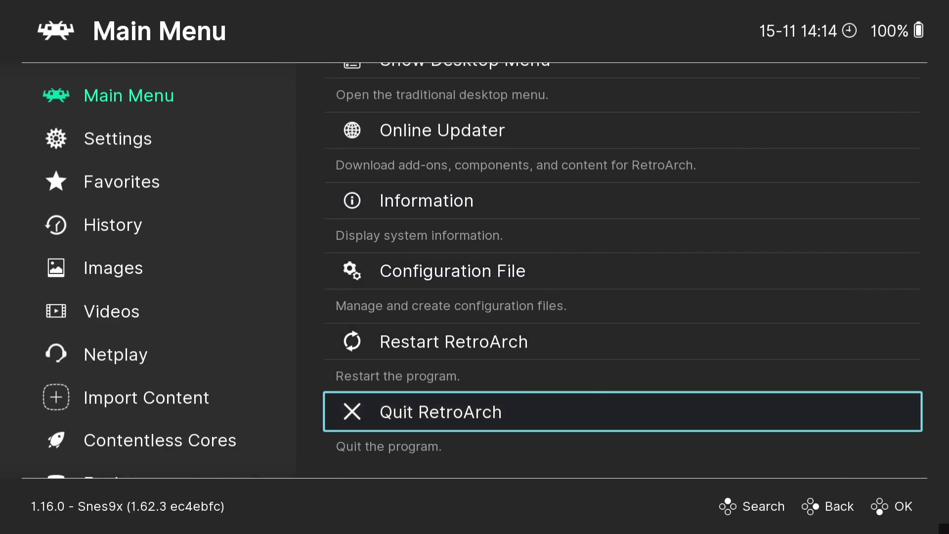
key("Return")
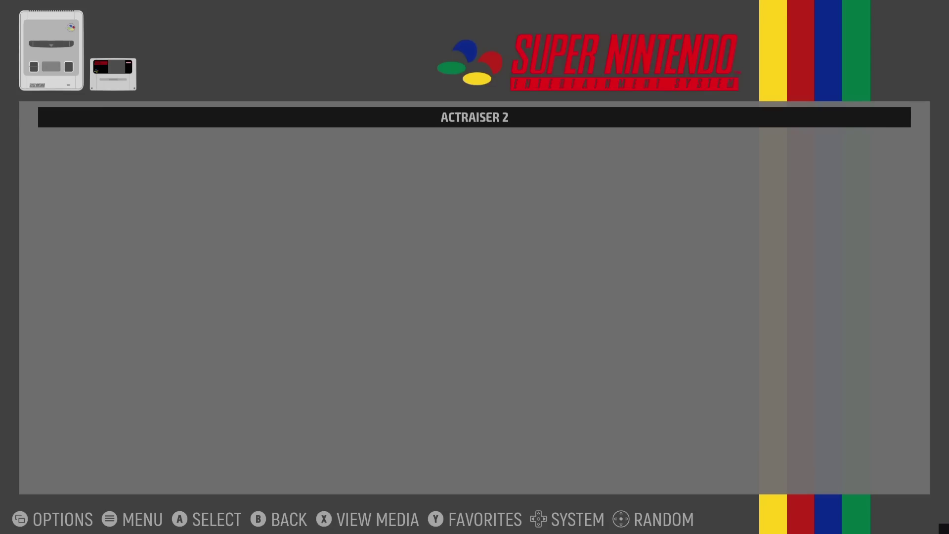
Switch to the Nintendo 3DS system, launch Sonic Generations, get past its title screen and exit the game.
key("BackSpace")
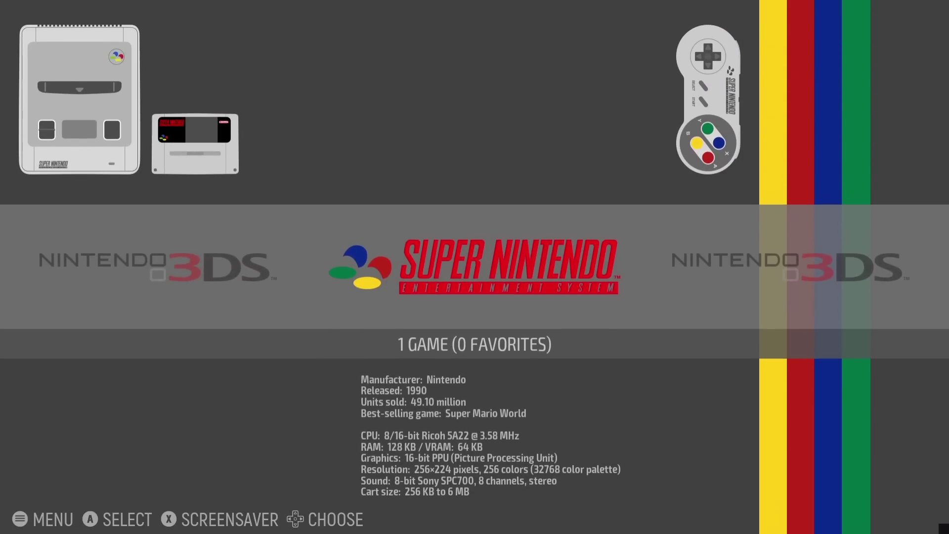
key("Right")
key("Return")
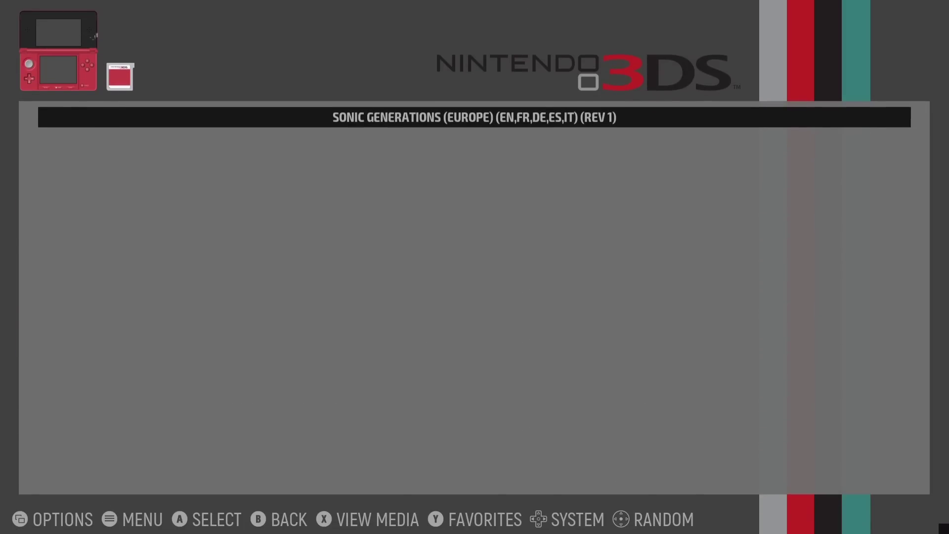
key("Return")
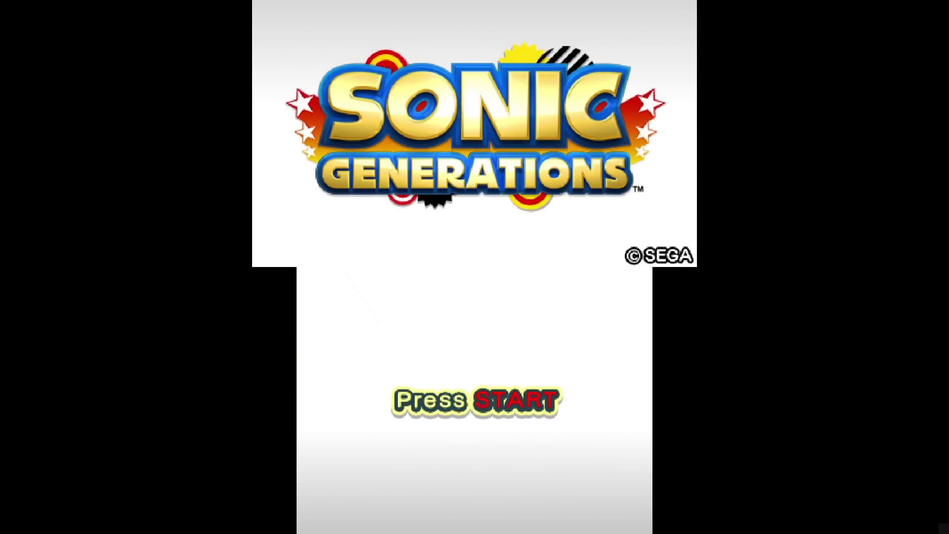
key("Return")
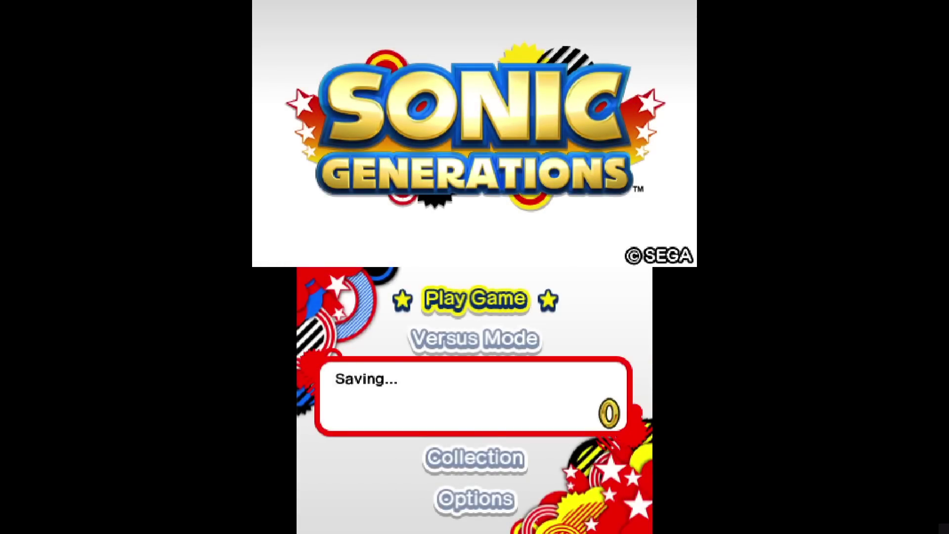
key("Return")
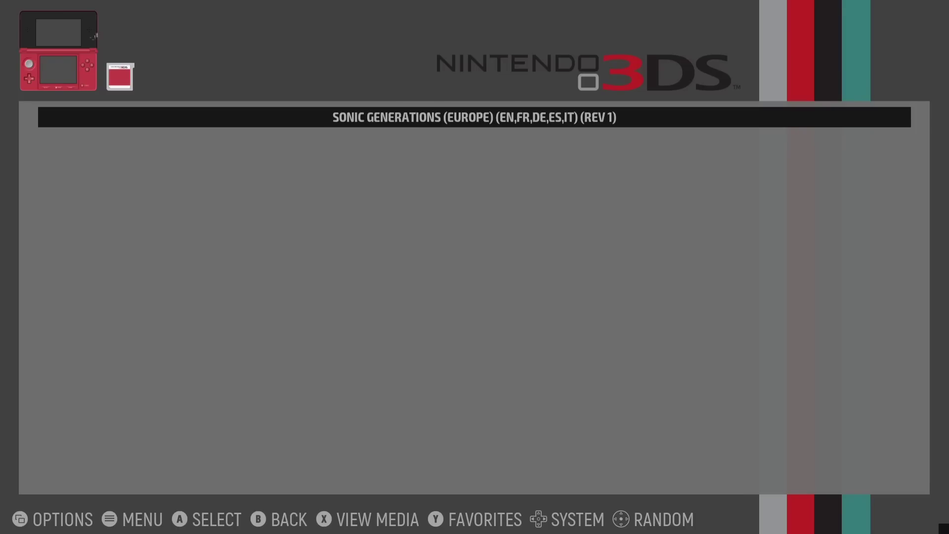
Leave the Nintendo 3DS game list, open the Scraper settings and choose ScreenScraper as the source to scrape from.
key("BackSpace")
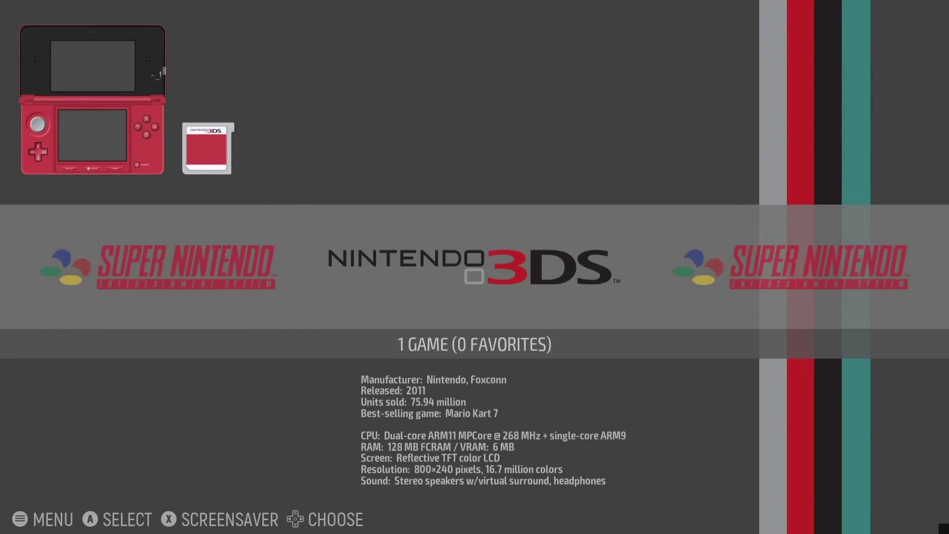
key("Right")
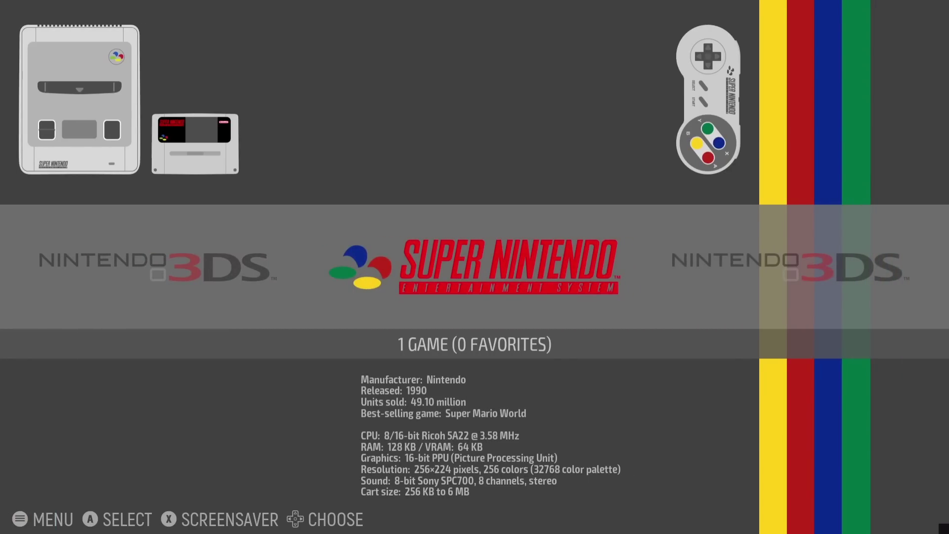
key("Escape")
key("Return")
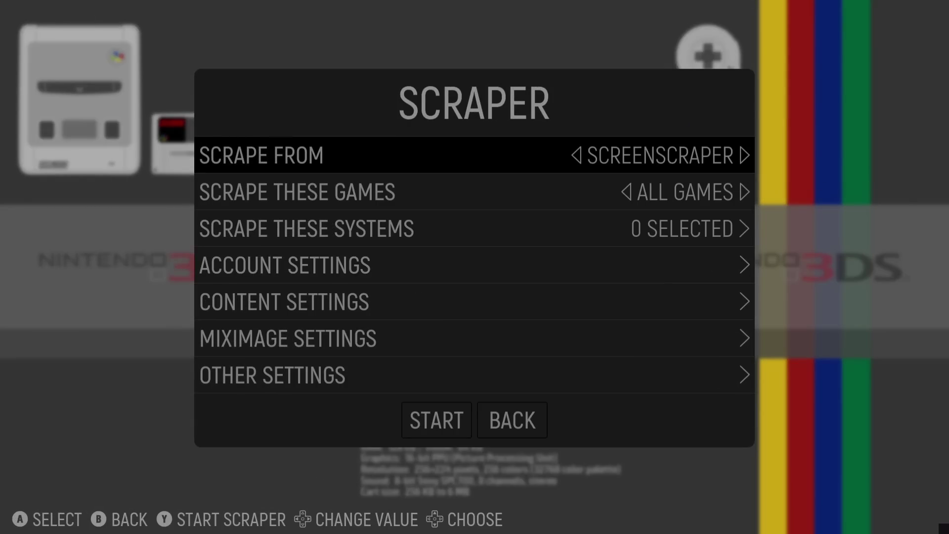
key("Return")
key("Down")
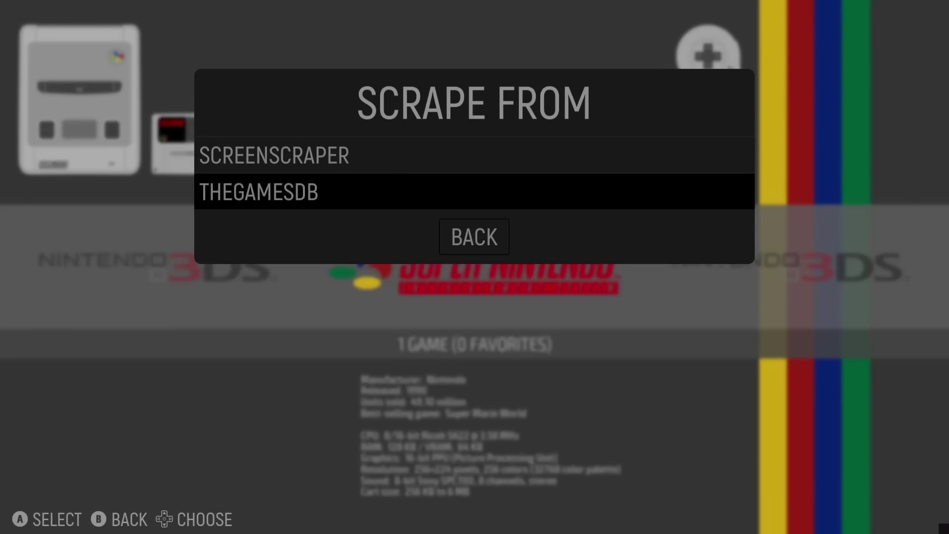
key("Up")
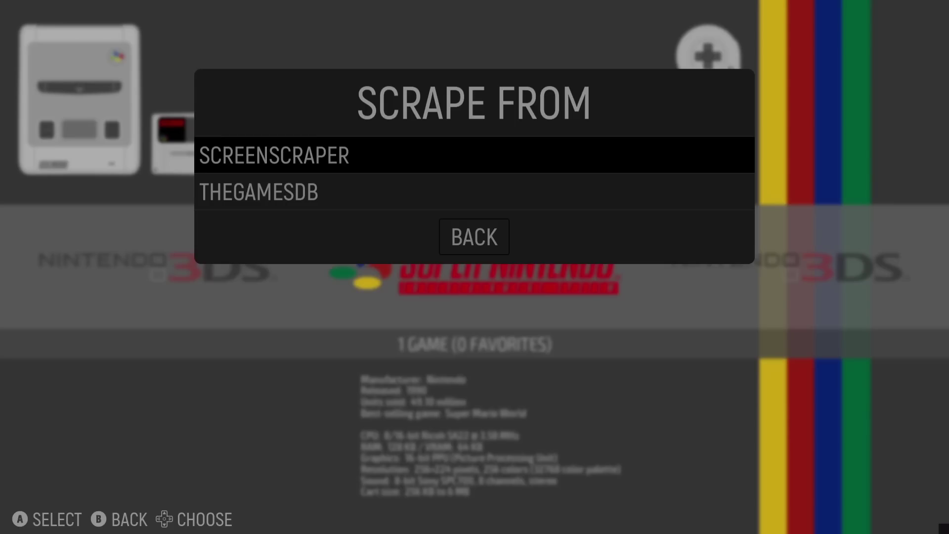
key("Return")
key("Down")
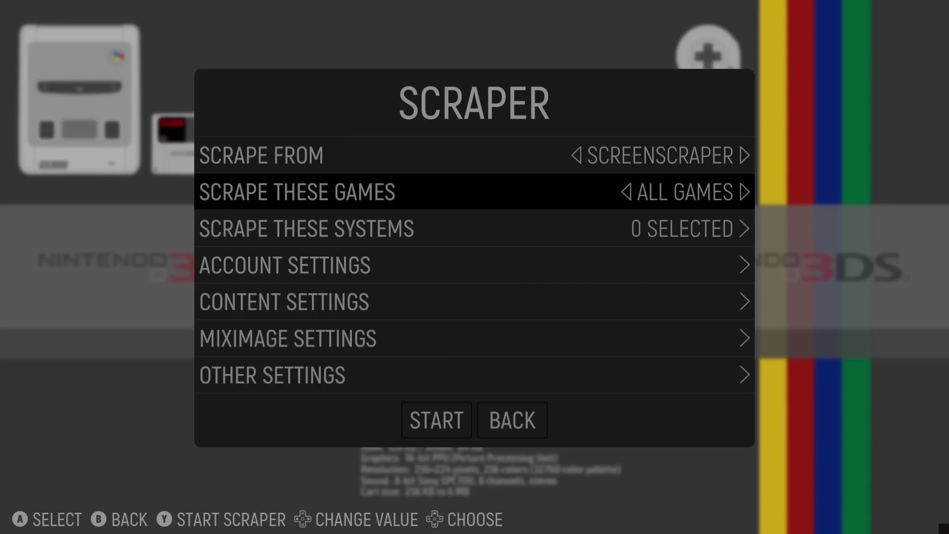
Set the scraper to scrape all games and select the Nintendo 3DS and Nintendo SNES (Super Nintendo) systems.
key("Return")
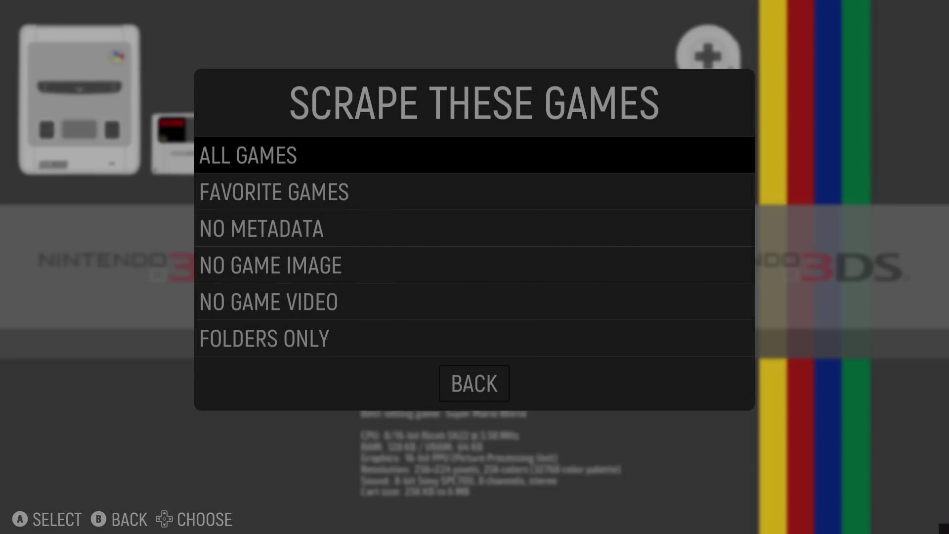
key("Return")
key("Down")
key("Return")
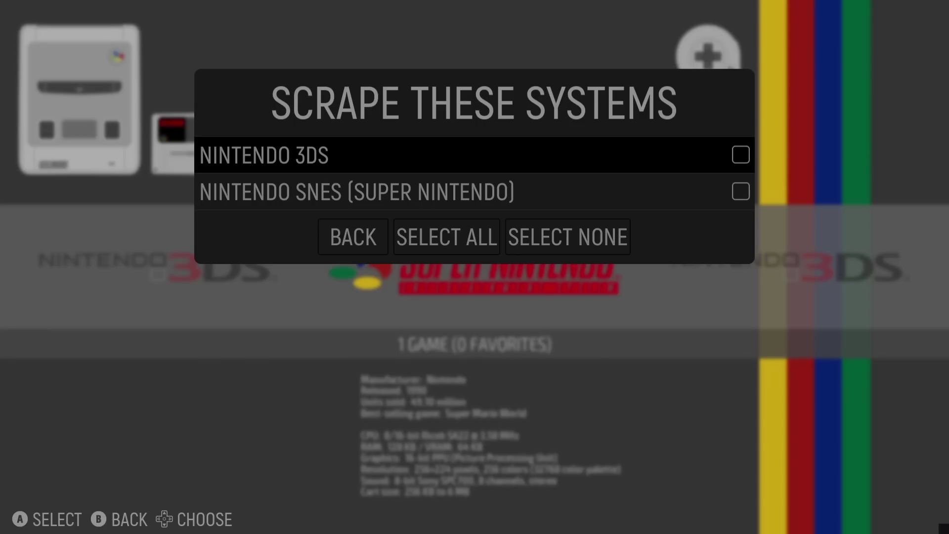
key("Return")
key("Down")
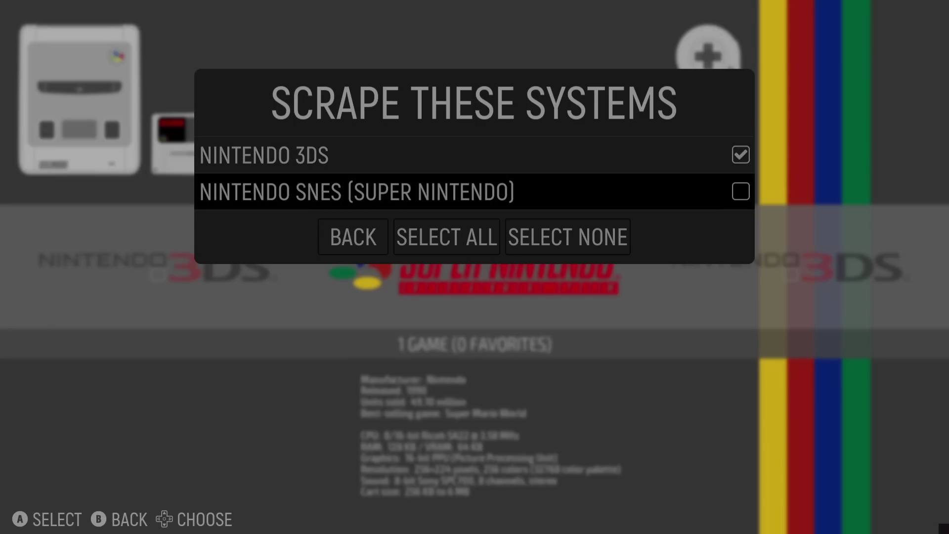
key("Return")
key("Down")
key("Return")
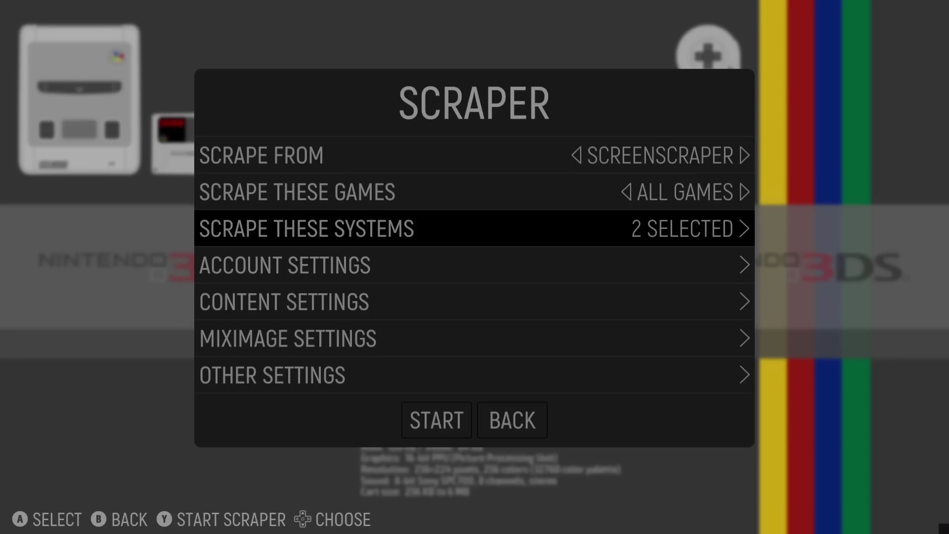
Review which metadata, video and image types are enabled in the scraper's Content Settings, and return to the Scraper options.
key("Down")
key("Down")
key("Return")
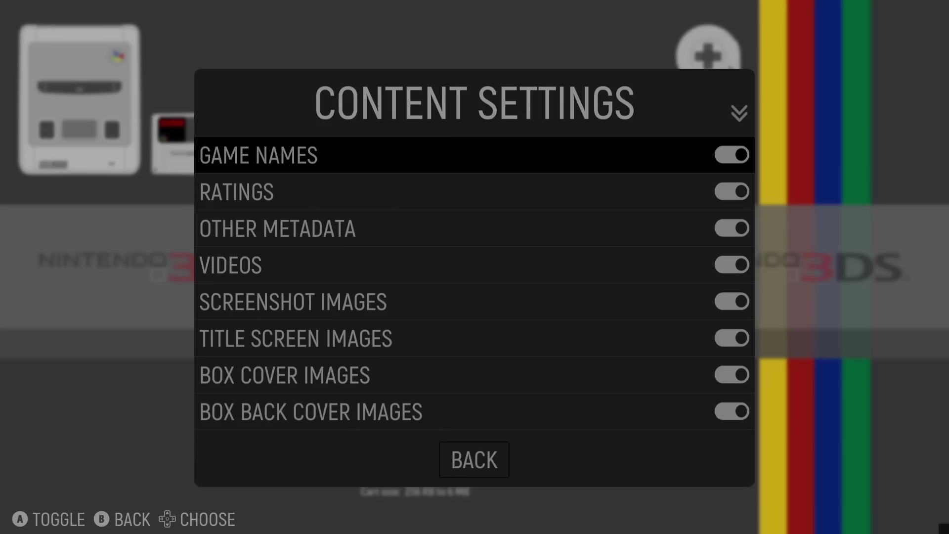
key("Down")
key("Down")
key("Down")
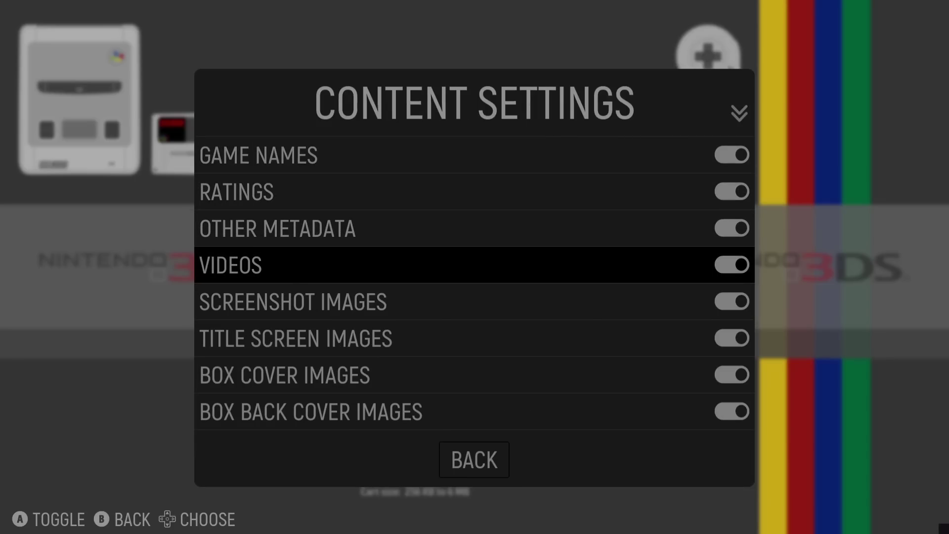
key("Down")
key("Down")
key("Down")
key("Down")
key("Down")
key("Up")
key("Up")
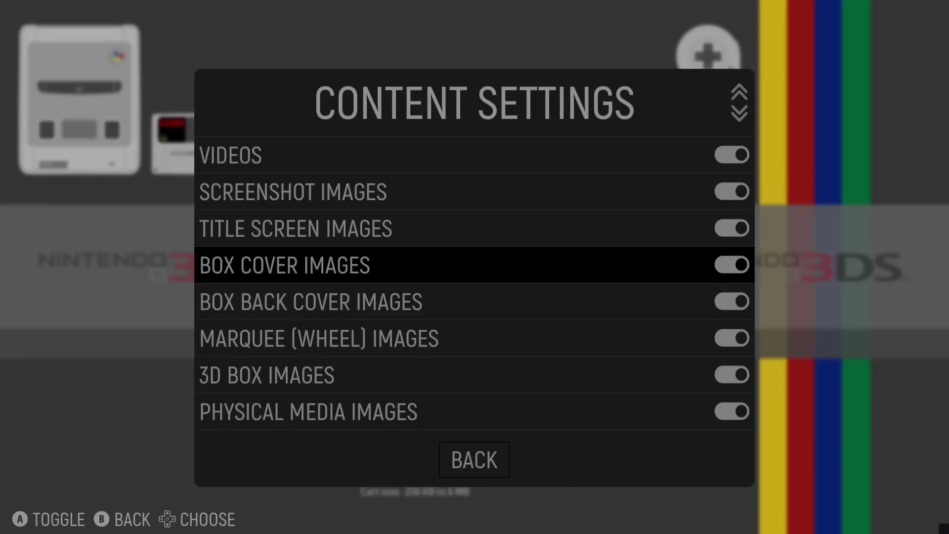
key("Up")
key("Up")
key("Up")
key("Up")
key("Up")
key("Up")
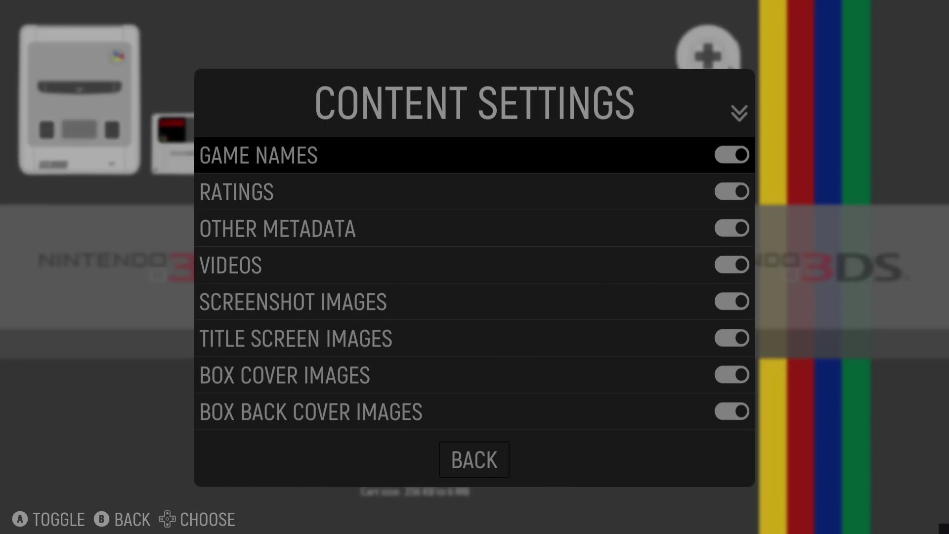
key("Down")
key("Down")
key("Down")
key("Down")
key("BackSpace")
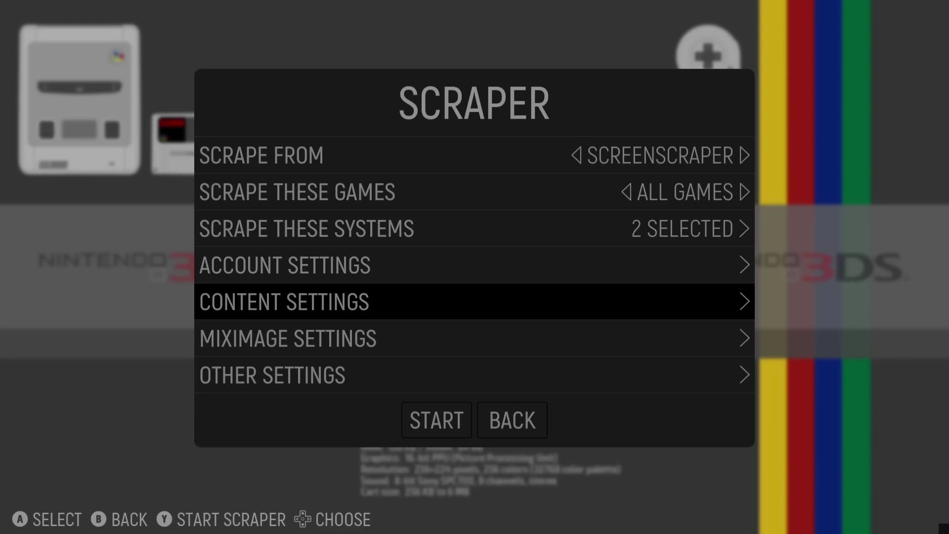
Start the scraper for the selected systems, acknowledge its completion and return to the system view.
key("Down")
key("Down")
key("Down")
key("Return")
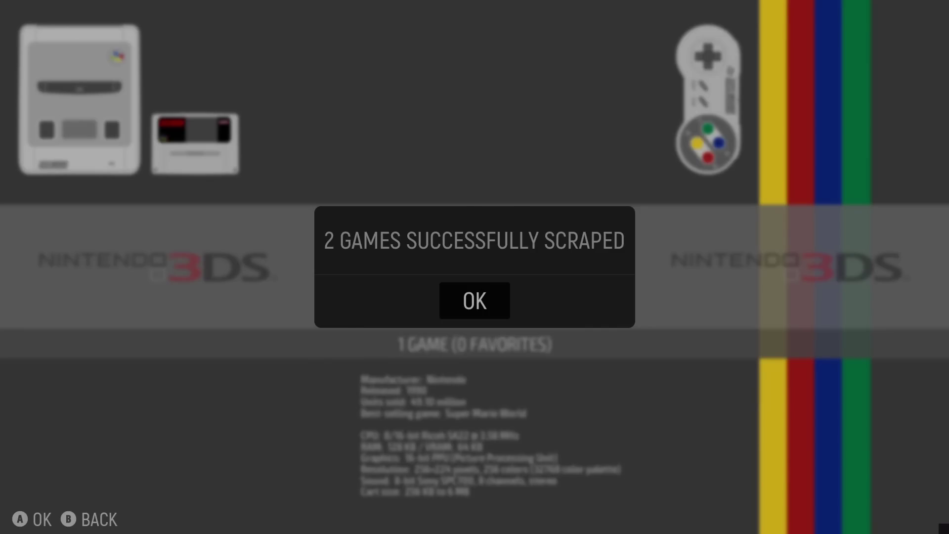
key("Return")
key("BackSpace")
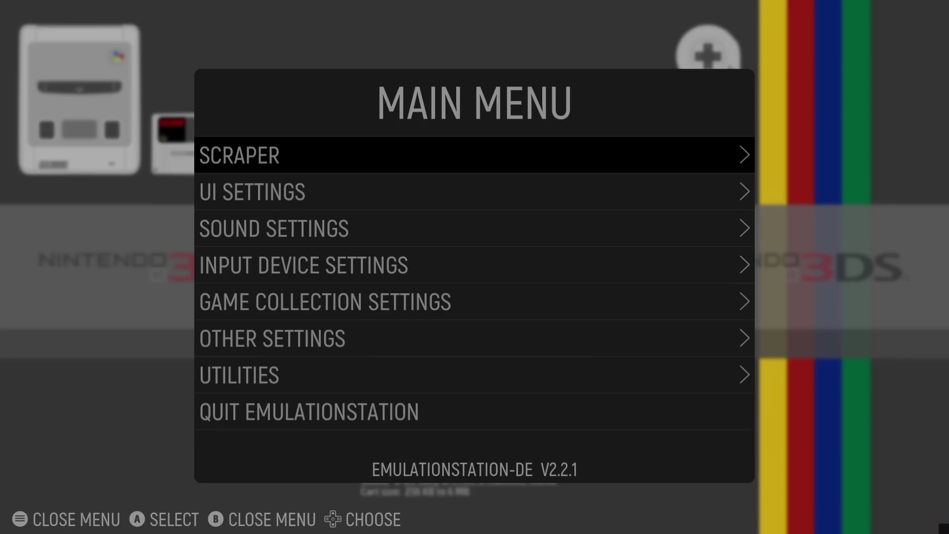
key("BackSpace")
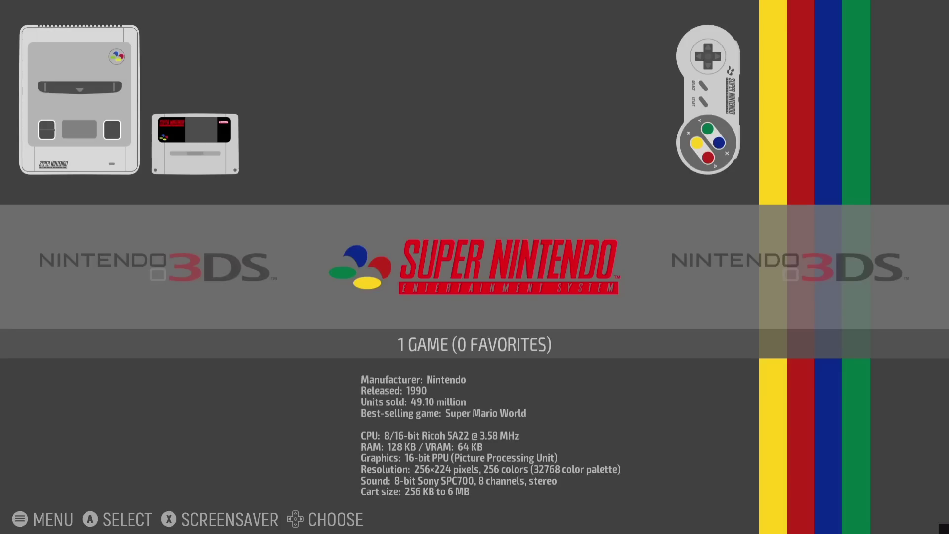
Check the scraped media and metadata of ActRaiser 2 on Super Nintendo and Sonic Generations on Nintendo 3DS.
key("Return")
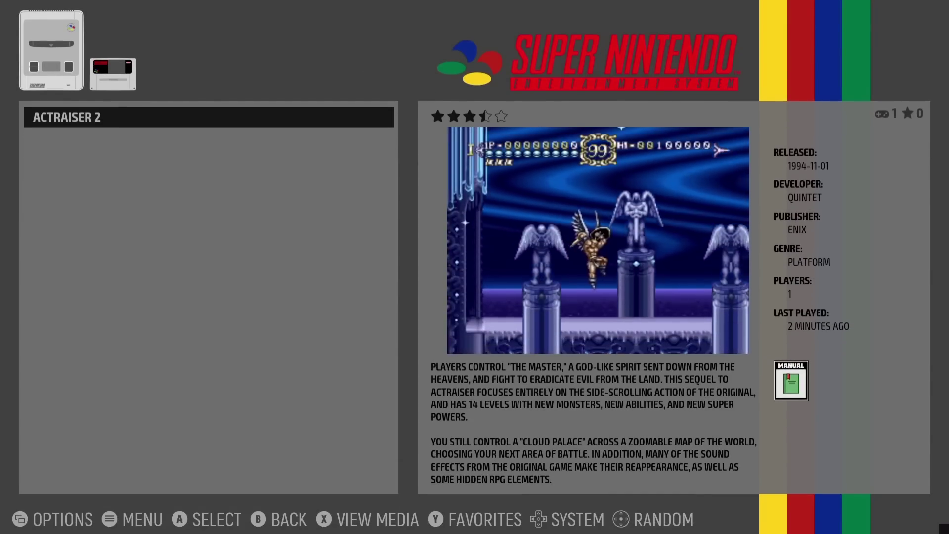
key("BackSpace")
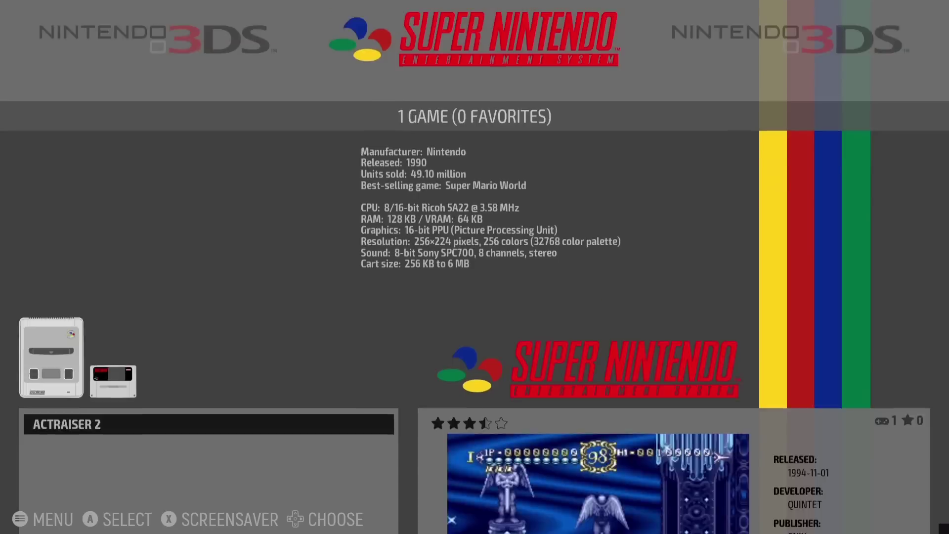
key("Right")
key("Return")
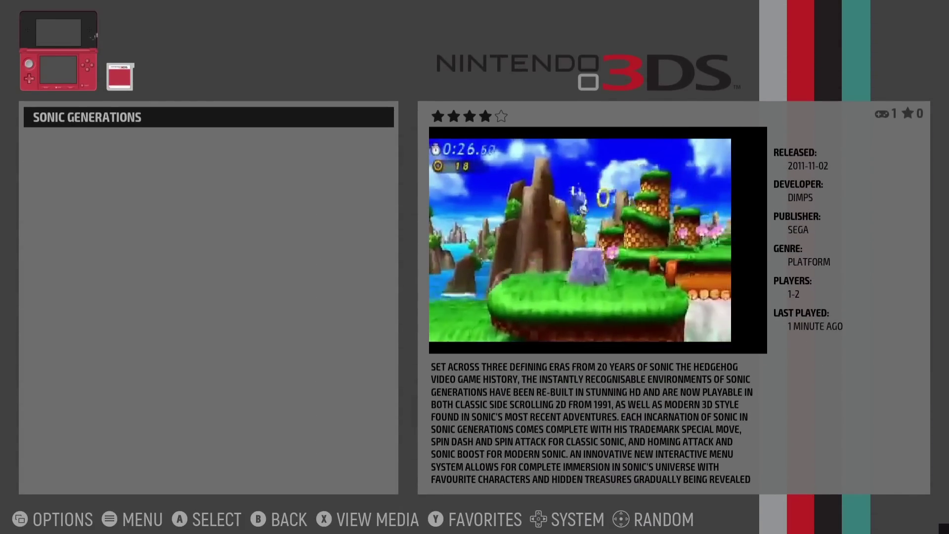
key("BackSpace")
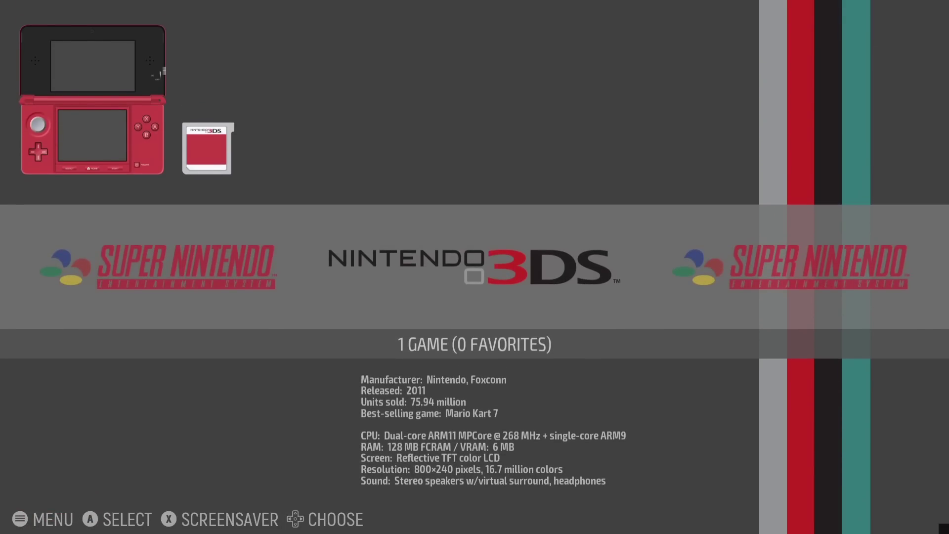
Open the Theme Downloader from the UI settings and proceed with the first-time download of the themes list.
key("Escape")
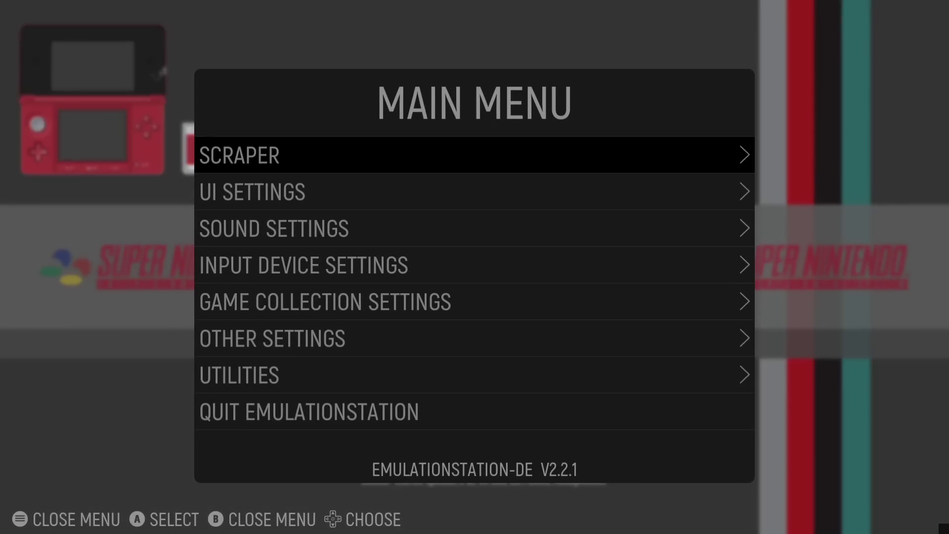
key("Down")
key("Return")
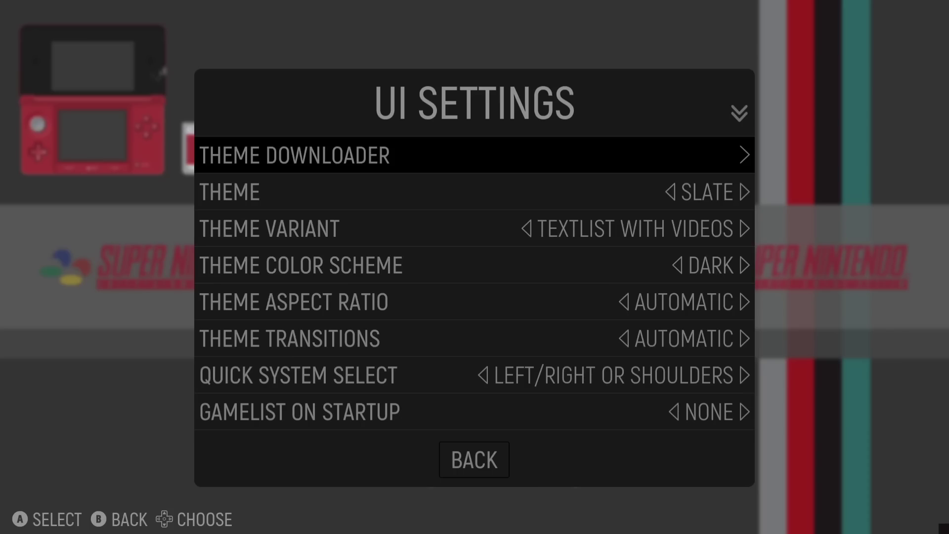
key("Return")
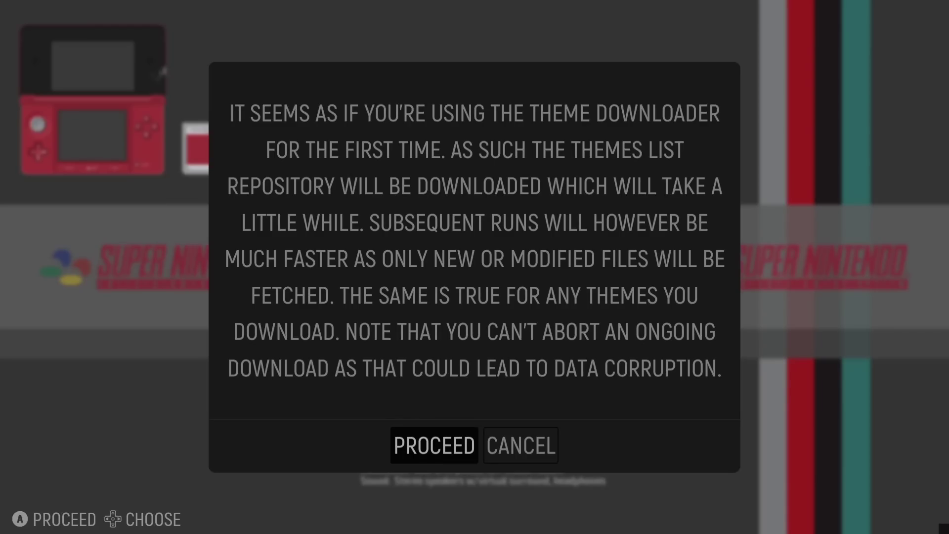
key("Return")
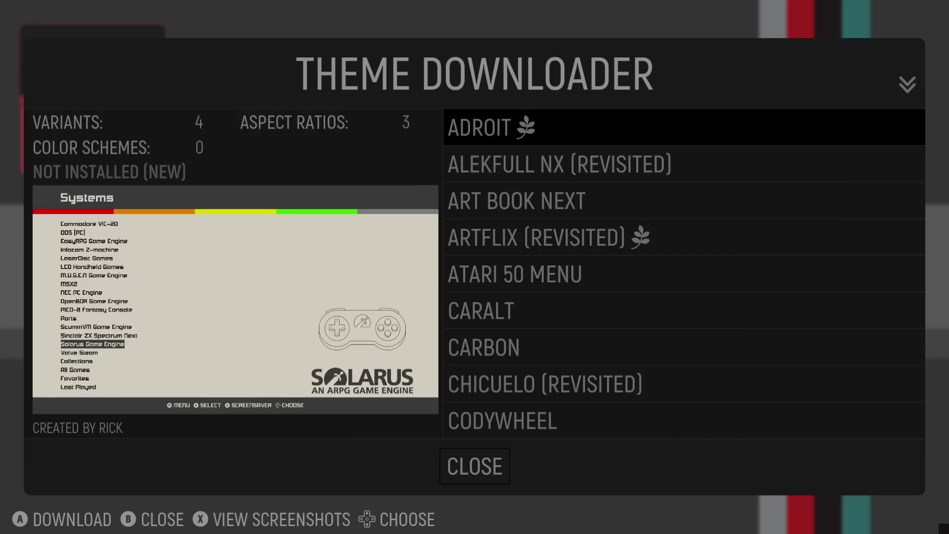
Find the Coinops theme in the Theme Downloader's list and download it.
key("Down")
key("Down")
key("Down")
key("Down")
key("Down")
key("Down")
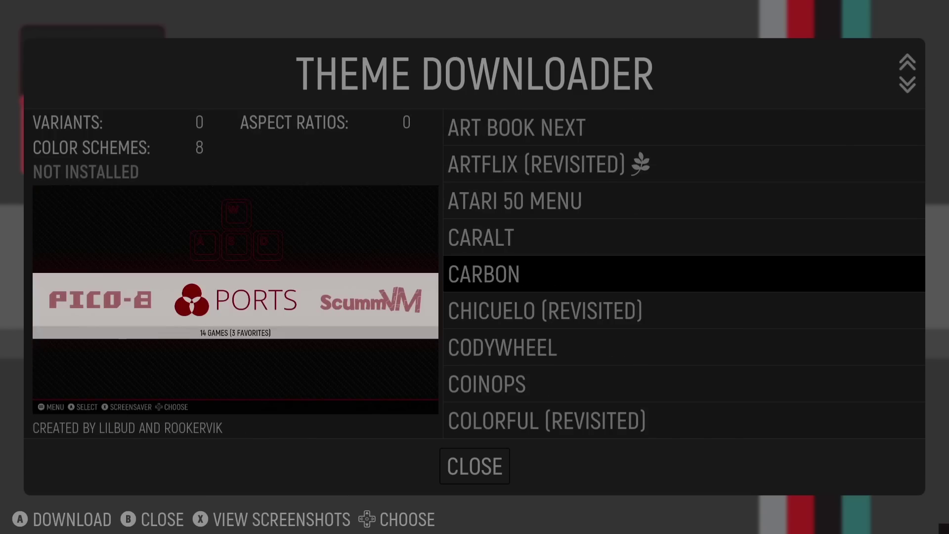
key("Down")
key("Down")
key("Down")
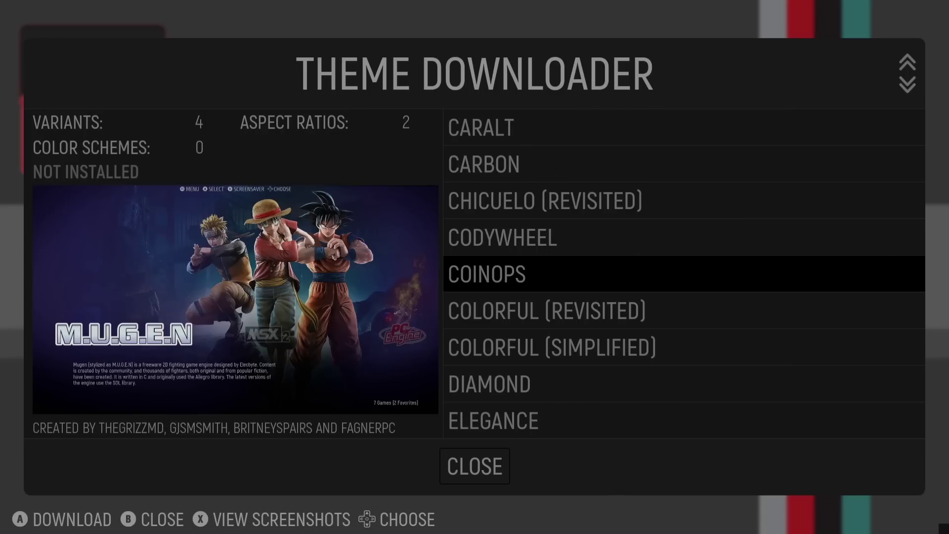
key("Return")
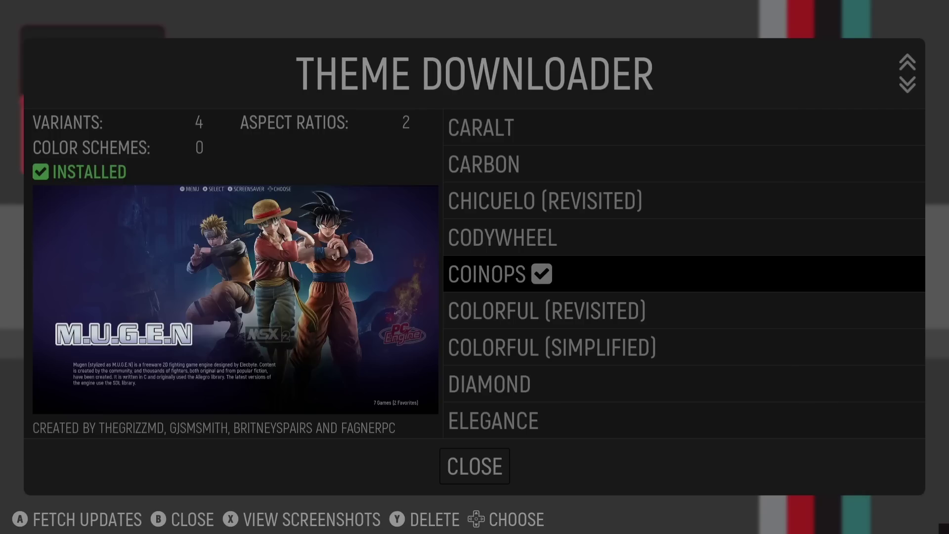
Close the Theme Downloader, set the interface theme to Coinops and return to the system view.
key("BackSpace")
key("Down")
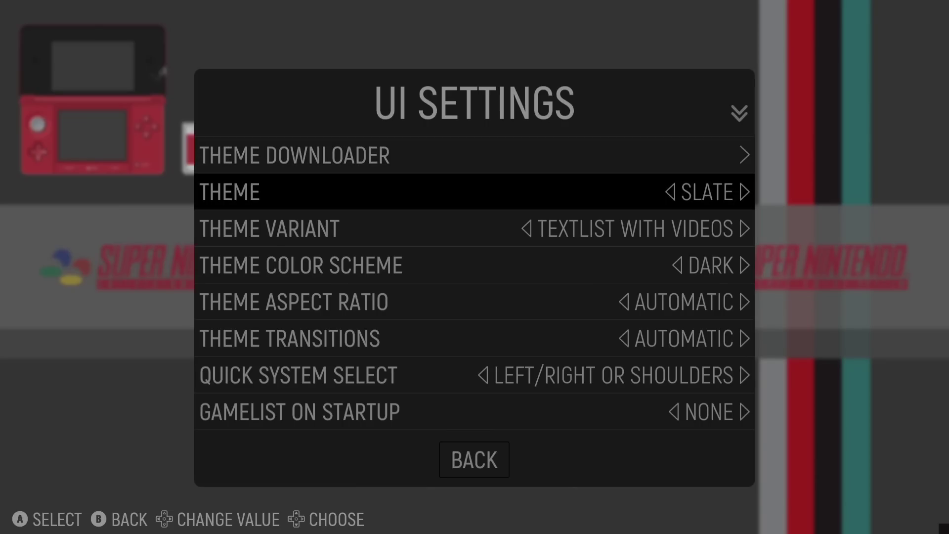
key("Return")
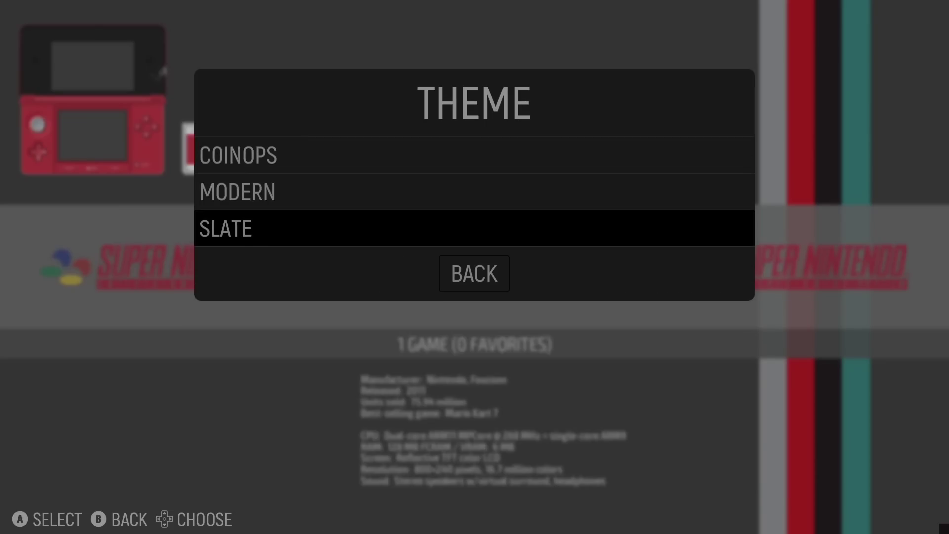
key("Up")
key("Up")
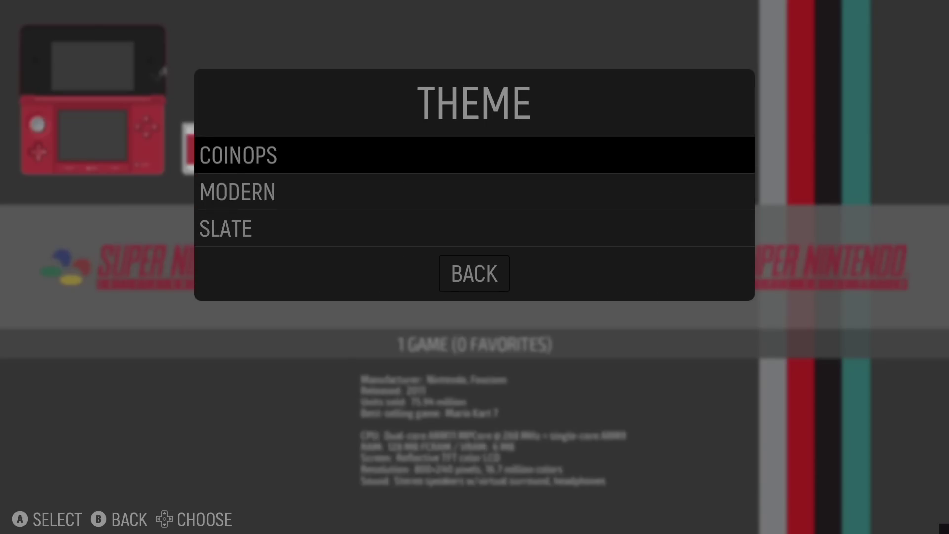
key("Return")
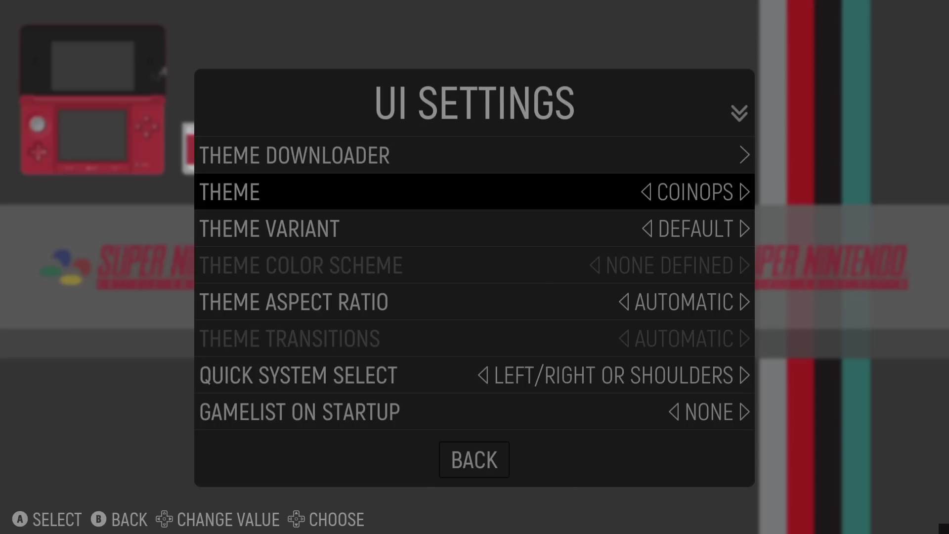
key("BackSpace")
key("BackSpace")
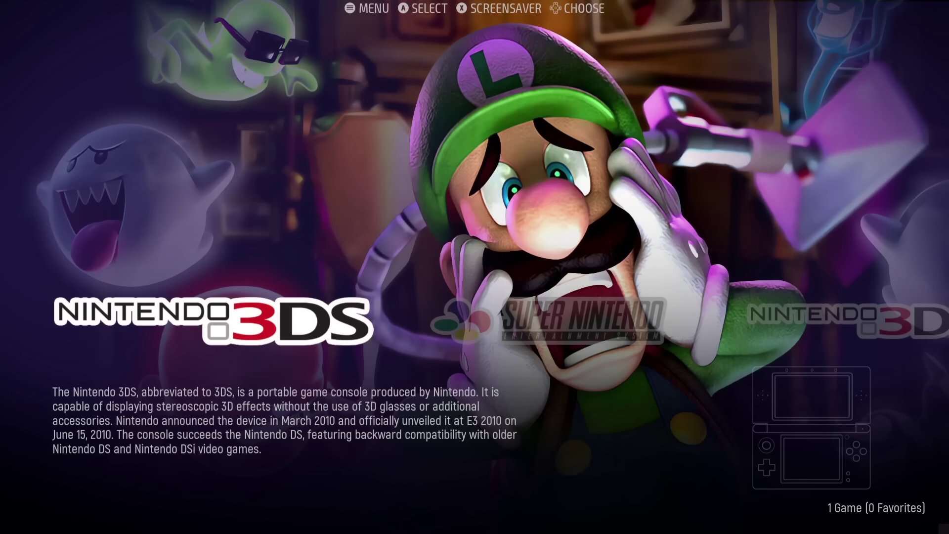
Set the Coinops theme's variant to Simple with Cover Art in the UI settings and return to the system view.
key("Escape")
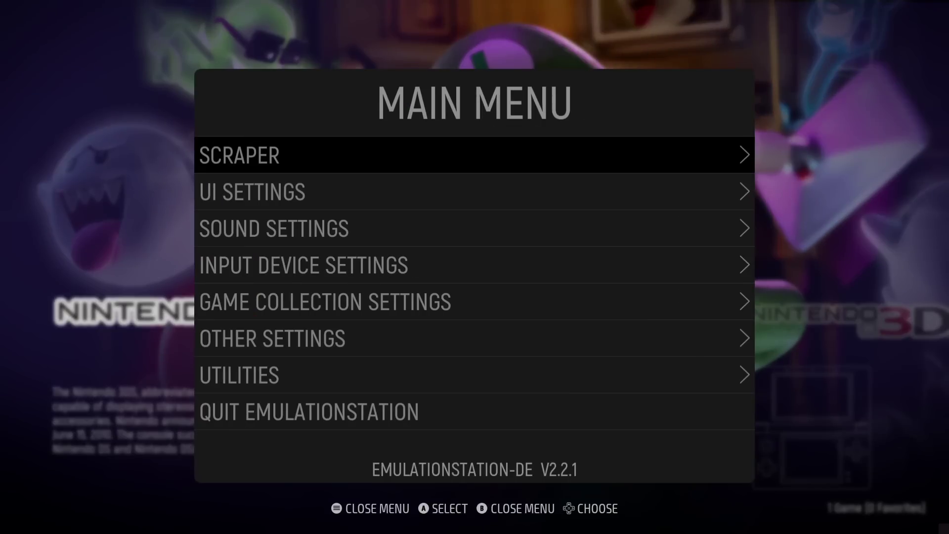
key("Down")
key("Return")
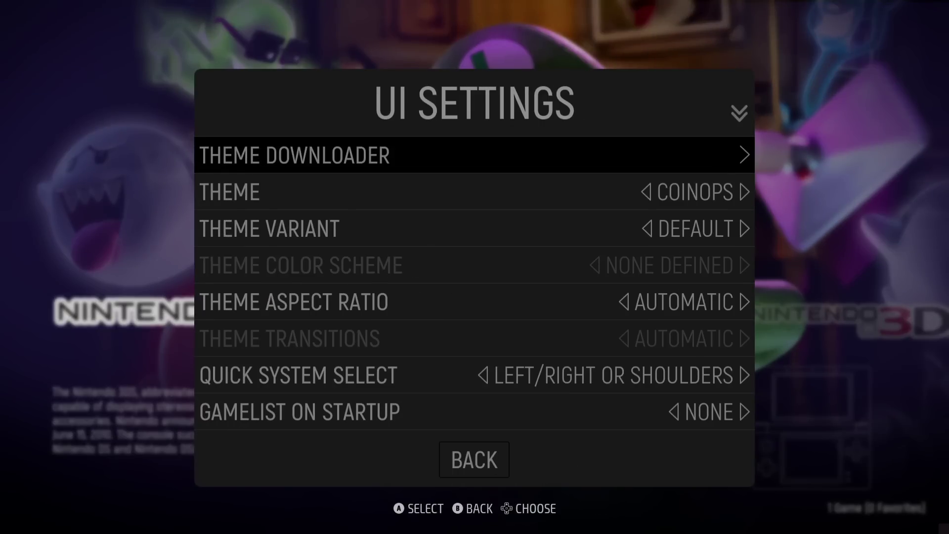
key("Down")
key("Down")
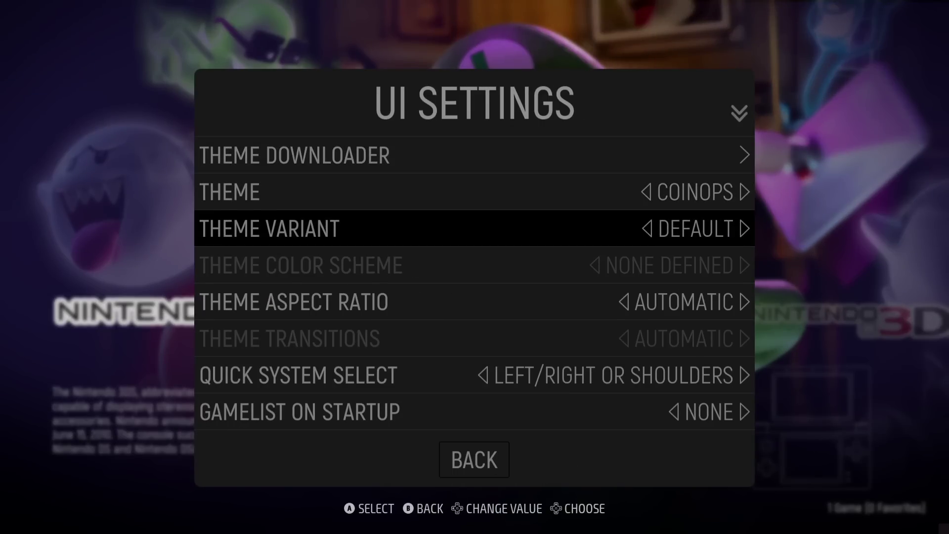
key("Return")
key("Down")
key("Down")
key("Down")
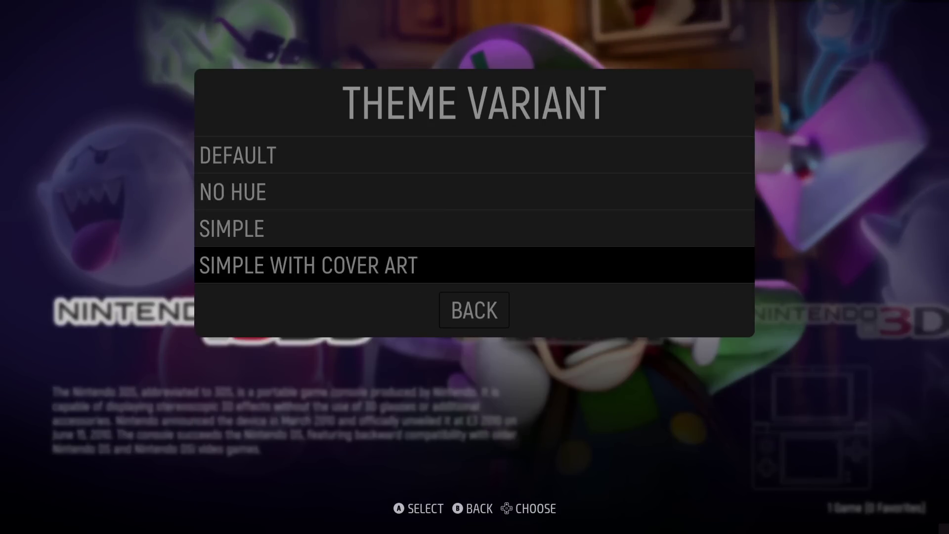
key("Up")
key("Up")
key("Down")
key("Down")
key("Return")
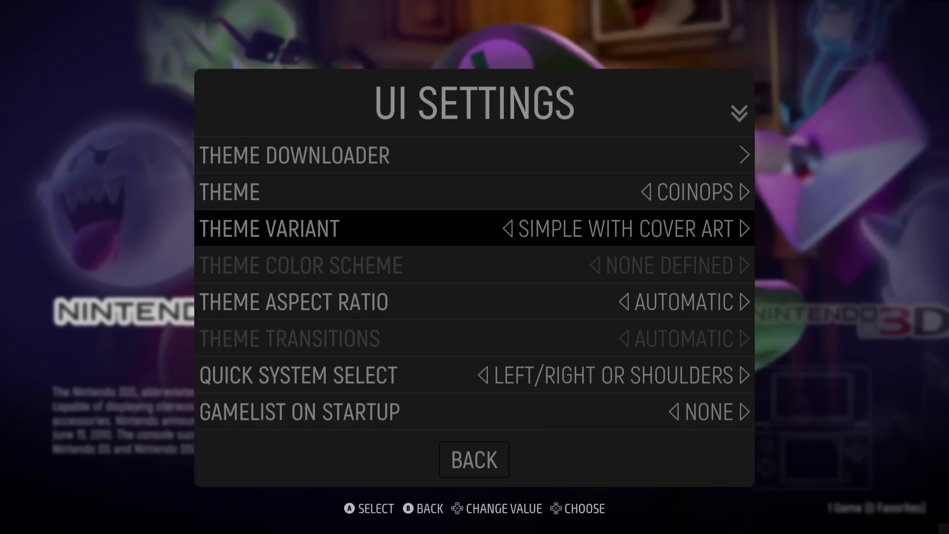
key("BackSpace")
key("BackSpace")
Switch to the Super Nintendo system and open its game list to view the new theme layout.
key("Right")
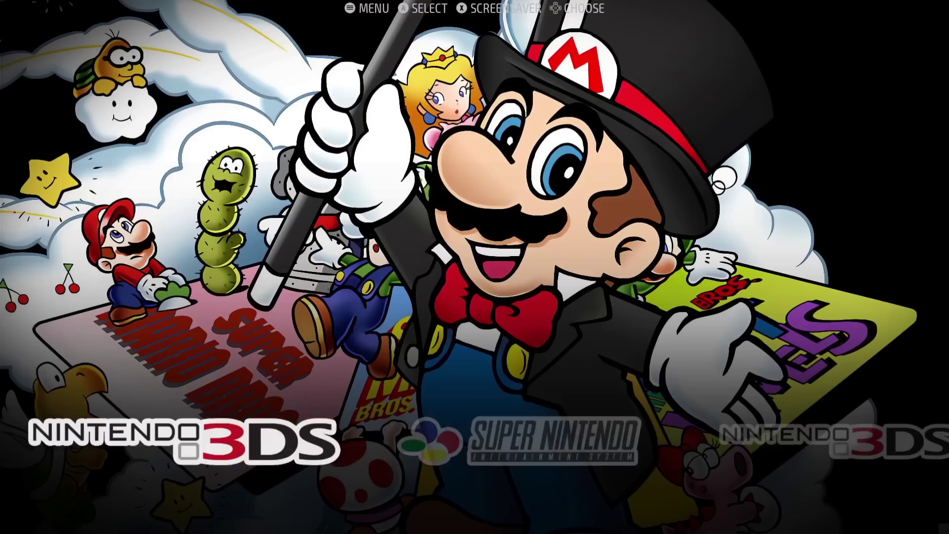
key("Return")
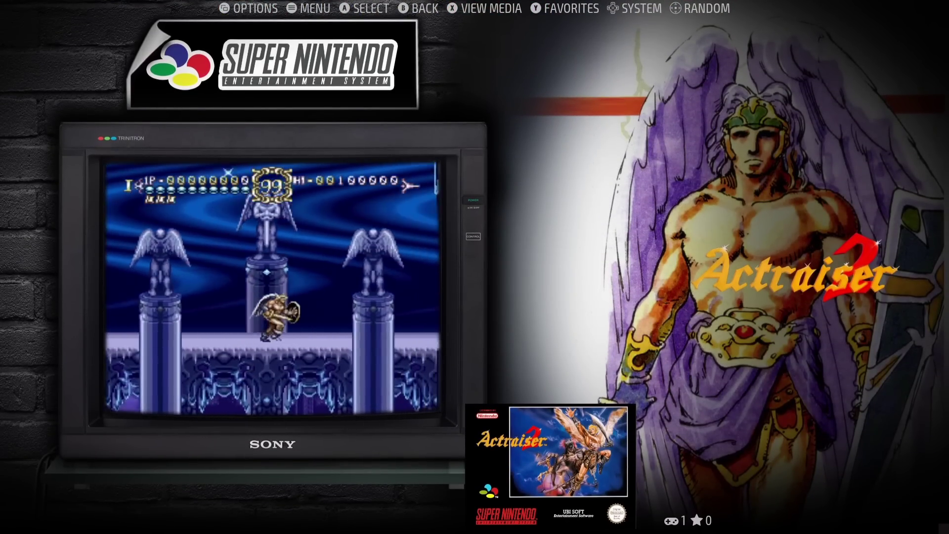
Leave the Super Nintendo game list, view the Nintendo 3DS game list and return to the system view.
key("BackSpace")
key("Left")
key("Return")
key("BackSpace")
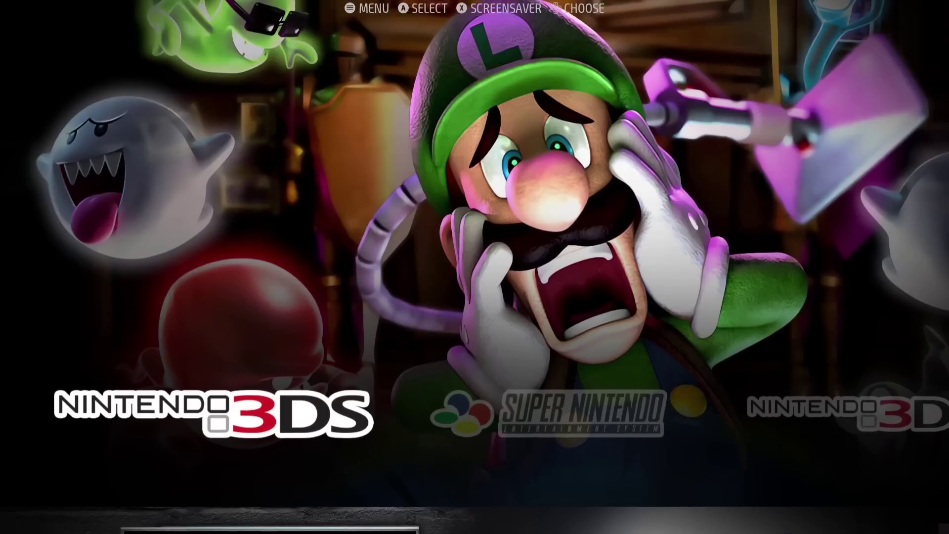
Quit EmulationStation from its main menu to get back to the file explorer.
key("Escape")
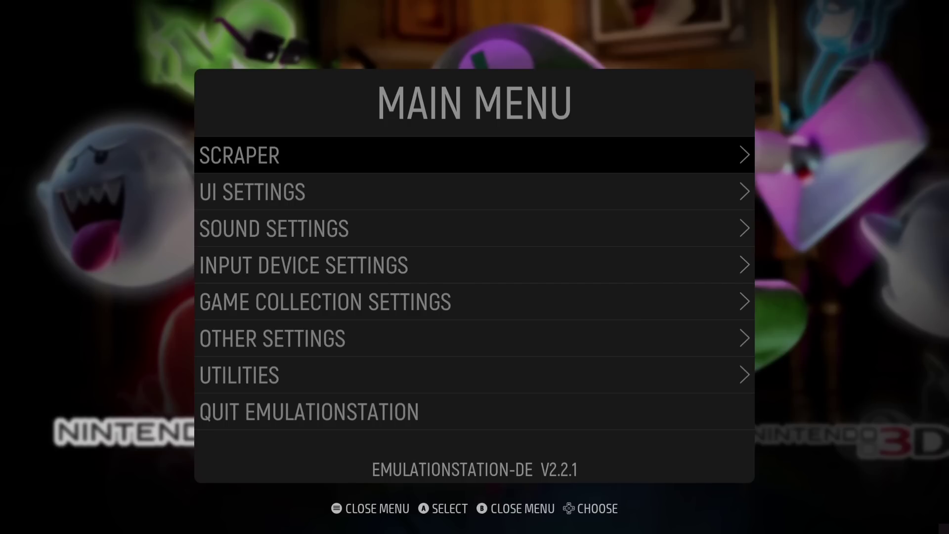
key("Down")
key("Down")
key("Down")
key("Down")
key("Down")
key("Down")
key("Down")
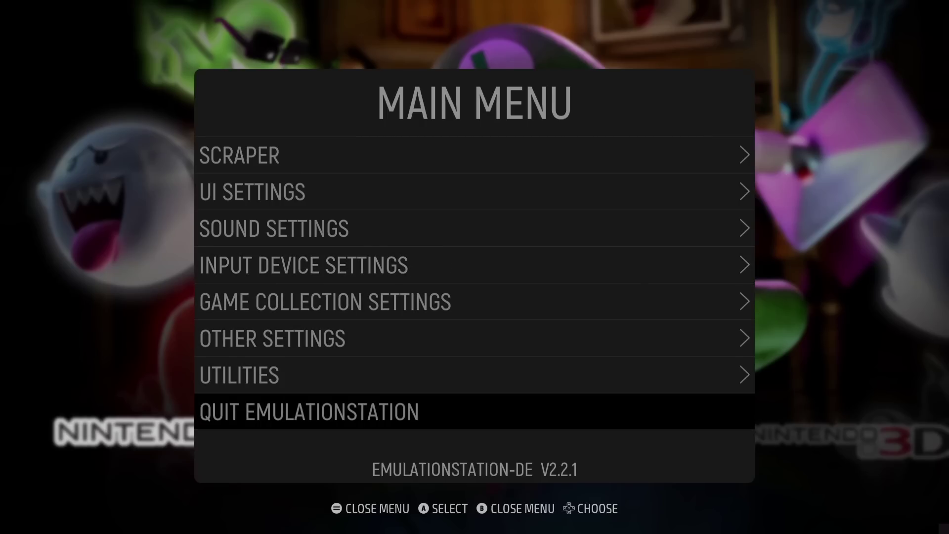
key("Return")
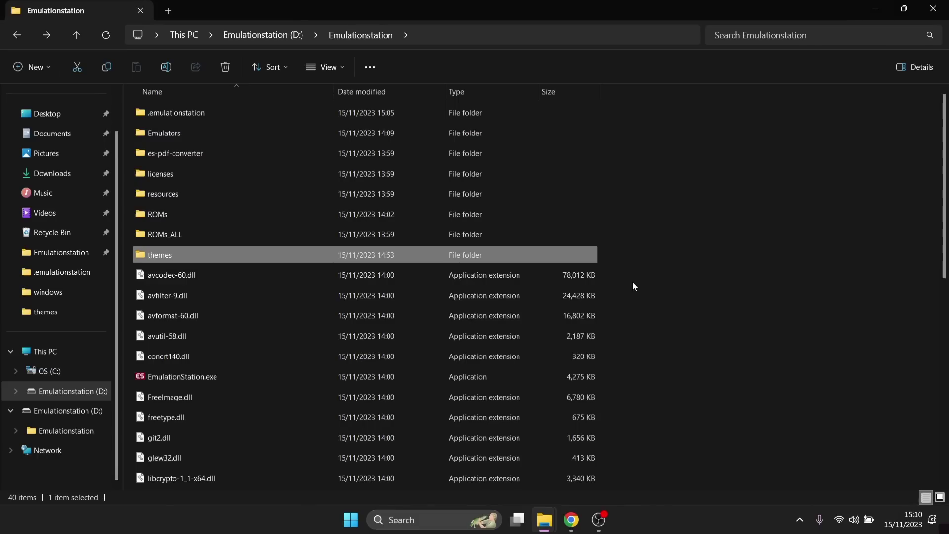
Open the themes folder, shrink its window to reveal the desktop, and briefly check the museum-es-de GitHub page in Chrome.
double_click(227, 257)
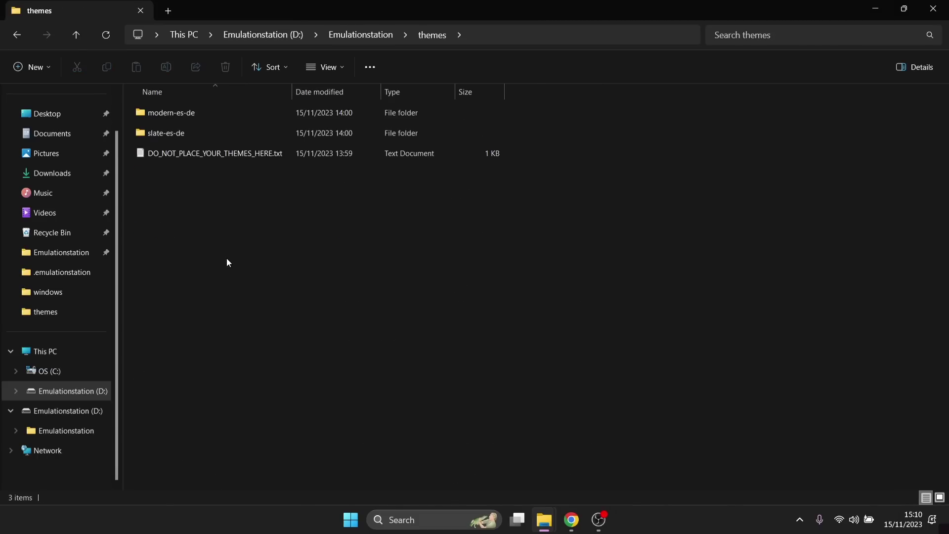
double_click(525, 2)
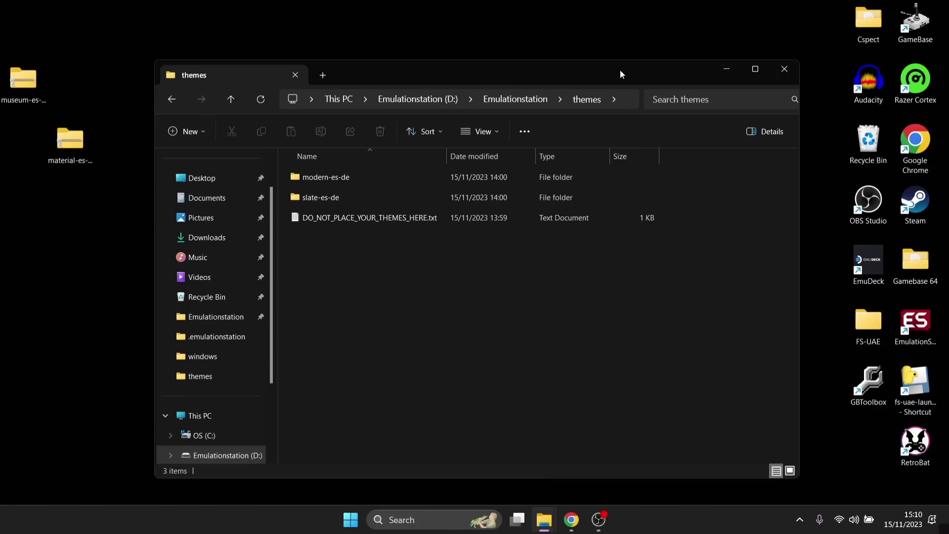
left_click(573, 527)
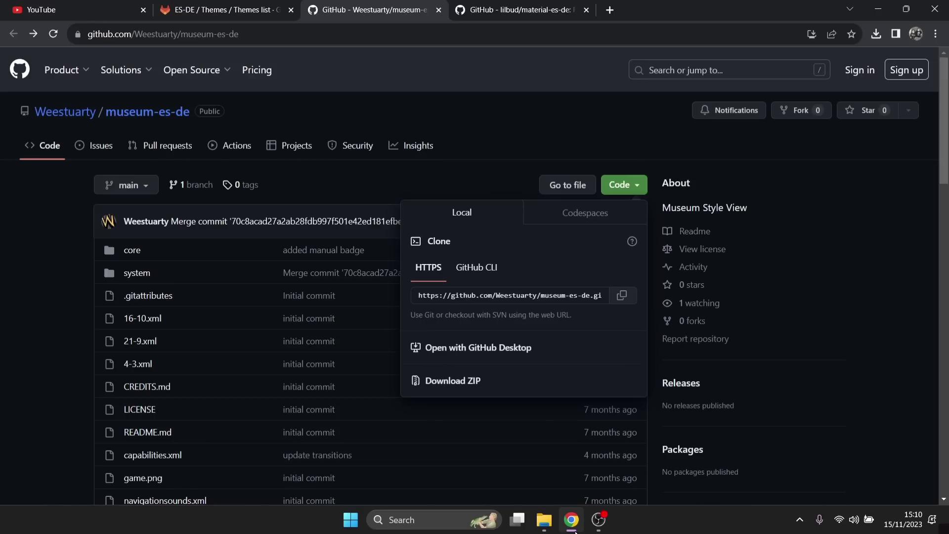
left_click(561, 147)
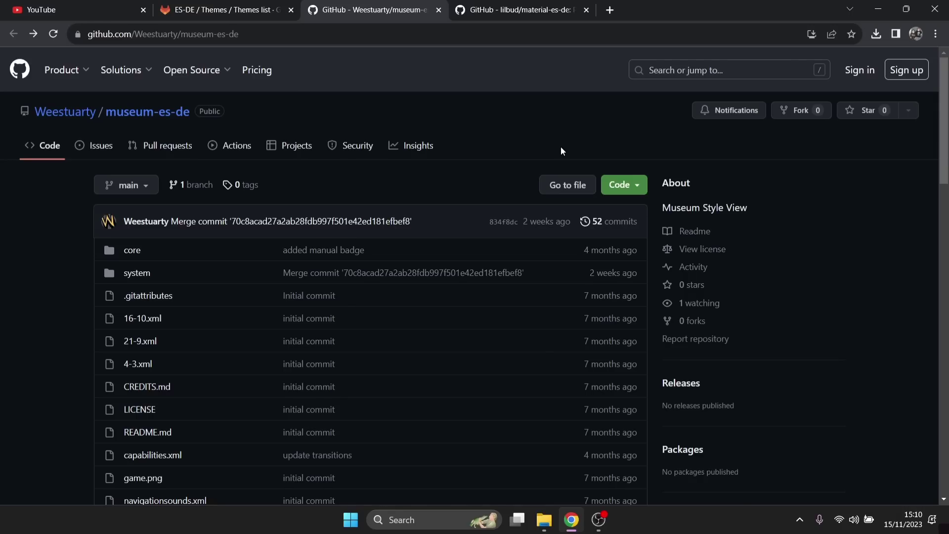
left_click(878, 9)
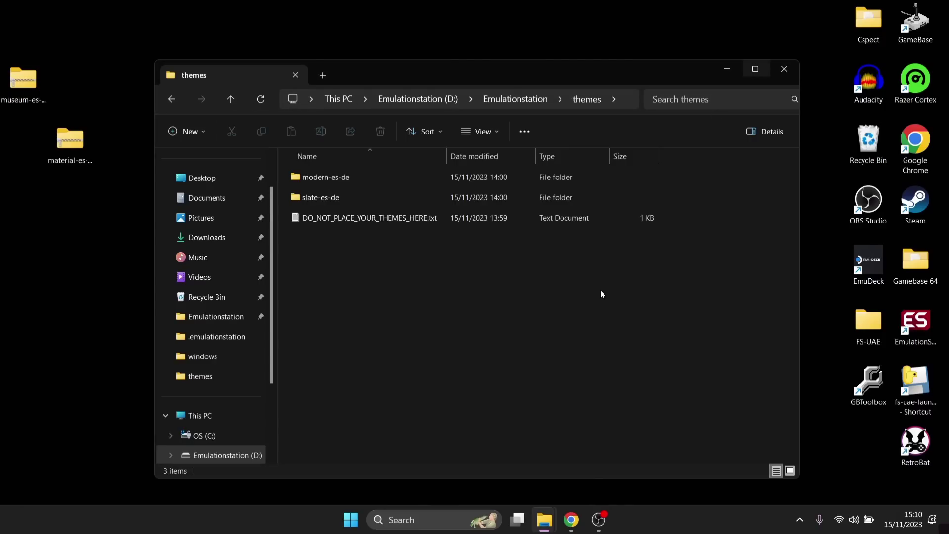
Open the museum-es-de zip from the desktop and copy its museum-es-de-main folder into the themes folder.
left_click(26, 87)
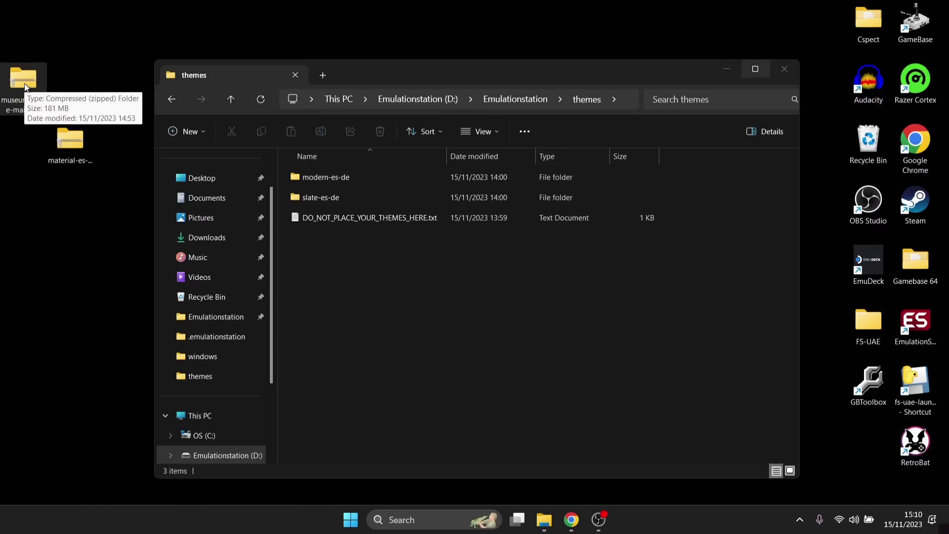
double_click(25, 87)
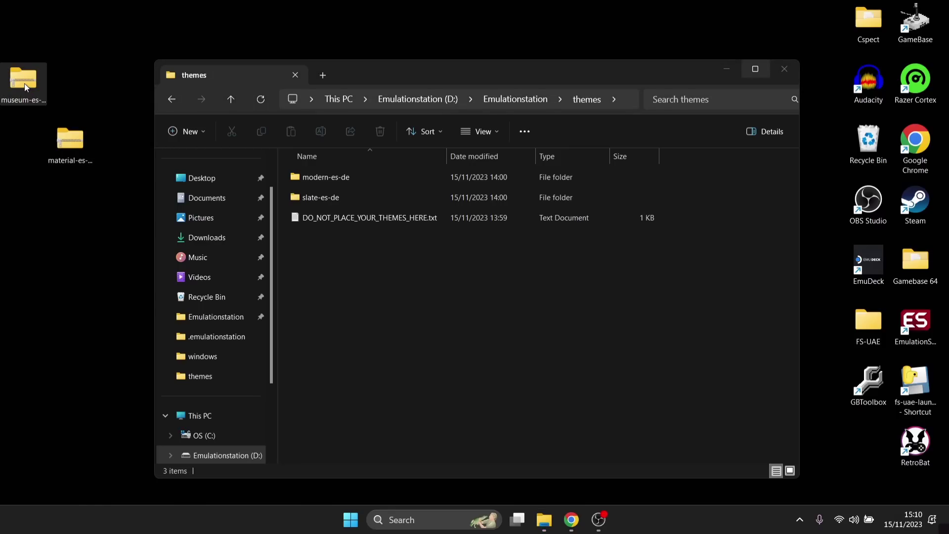
left_click_drag(557, 34, 828, 61)
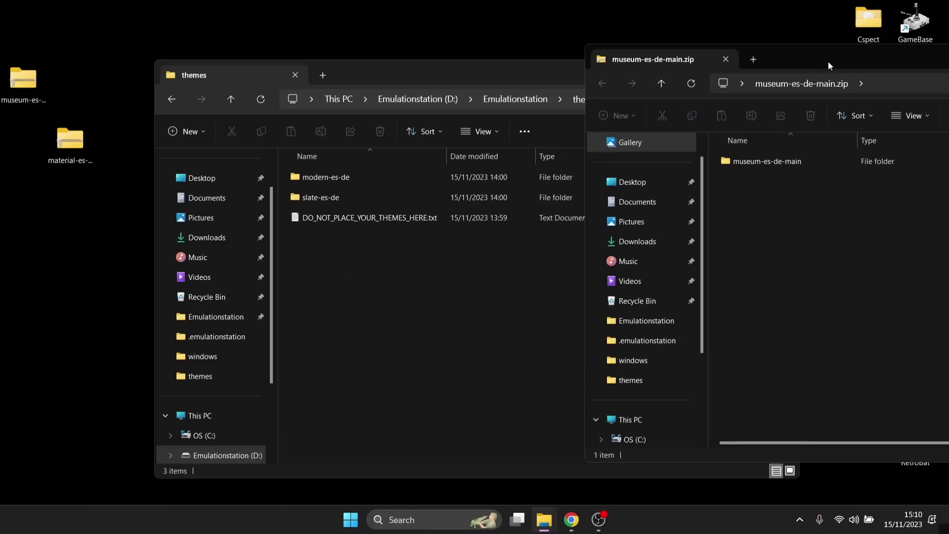
left_click(790, 166)
left_click_drag(790, 162, 481, 337)
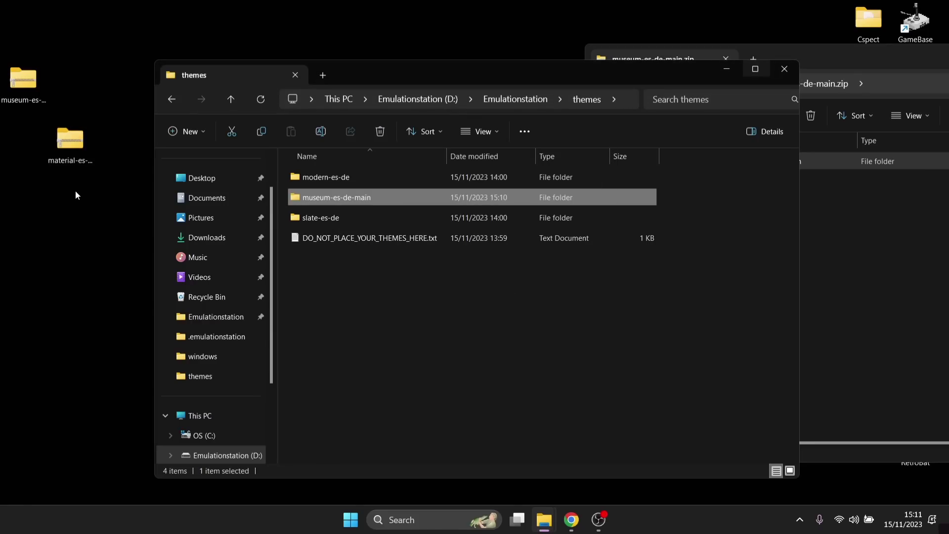
Open the material-es-de zip from the desktop and copy its material-es-de-main folder into the themes folder.
double_click(73, 140)
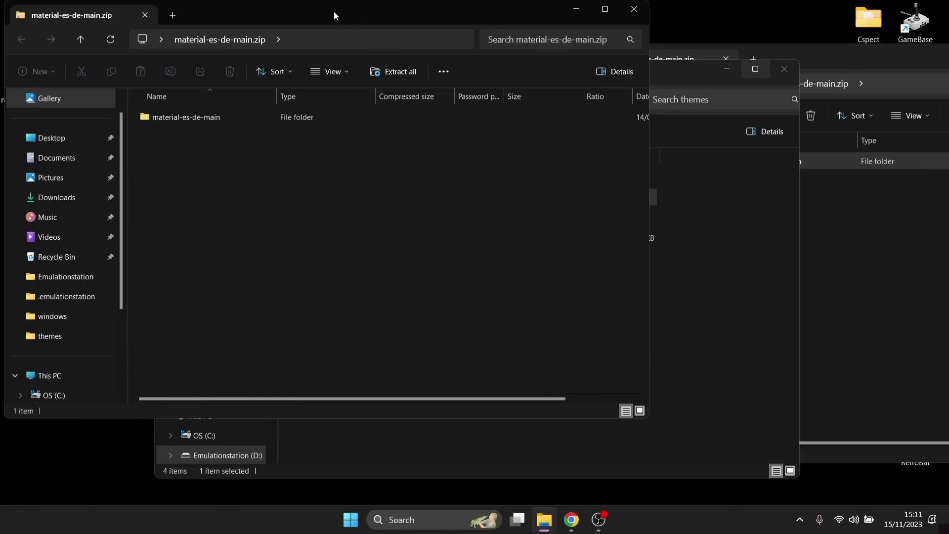
left_click_drag(304, 13, 817, 54)
left_click_drag(675, 156, 369, 346)
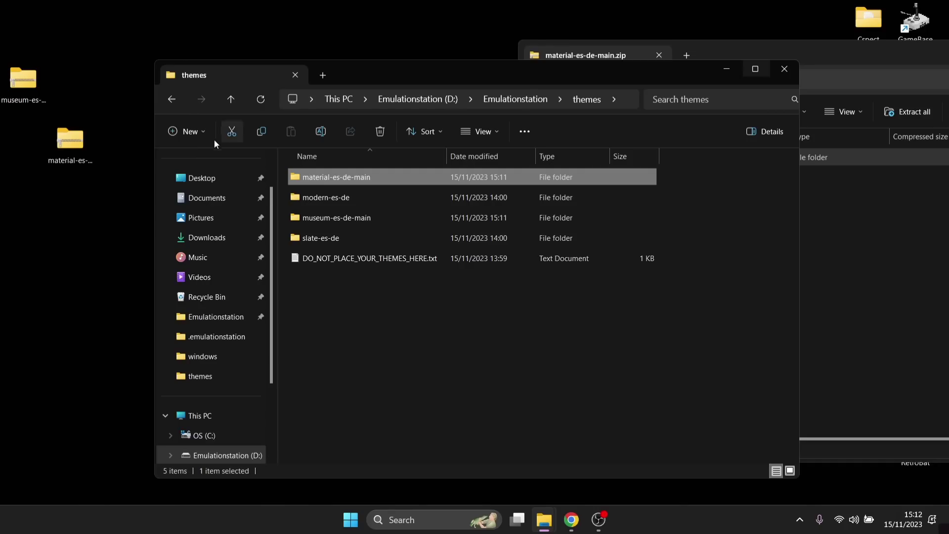
Go back to the Emulationstation folder, launch EmulationStation.exe and open the UI settings.
left_click(174, 101)
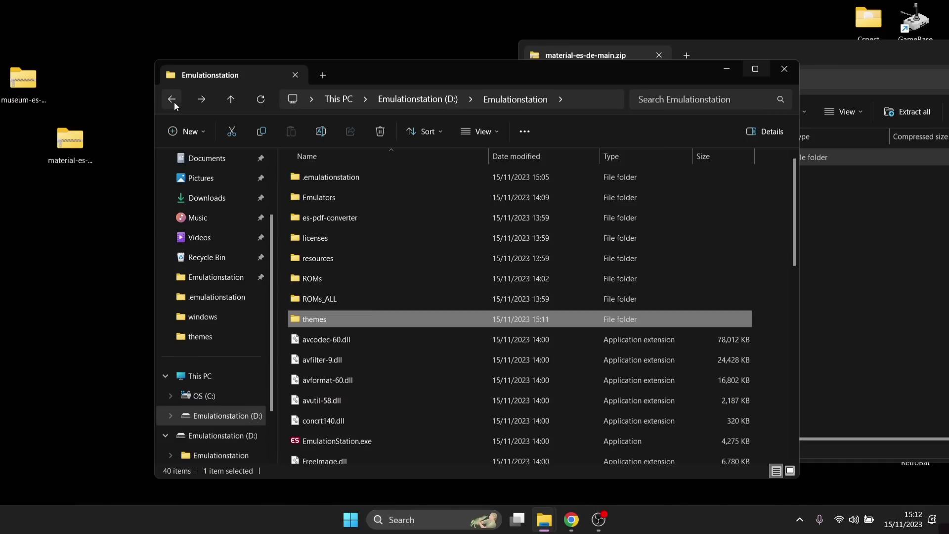
double_click(489, 436)
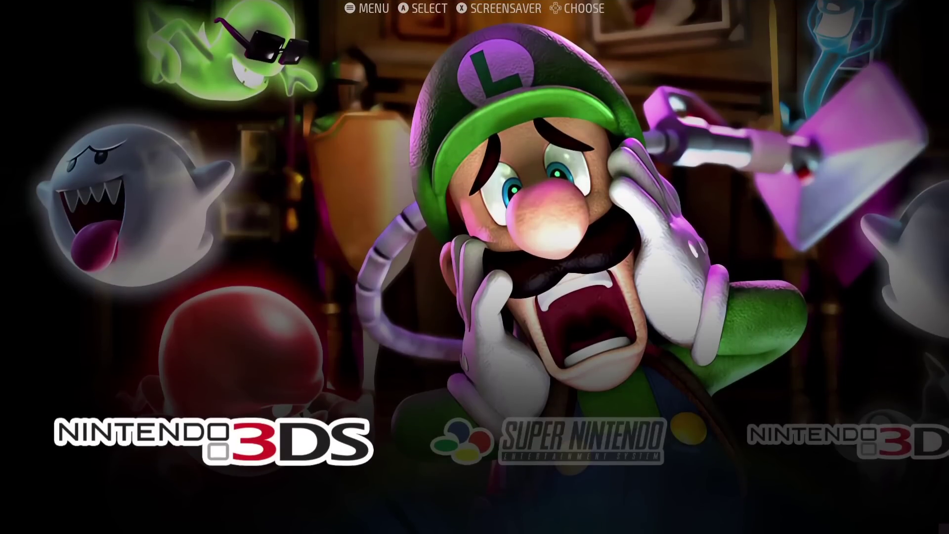
key("Escape")
key("Down")
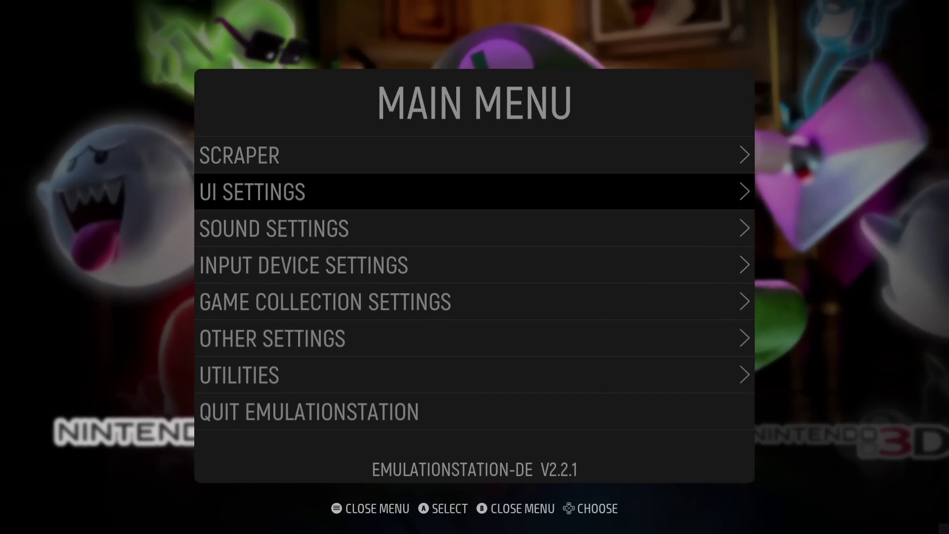
key("Return")
Set the theme to Museum, return to the system view and browse to Super Nintendo and back.
key("Down")
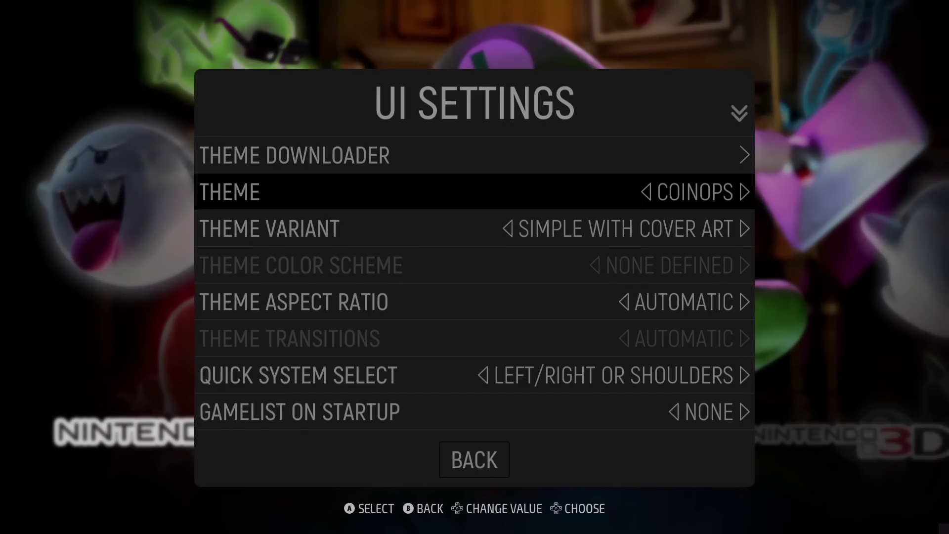
key("Return")
key("Down")
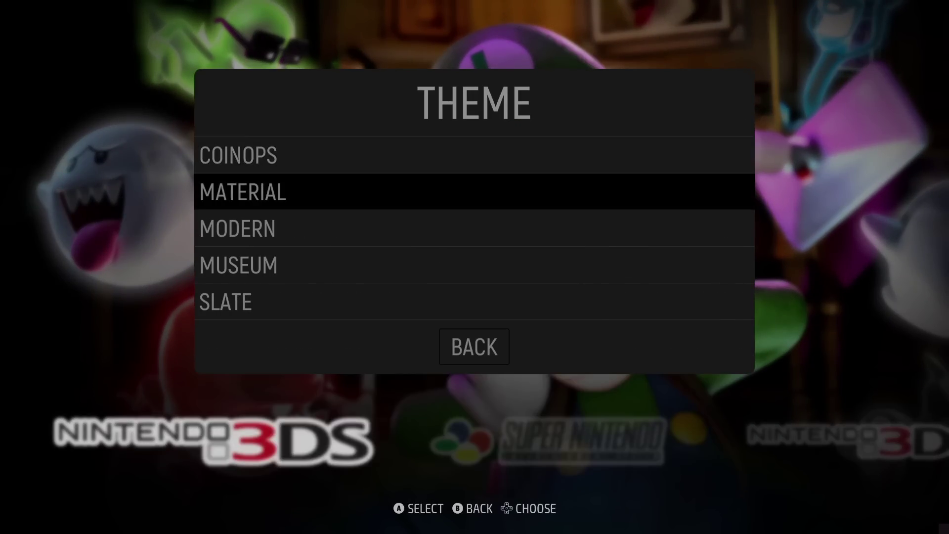
key("Down")
key("Down")
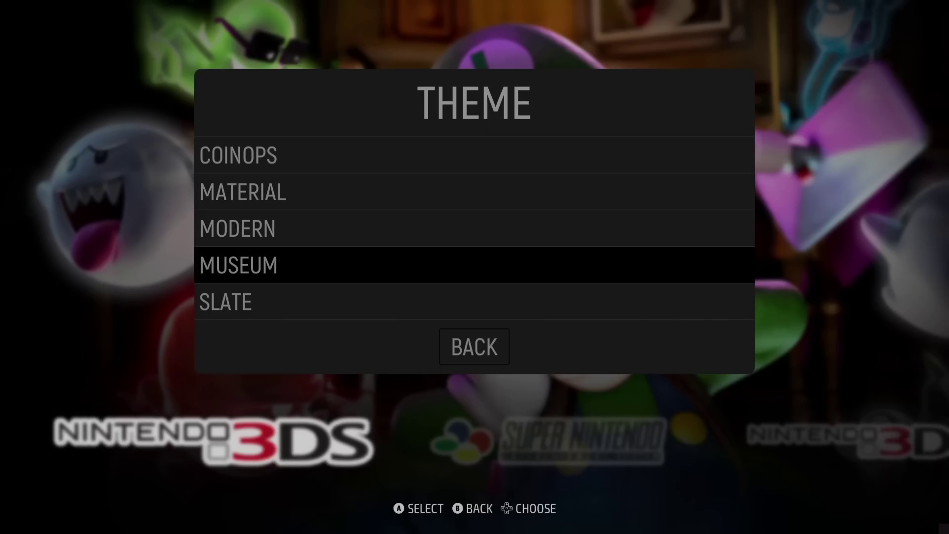
key("Return")
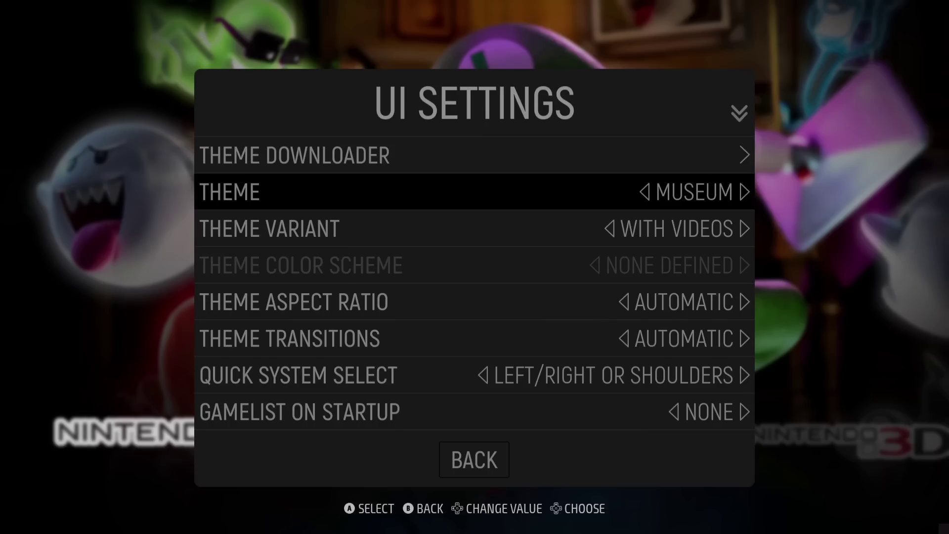
key("BackSpace")
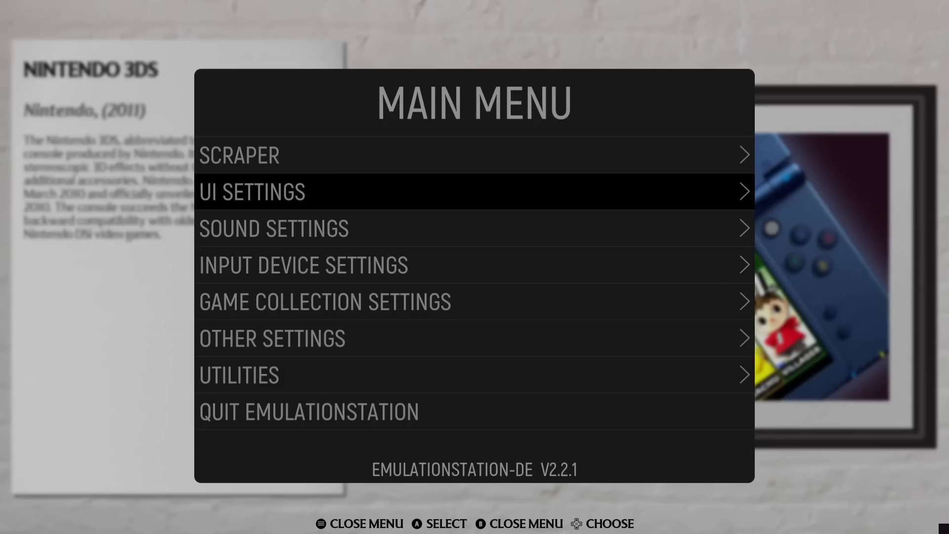
key("BackSpace")
key("Right")
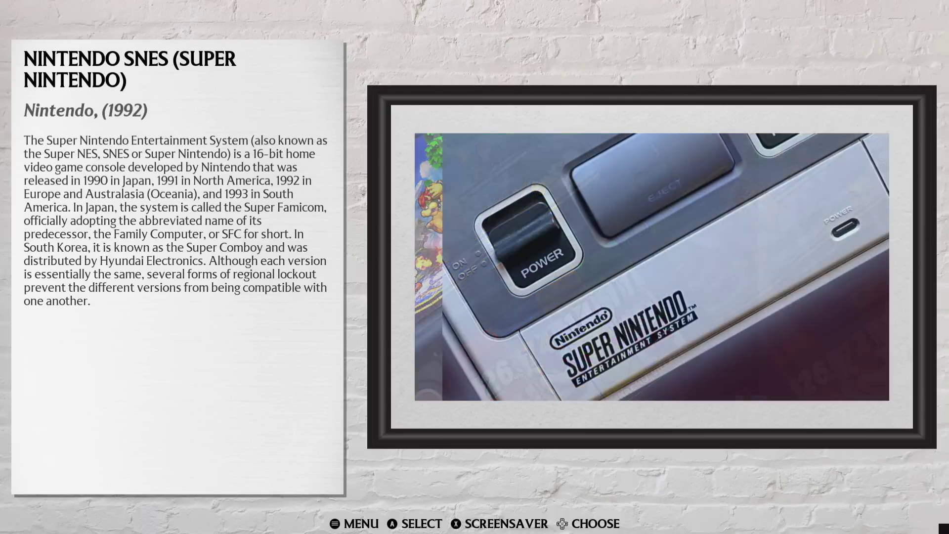
key("Left")
Change the theme to Material in the UI settings and browse through the systems in the system view.
key("Escape")
key("Down")
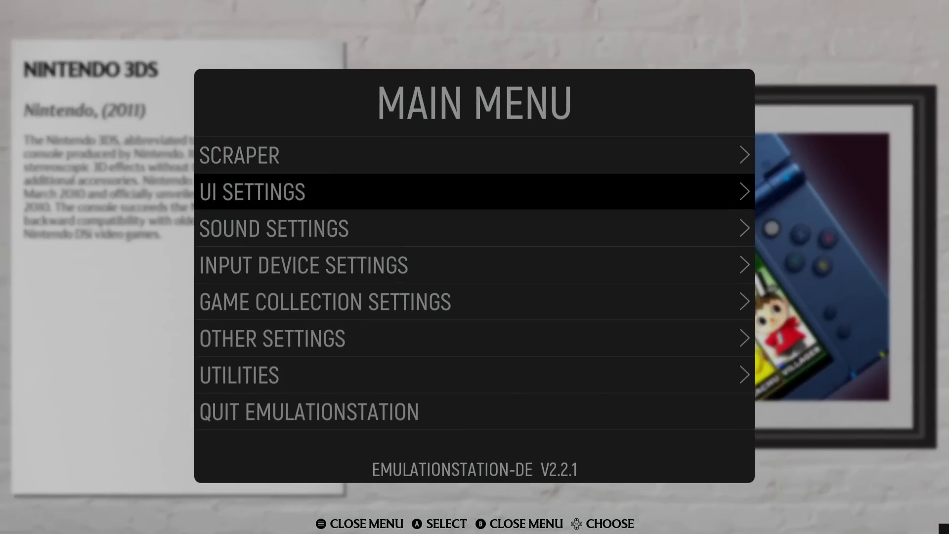
key("Return")
key("Down")
key("Return")
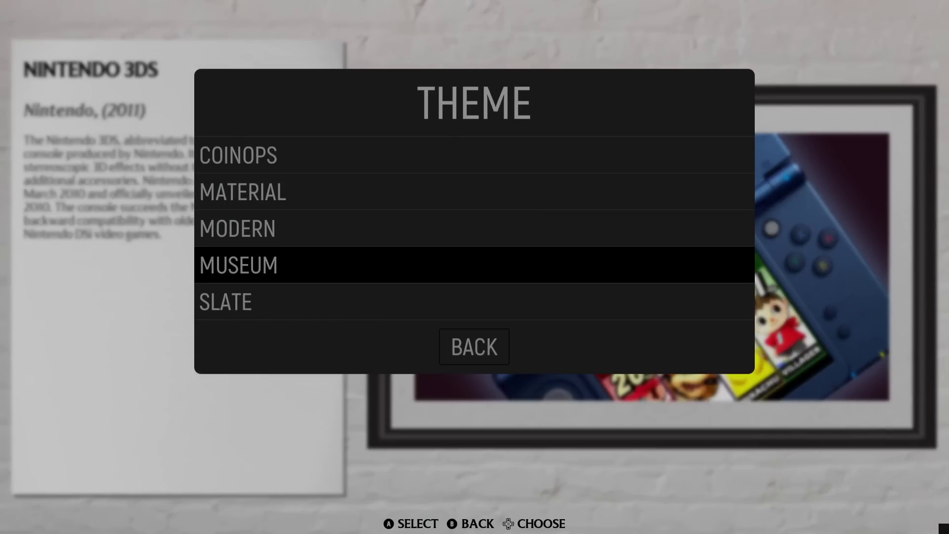
key("Up")
key("Up")
key("Return")
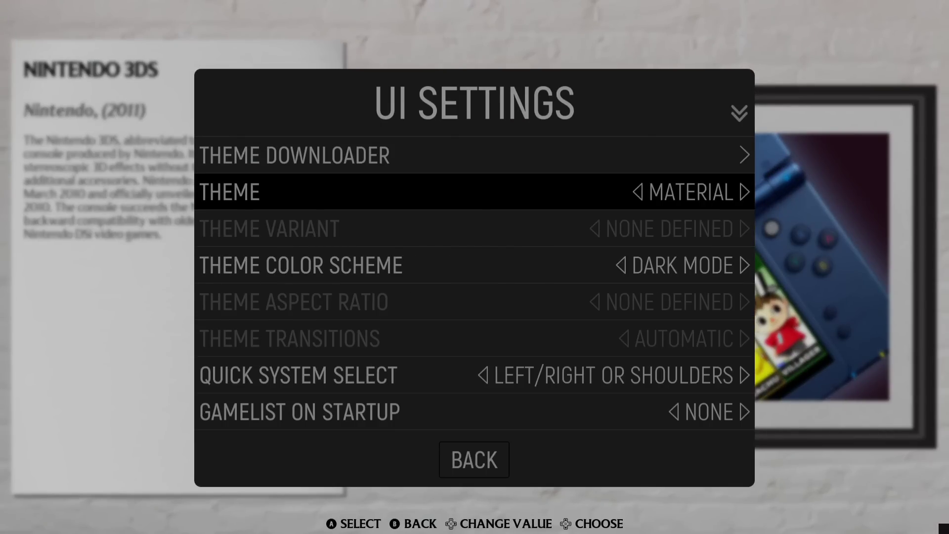
key("Escape")
key("Escape")
key("Right")
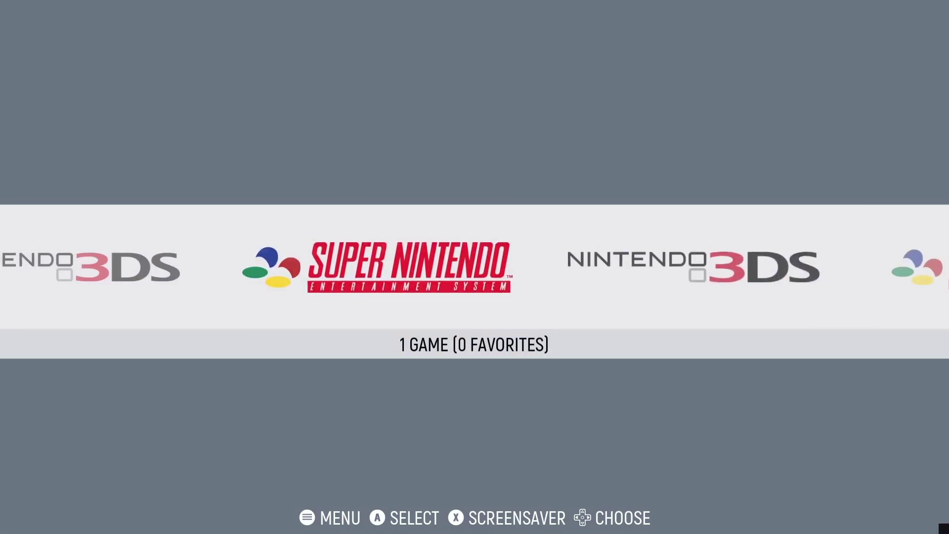
key("Right")
key("Right")
Cycle through the Material theme's color schemes, including Light Mode, in the UI settings and leave the settings.
key("Escape")
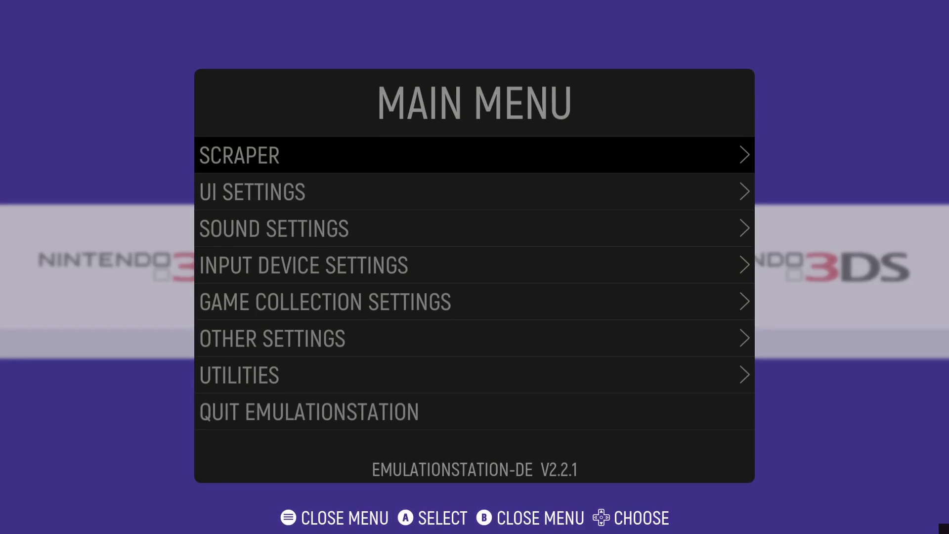
key("Down")
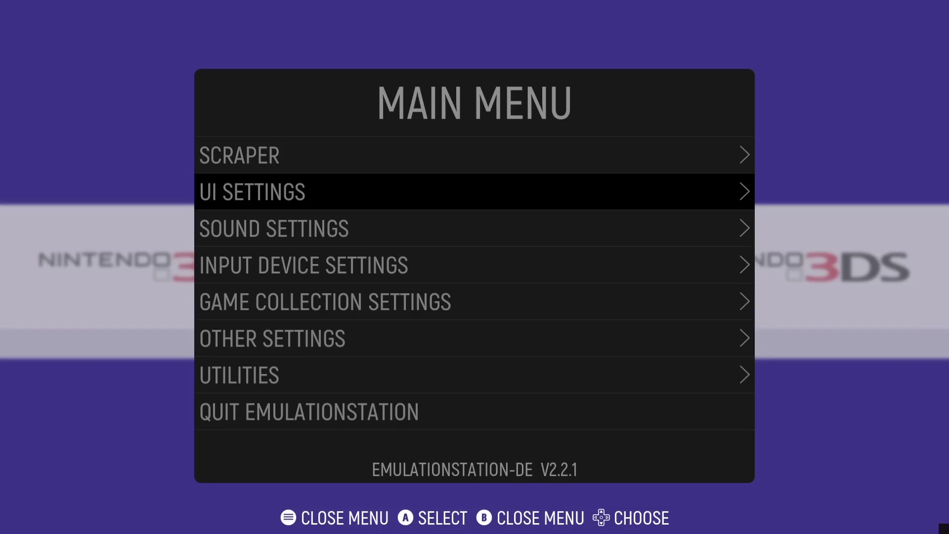
key("Return")
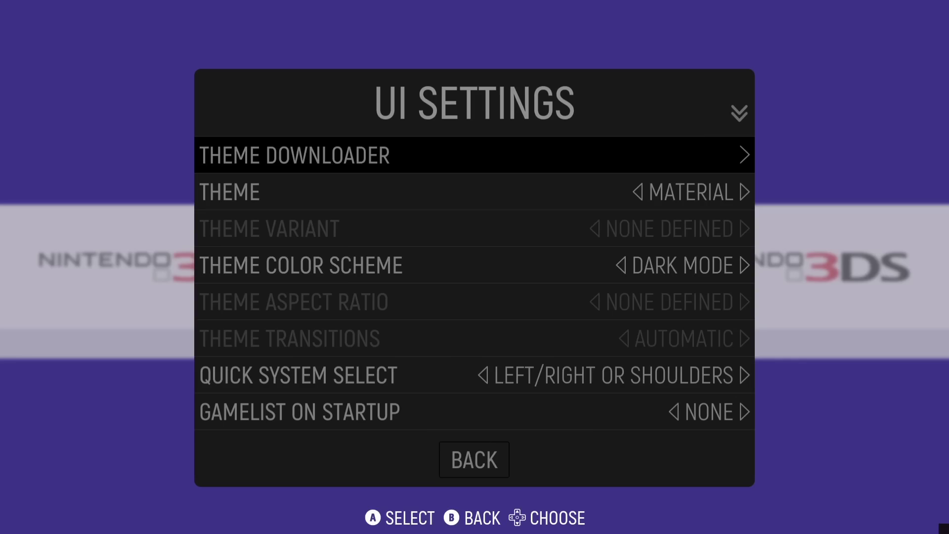
key("Down")
key("Down")
key("Right")
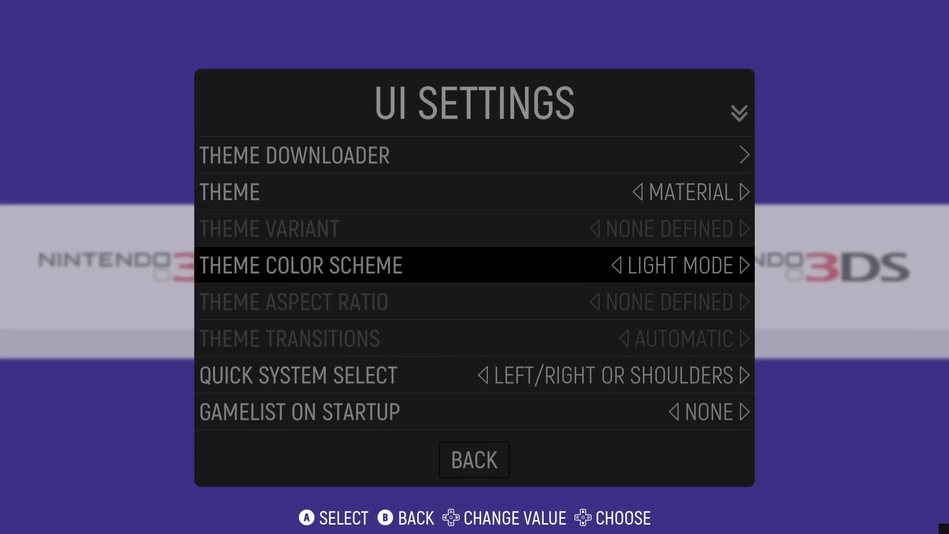
key("Right")
key("Right")
key("Right")
key("Right")
key("Escape")
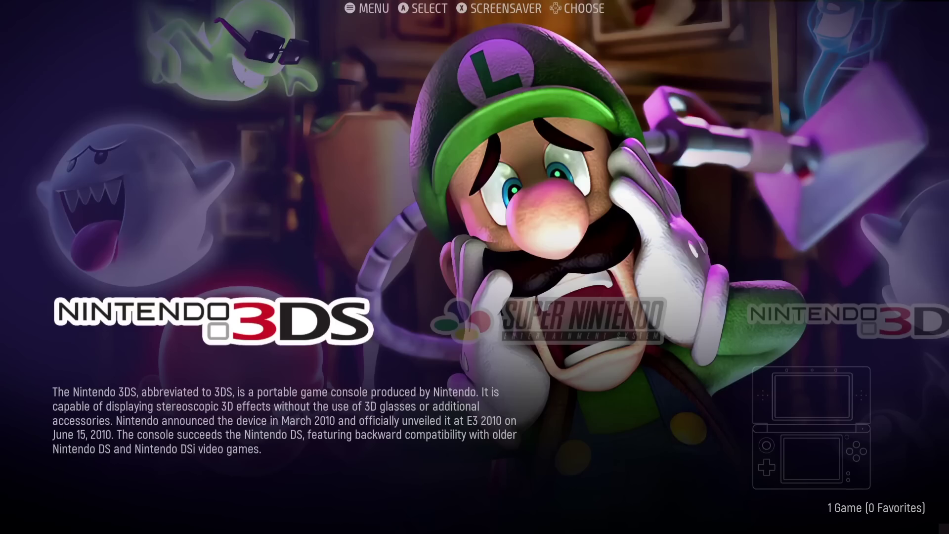
Browse from Nintendo 3DS to the Super Nintendo system and back to view the theme's system pages.
key("Right")
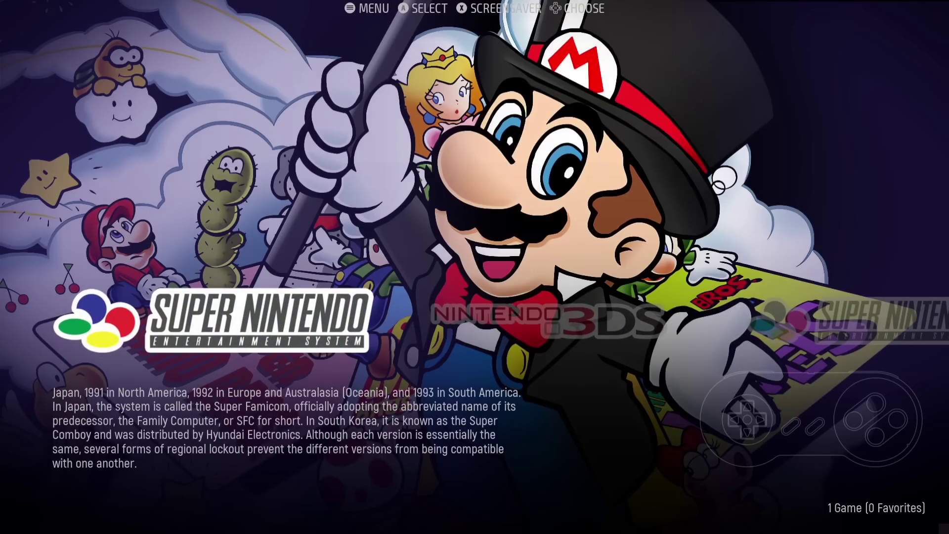
key("Left")
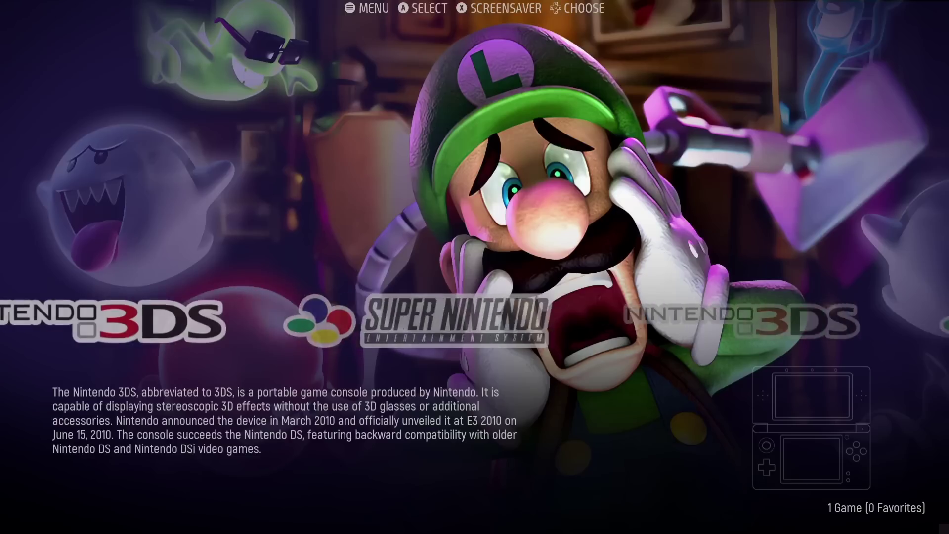
Open the list of alternative emulators for the snes system in the Other Settings of EmulationStation.
key("Right")
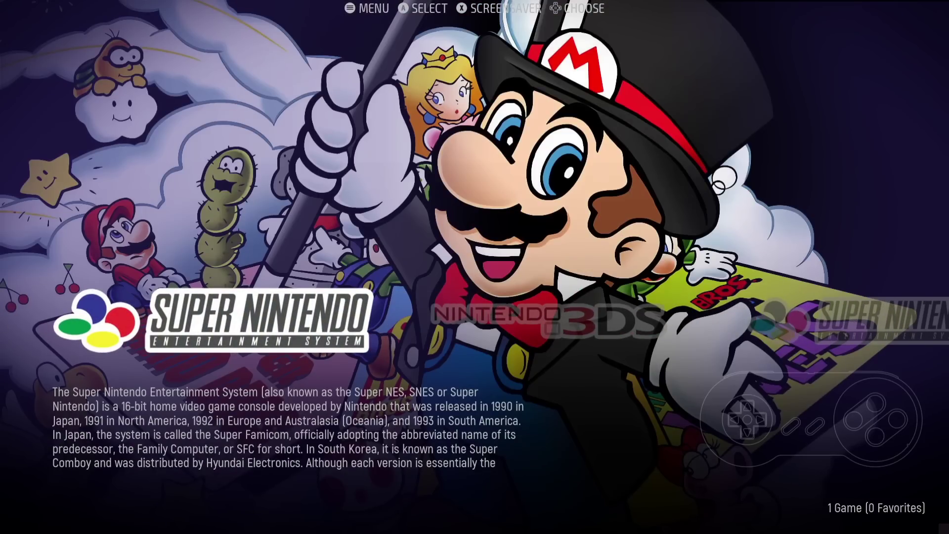
key("Escape")
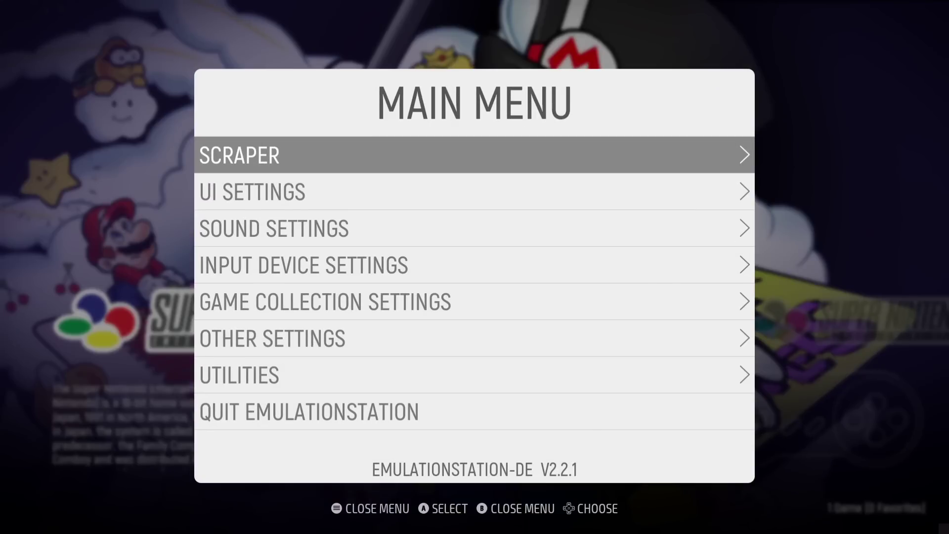
key("Down")
key("Down")
key("Down")
key("Down")
key("Down")
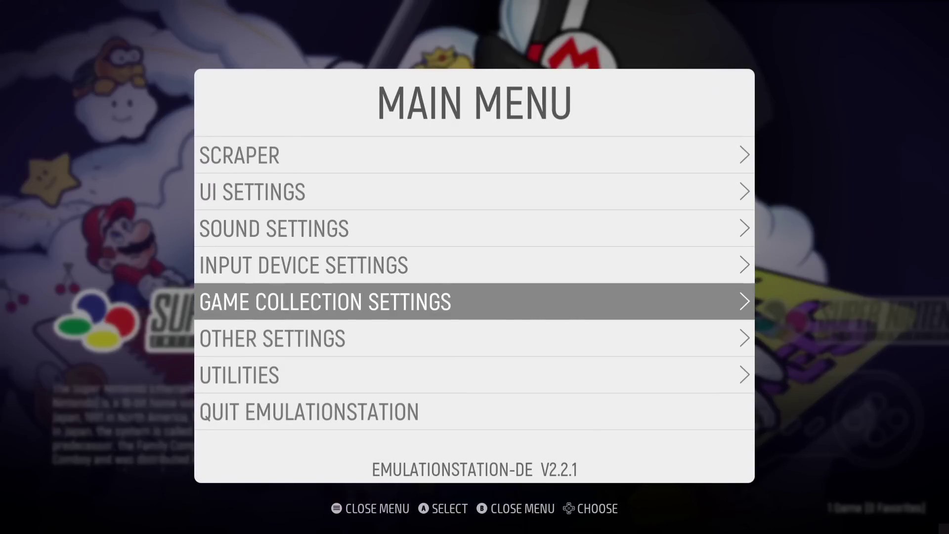
key("Return")
key("Return")
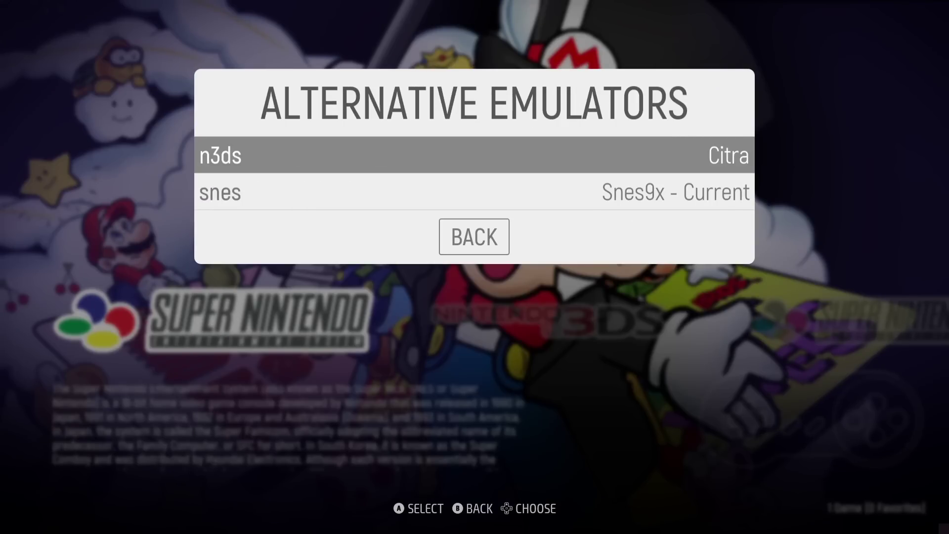
key("Down")
key("Return")
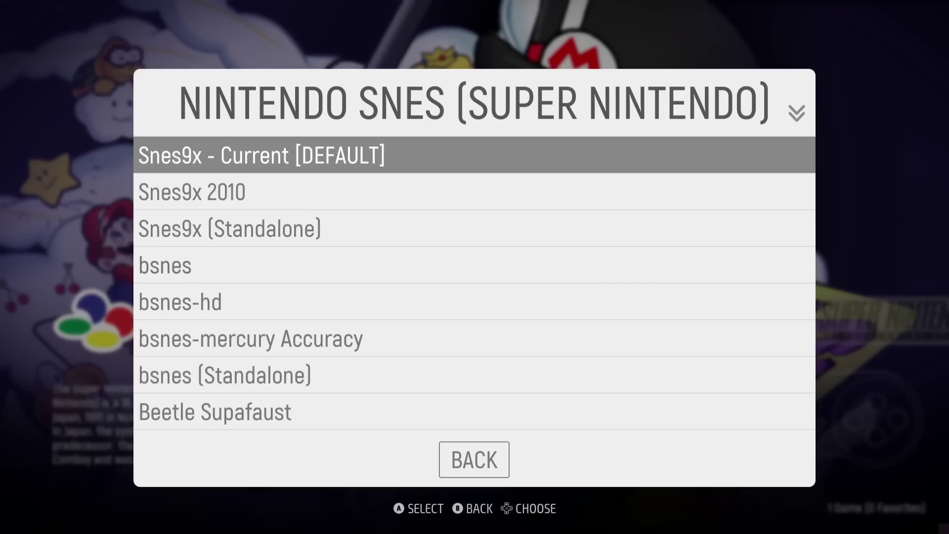
Look through the emulators offered for Super Nintendo, down to bsnes-hd and back to the default entry.
key("Down")
key("Down")
key("Down")
key("Down")
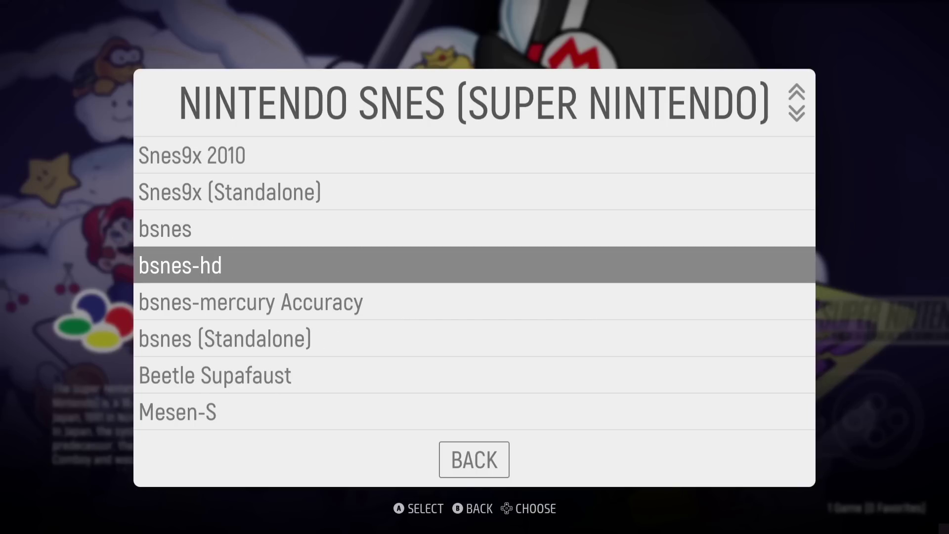
key("Up")
key("Up")
key("Up")
key("Up")
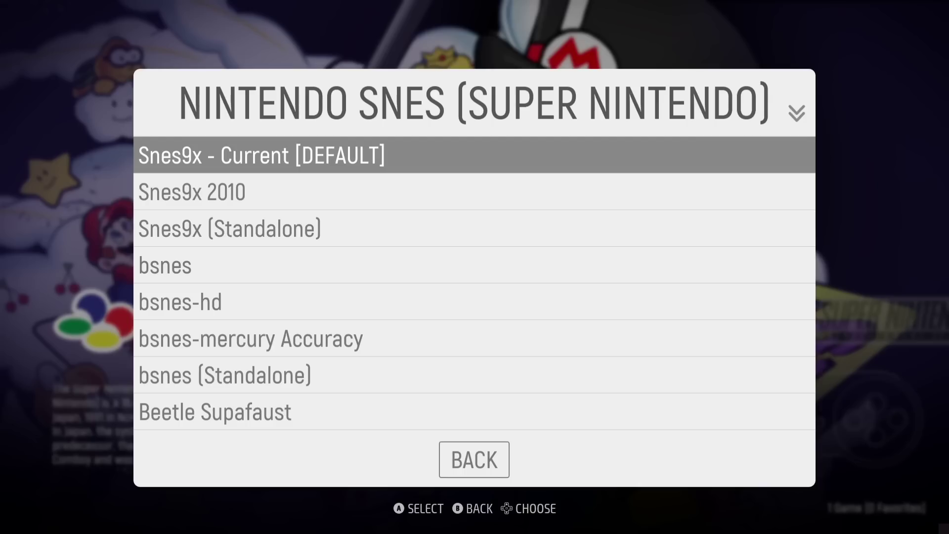
Set the alternative emulator for snes to bsnes and leave the settings.
key("Down")
key("Down")
key("Down")
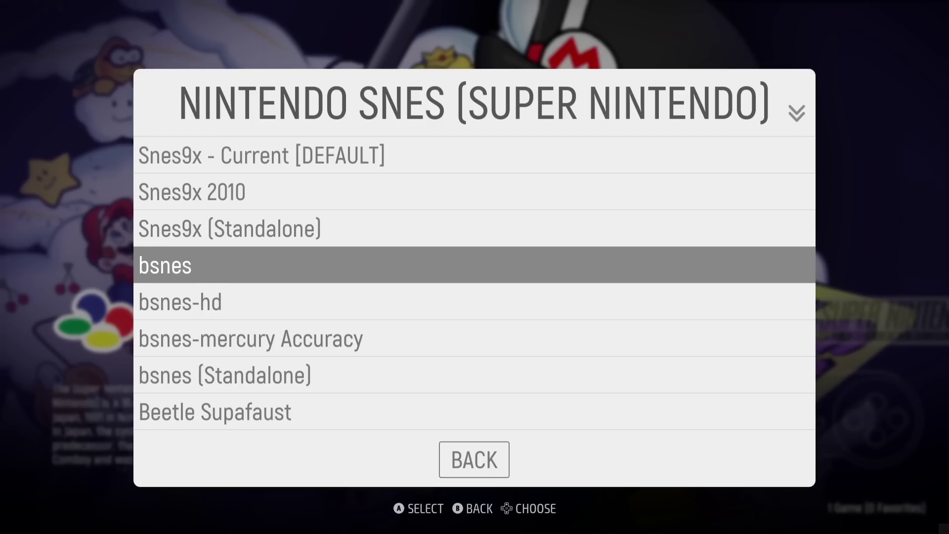
key("Return")
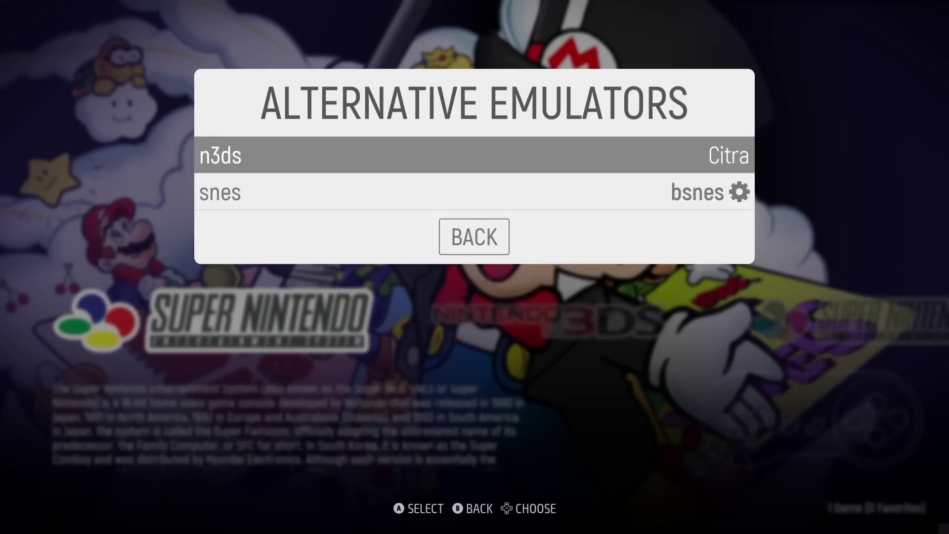
key("Down")
key("BackSpace")
key("BackSpace")
key("BackSpace")
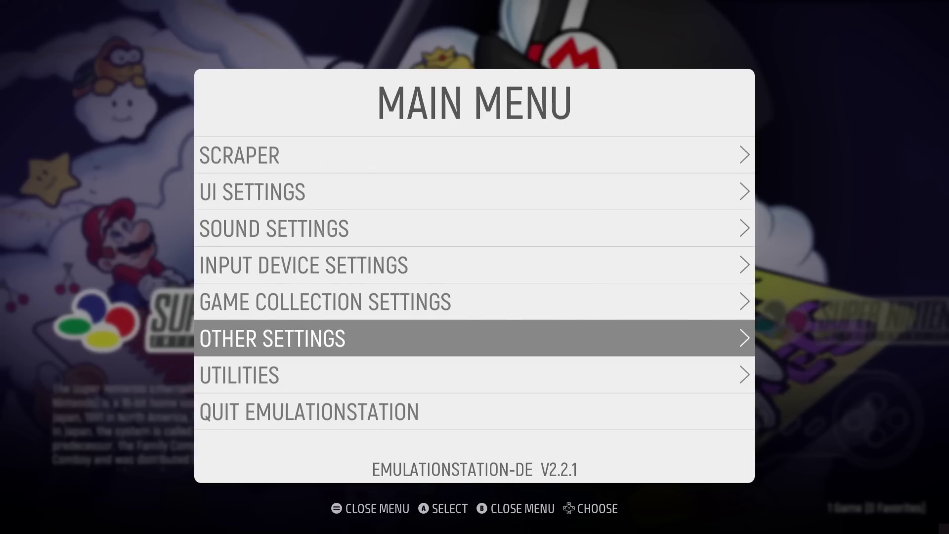
Try to launch ActRaiser 2 from the Super Nintendo game list, then return to the system view and move to Nintendo 3DS.
key("Return")
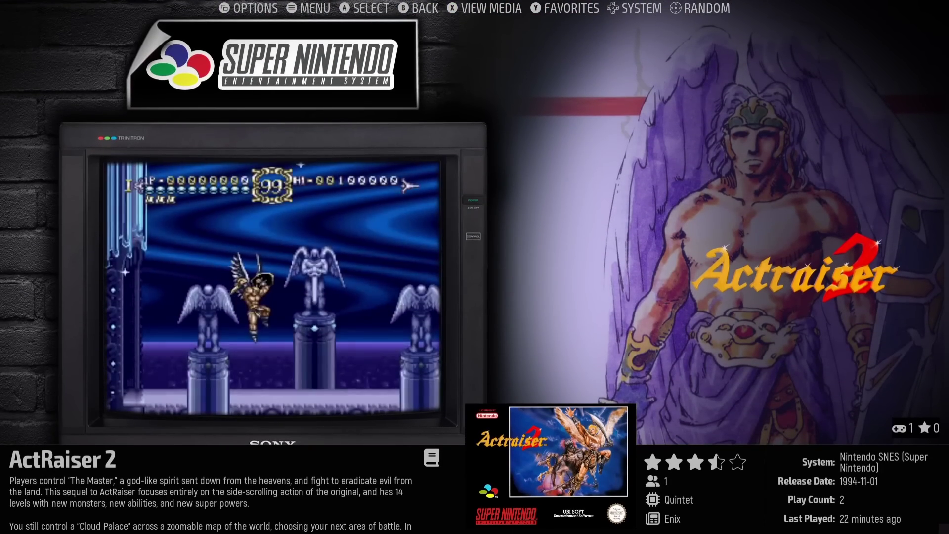
key("Return")
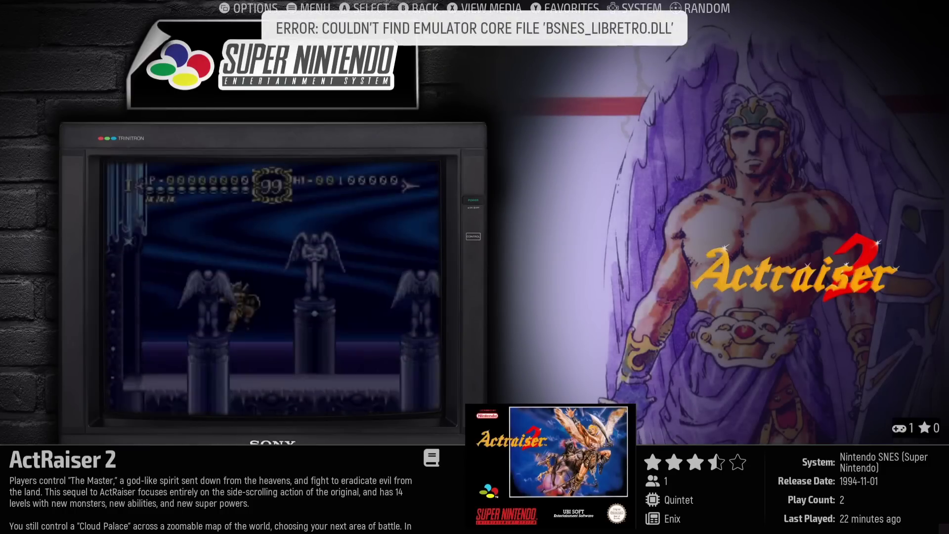
key("BackSpace")
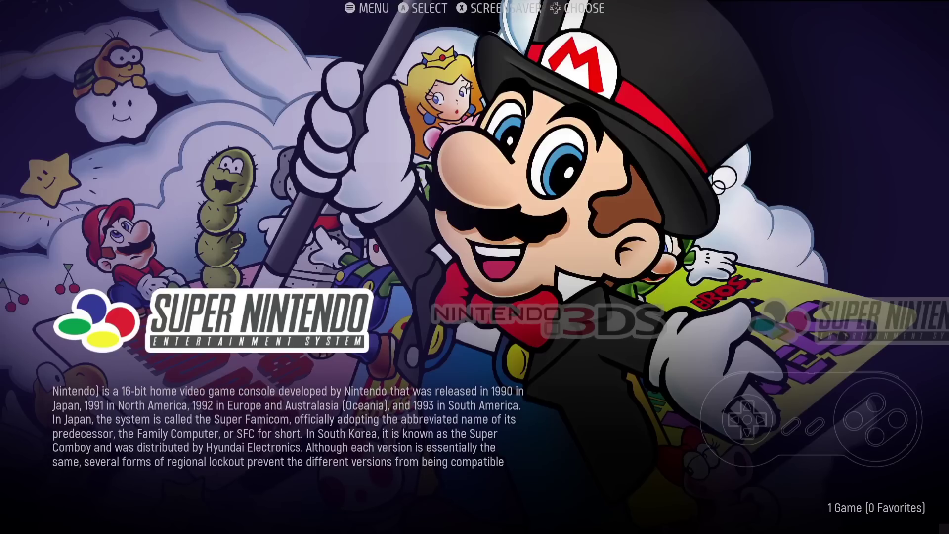
key("Right")
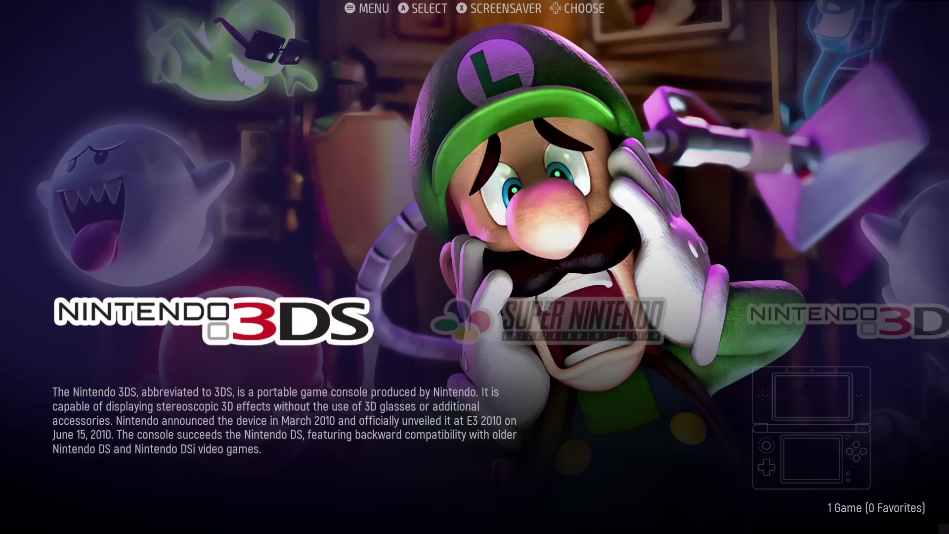
Quit EmulationStation and confirm the exit.
key("Escape")
key("Down")
key("Down")
key("Down")
key("Down")
key("Down")
key("Down")
key("Down")
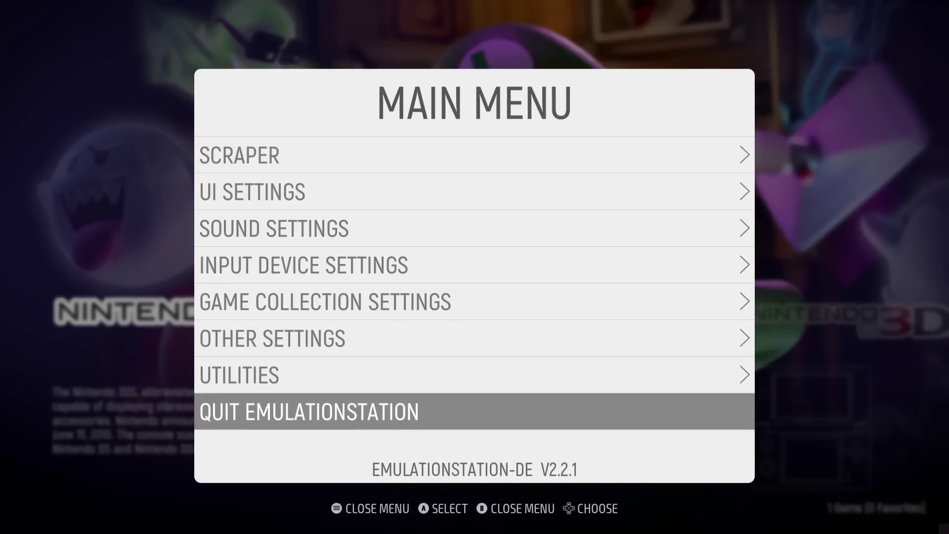
key("Return")
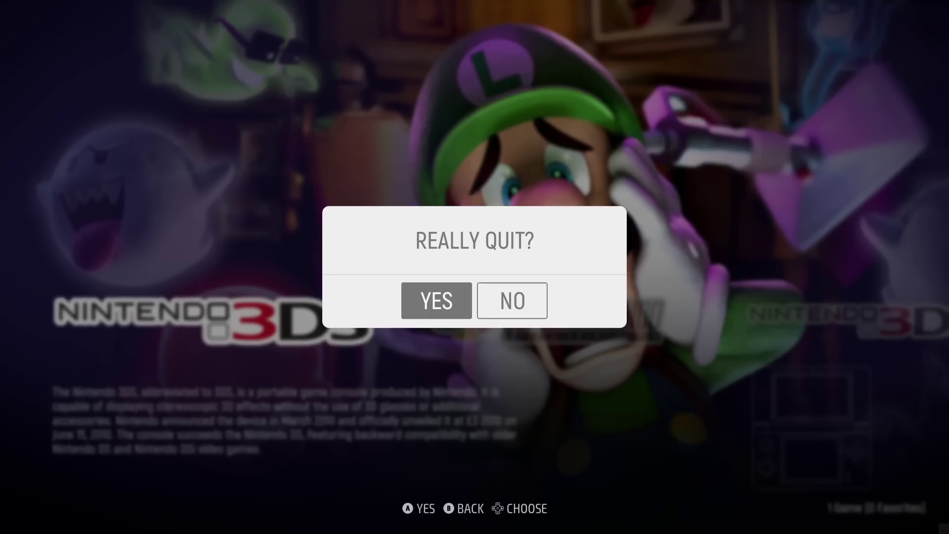
key("Return")
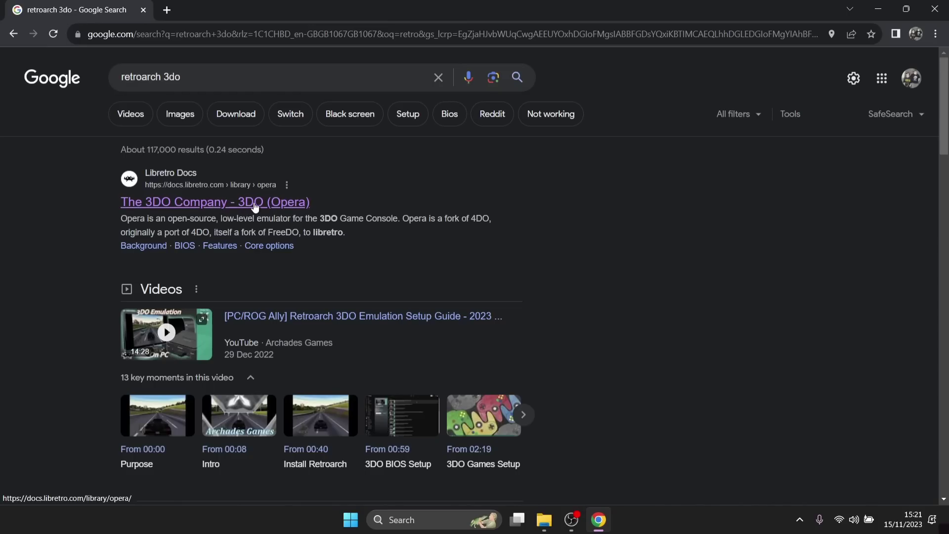
Open the Libretro Docs page for 3DO (Opera) in Chrome, check the supported file extensions and minimize the browser.
left_click(306, 203)
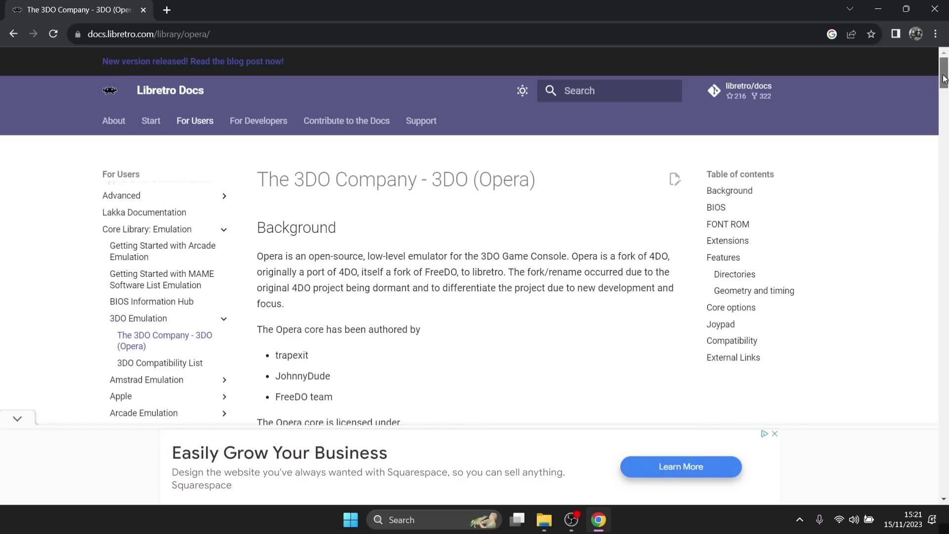
left_click_drag(944, 79, 947, 144)
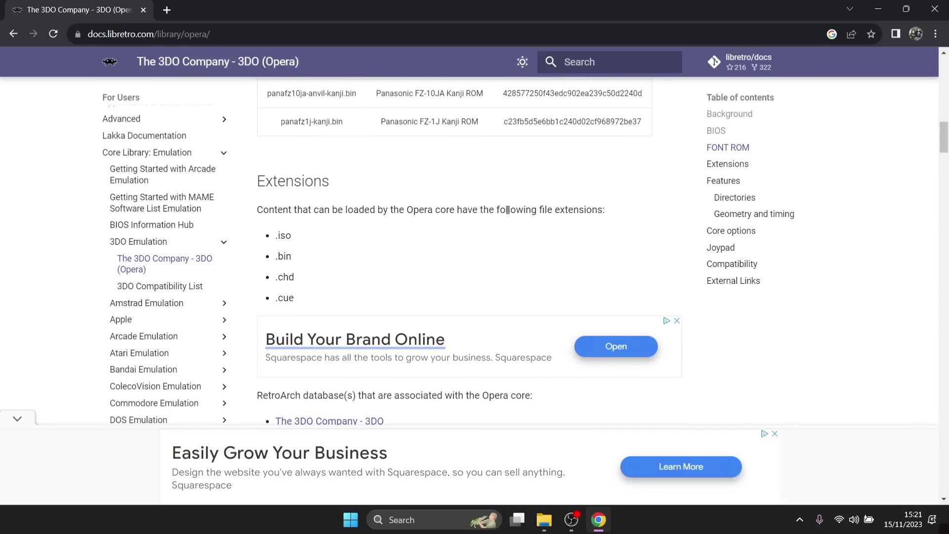
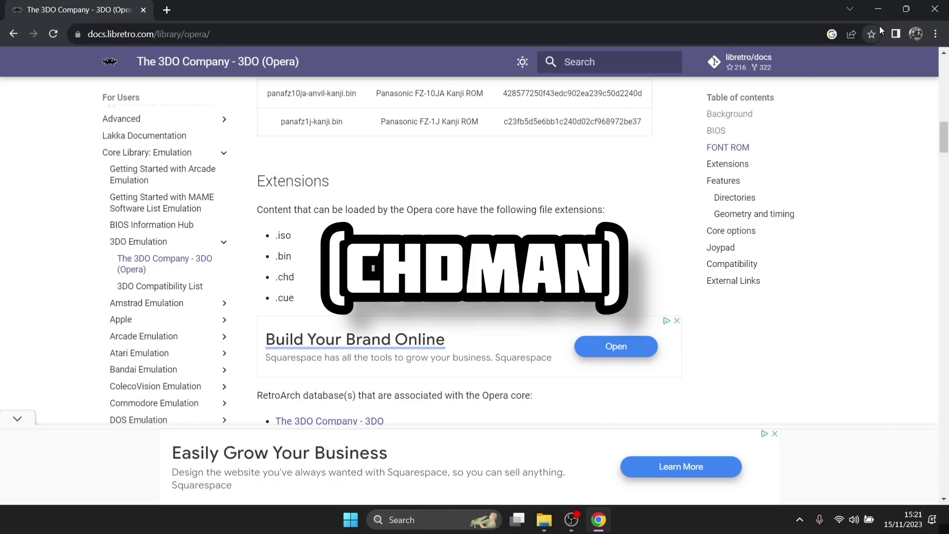
left_click(877, 4)
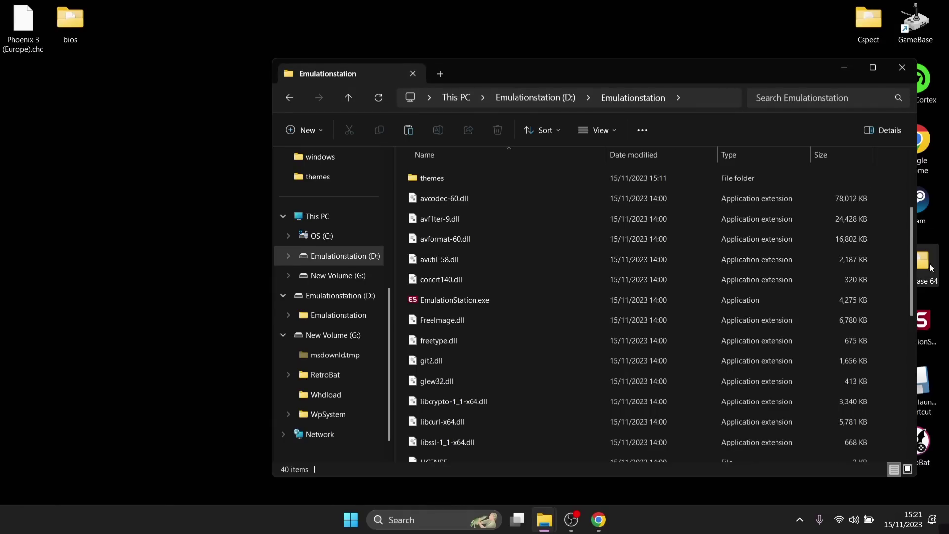
Open RetroArch's system folder inside the Emulators folder of Emulationstation on drive D:.
left_click_drag(912, 266, 903, 200)
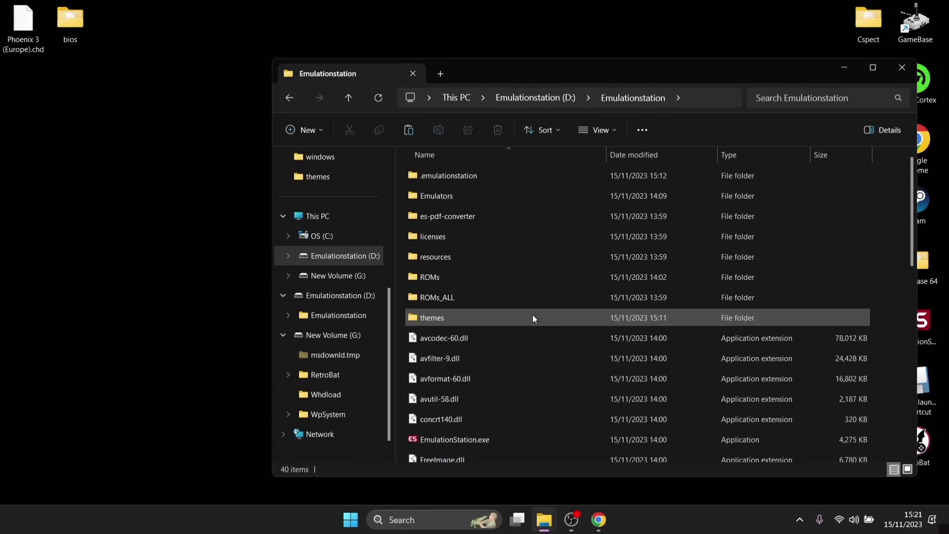
double_click(444, 193)
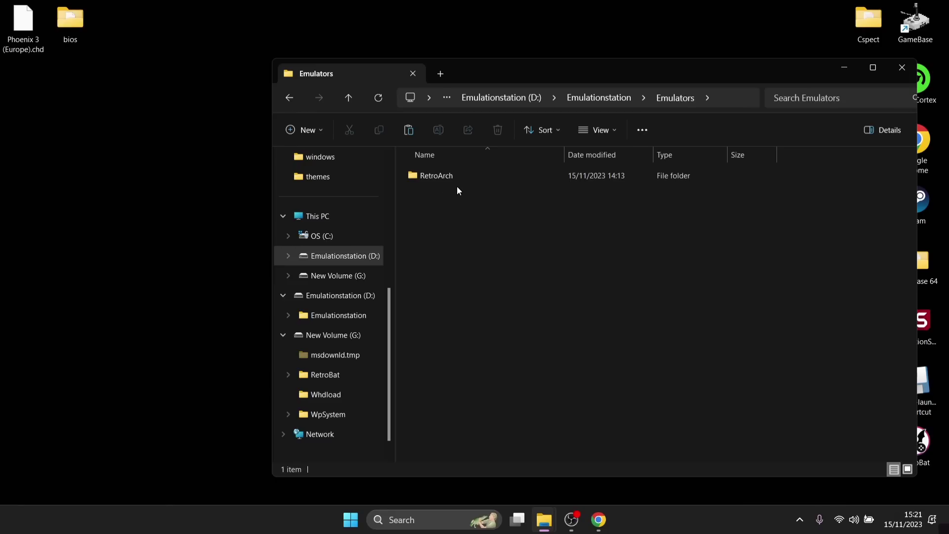
double_click(458, 181)
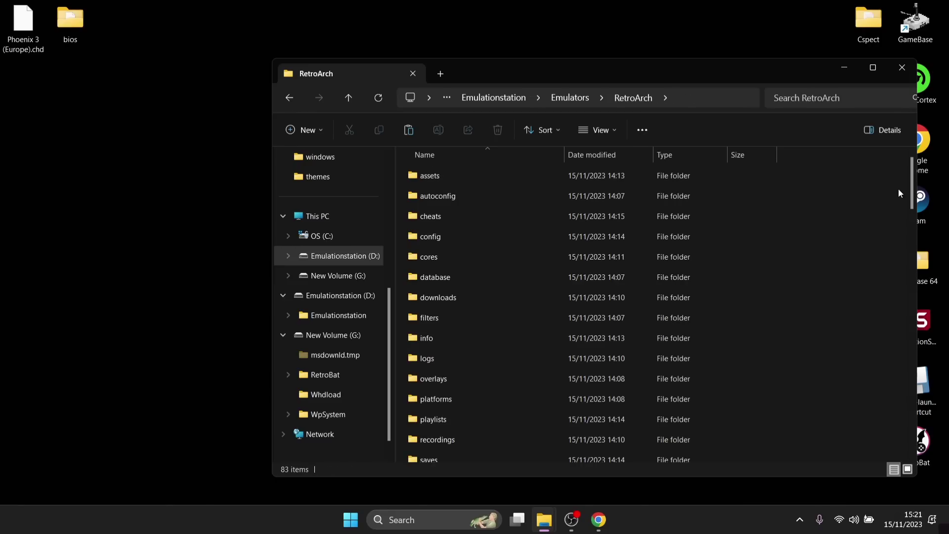
scroll(503, 313, "down", 4)
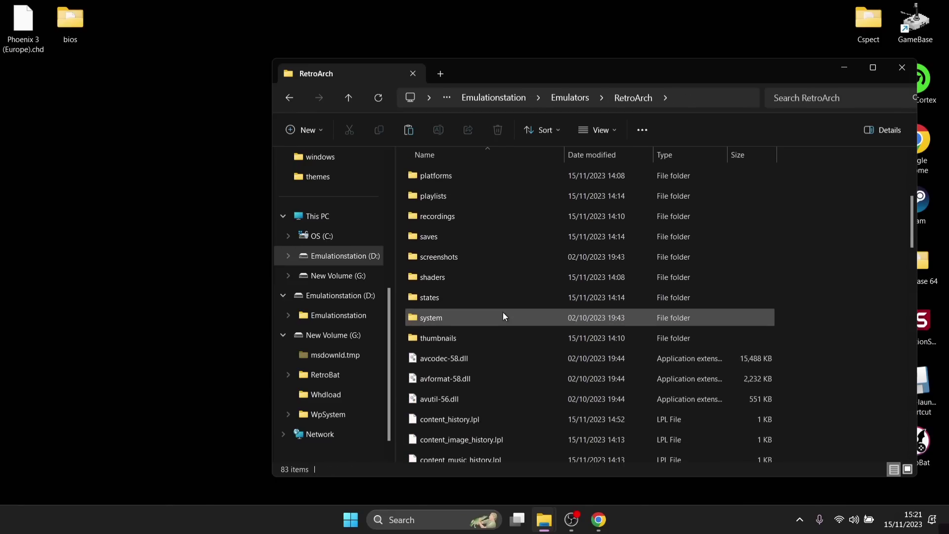
double_click(508, 318)
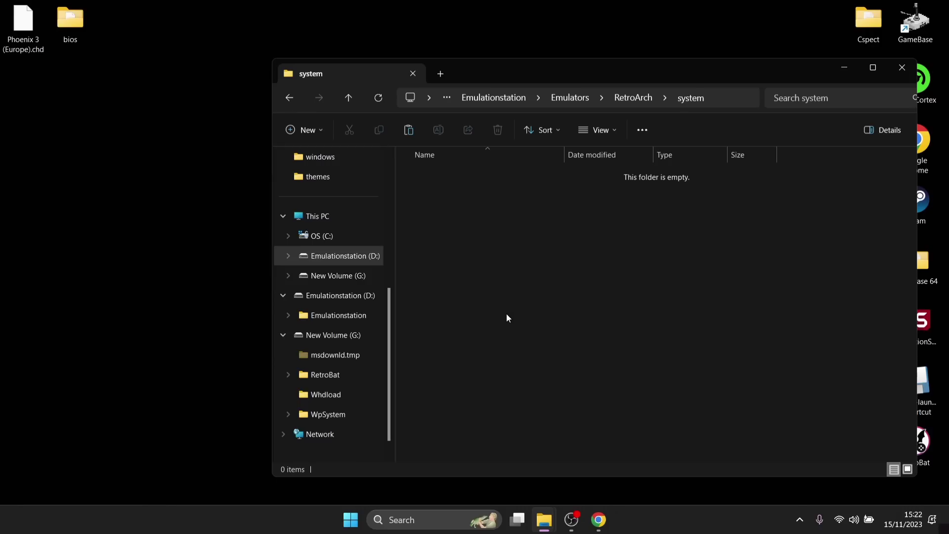
Copy all 3DO BIOS files from the desktop's bios folder into RetroArch's system folder.
double_click(60, 23)
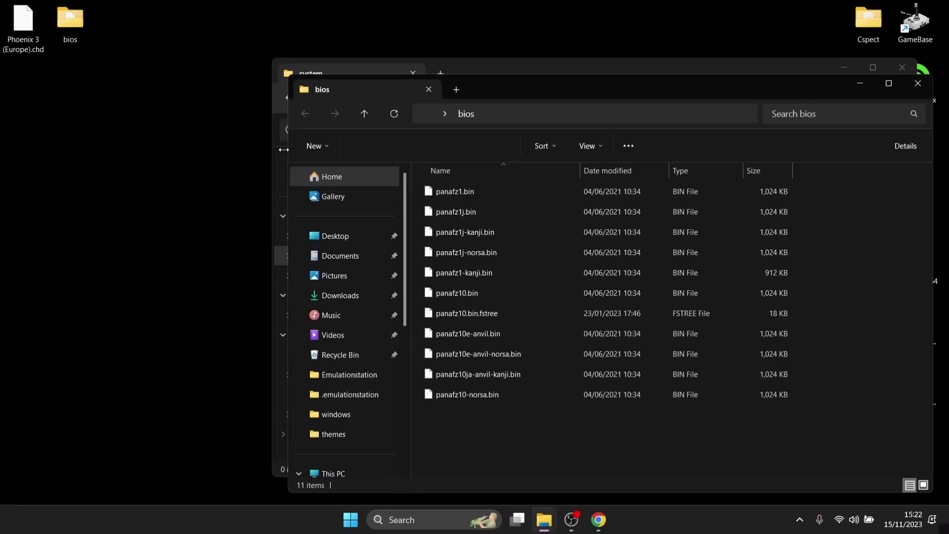
key("ctrl+a")
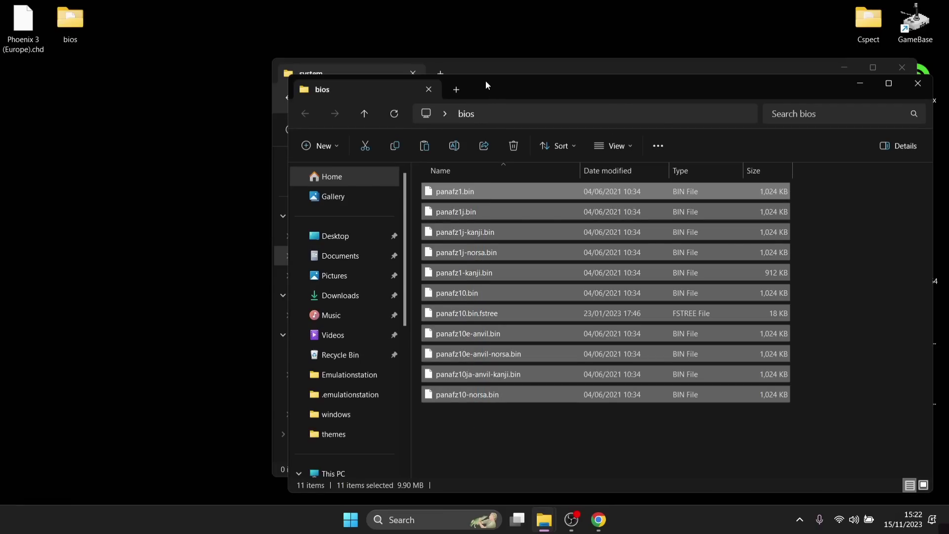
left_click_drag(486, 83, 842, 124)
left_click(522, 266)
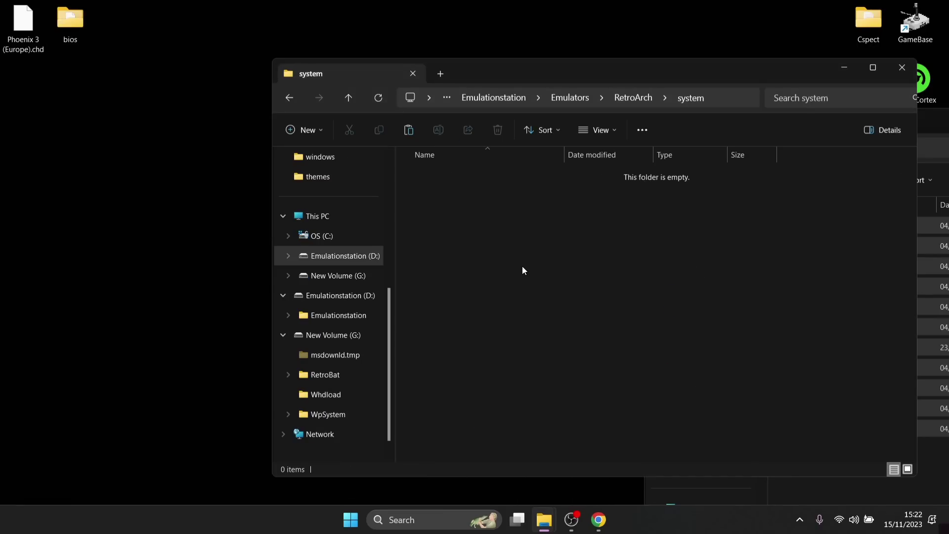
key("ctrl+v")
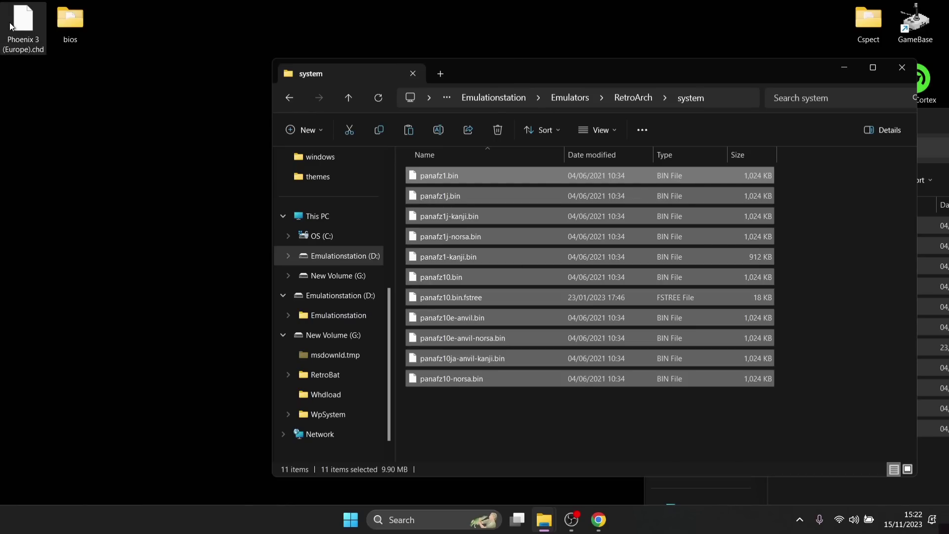
Copy Phoenix 3 (Europe).chd from the desktop into the 3do folder inside Emulationstation's ROMs folder.
left_click(296, 103)
left_click(296, 104)
left_click(296, 104)
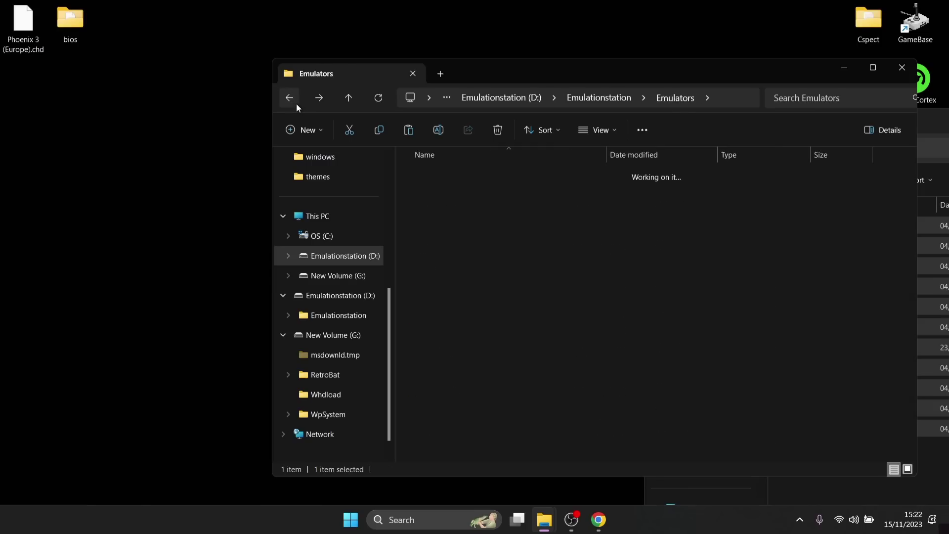
left_click(296, 104)
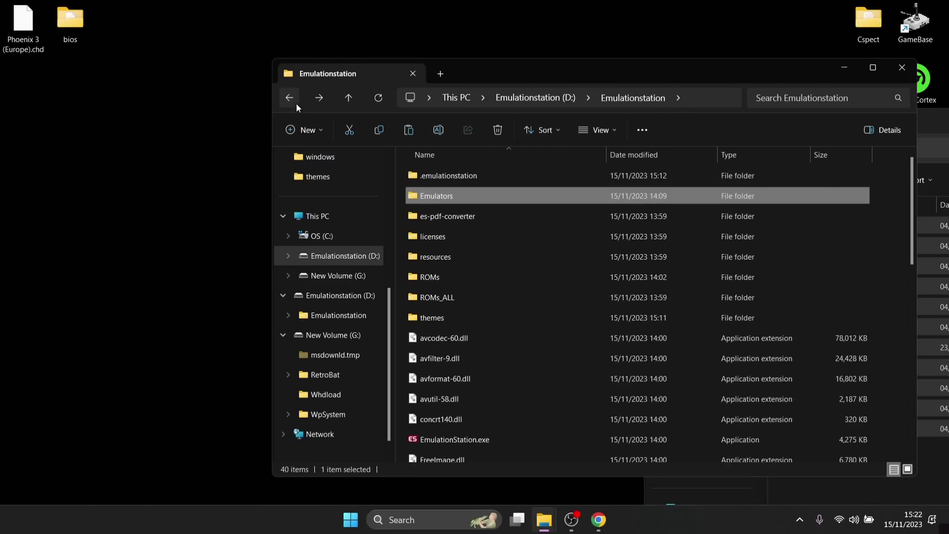
double_click(467, 278)
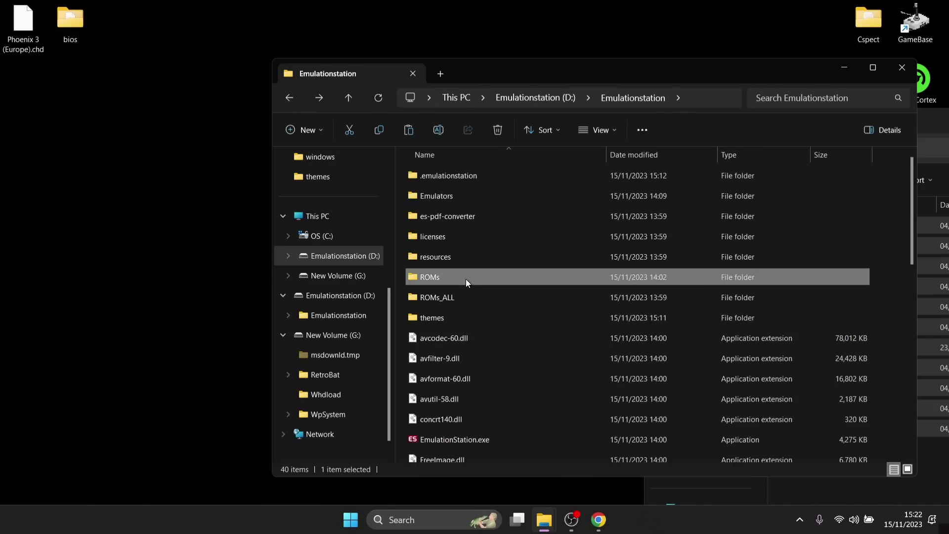
double_click(493, 181)
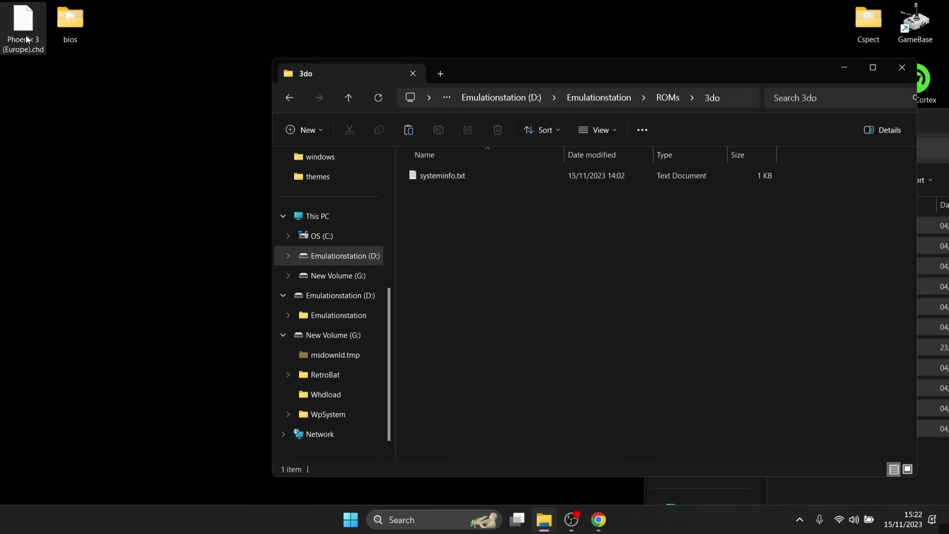
left_click_drag(26, 35, 531, 338)
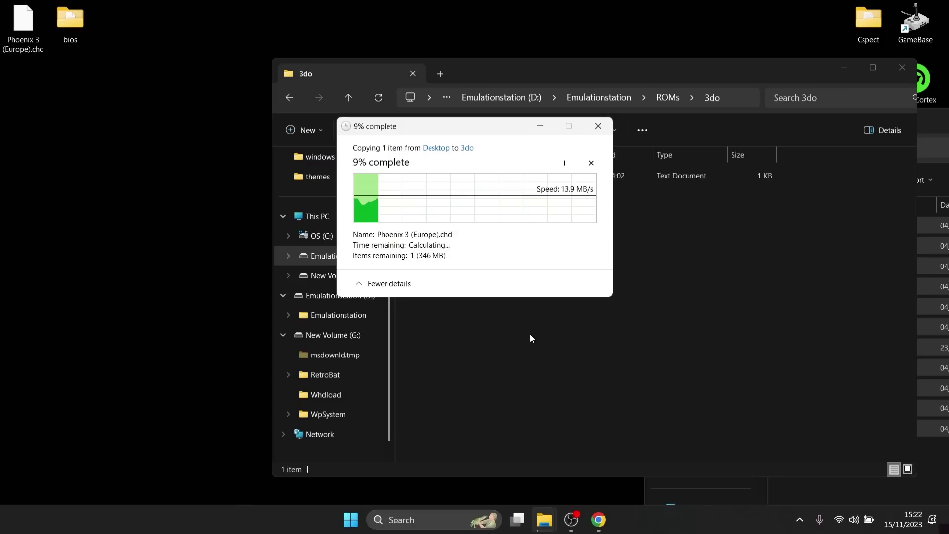
Return to the Emulationstation folder, open the RetroArch folder inside Emulators and launch retroarch.exe.
left_click(576, 81)
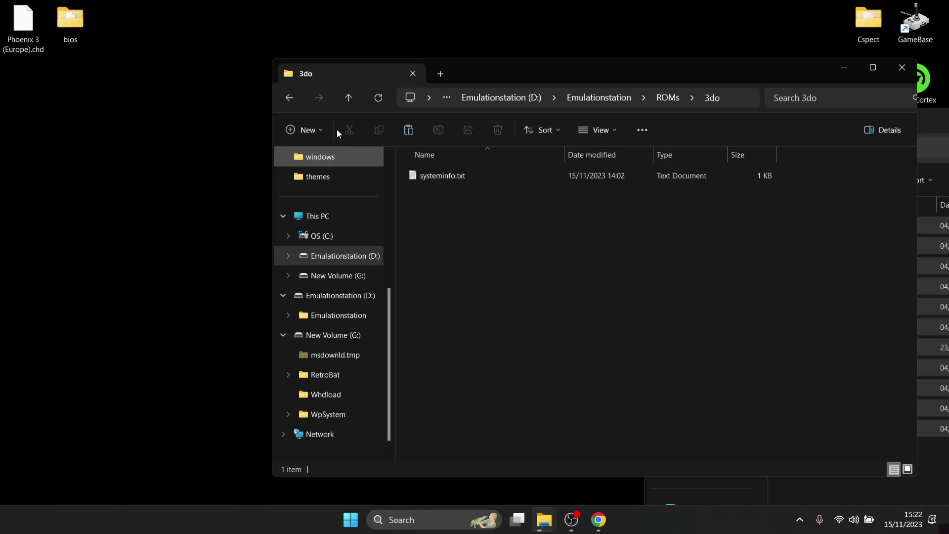
left_click(293, 100)
left_click(293, 99)
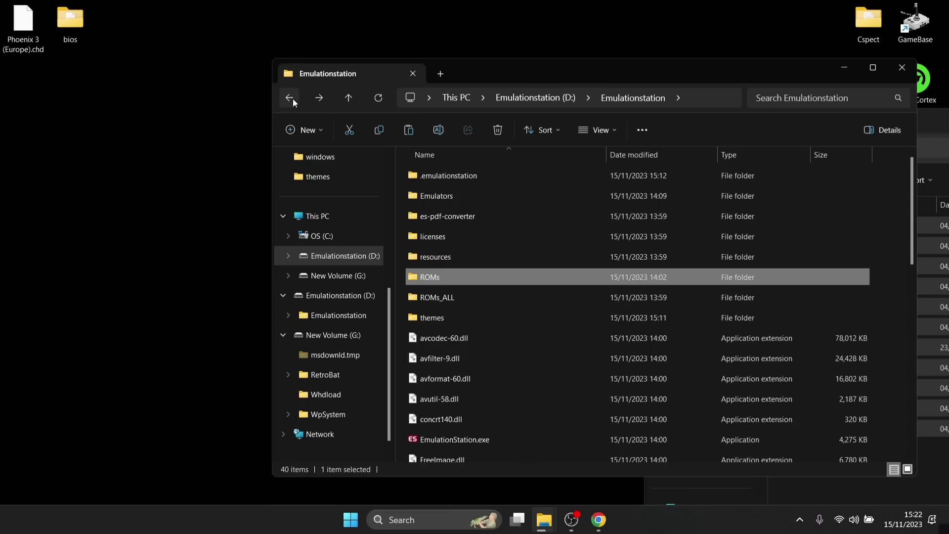
double_click(472, 194)
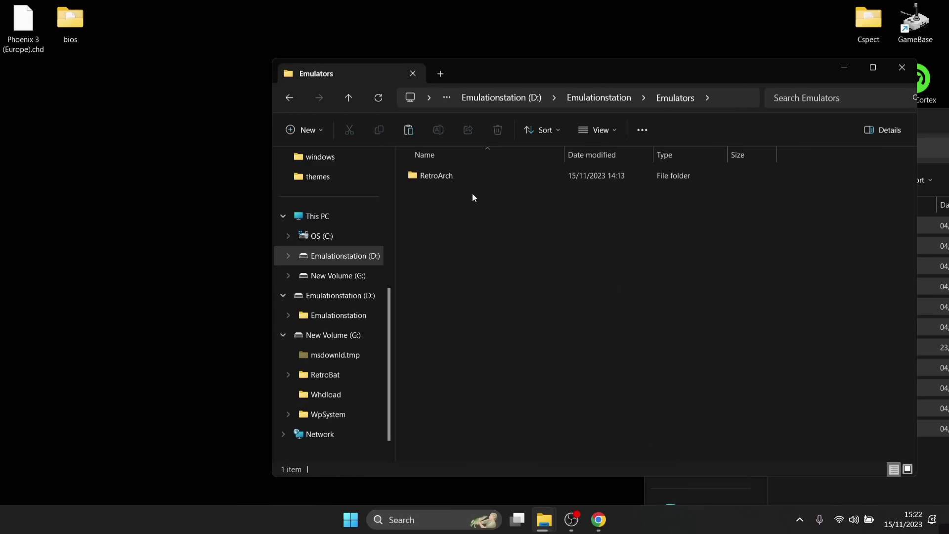
double_click(468, 179)
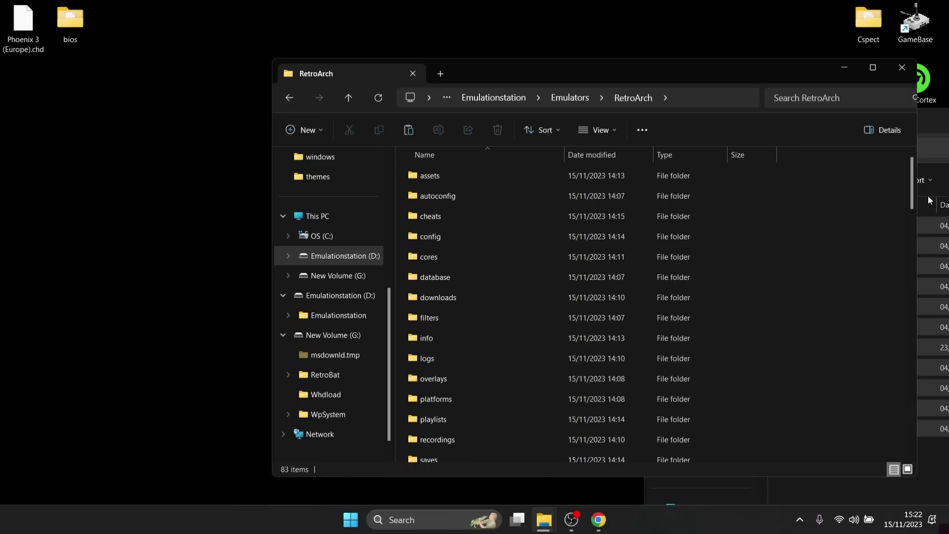
left_click_drag(913, 191, 933, 435)
double_click(557, 376)
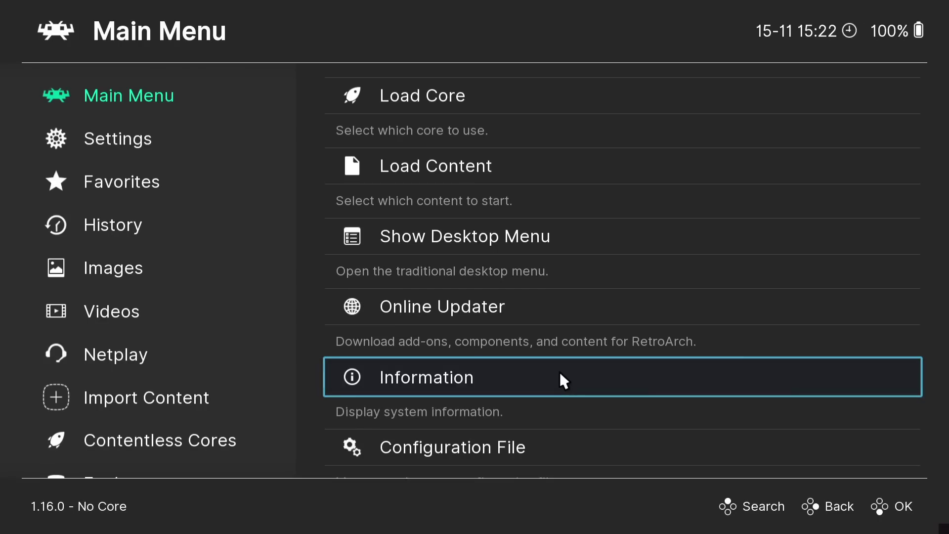
Open the Core Downloader in RetroArch's Online Updater.
scroll(559, 372, "up", 1)
scroll(560, 372, "up", 2)
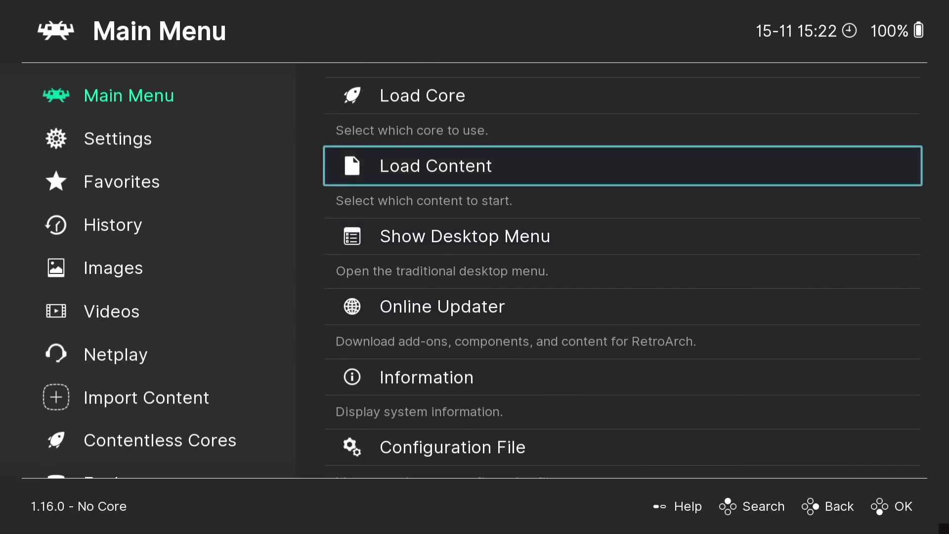
key("Down")
key("Down")
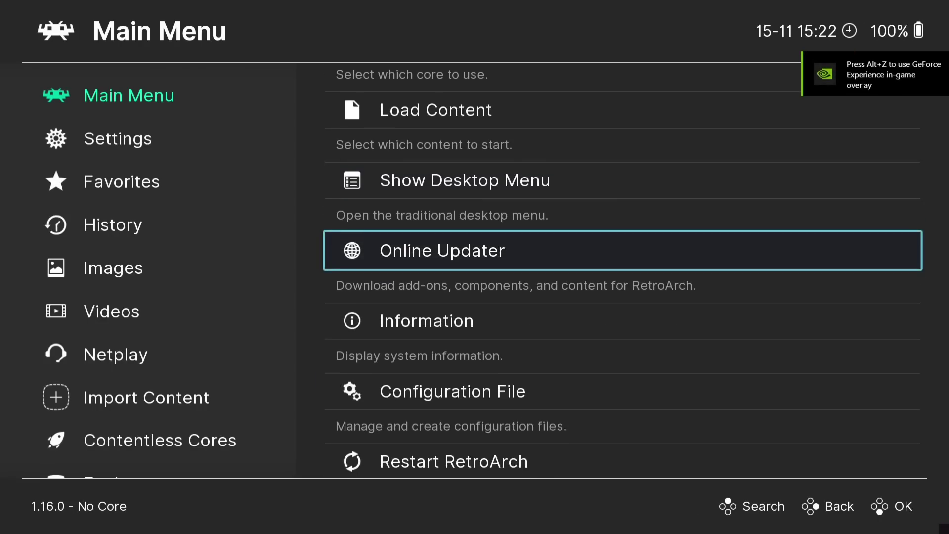
key("Return")
key("Return")
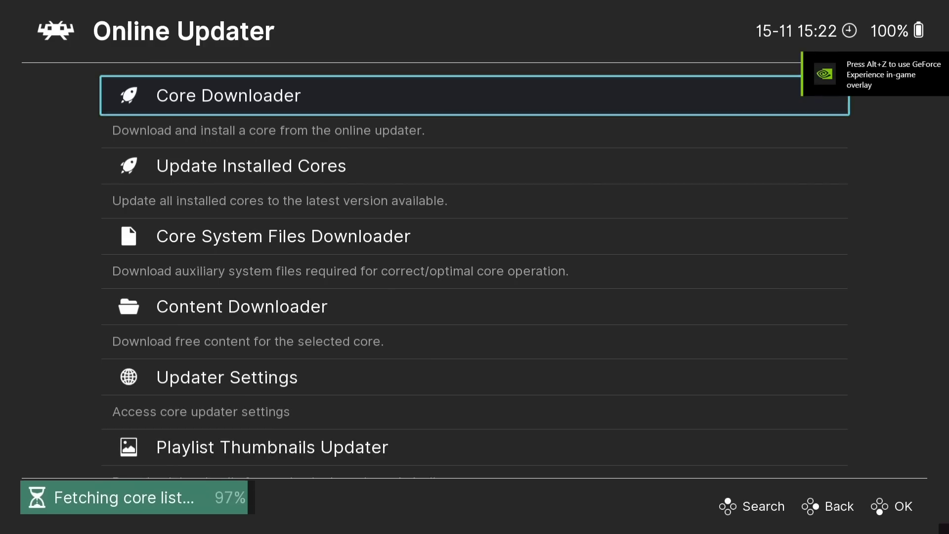
Download and install the core The 3DO Company - 3DO (Opera).
key("Down")
key("Down")
key("Down")
key("Down")
key("Down")
key("Down")
key("Down")
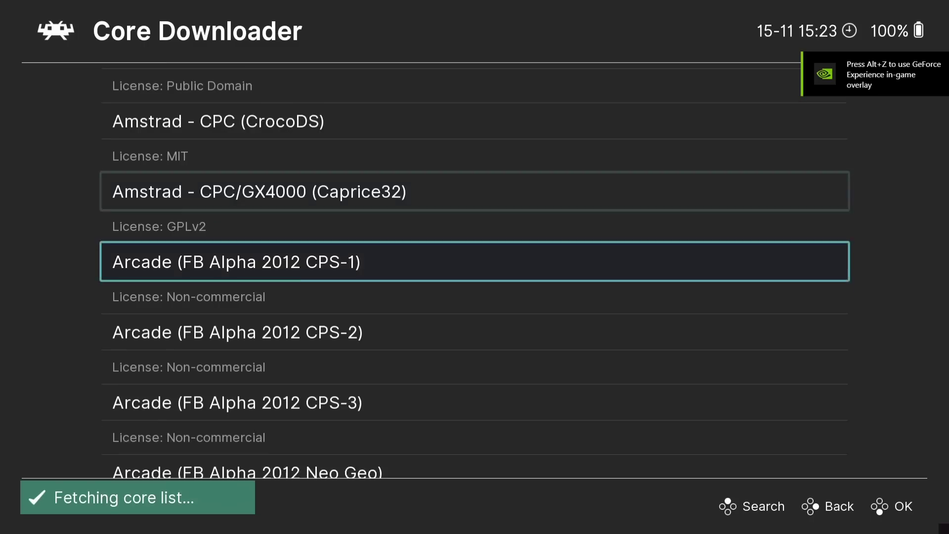
key("Down")
key("Down")
key("Down")
key("Down")
key("Down")
key("Down")
key("Down")
key("Down")
key("Down")
key("Down")
key("Down")
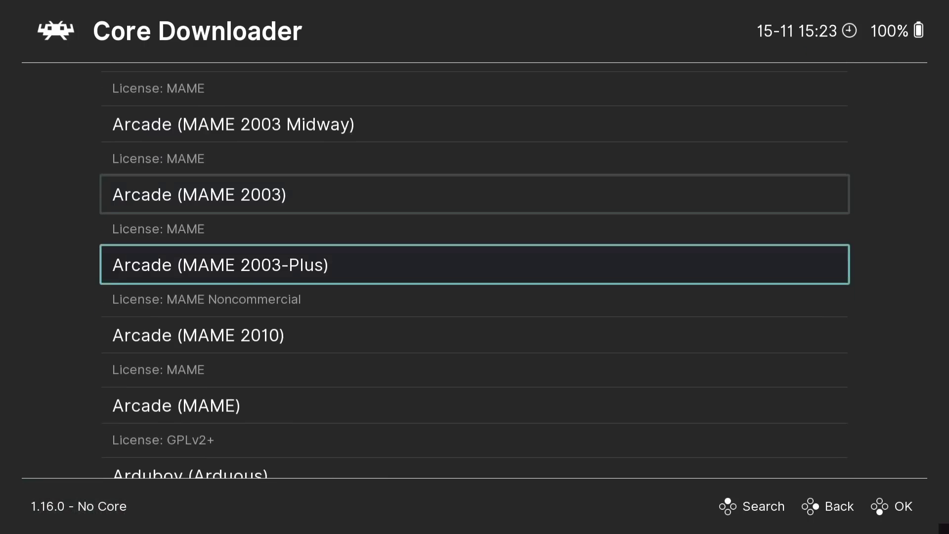
key("Down")
key("Down")
key("Down")
key("Down")
key("Down")
key("Down")
key("Down")
key("Down")
key("Down")
key("Down")
key("Down")
key("Down")
key("Down")
key("Down")
key("Down")
key("Down")
key("Down")
key("Down")
key("Down")
key("Down")
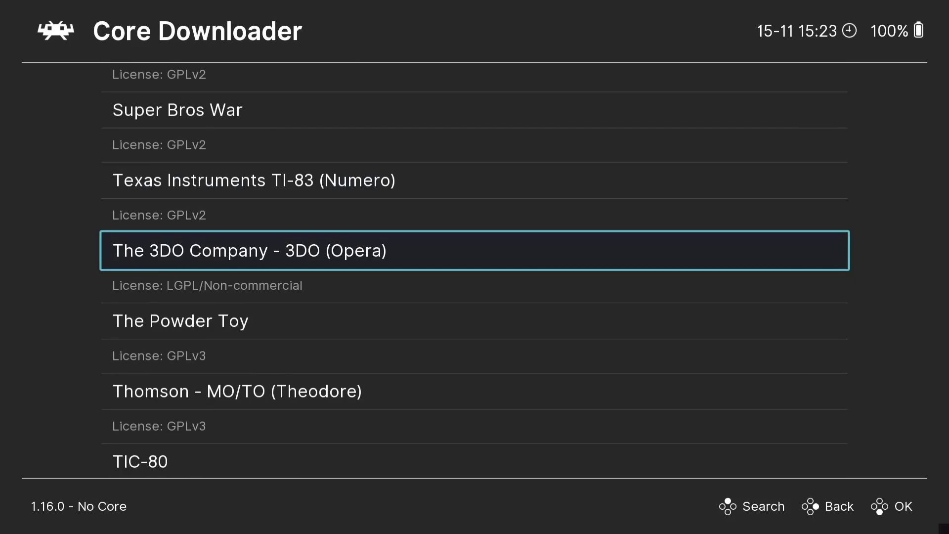
key("Return")
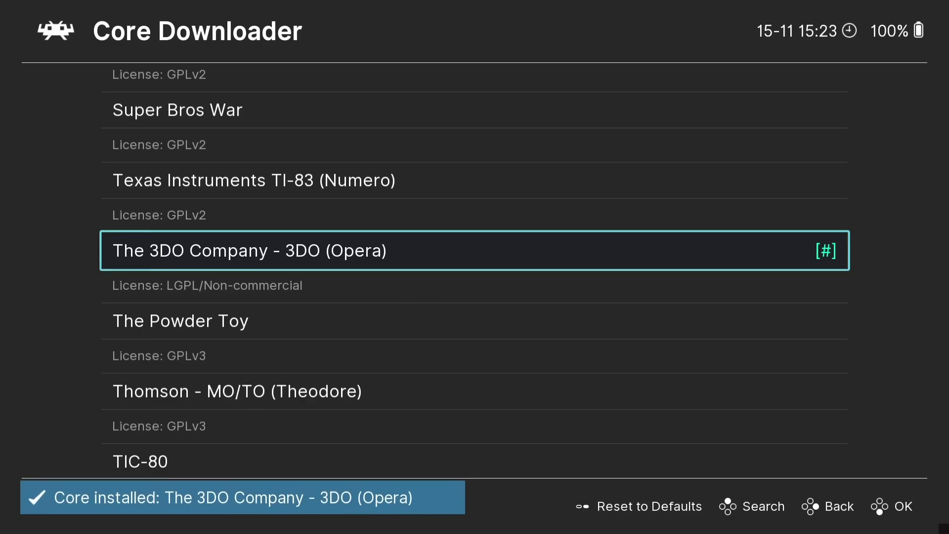
Go back to the Main Menu and save the current configuration to RetroArch's configuration file.
key("BackSpace")
key("BackSpace")
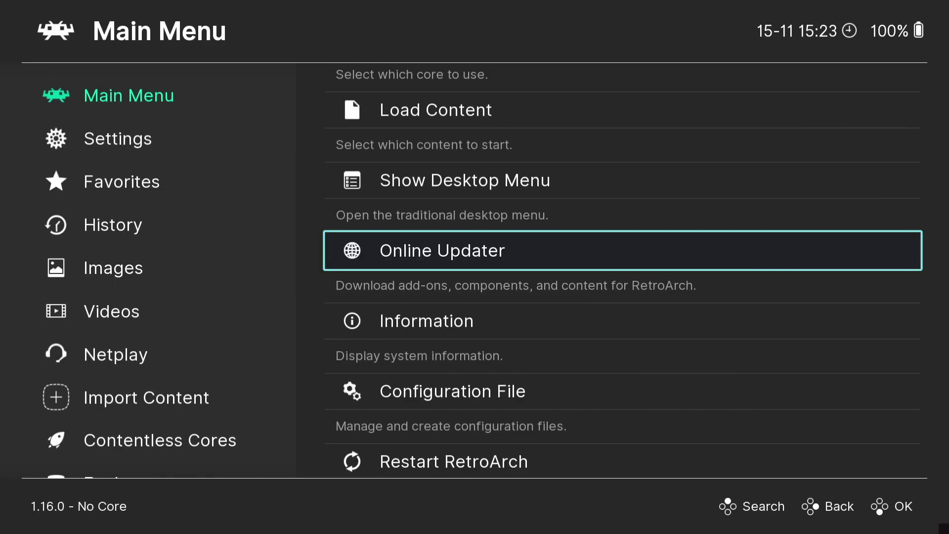
key("Down")
key("Down")
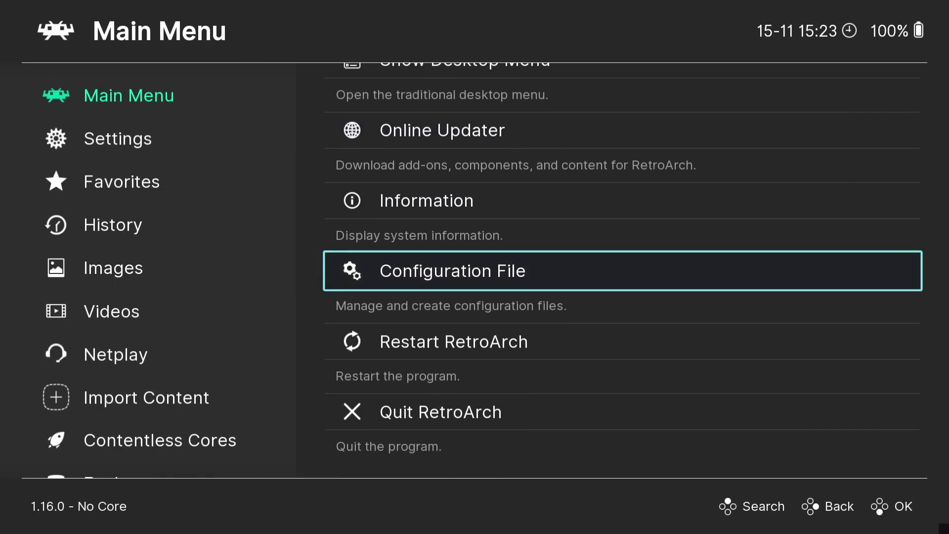
key("Return")
key("Down")
key("Return")
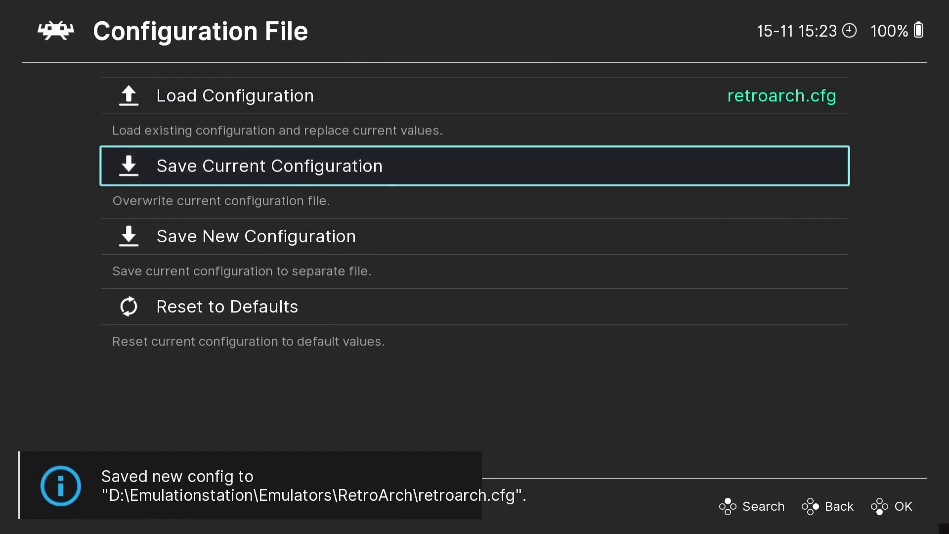
Return to the Main Menu and quit RetroArch.
key("BackSpace")
key("Down")
key("Down")
key("Return")
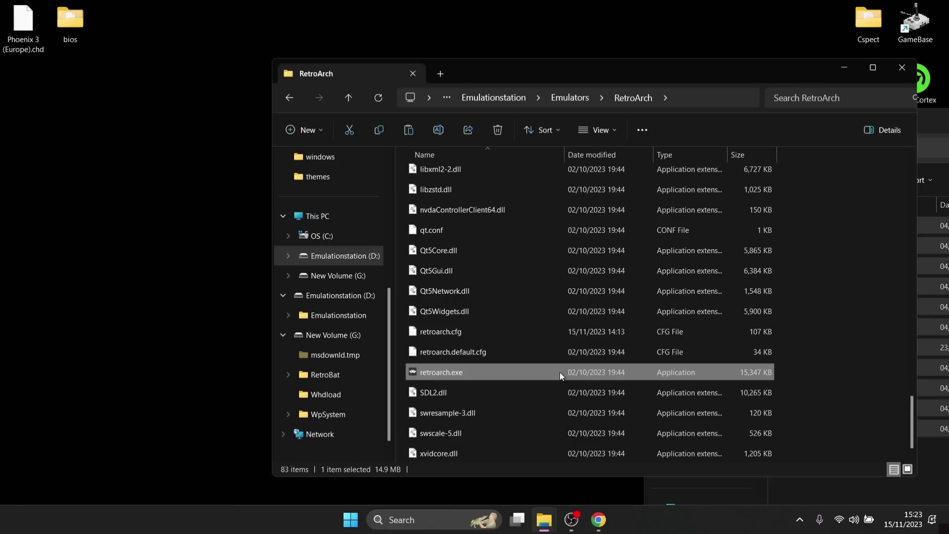
Maximize the file window, go back to the Emulationstation folder and launch EmulationStation.exe.
double_click(530, 65)
left_click(17, 39)
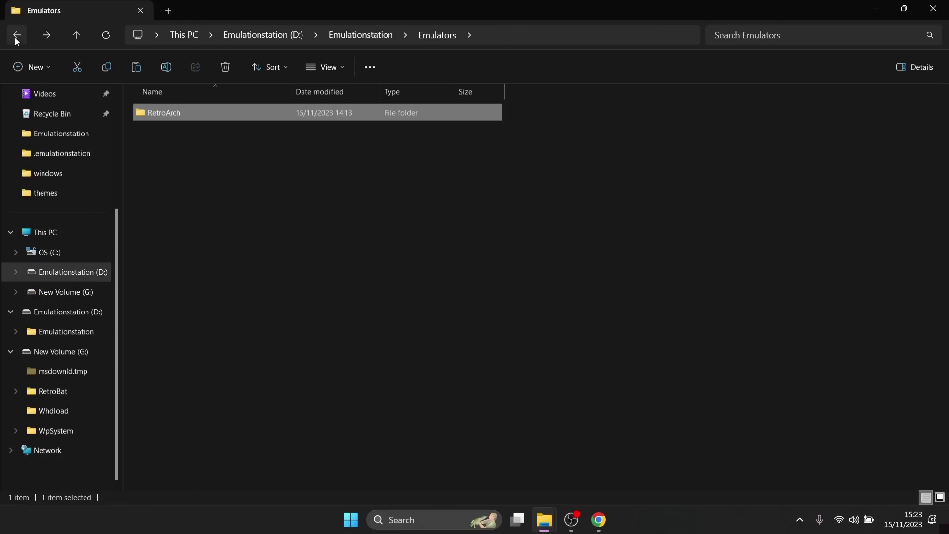
left_click(17, 38)
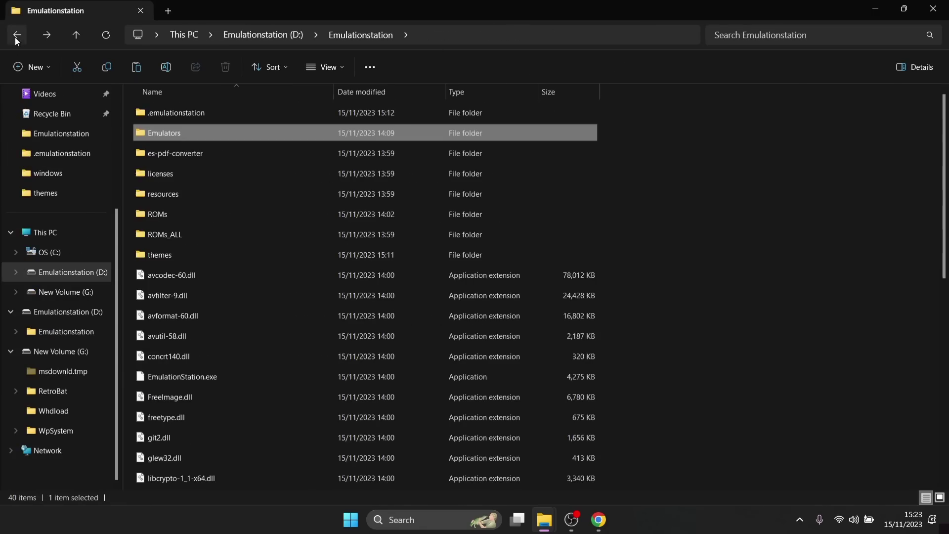
double_click(208, 376)
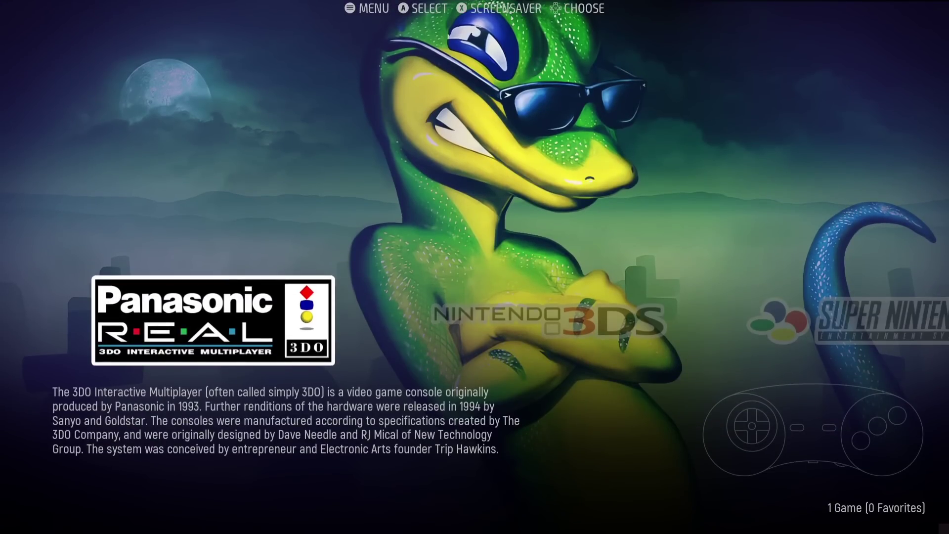
Open the 3DO Interactive Multiplayer game list and bring up the Scraper settings.
key("Return")
key("Escape")
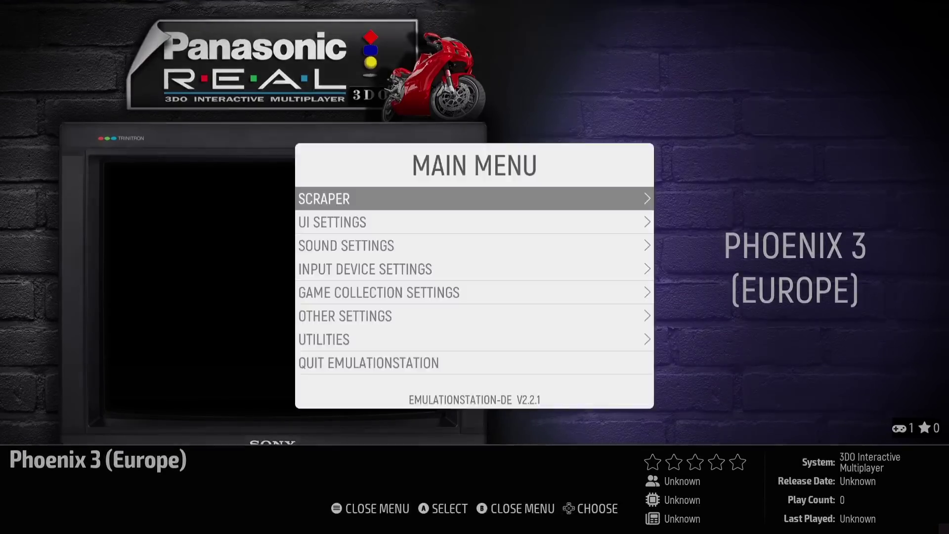
key("Return")
key("Down")
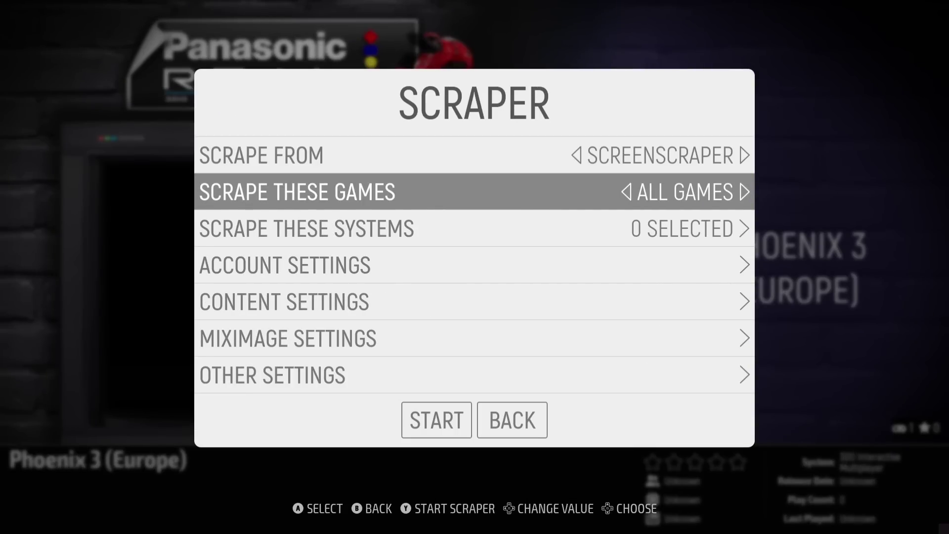
Select only 3DO Interactive Multiplayer as the system to scrape and return to the Scraper settings.
key("Down")
key("Return")
key("Down")
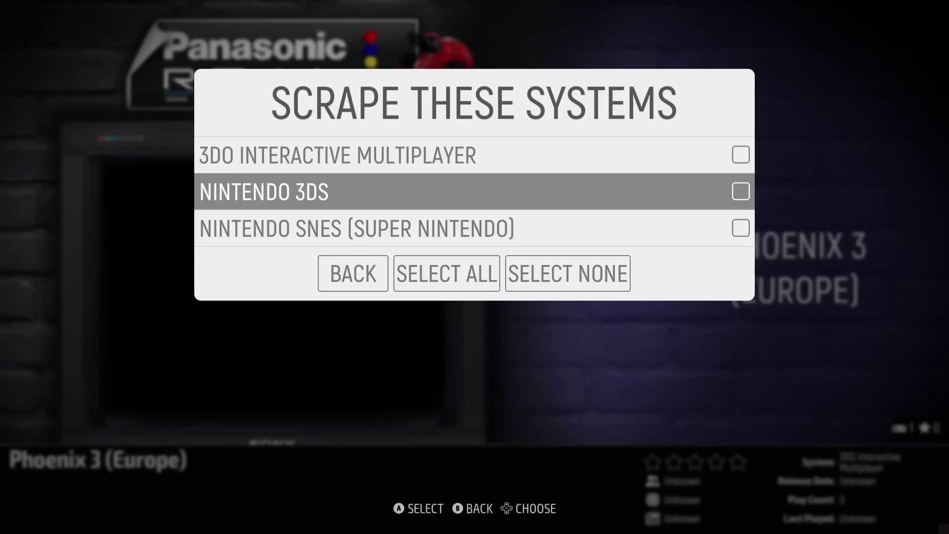
key("Up")
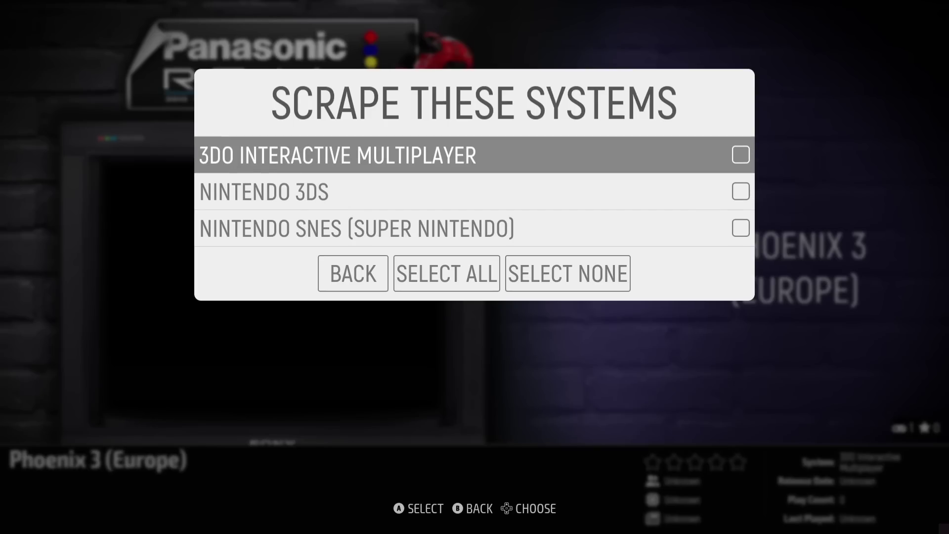
key("Down")
key("Down")
key("Down")
key("Return")
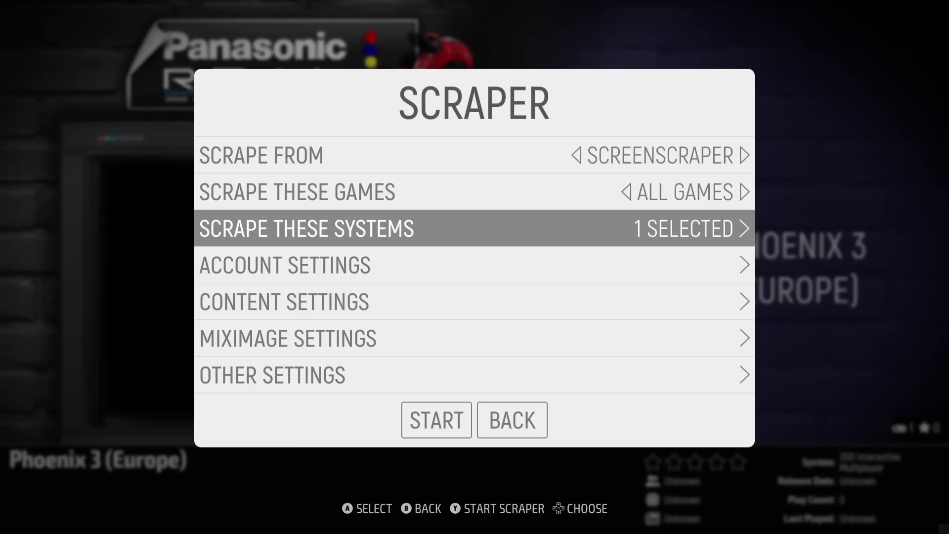
Start scraping all 3DO games from ScreenScraper, acknowledge the result and return to the game list.
key("Down")
key("Down")
key("Down")
key("Down")
key("Down")
key("Return")
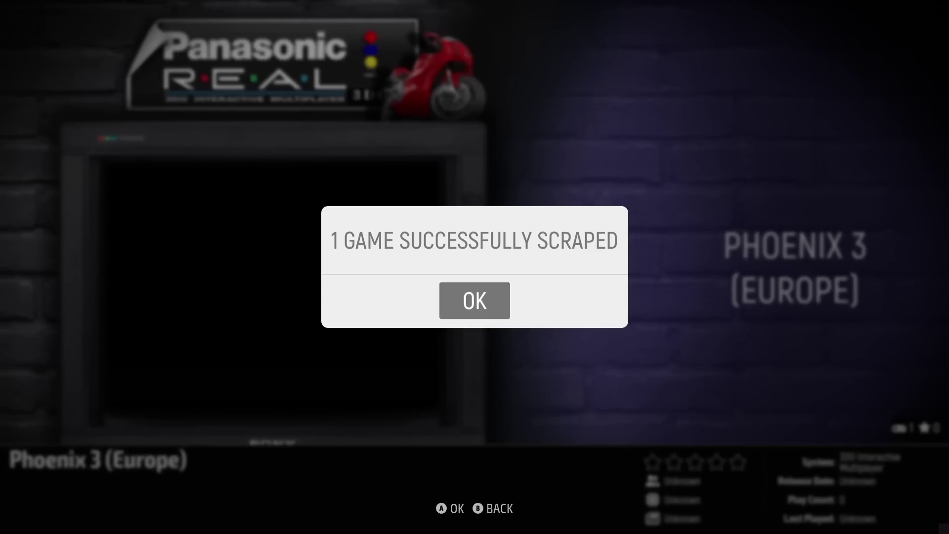
key("Return")
key("BackSpace")
key("BackSpace")
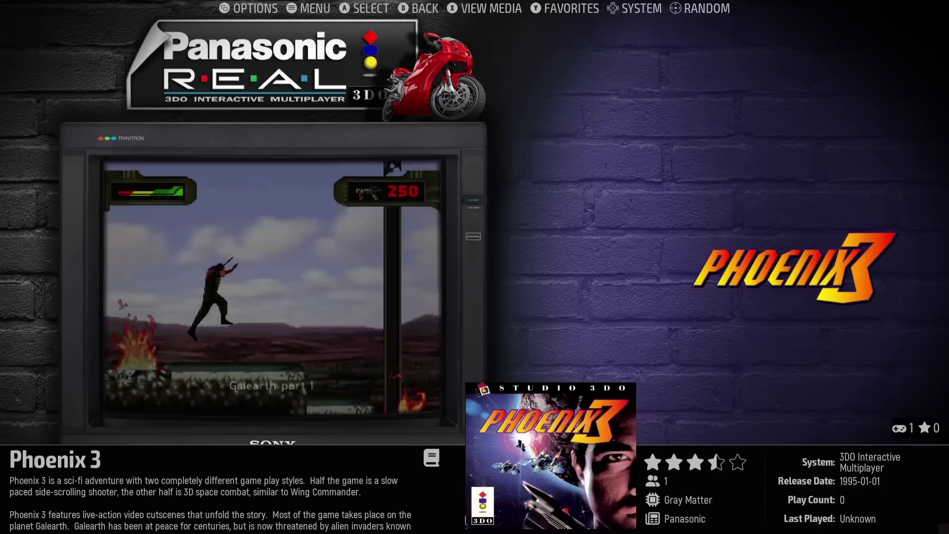
Launch Phoenix 3 from the 3DO game list and start a new game with save slot Game 1 and Normal difficulty.
key("Return")
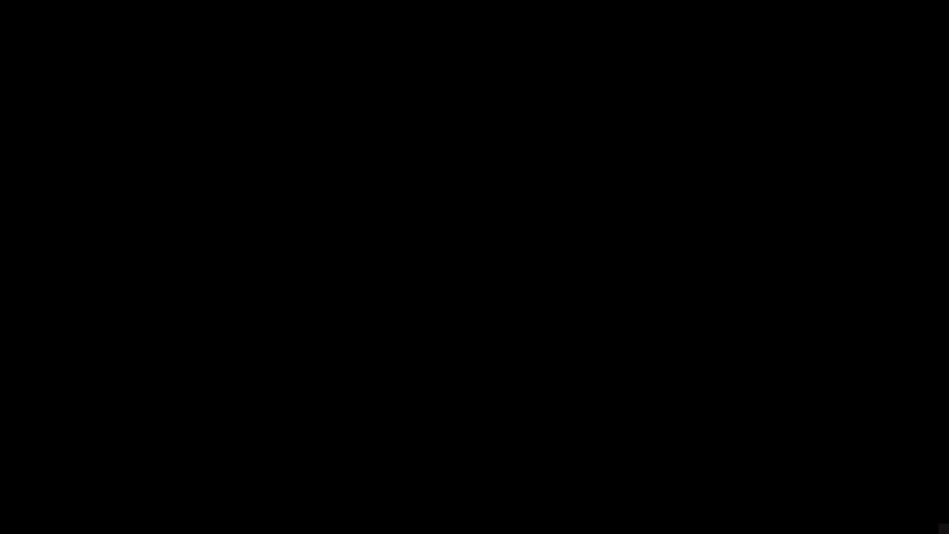
key("Return")
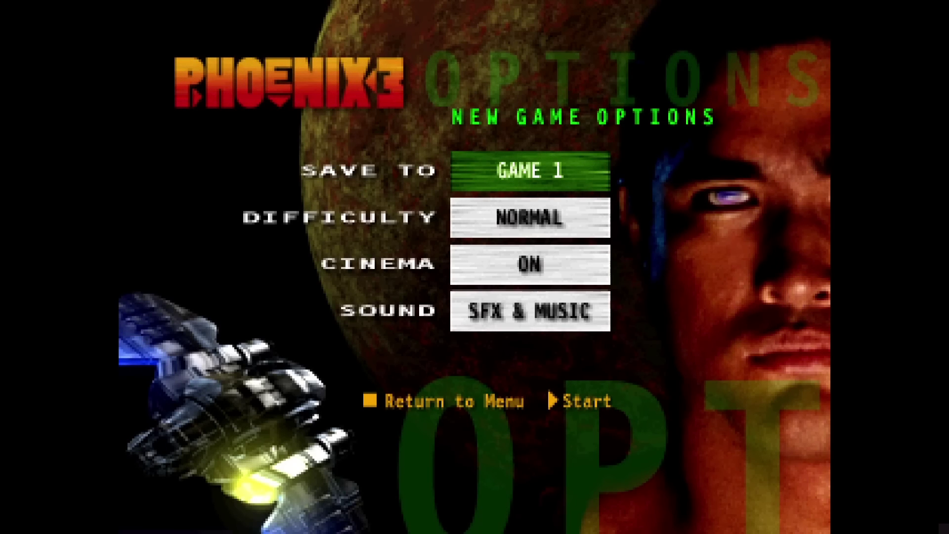
key("Return")
Test Phoenix 3 by running, jumping, crouching and shooting through the opening of Galearth part 1.
key("Right")
key("x")
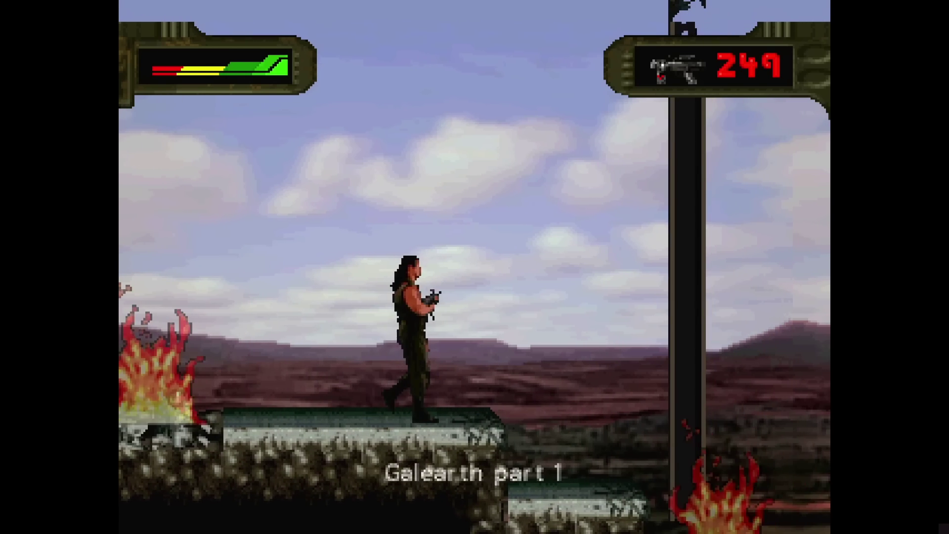
key("Right")
key("Up")
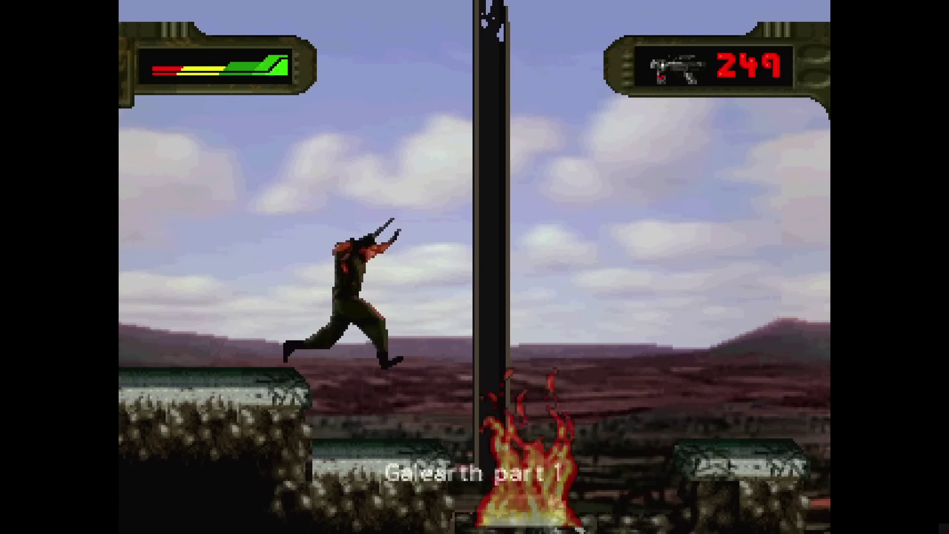
key("Up")
key("Right")
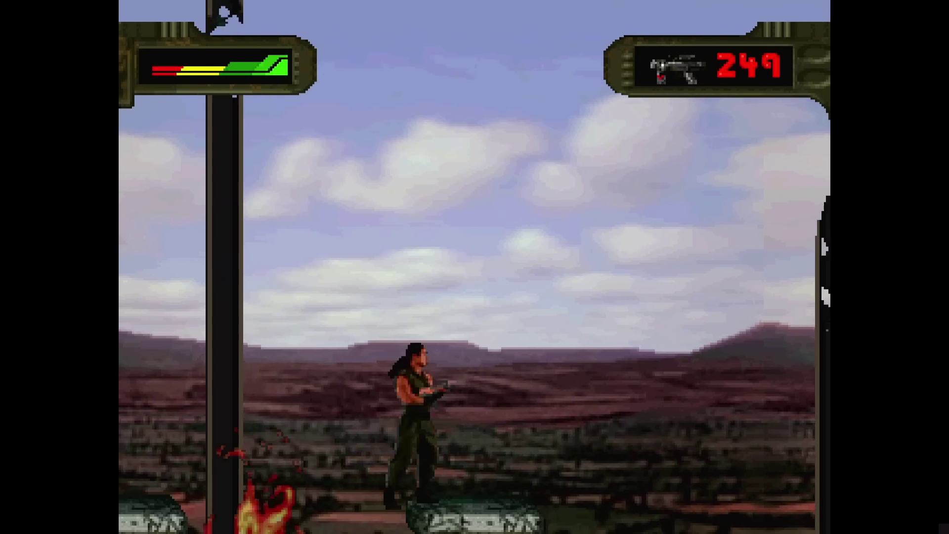
key("Up")
key("Right")
key("x")
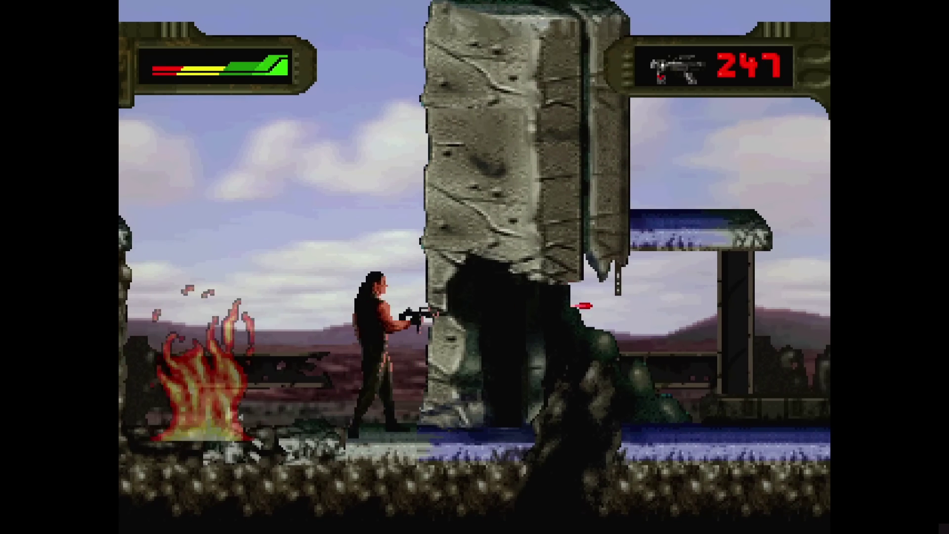
key("Right")
key("x")
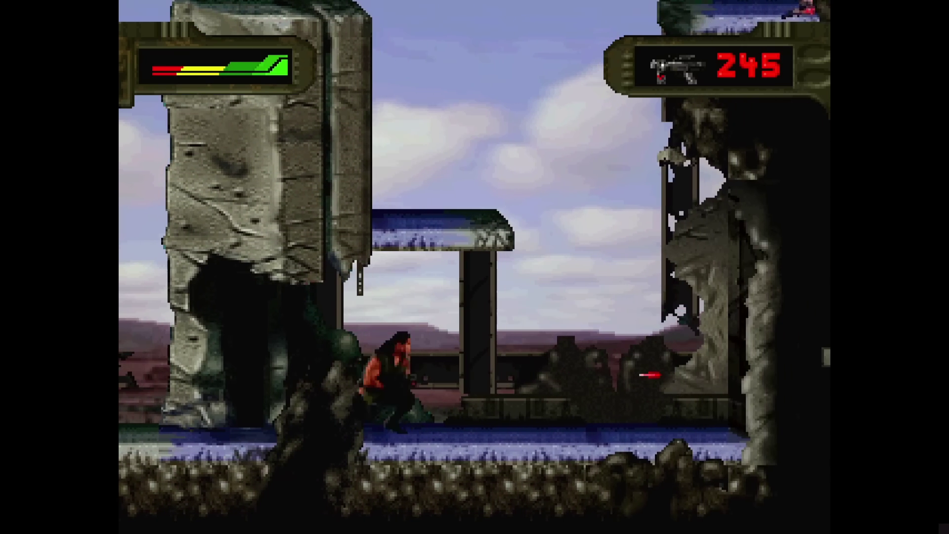
key("Left")
key("Up")
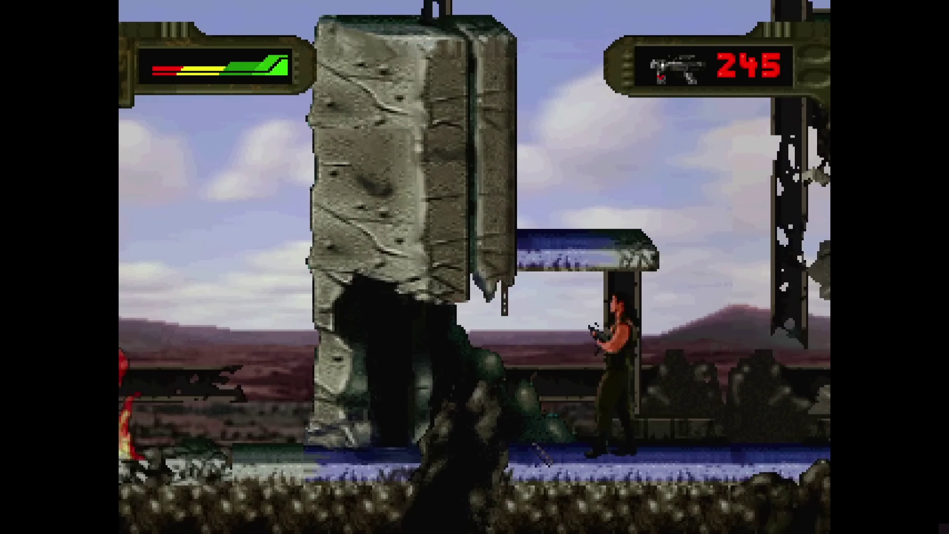
key("Right")
key("Right")
key("Down")
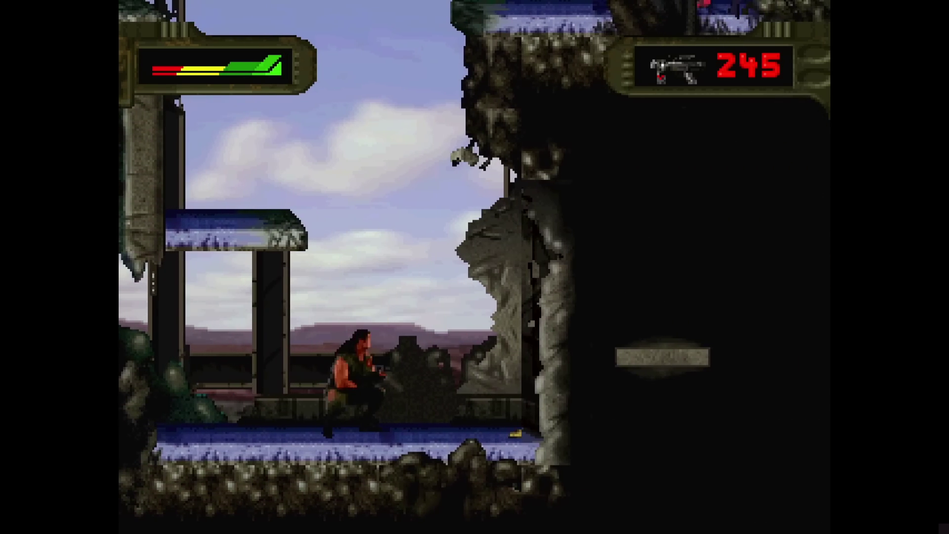
Shoot the enemies beside the rock wall in Phoenix 3 and jump back toward the raised ledge.
key("x")
key("x")
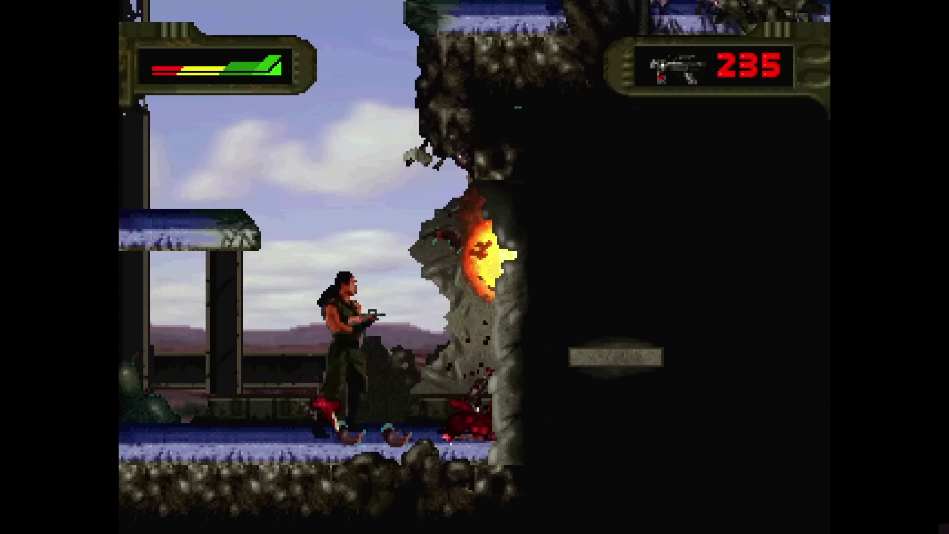
key("Up")
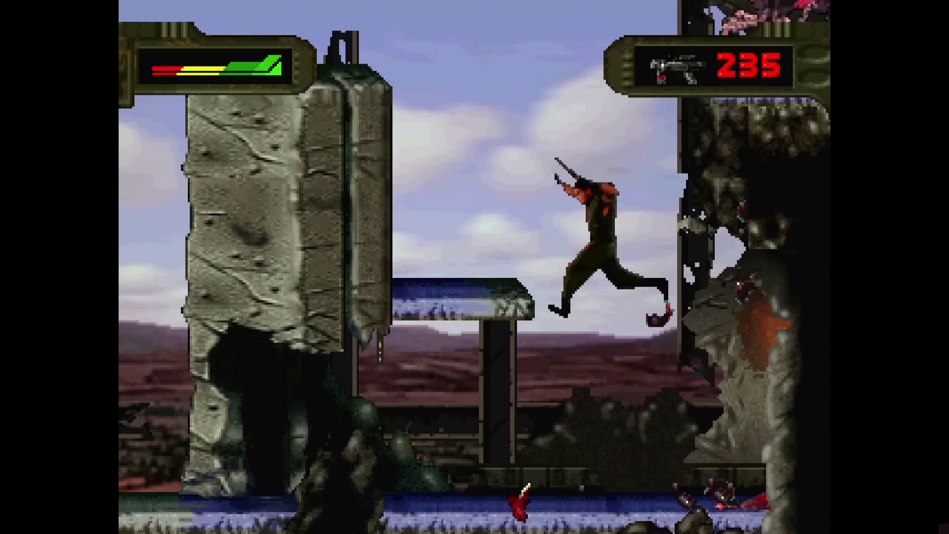
key("Left")
Pause the game and set the save state slot to 1.
key("F1")
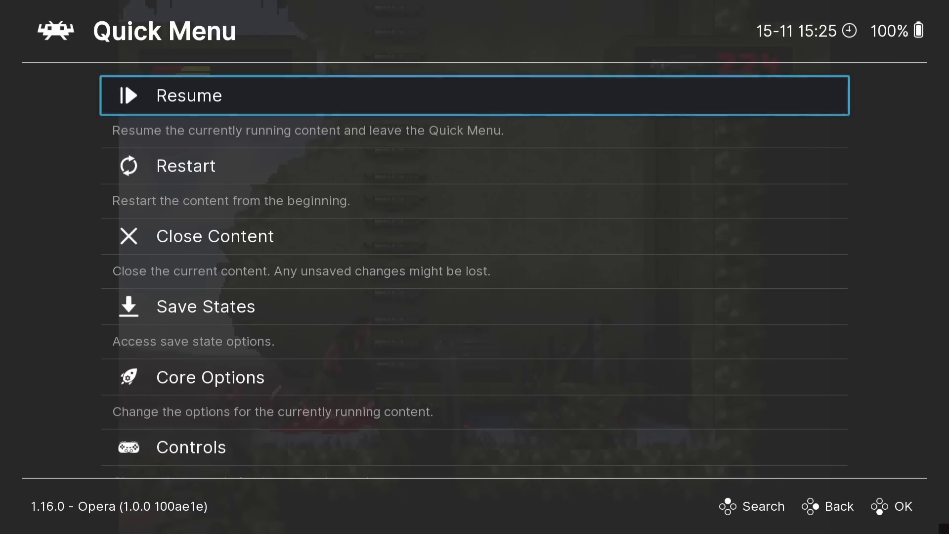
key("Down")
key("Down")
key("Down")
key("Return")
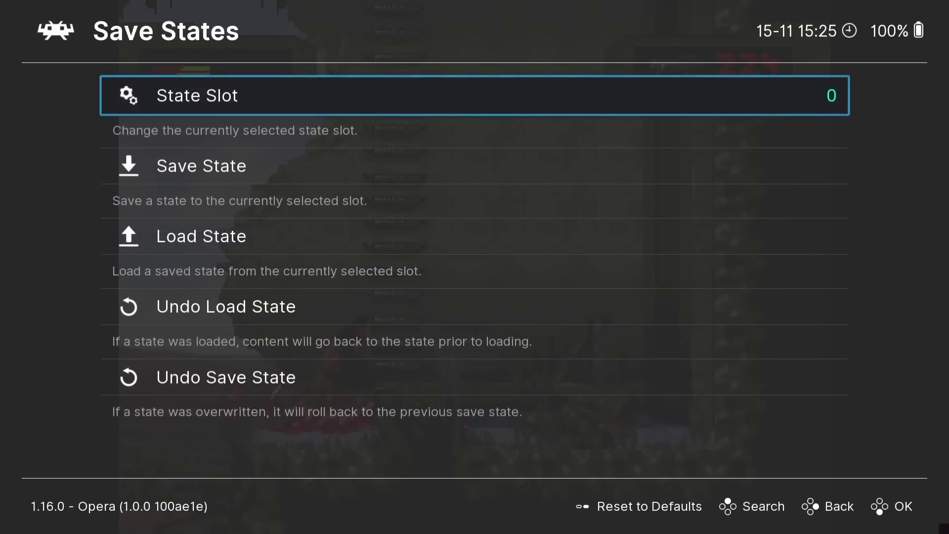
key("Return")
key("Up")
key("Up")
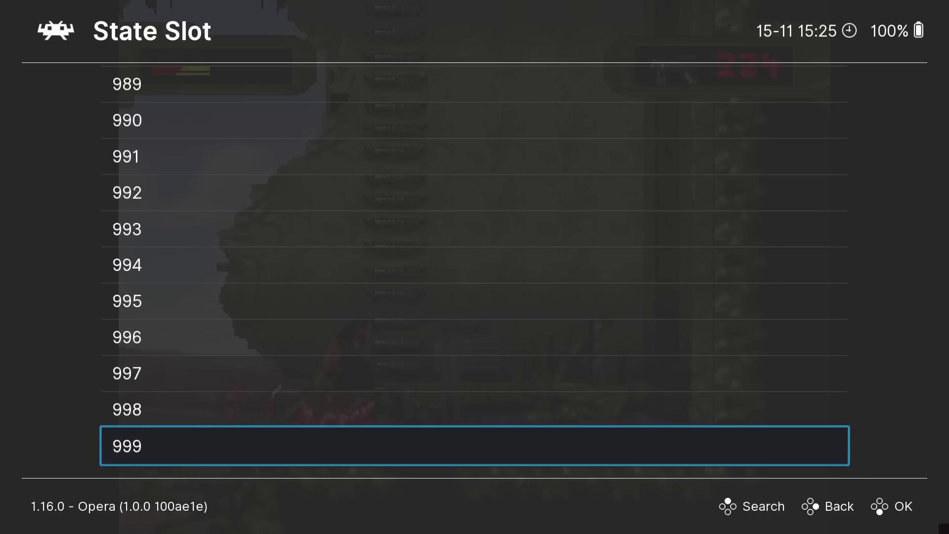
key("Down")
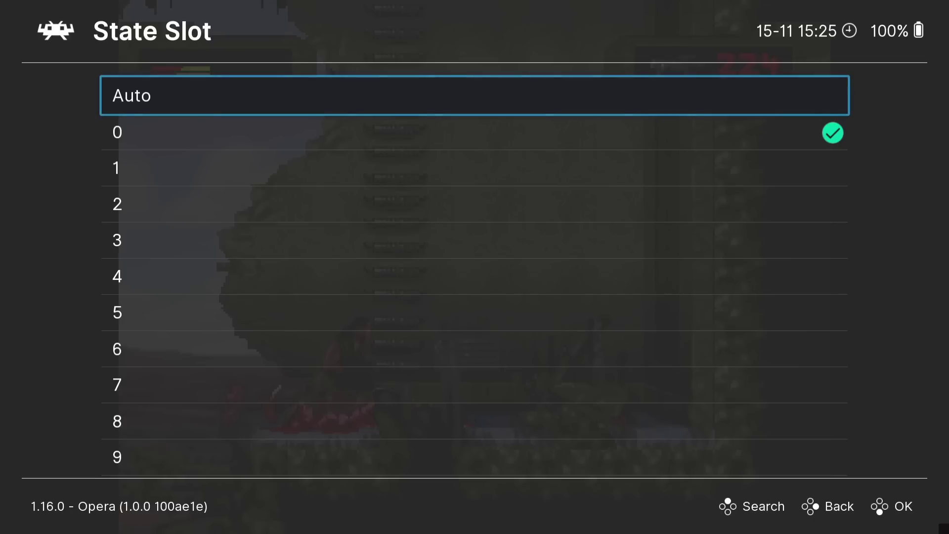
key("Down")
key("Down")
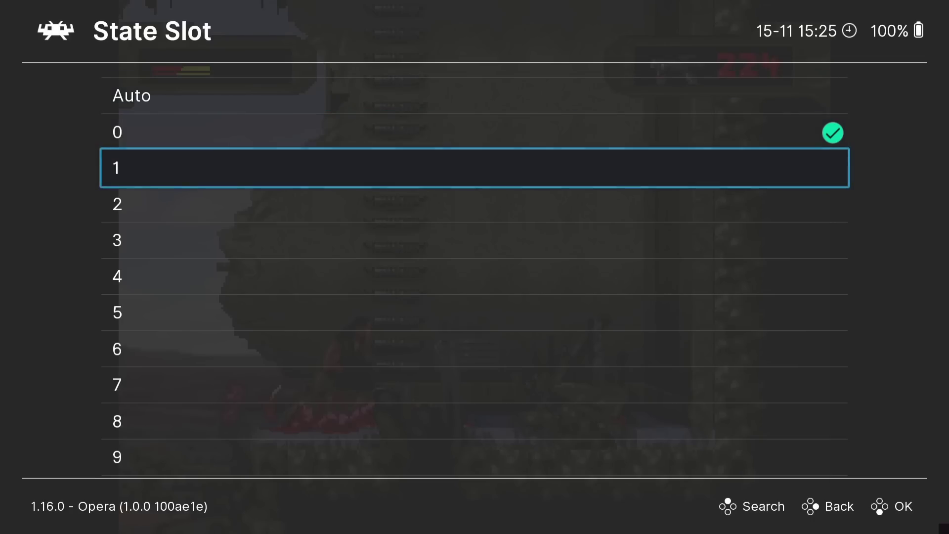
key("Return")
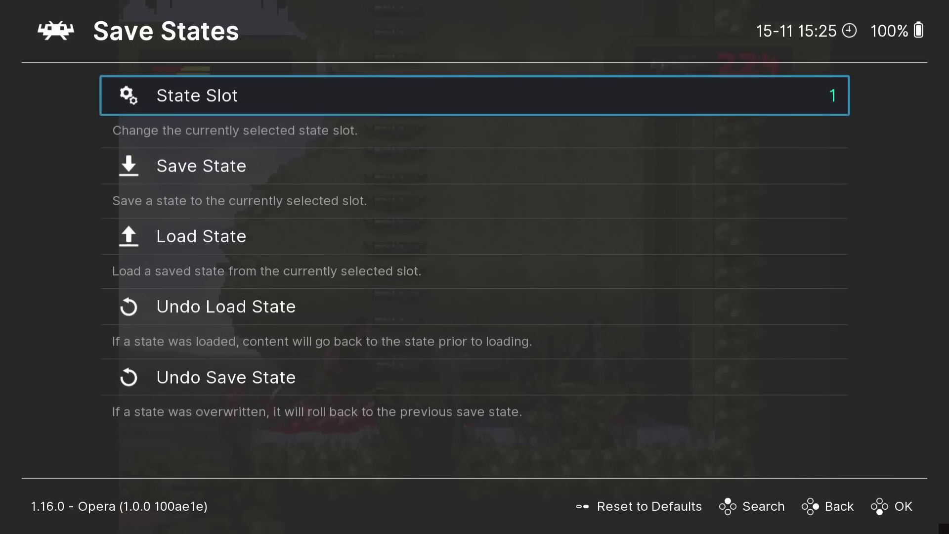
Save the game state to slot 1, then resume play and climb the ladder.
key("Down")
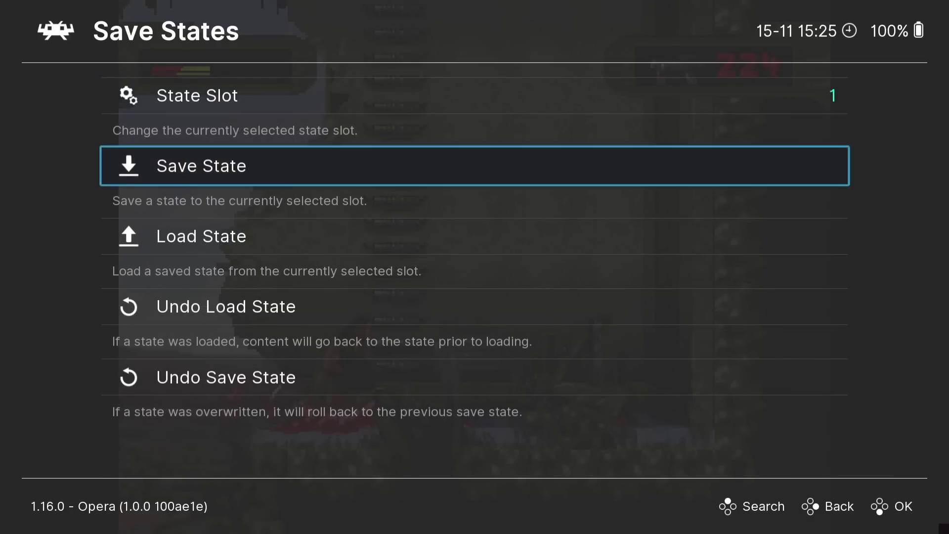
key("Return")
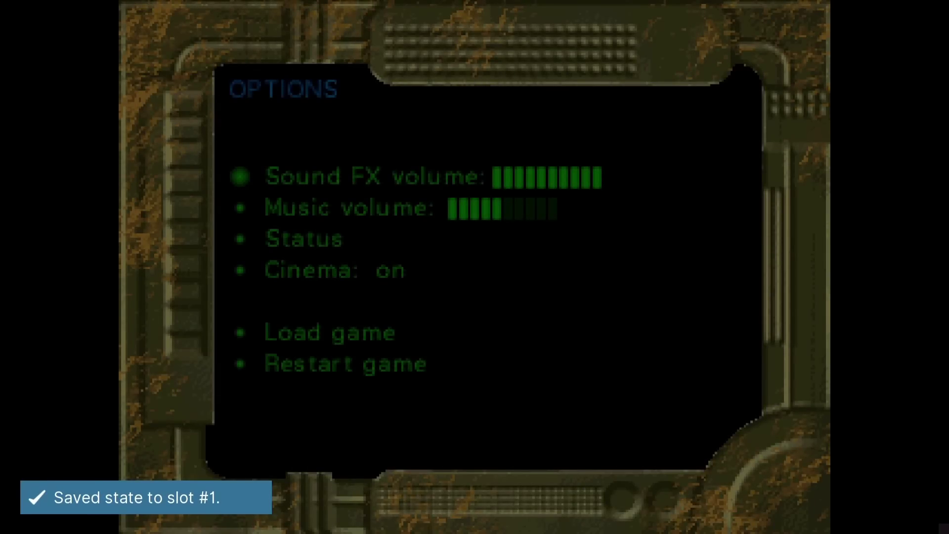
key("Escape")
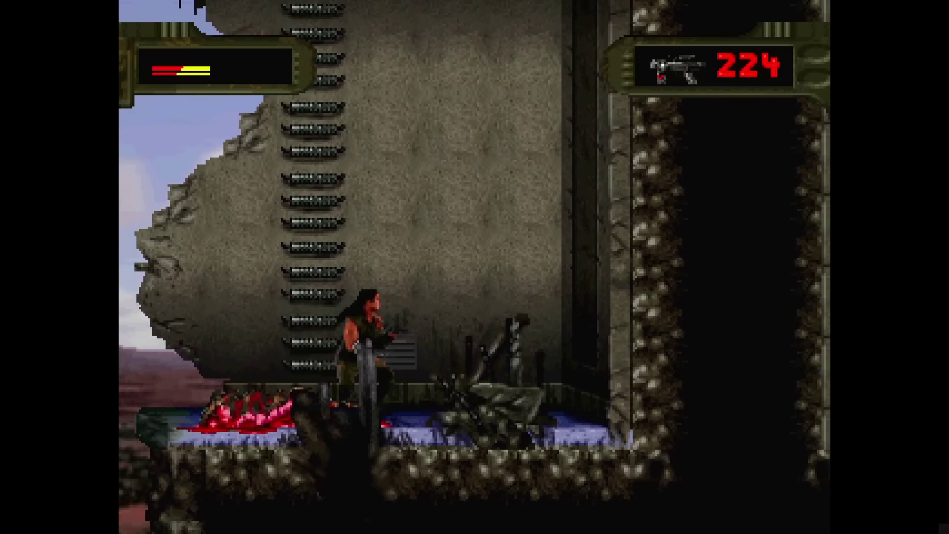
key("Up")
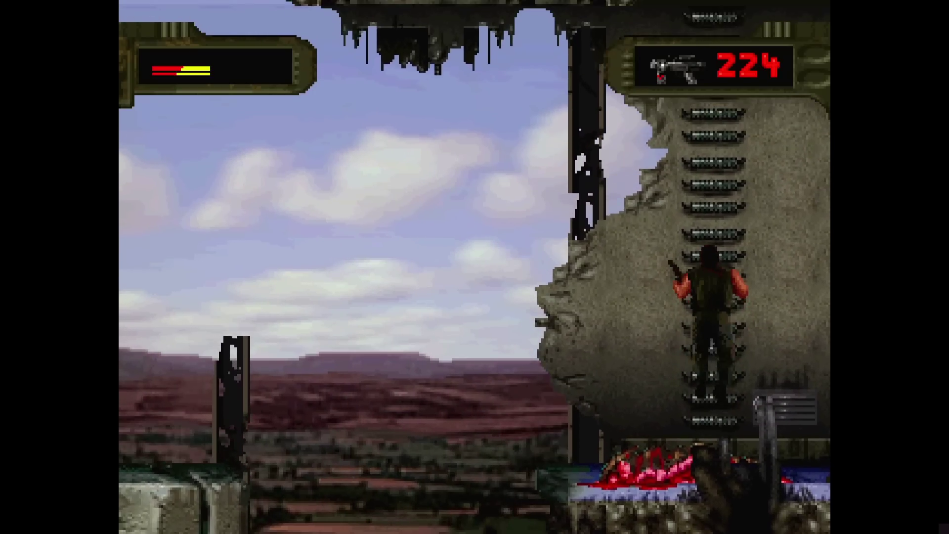
key("Up")
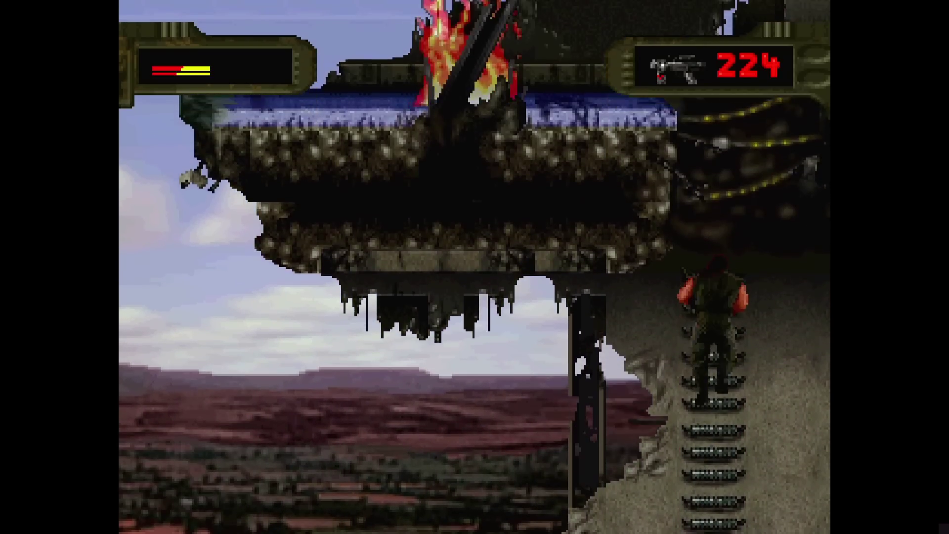
key("Up")
Load the saved state from slot 1 and continue playing from there.
key("F1")
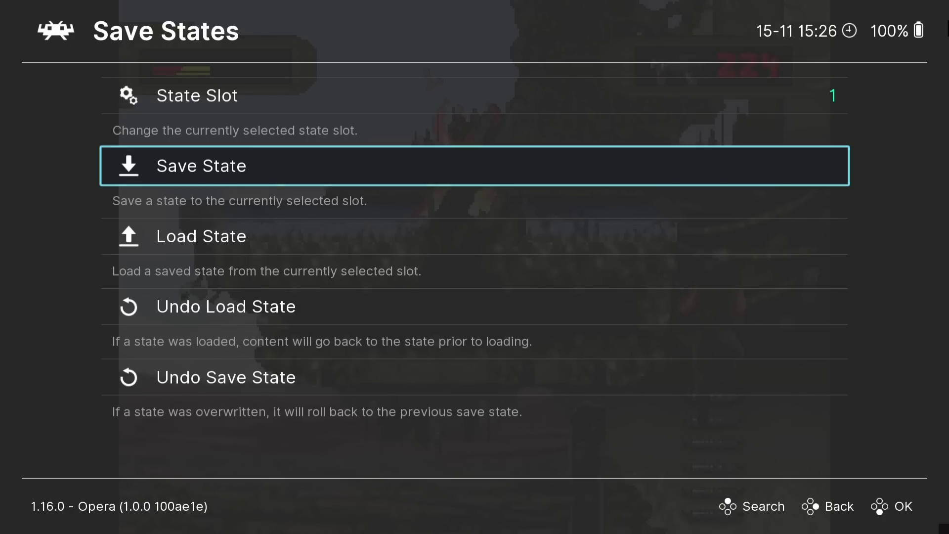
key("Down")
key("Return")
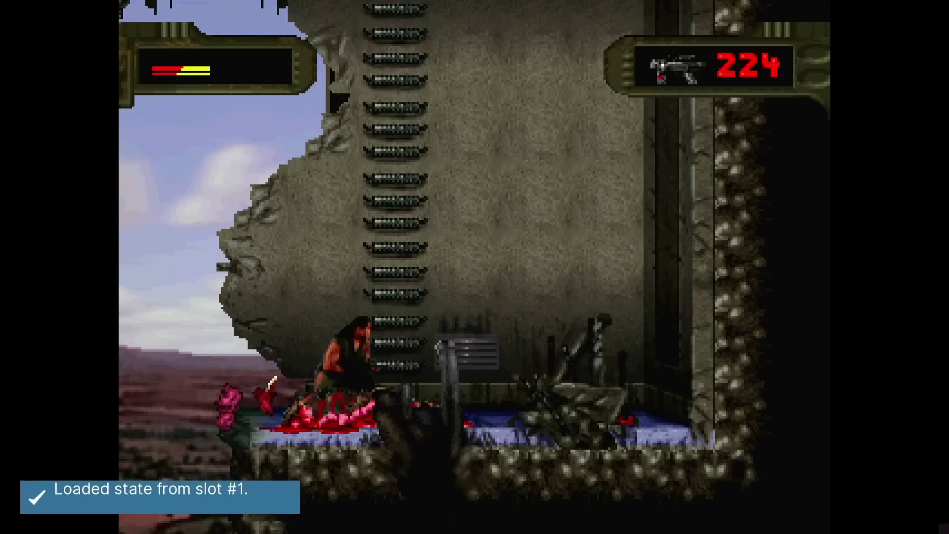
key("Return")
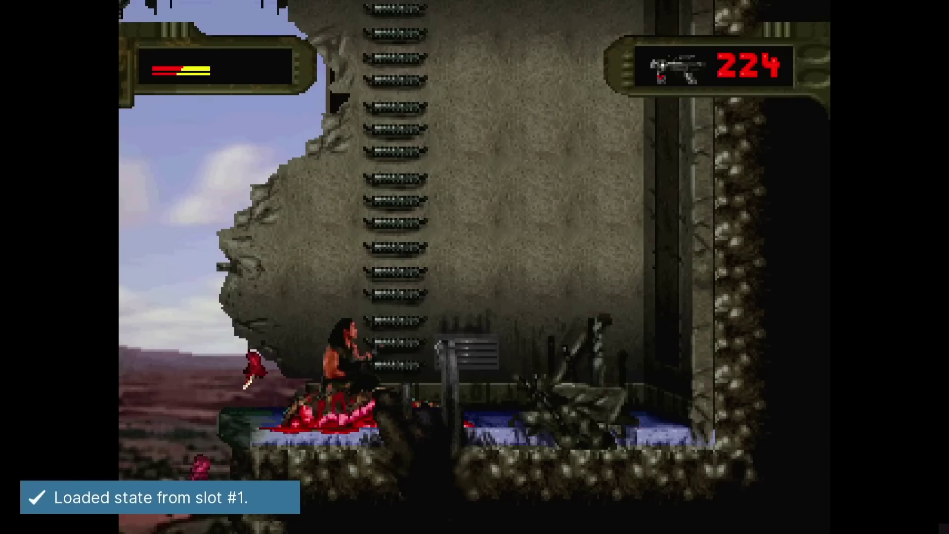
key("Left")
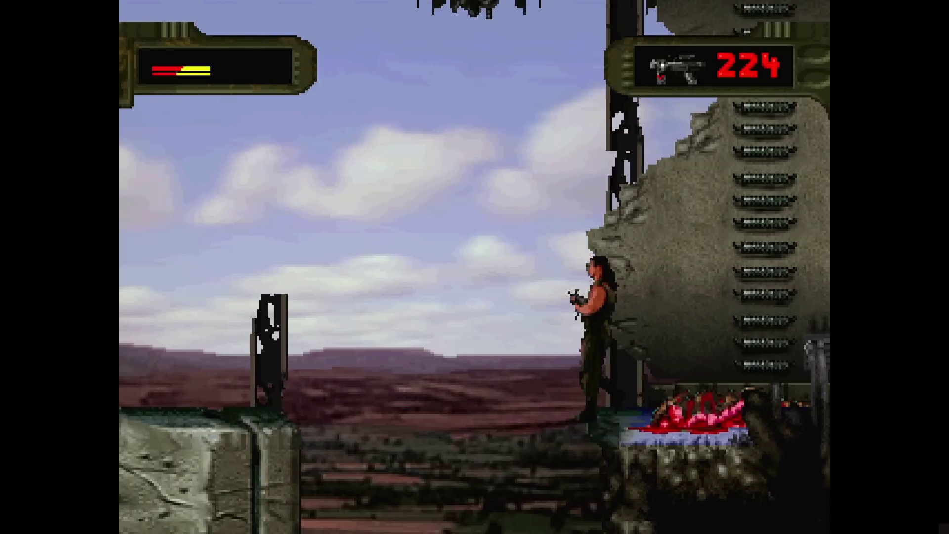
key("Right")
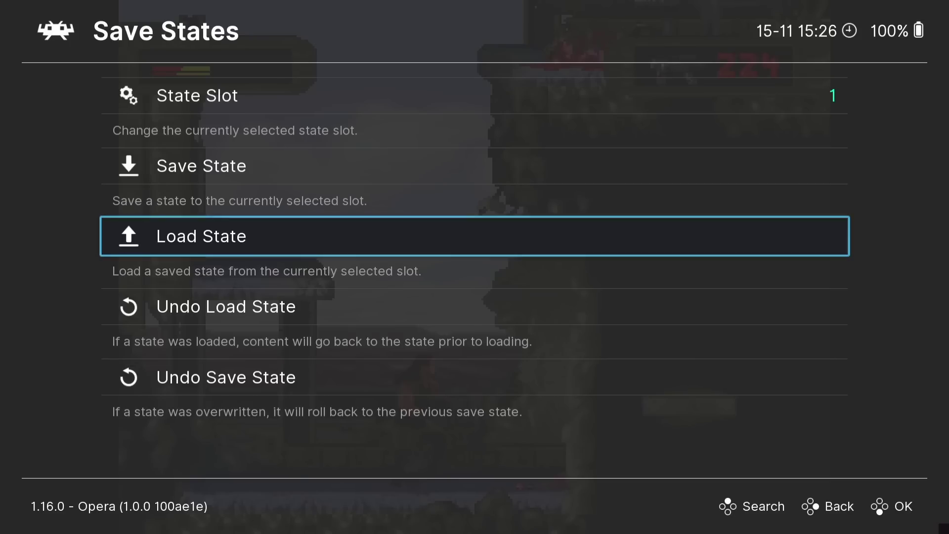
Examine the Opera core options, including BIOS, font, CPU overclock, mode and the option file management, and return to the Quick Menu.
key("BackSpace")
key("Down")
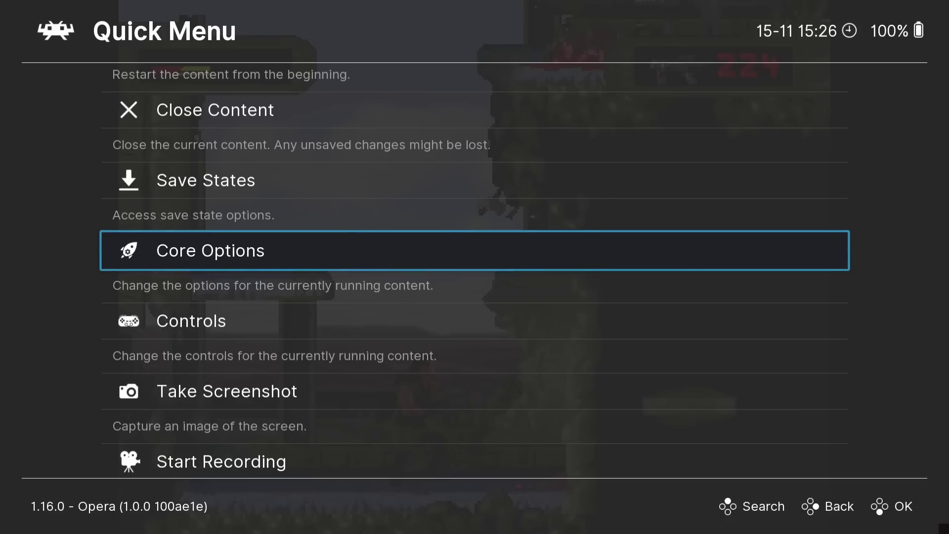
key("Return")
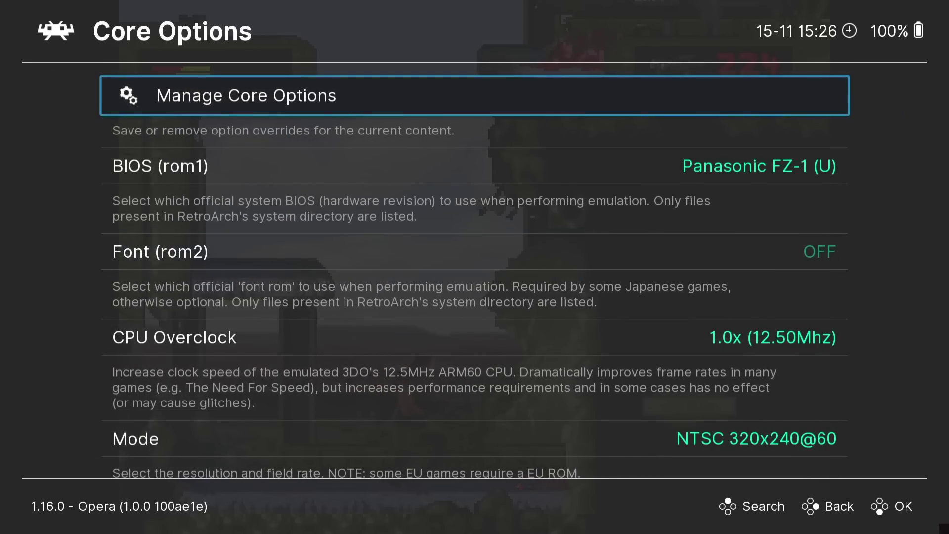
key("Down")
key("Down")
key("Down")
key("Down")
key("Up")
key("Up")
key("Up")
key("Up")
key("Return")
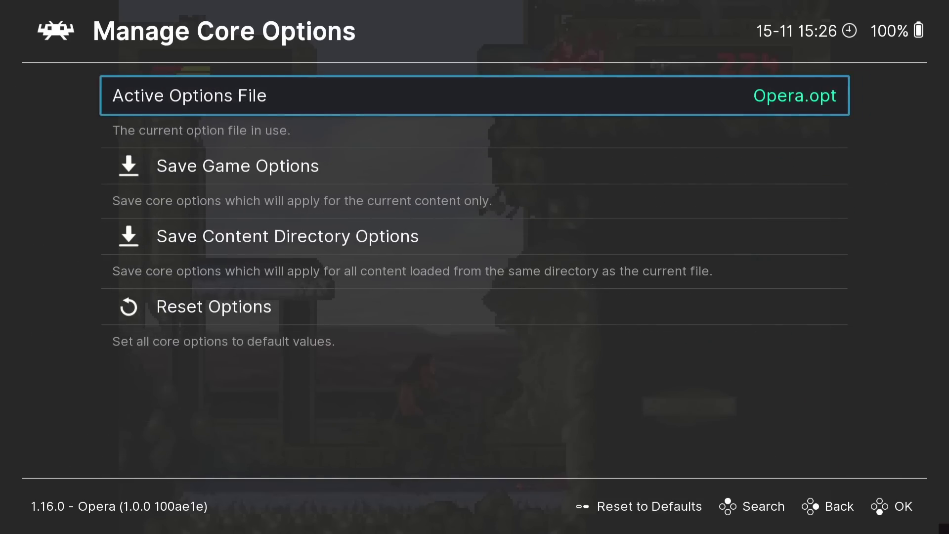
key("BackSpace")
key("Down")
key("Down")
key("Down")
key("Down")
key("Down")
key("BackSpace")
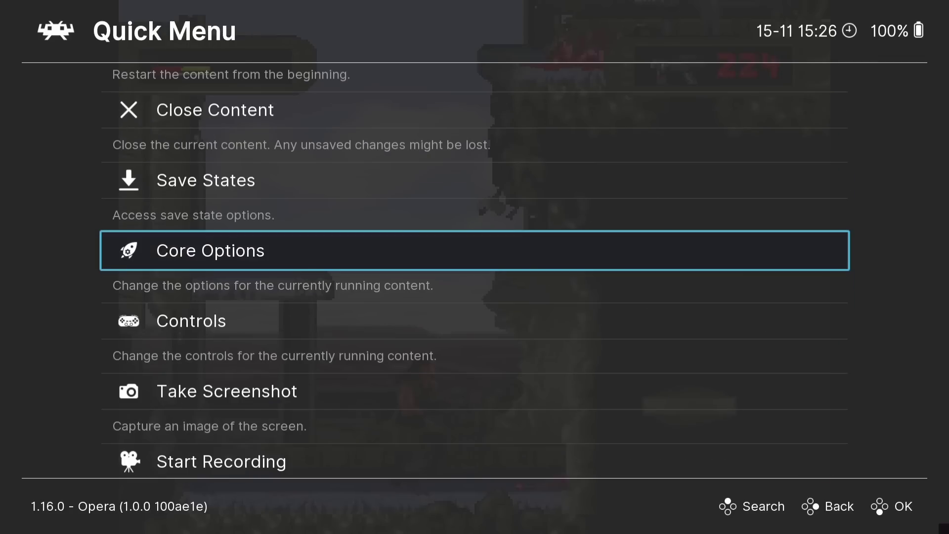
key("Up")
key("Down")
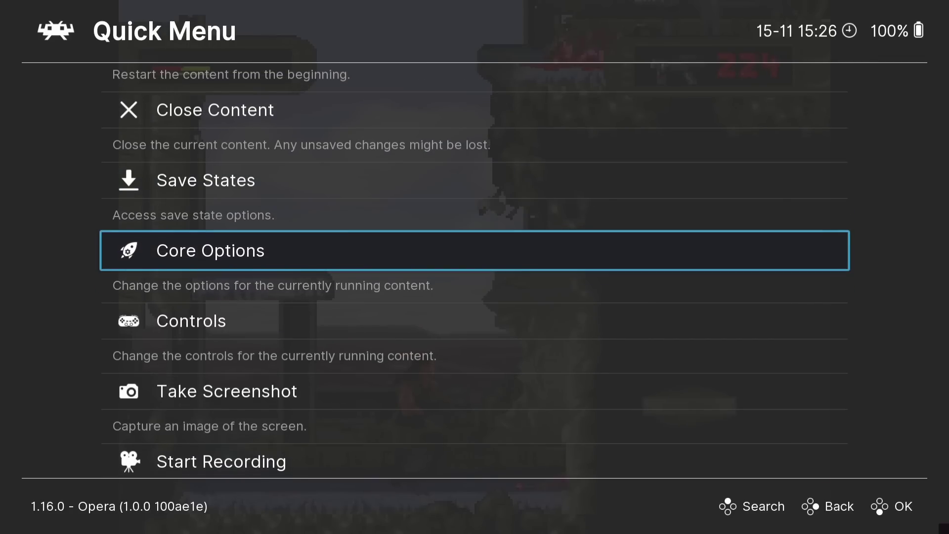
Leave the Quick Menu and open the Scaling section of the Video settings.
key("BackSpace")
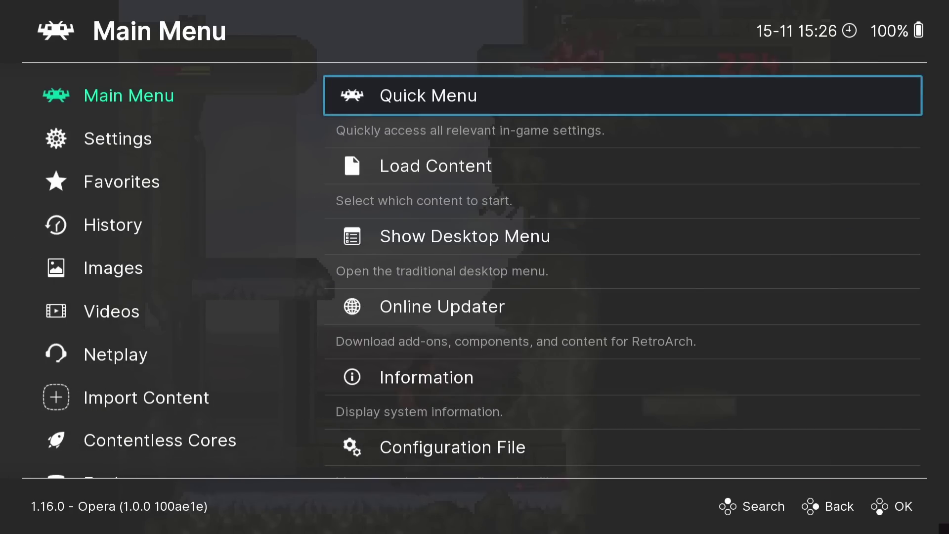
key("BackSpace")
key("Down")
key("Right")
key("Down")
key("Return")
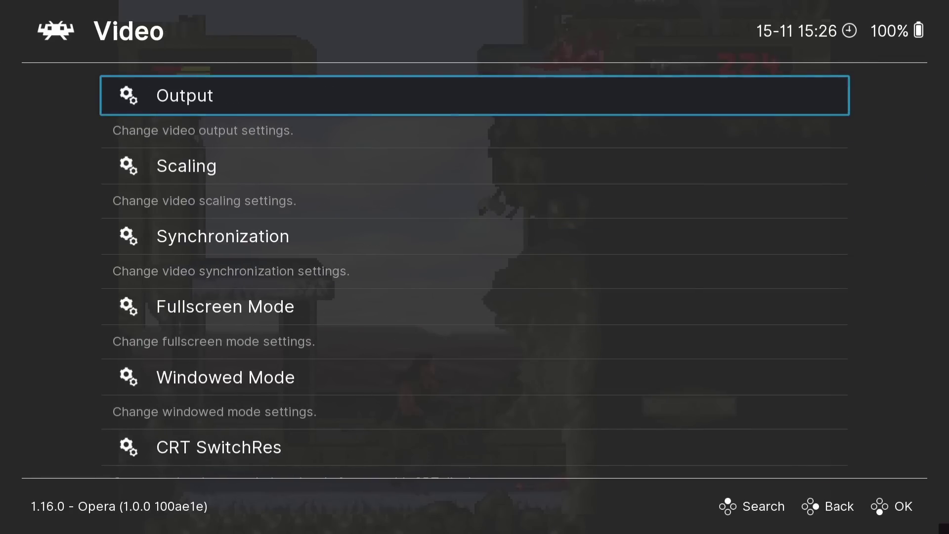
key("Down")
key("Return")
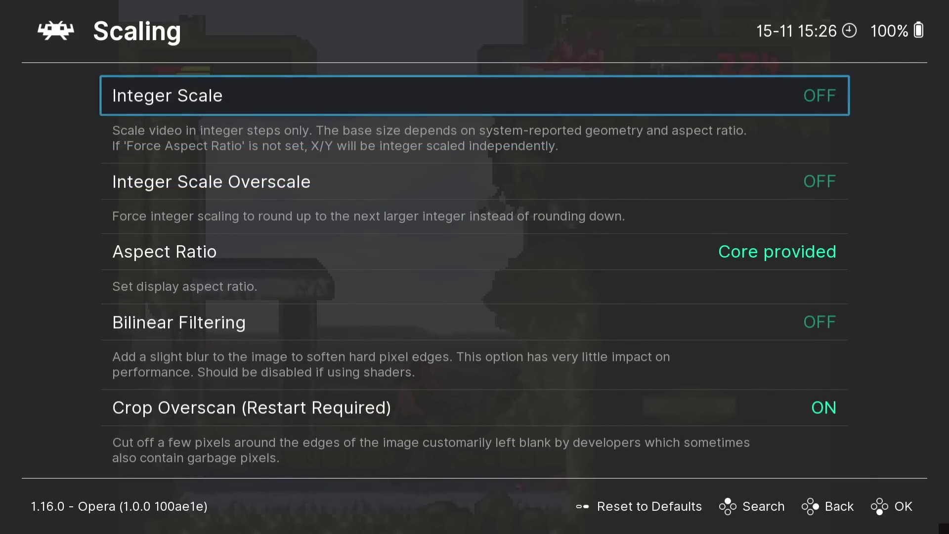
Try Integer Scale by switching it on and off, leaving it on.
key("Return")
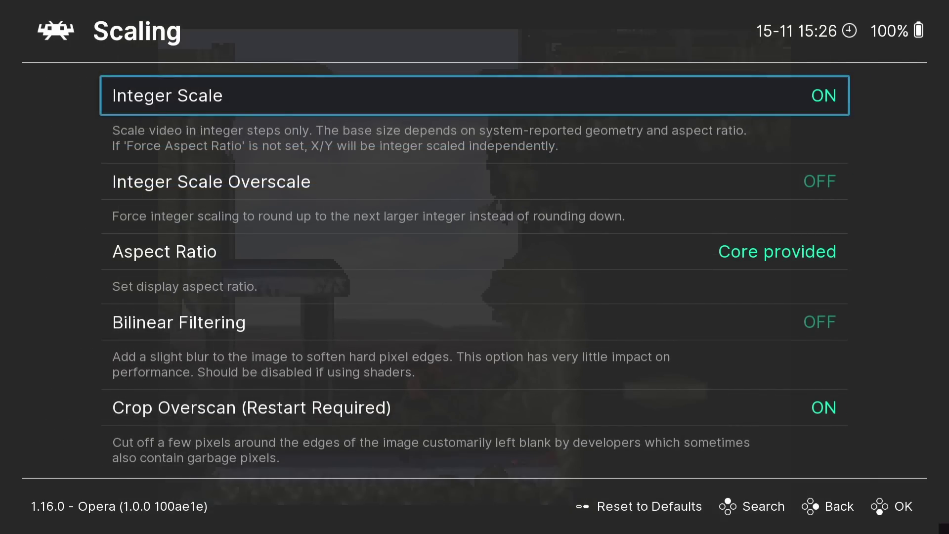
key("BackSpace")
key("Return")
key("Return")
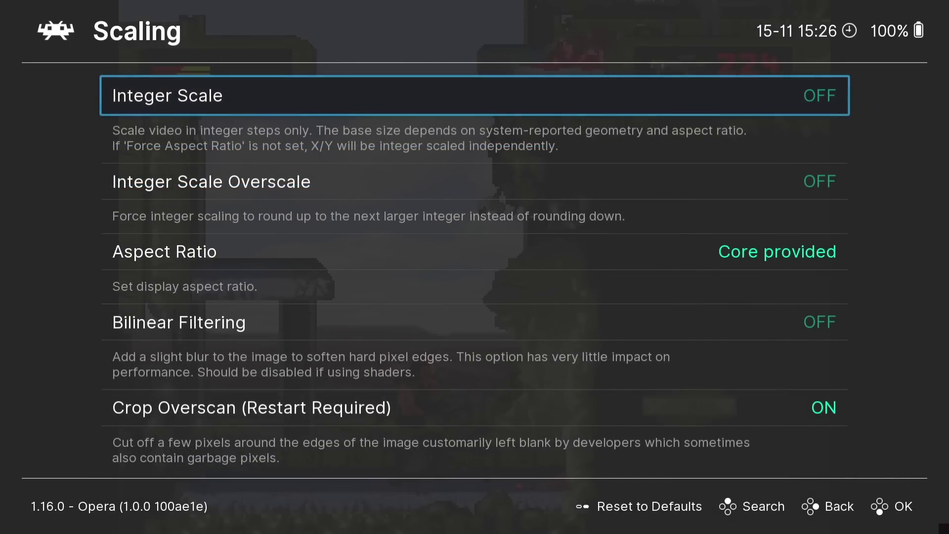
key("Return")
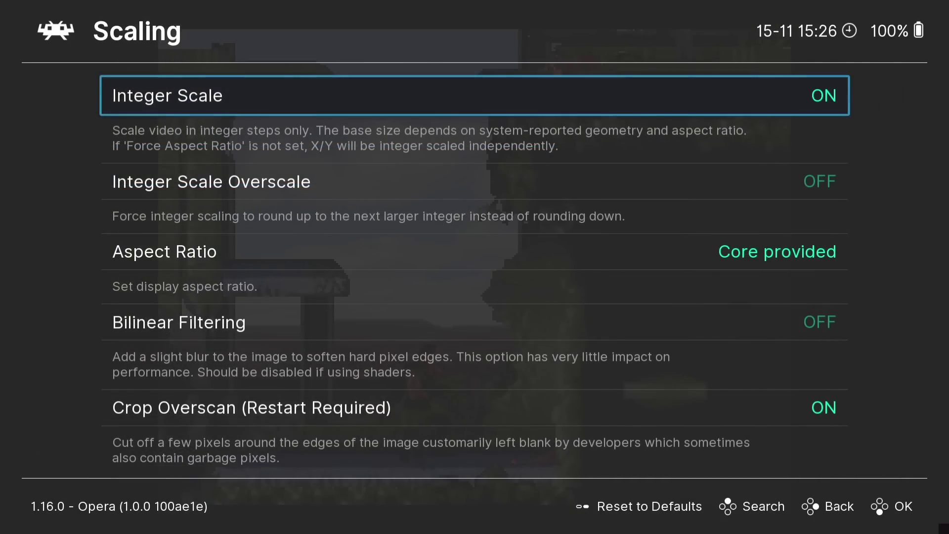
Set the video aspect ratio to Full.
key("Down")
key("Down")
key("Return")
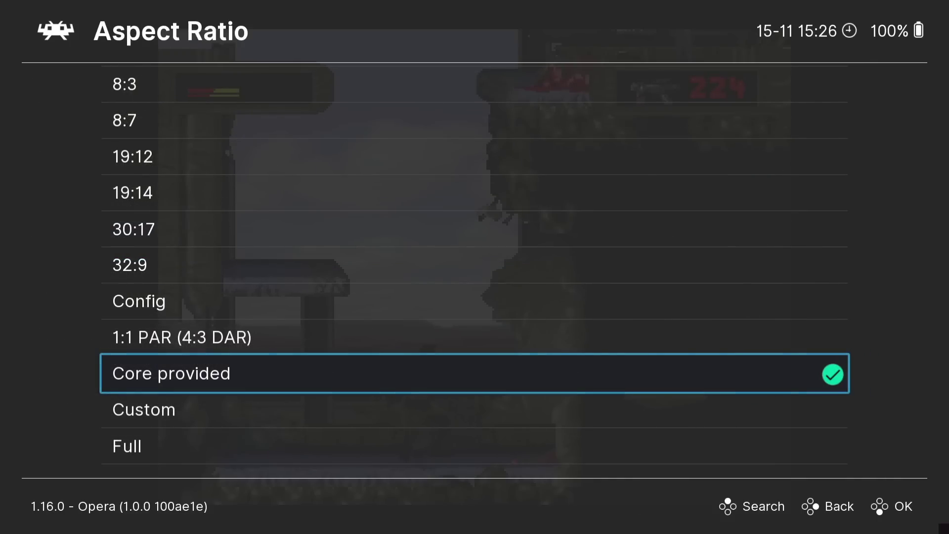
key("Down")
key("Down")
key("Return")
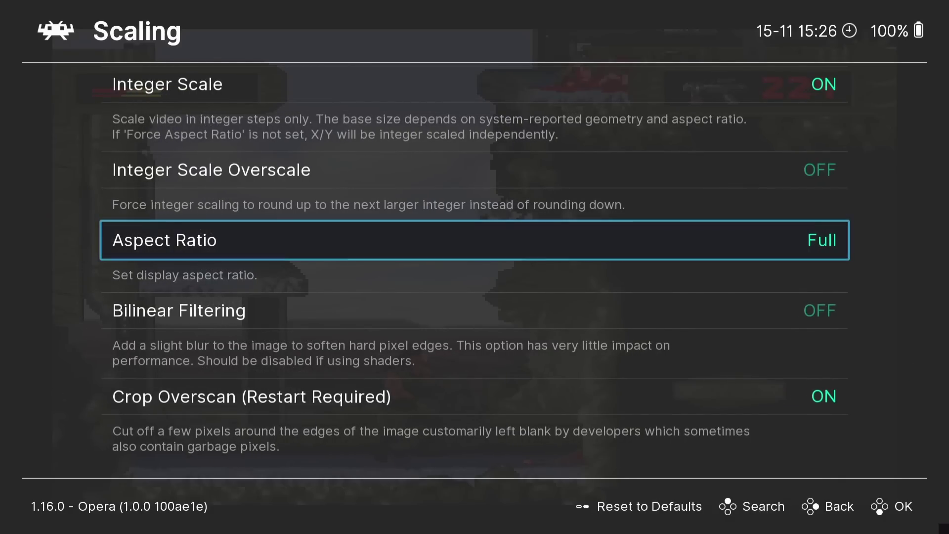
Turn Integer Scale off and Bilinear Filtering on.
key("Up")
key("Up")
key("Return")
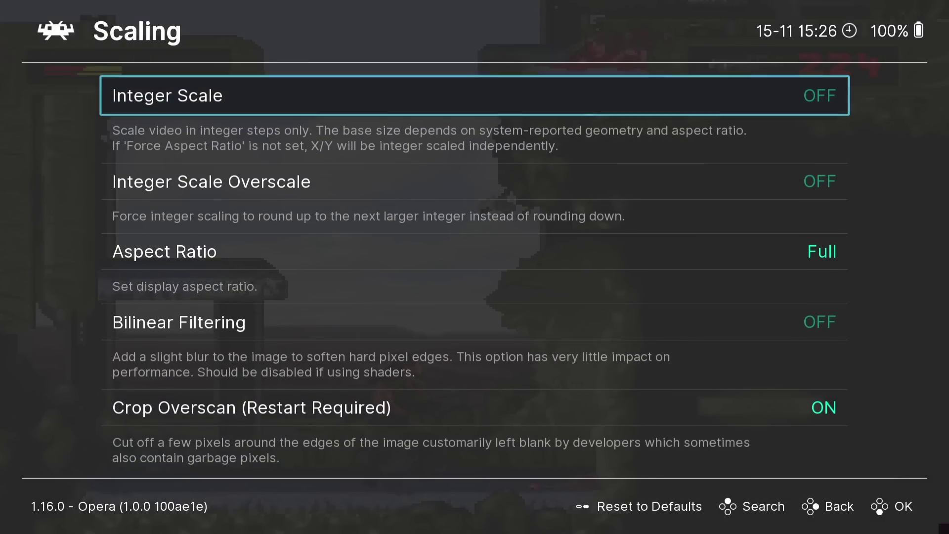
key("Down")
key("Down")
key("Down")
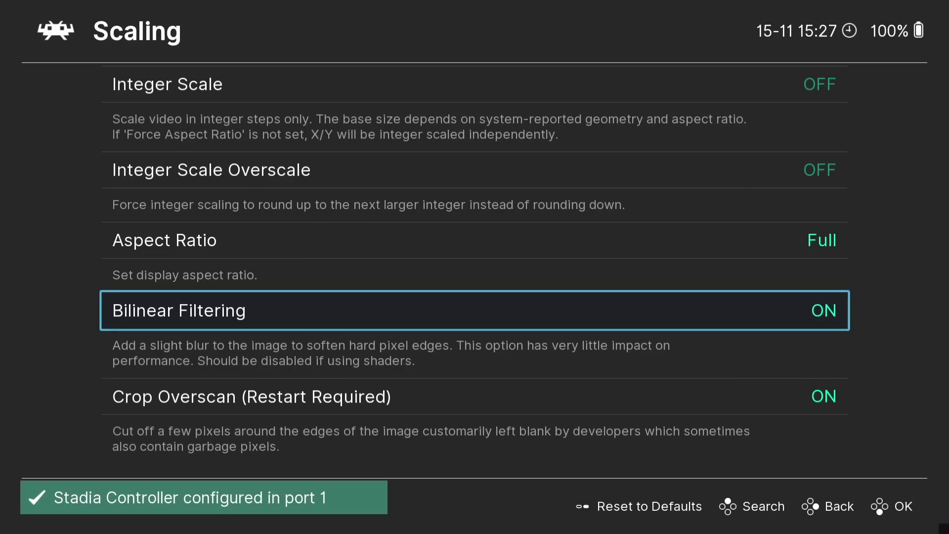
Leave the video settings and return to the Quick Menu of the running game.
key("BackSpace")
key("BackSpace")
key("Up")
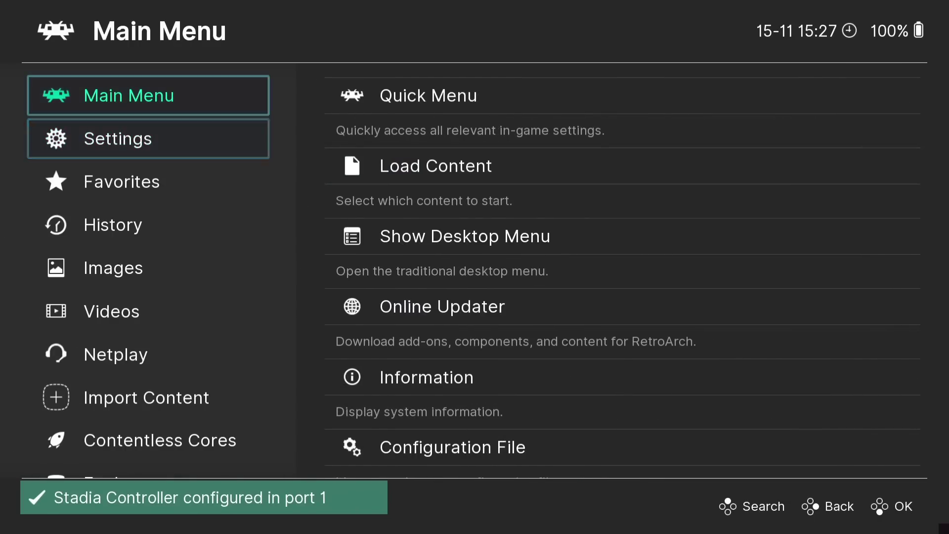
key("Right")
key("Return")
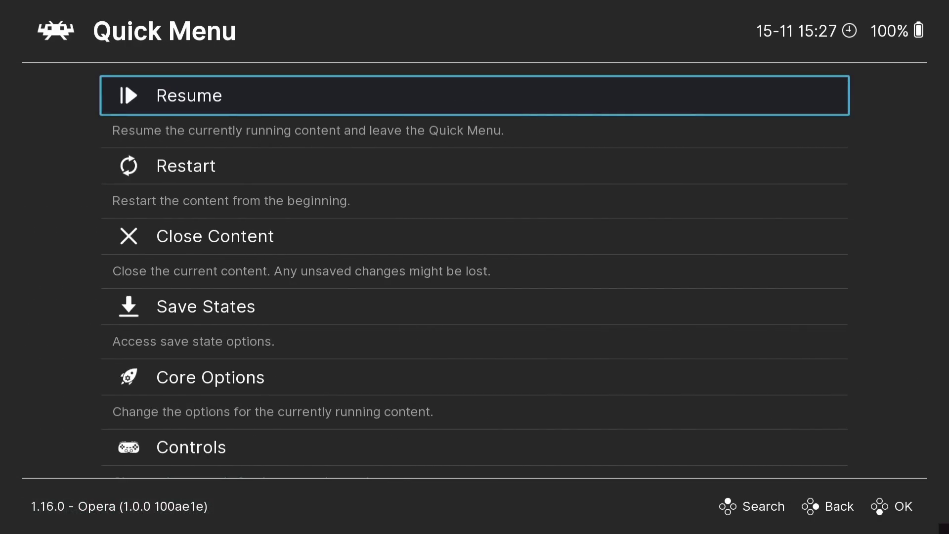
Resume the running 3DO game to check its picture, and bring the Quick Menu back up.
key("Return")
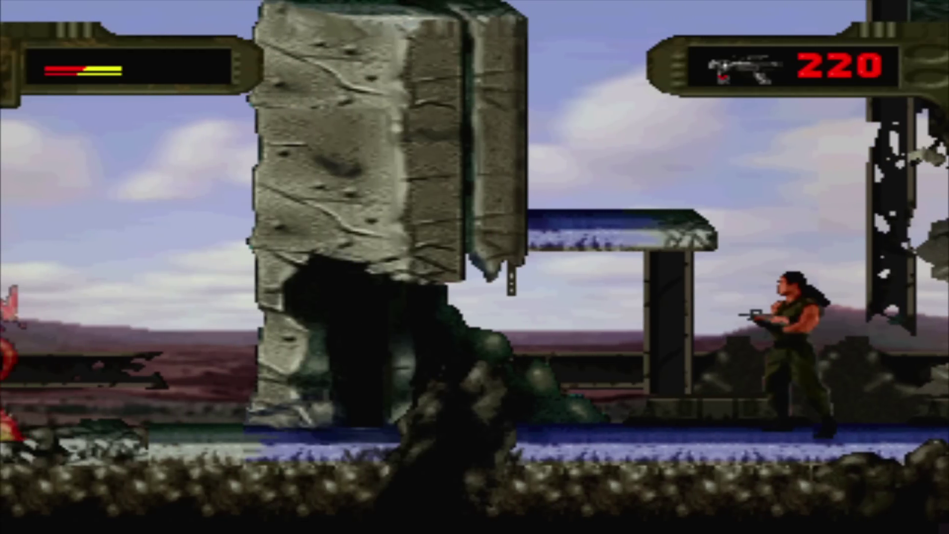
key("F1")
key("Up")
key("Down")
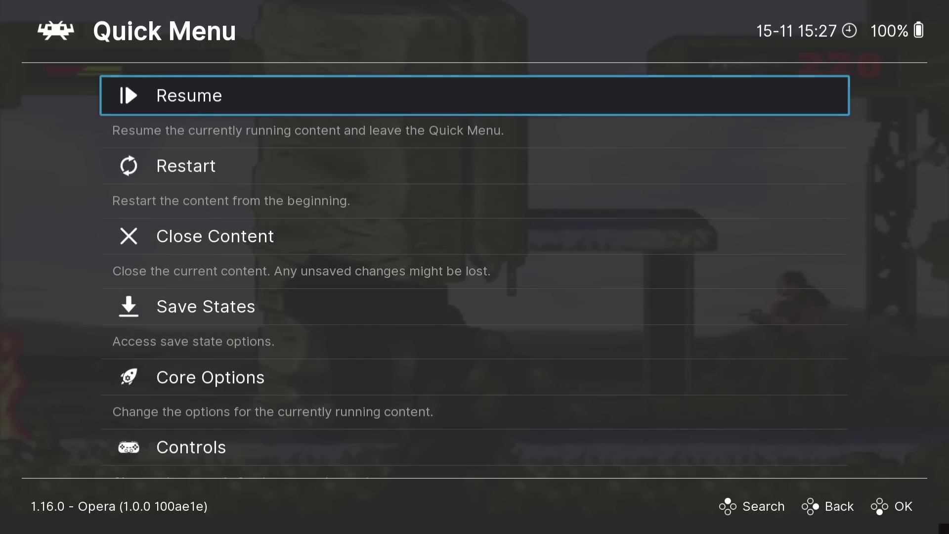
Save the Opera core options for all games in the same content directory, and return to the main menu.
key("Down")
key("Down")
key("Down")
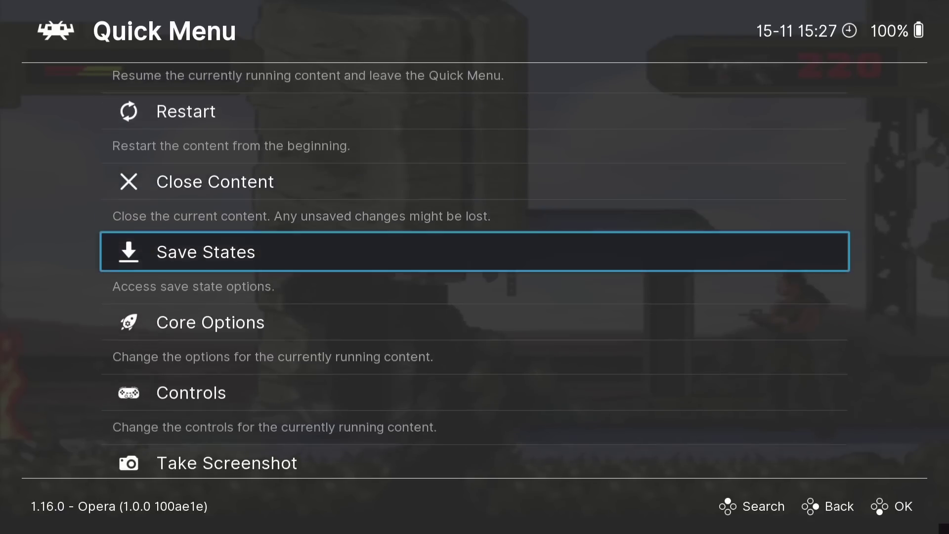
key("Down")
key("Return")
key("Return")
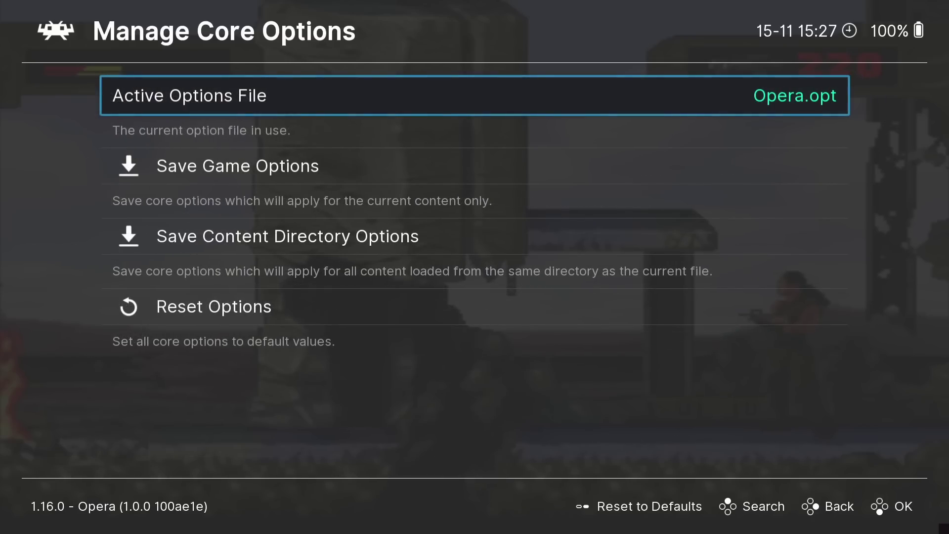
key("Down")
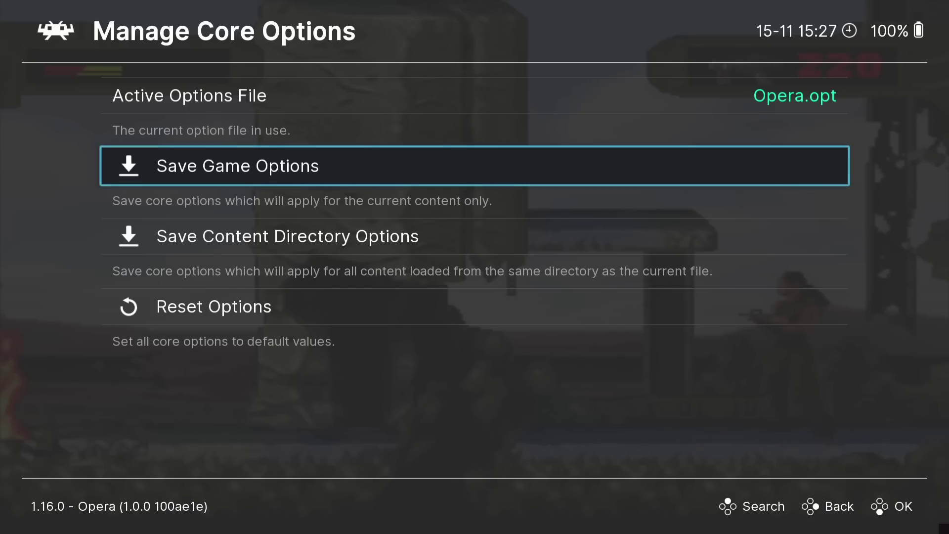
key("Down")
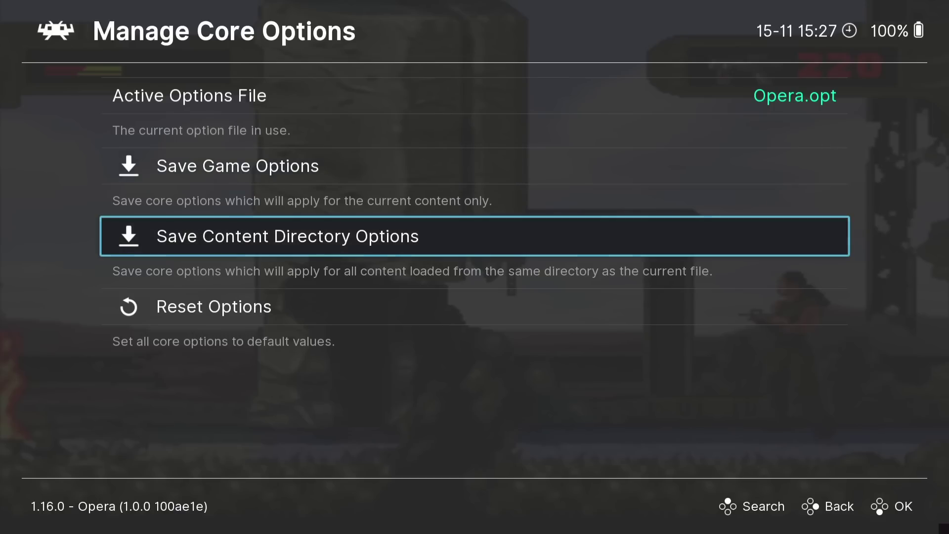
key("Return")
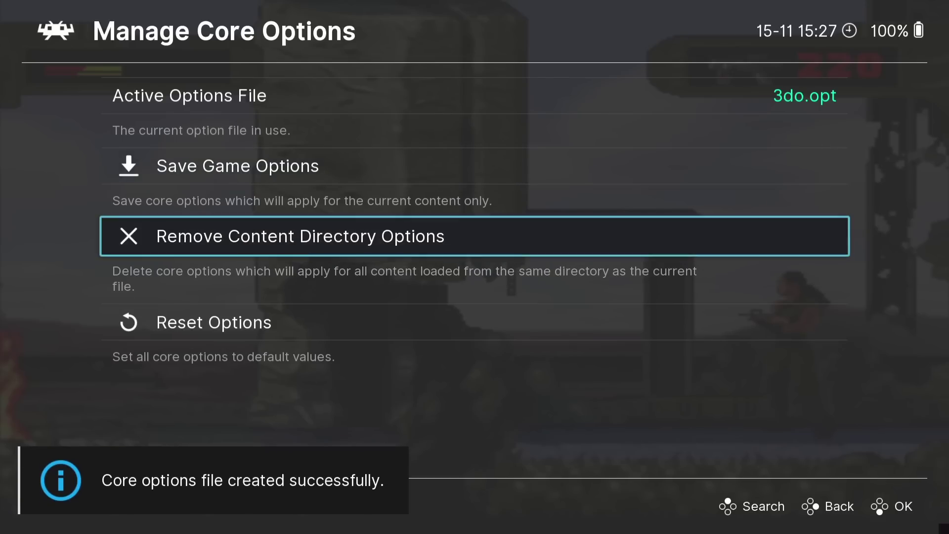
key("BackSpace")
key("BackSpace")
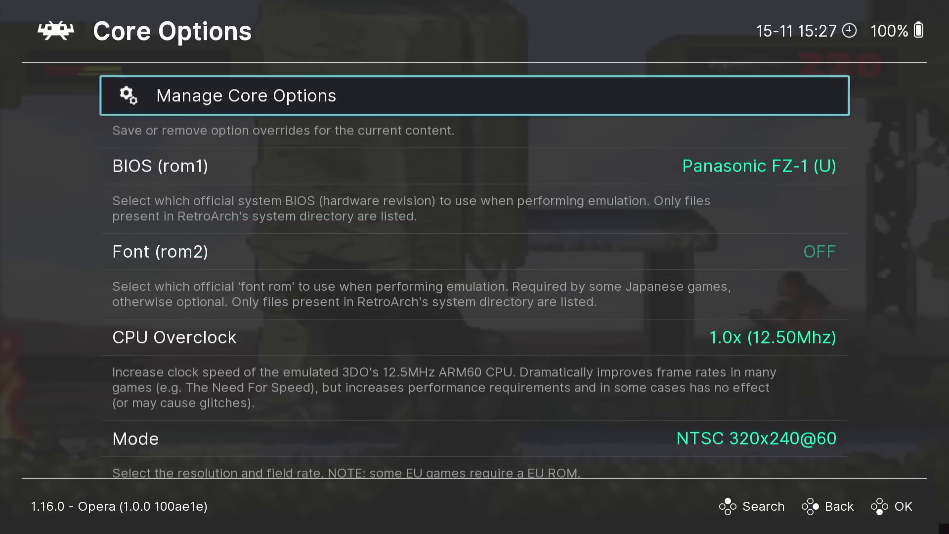
key("BackSpace")
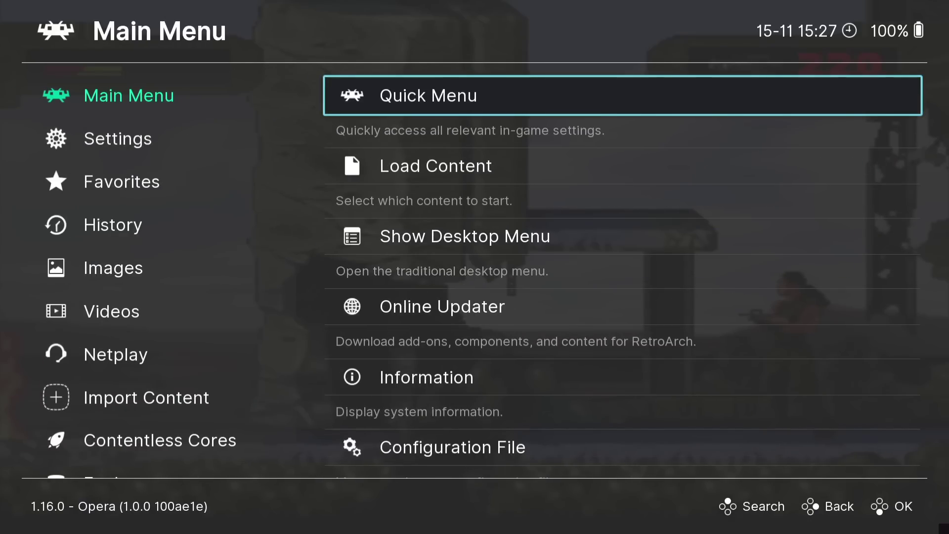
Save the current RetroArch configuration, overwriting retroarch.cfg.
key("Down")
key("Down")
key("Down")
key("Down")
key("Down")
key("Return")
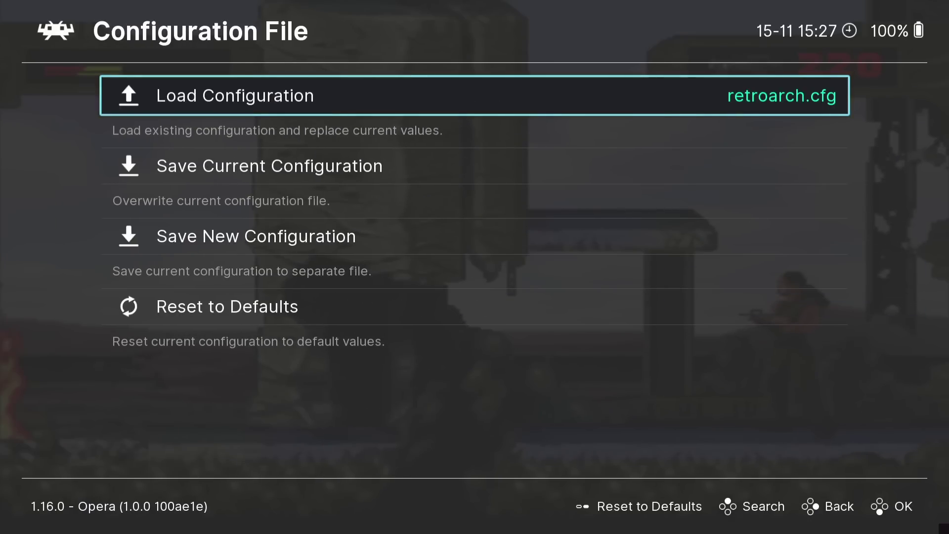
key("Down")
key("Return")
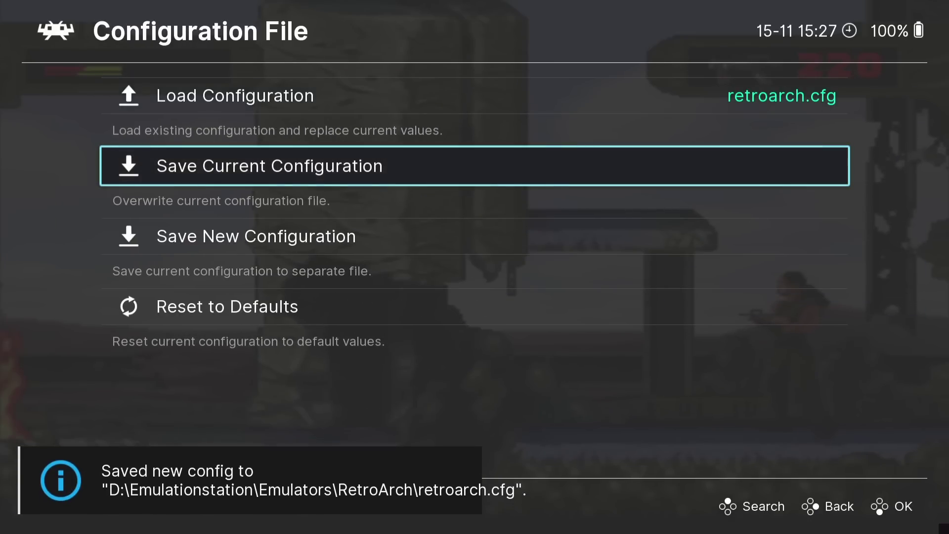
Quit RetroArch and return to the EmulationStation system selection.
key("BackSpace")
key("Left")
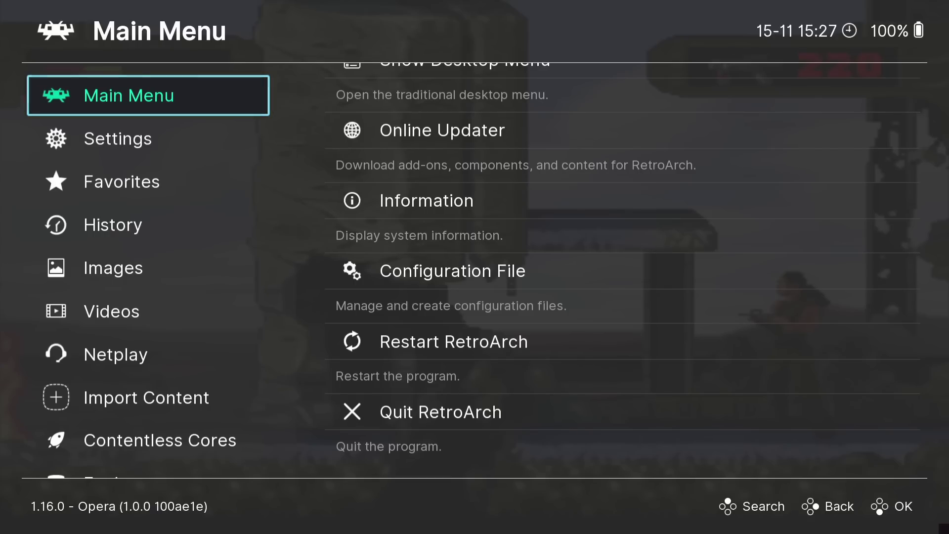
key("Right")
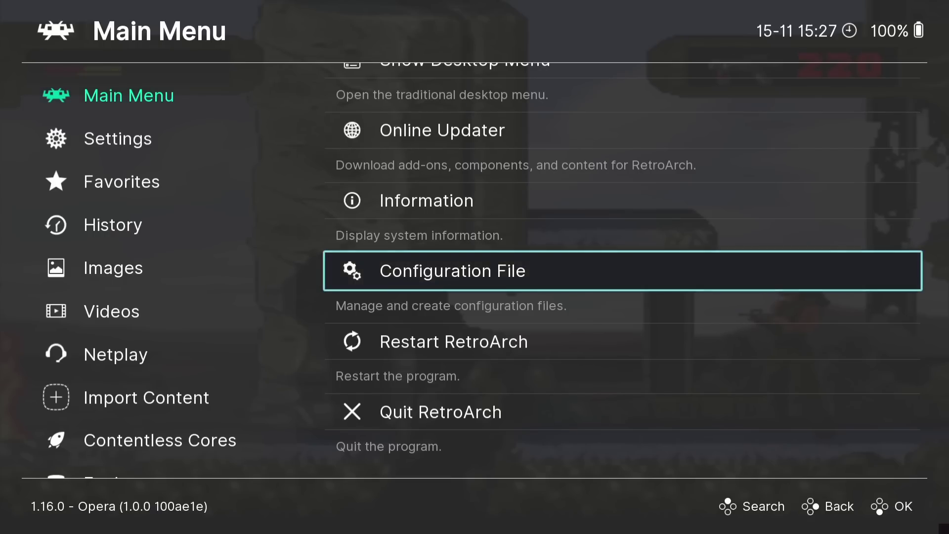
key("Down")
key("Down")
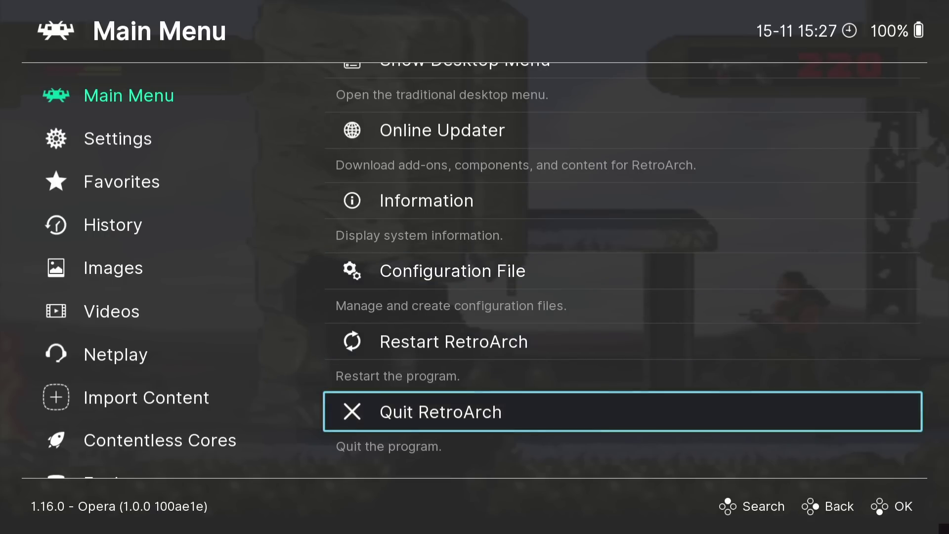
key("Return")
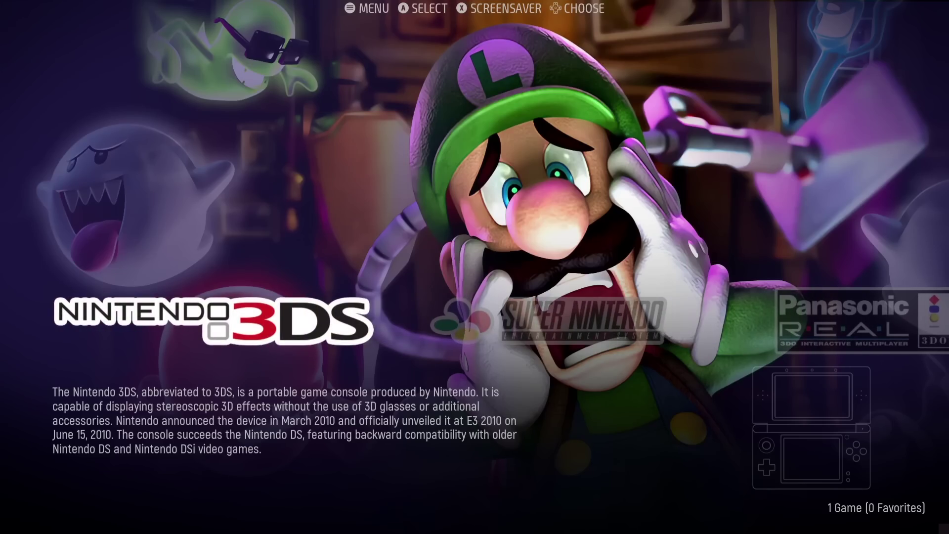
Launch the game in the Nintendo 3DS system and open the Citra core options from RetroArch.
key("Return")
key("Return")
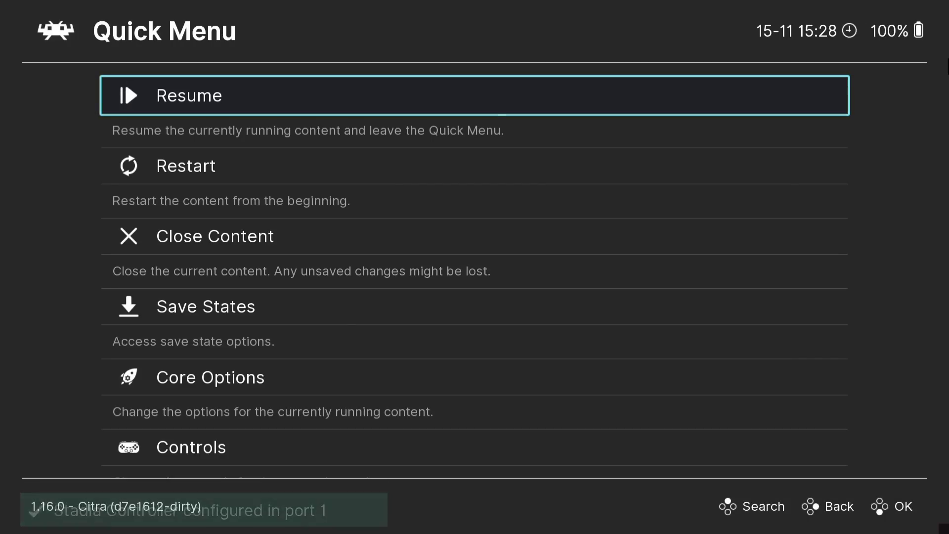
key("Down")
key("Down")
key("Down")
key("Down")
key("Return")
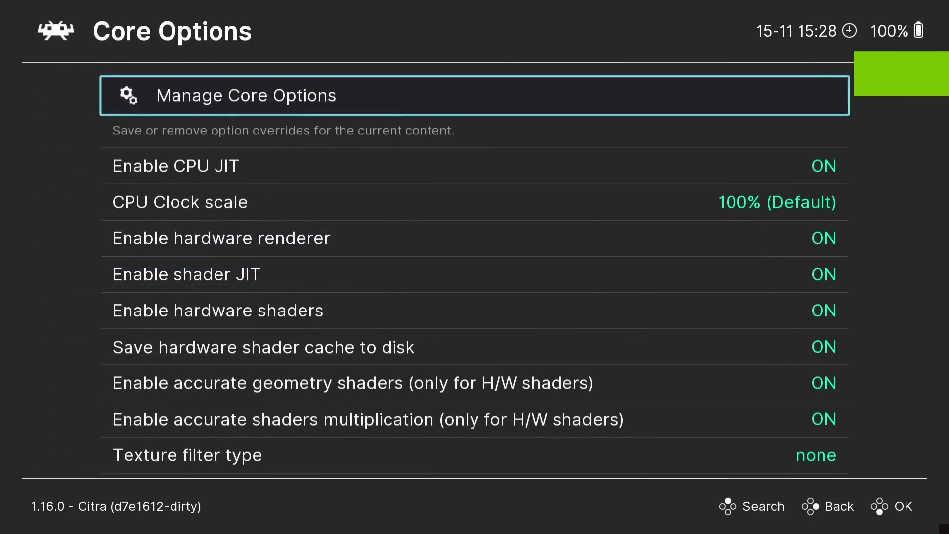
Set the Citra core's resolution scale factor to 7x.
key("Down")
key("Down")
key("Down")
key("Down")
key("Down")
key("Down")
key("Down")
key("Down")
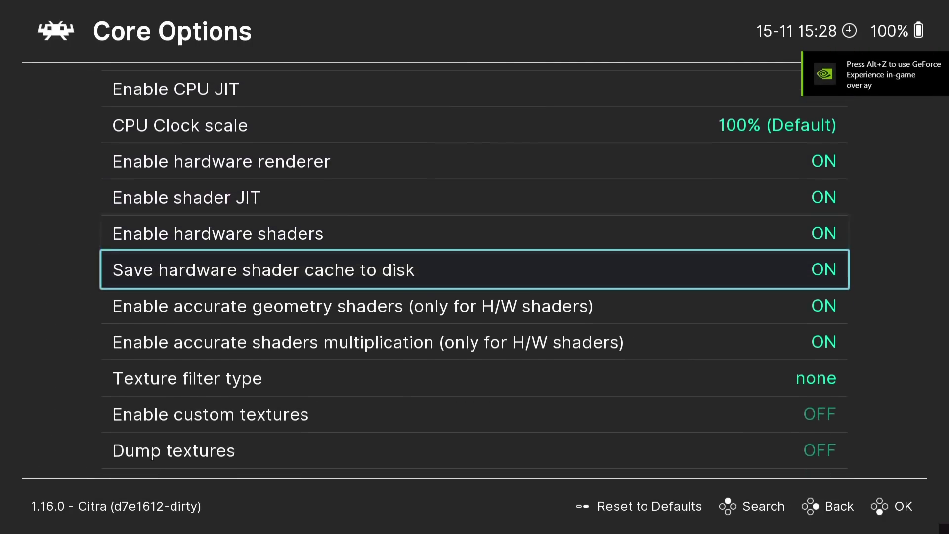
key("Down")
key("Down")
key("Down")
key("Down")
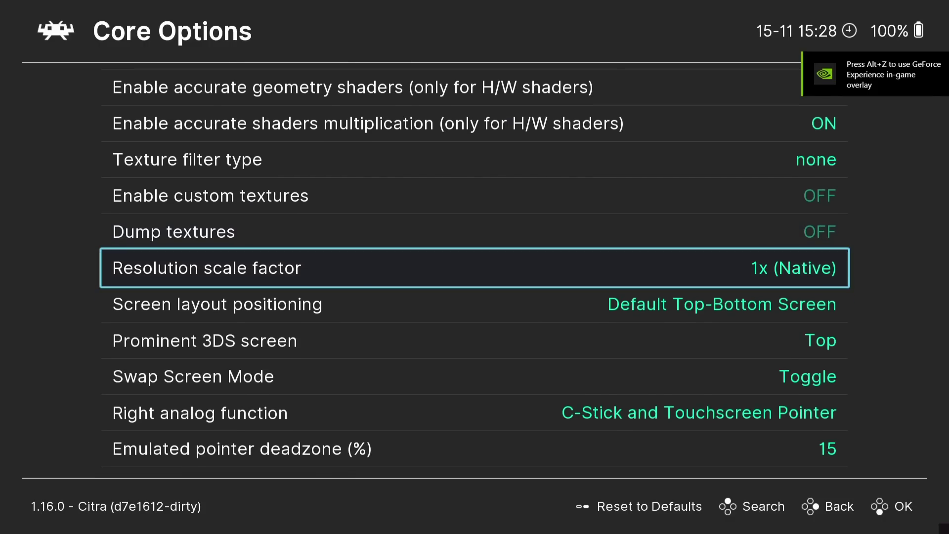
key("Return")
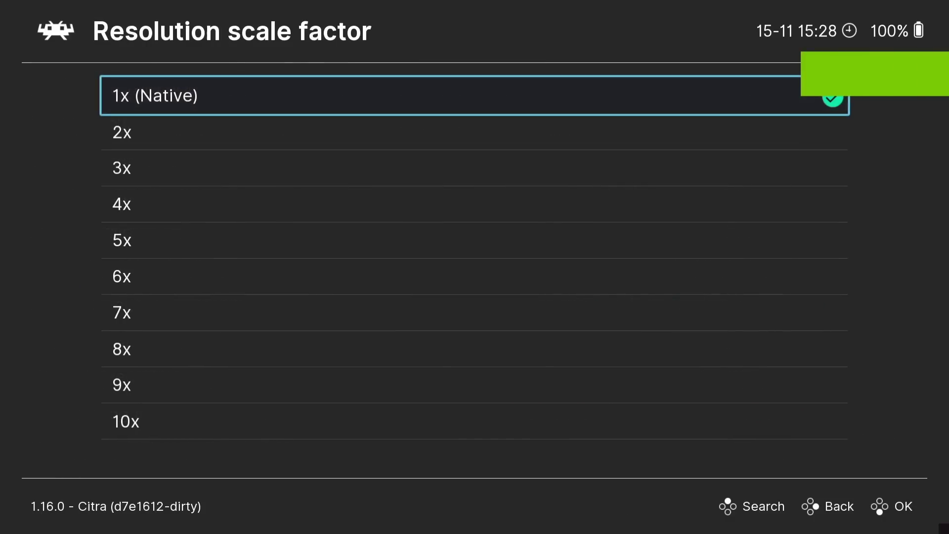
key("Down")
key("Down")
key("Down")
key("Down")
key("Down")
key("Down")
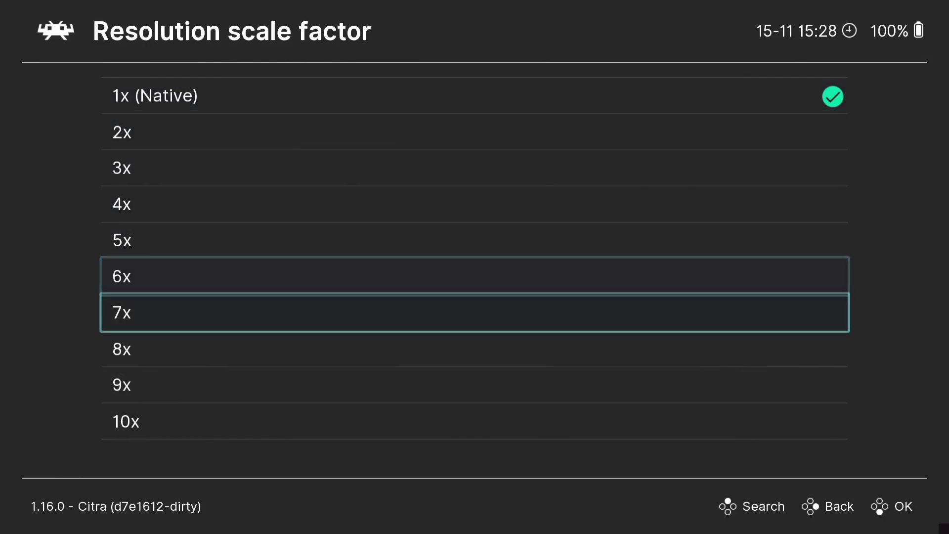
key("Return")
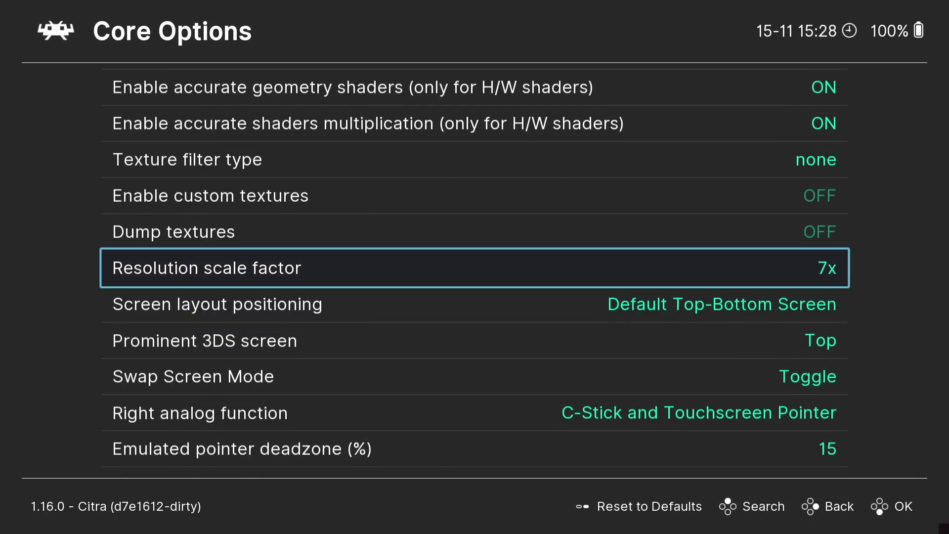
Set the 3DS screen layout positioning to Single Screen Only and leave the core options.
key("Down")
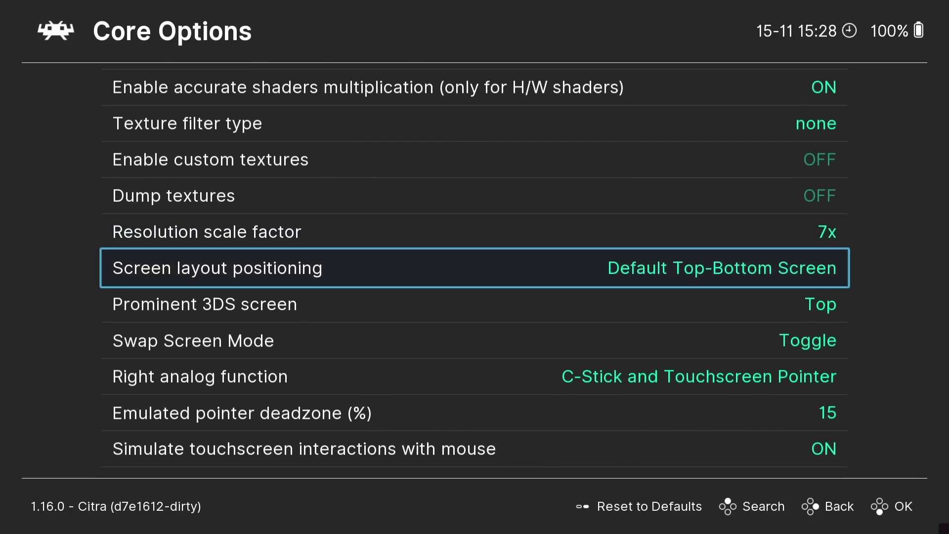
key("Return")
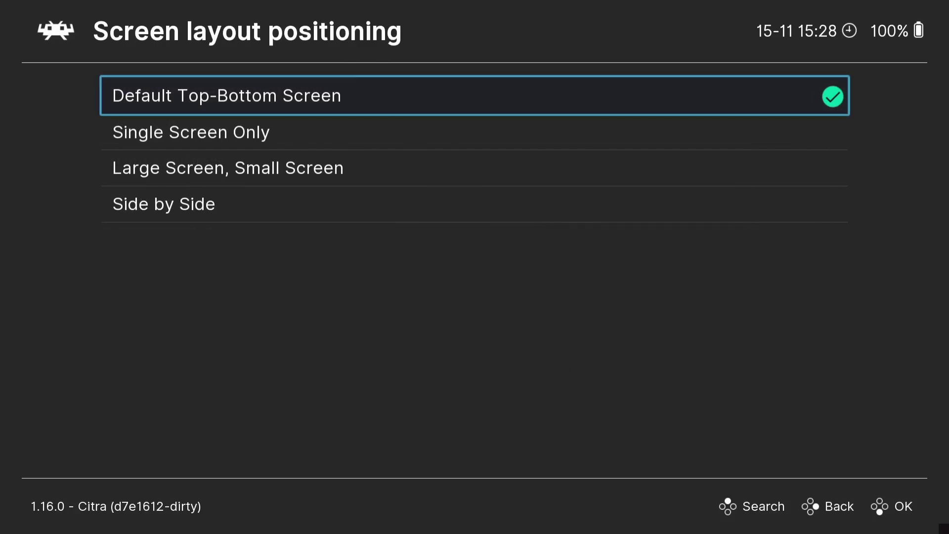
key("Down")
key("Down")
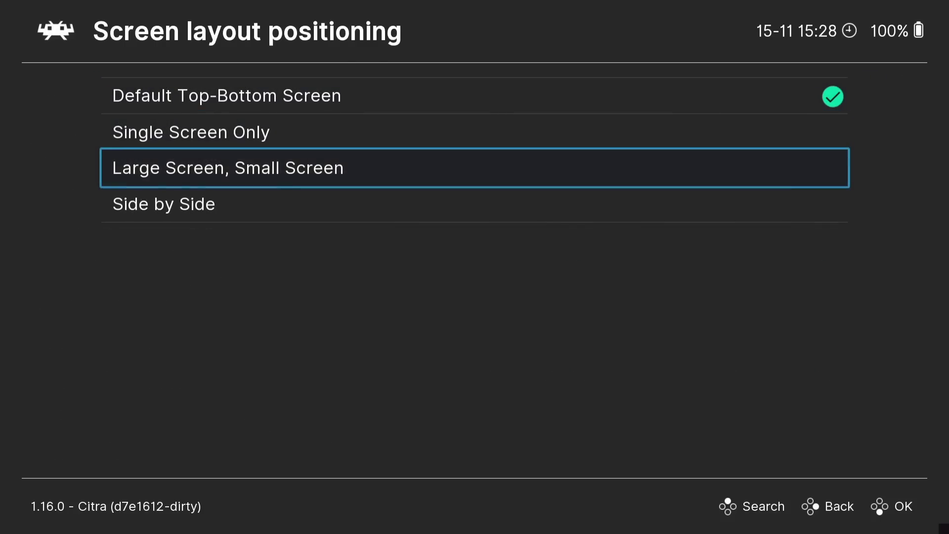
key("Up")
key("Return")
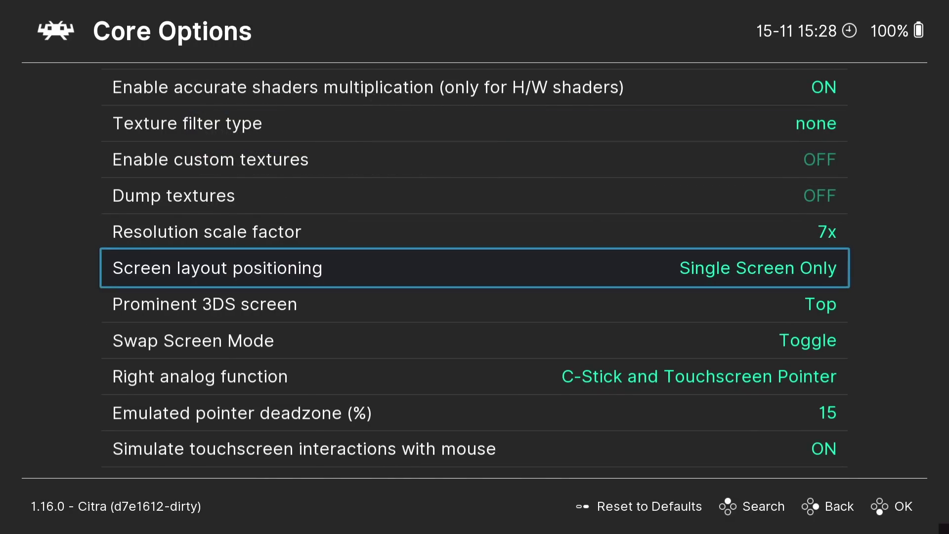
key("Down")
key("Down")
key("BackSpace")
key("BackSpace")
Save the Citra core options for the 3DS content directory and return to the main menu.
key("Return")
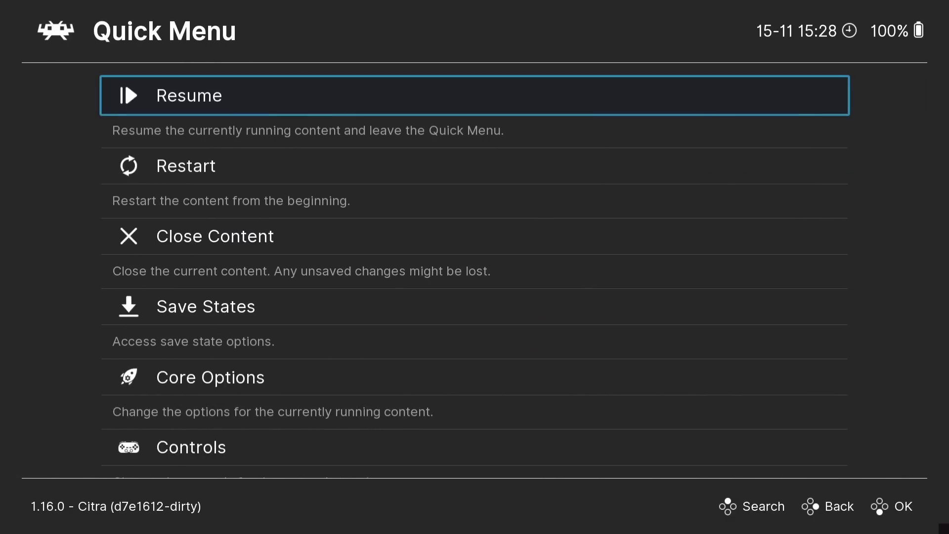
key("Down")
key("Down")
key("Down")
key("Down")
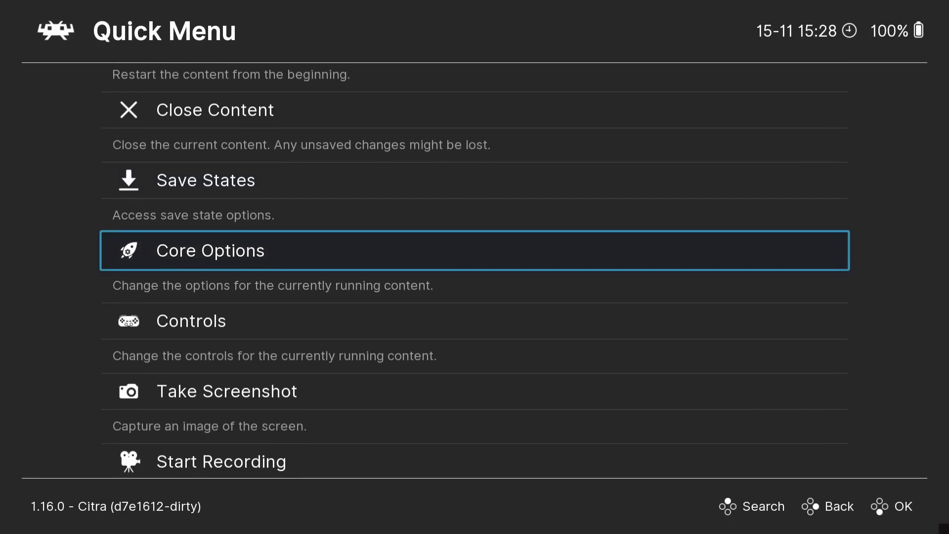
key("Return")
key("Return")
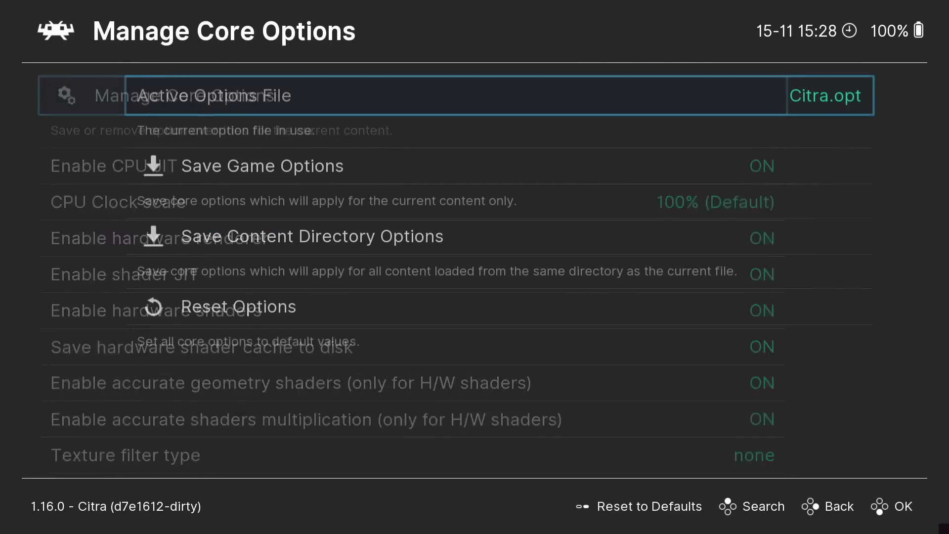
key("Down")
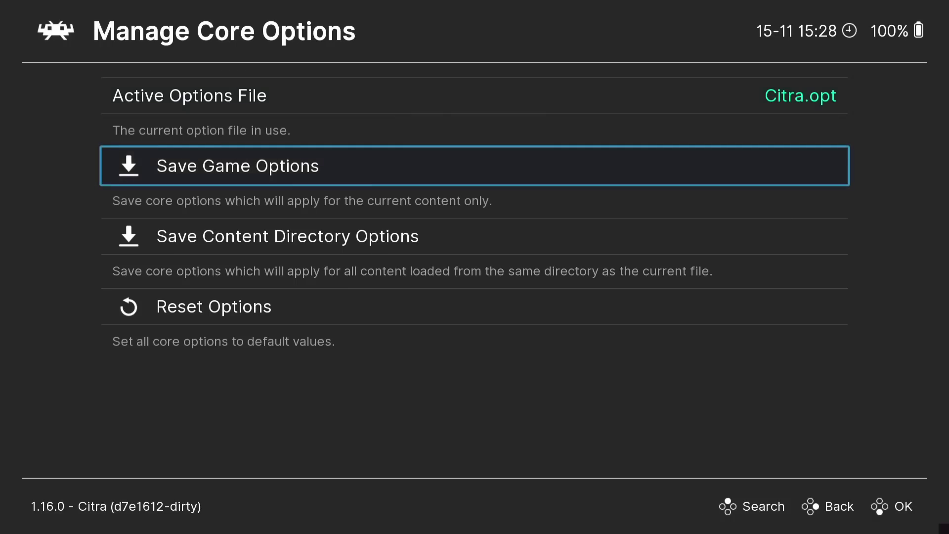
key("Down")
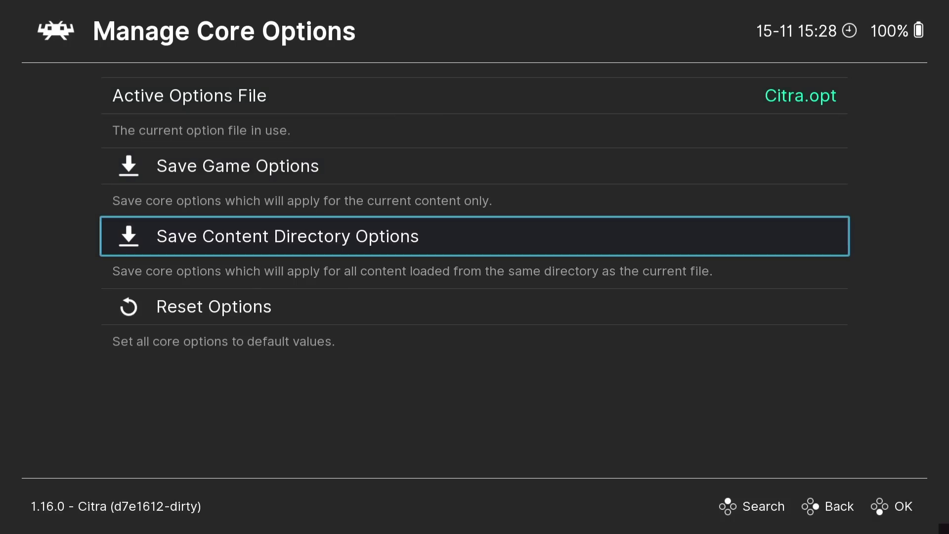
key("Return")
key("BackSpace")
key("BackSpace")
key("BackSpace")
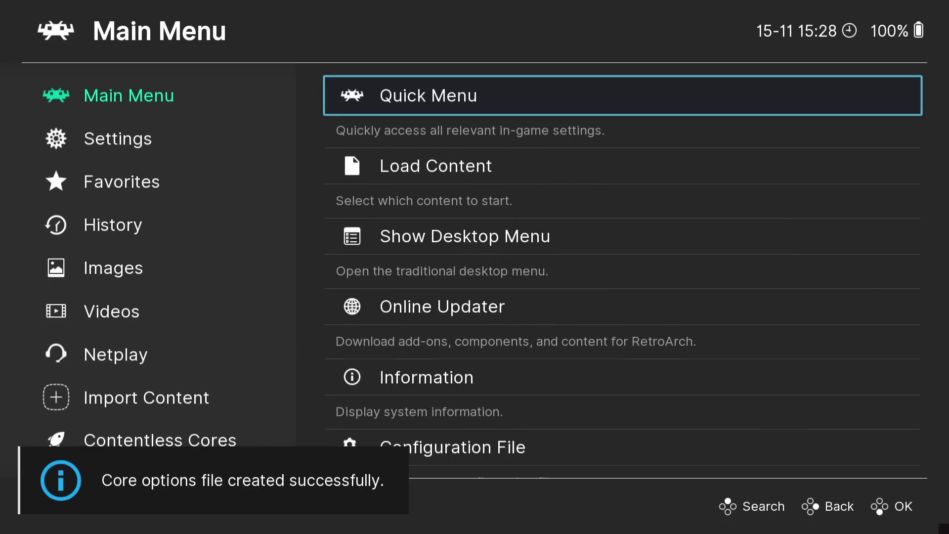
Overwrite retroarch.cfg with the current configuration.
key("Down")
key("Down")
key("Down")
key("Down")
key("Down")
key("Return")
key("Down")
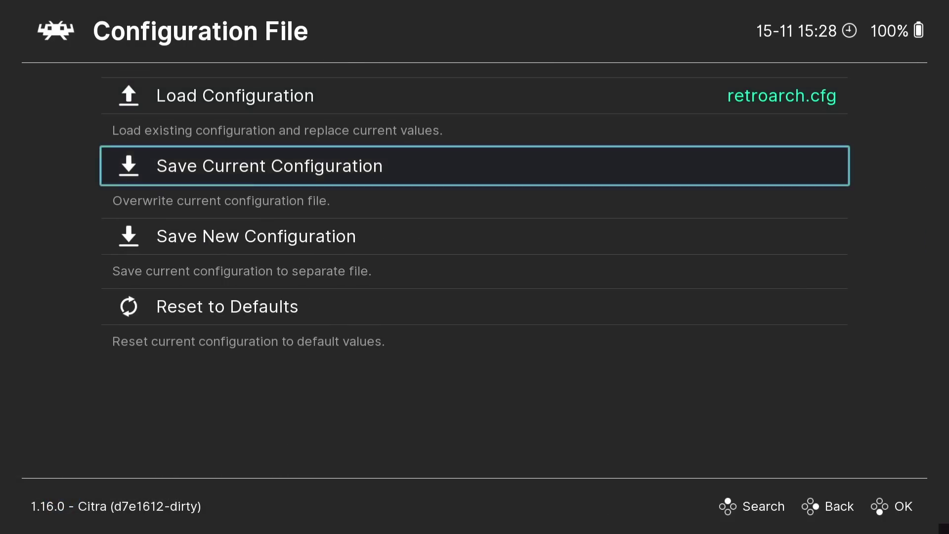
key("Return")
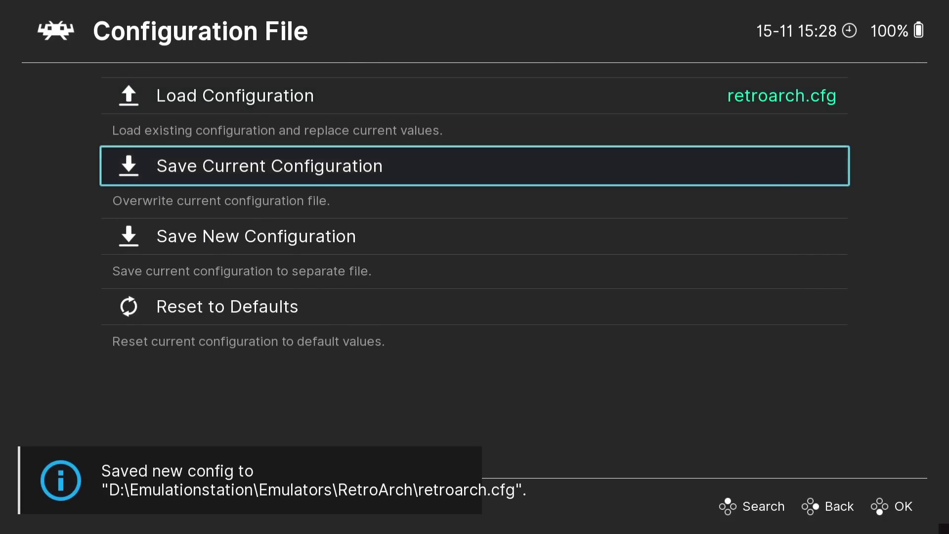
Leave the configuration file options and resume the running 3DS game from the Quick Menu.
key("BackSpace")
key("BackSpace")
key("Right")
key("Up")
key("Up")
key("Up")
key("Up")
key("Up")
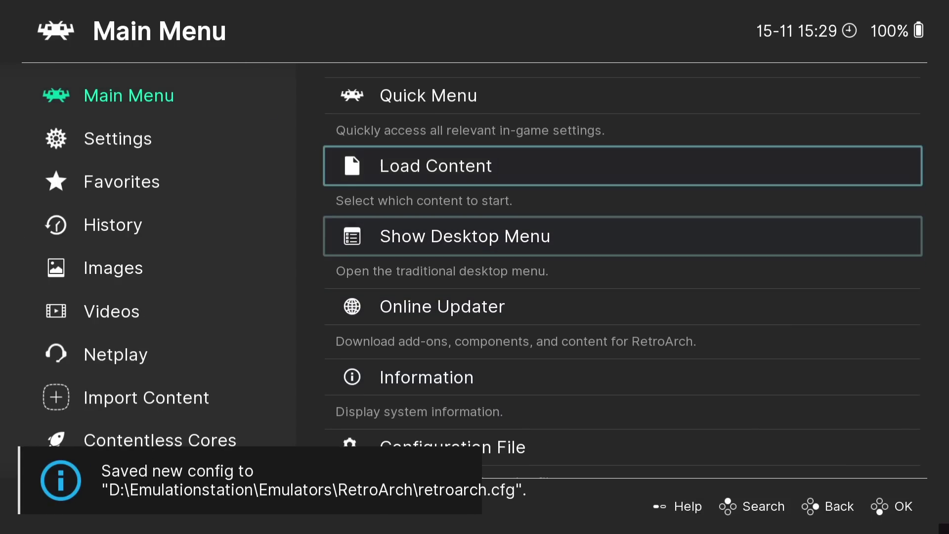
key("Return")
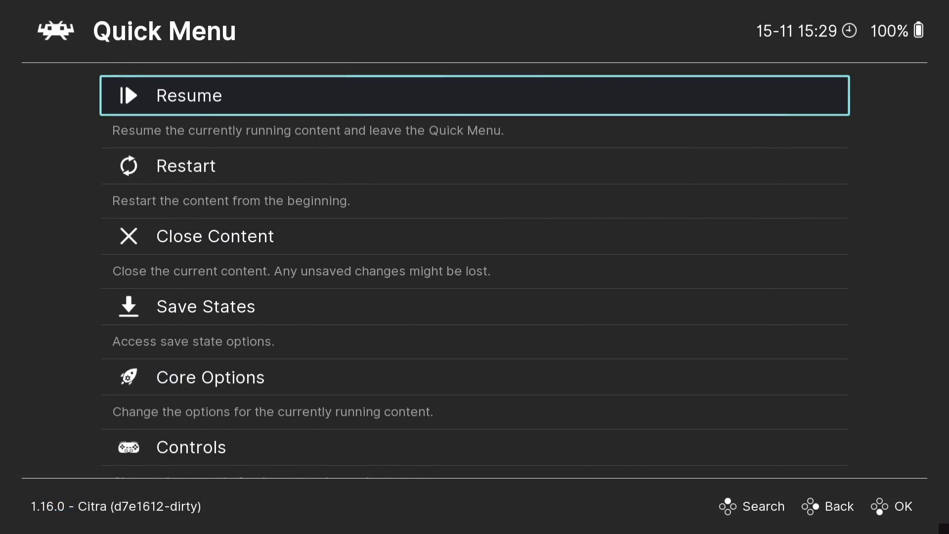
key("Return")
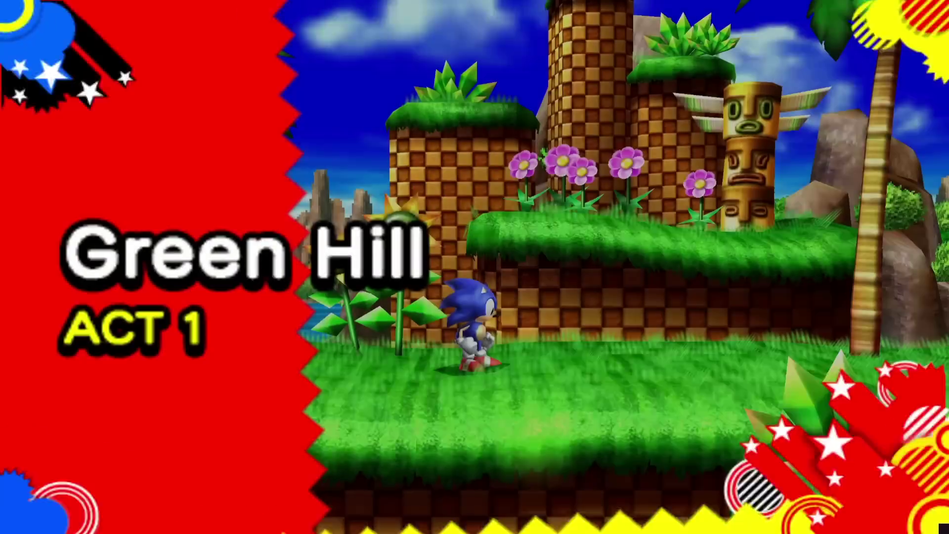
Play the opening section of Green Hill Act 1 to examine how the 3DS game displays and runs with the saved settings.
key("Right")
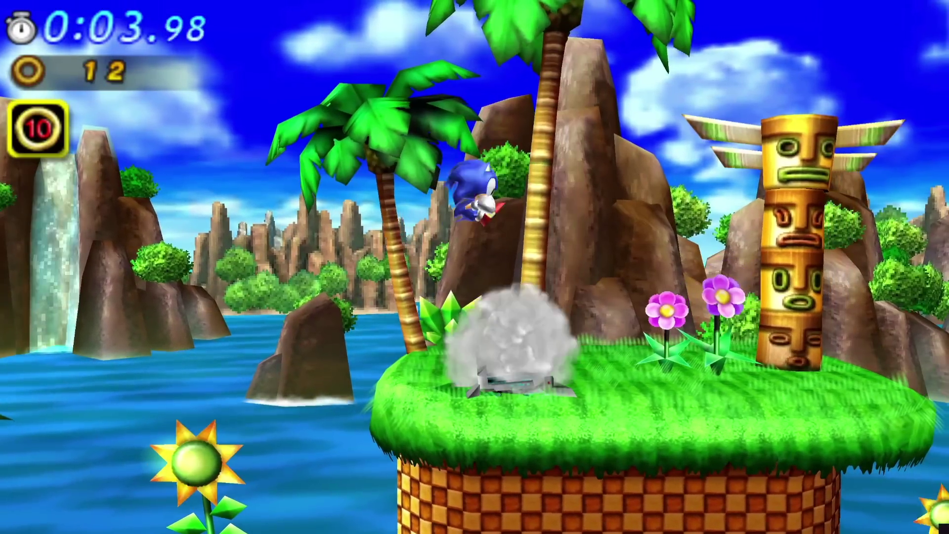
key("Right")
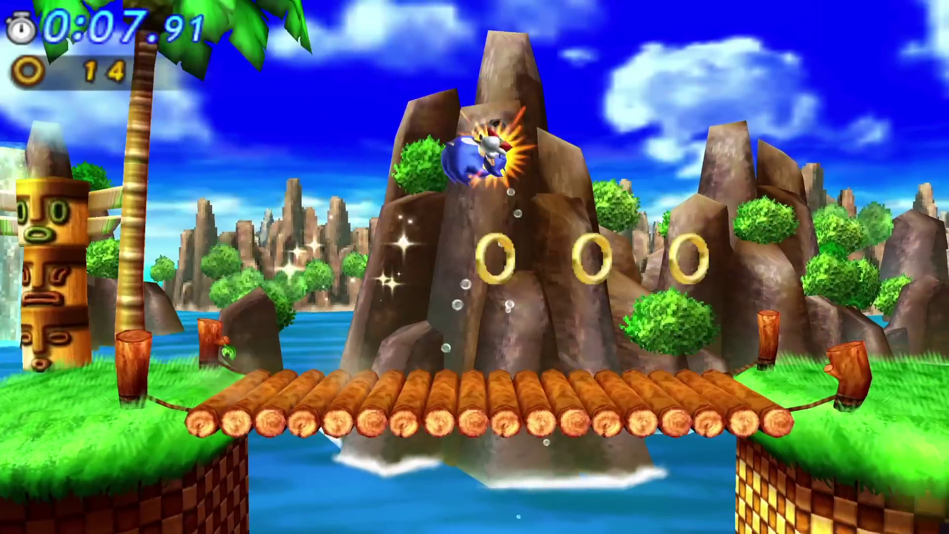
key("Right")
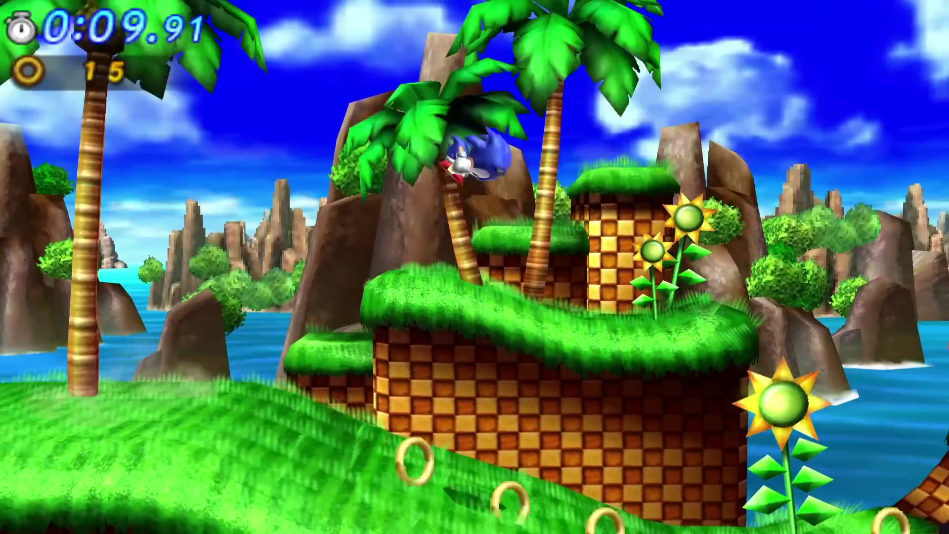
key("Left")
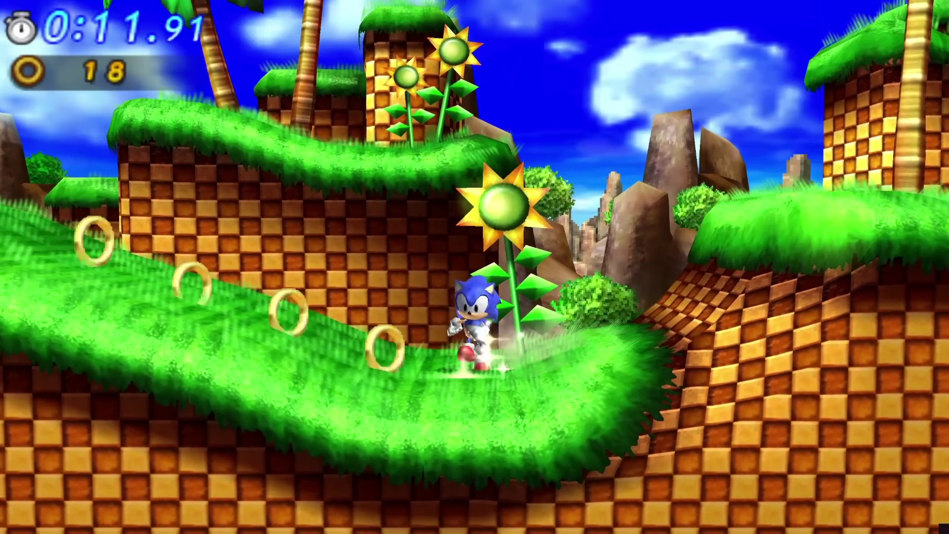
key("Right")
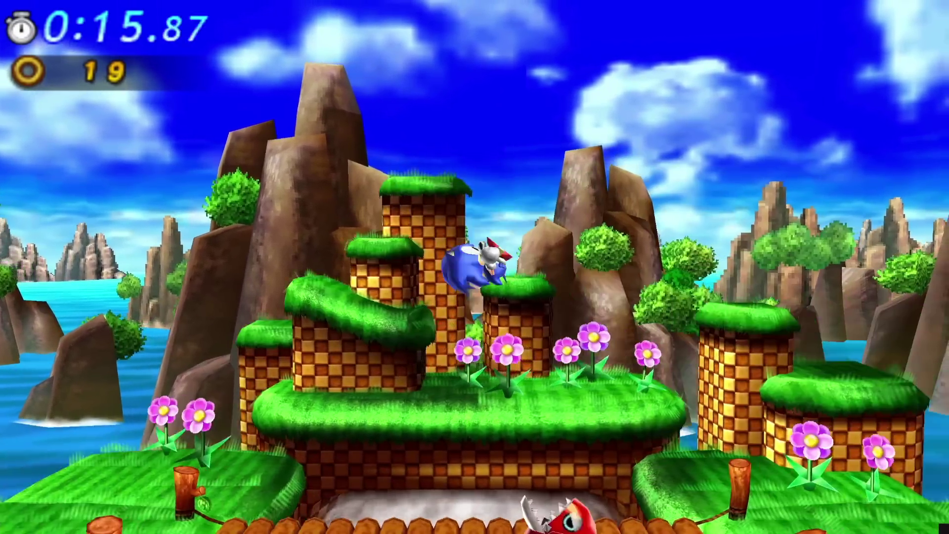
key("Right")
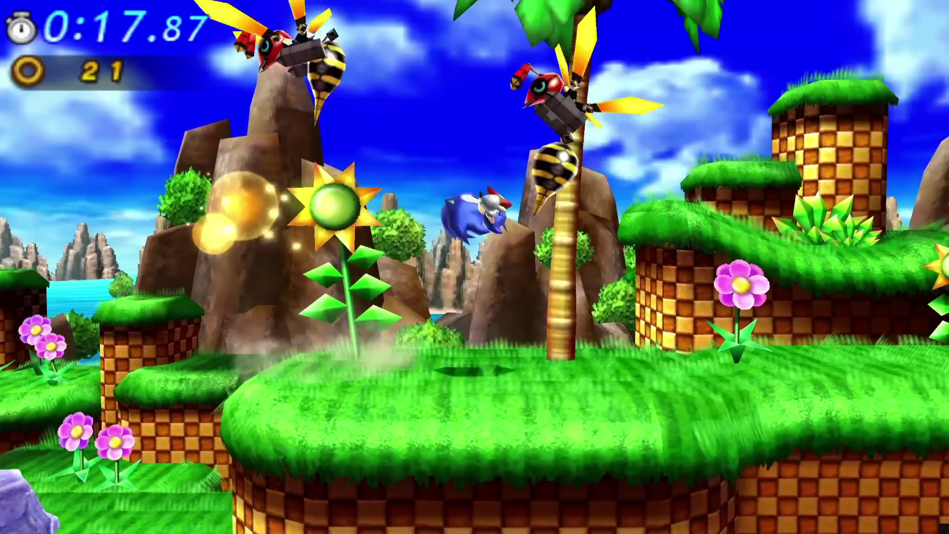
key("Right")
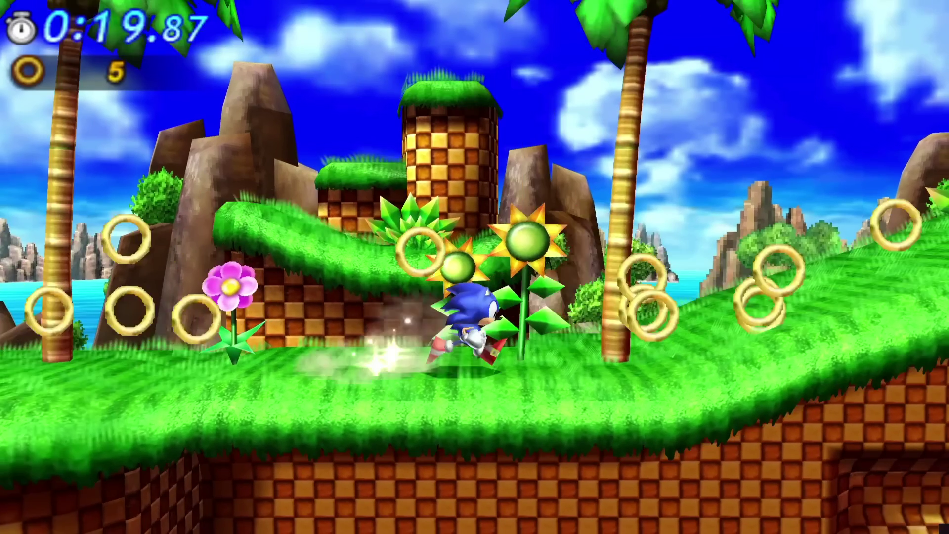
key("Right")
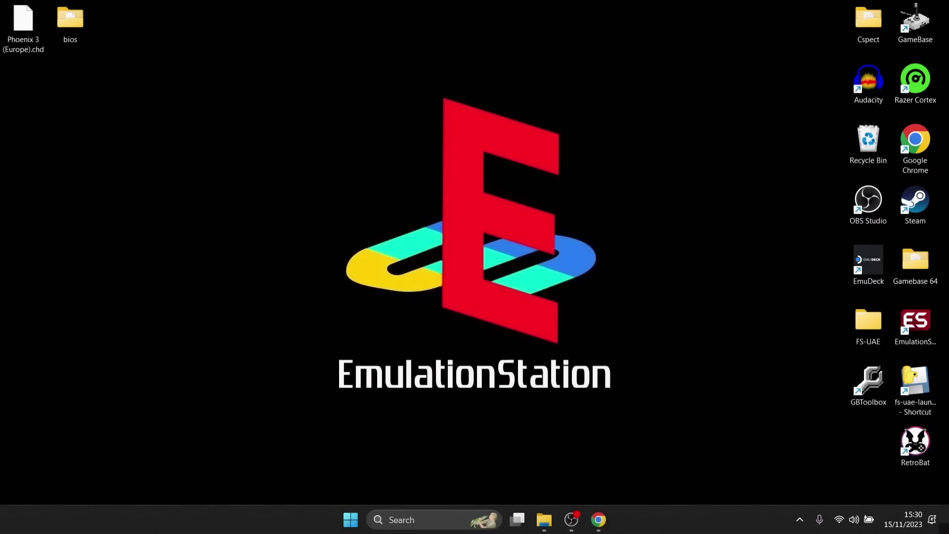